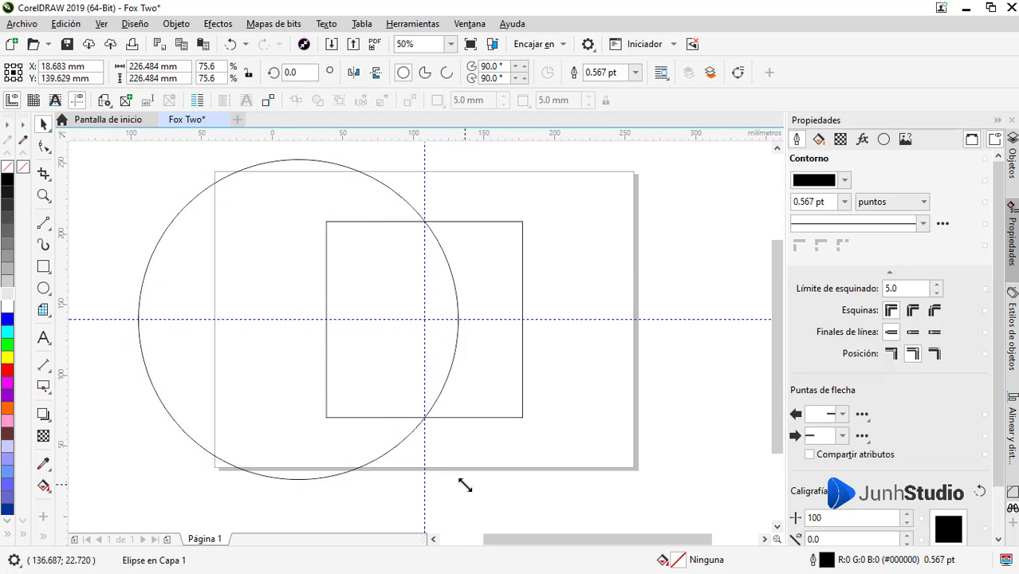
Resize the large circle to about 190.5 mm and shift it along the horizontal guideline to about X 47.8 mm
left_click_drag(465, 486, 436, 459)
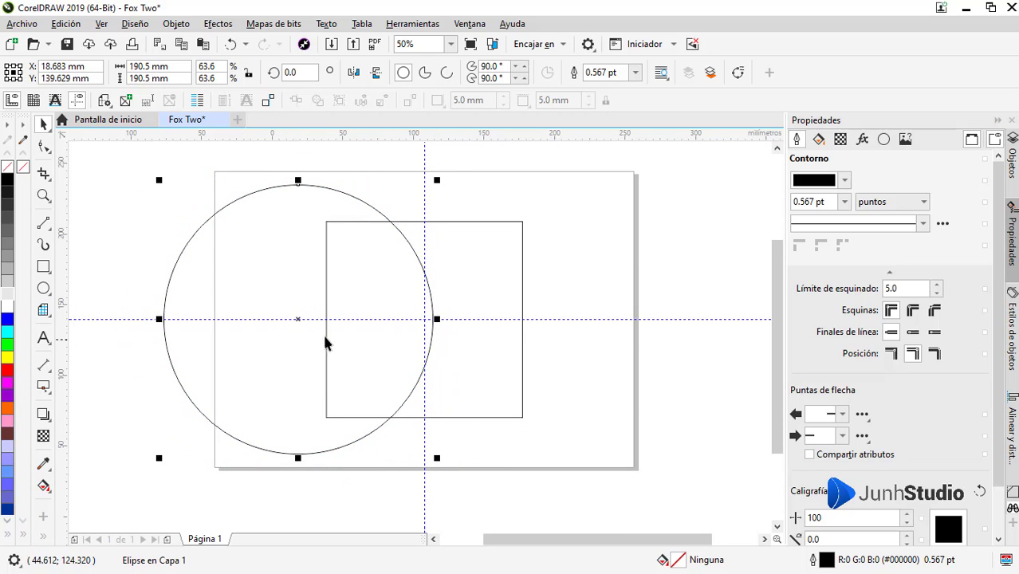
left_click_drag(296, 320, 327, 321)
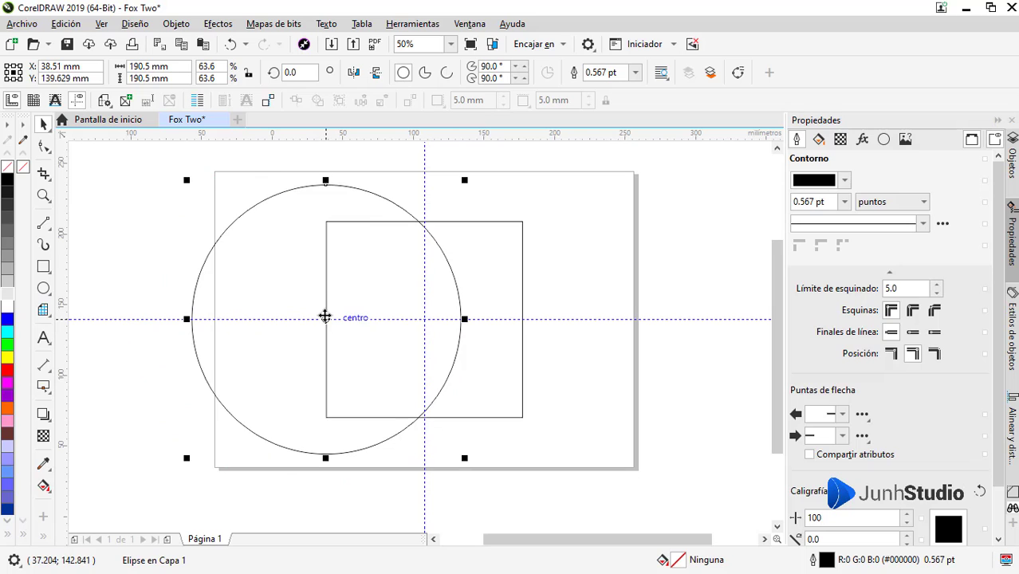
key("alt+Tab")
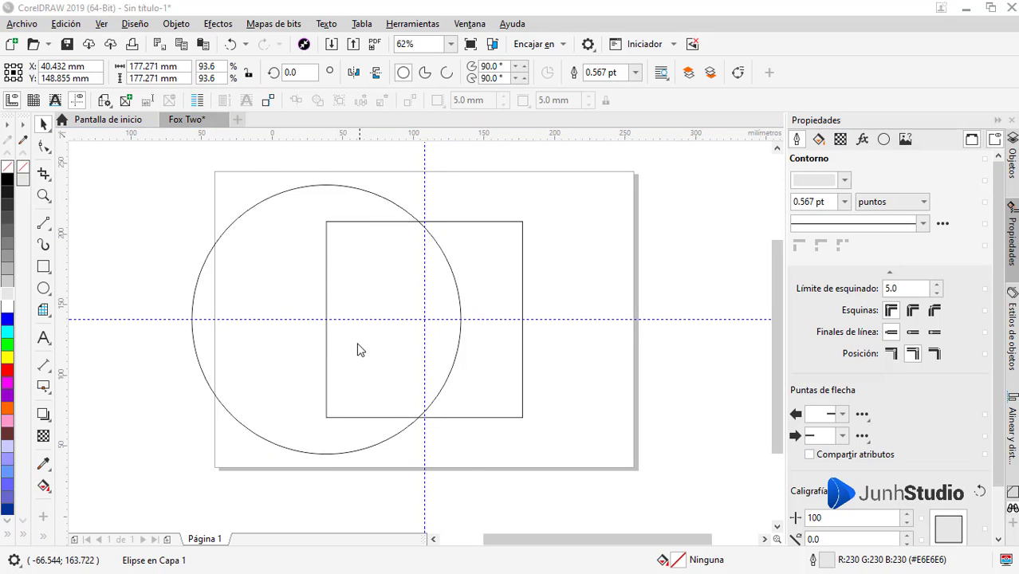
key("alt+Tab")
left_click_drag(341, 324, 341, 322)
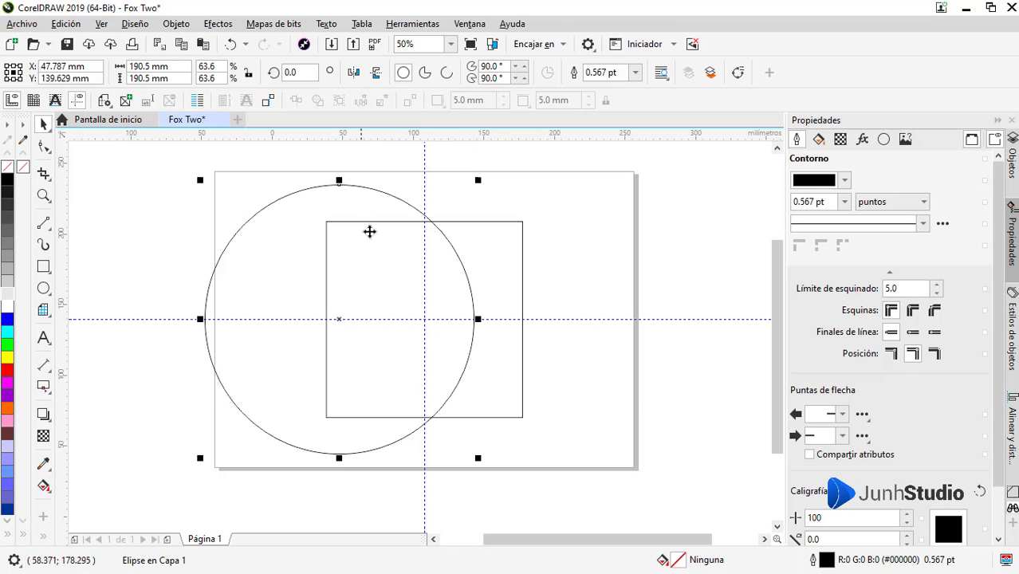
Duplicate the circle and place the copy at about X 168 mm so both circles cross on the vertical guideline
left_click(66, 24)
left_click_drag(339, 319, 497, 320)
scroll(418, 217, "up", 3)
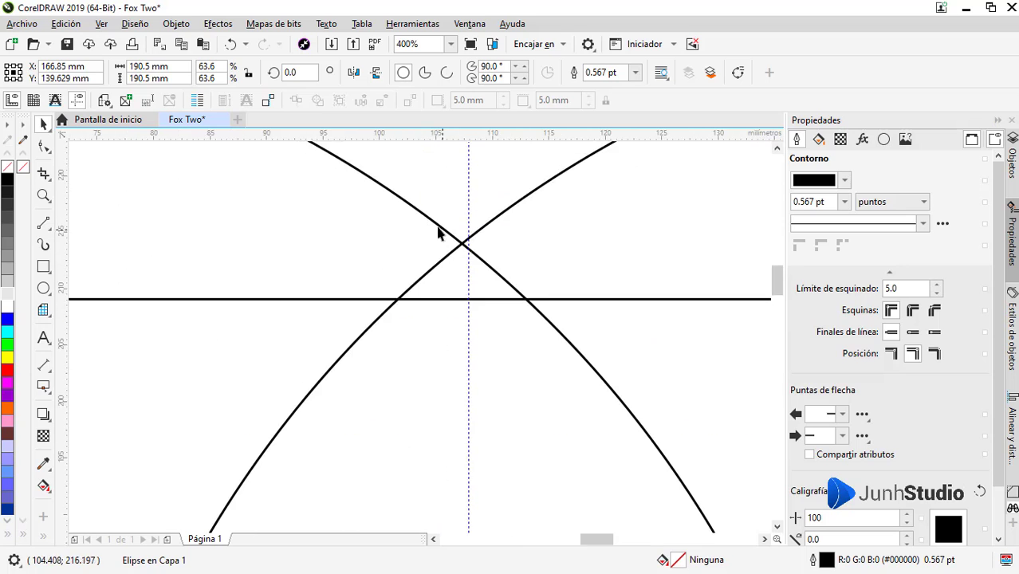
scroll(438, 232, "up", 2)
left_click_drag(393, 246, 448, 255)
scroll(424, 242, "down", 4)
scroll(423, 241, "down", 1)
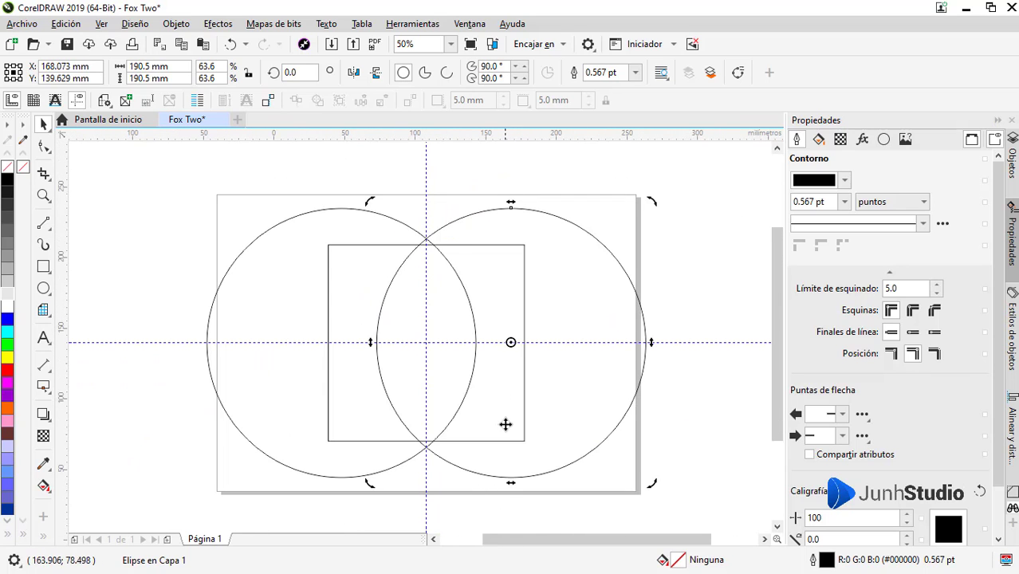
Enlarge the centred square to about 147.7 mm so its upper and lower edges meet the circles' intersections
left_click(467, 442)
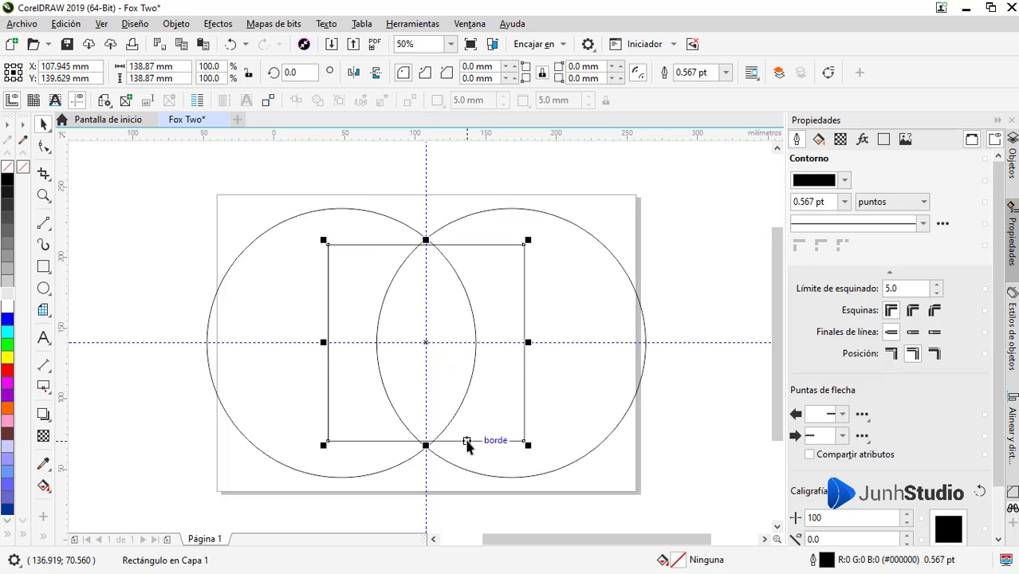
mouse_move(528, 445)
left_mouse_down()
mouse_move(544, 455)
mouse_move(531, 449)
left_mouse_up()
left_click(441, 252)
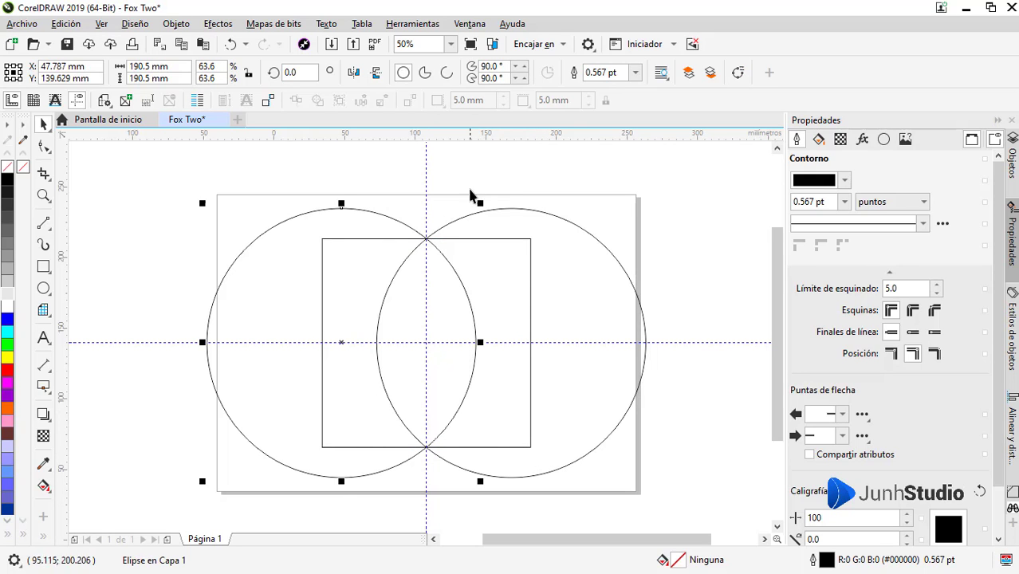
left_click(471, 193)
scroll(431, 237, "up", 3)
scroll(417, 240, "down", 3)
Duplicate the square and shrink the copy to about 73.8 mm, fitting it into the upper-right quadrant
left_click(342, 238)
left_click(66, 24)
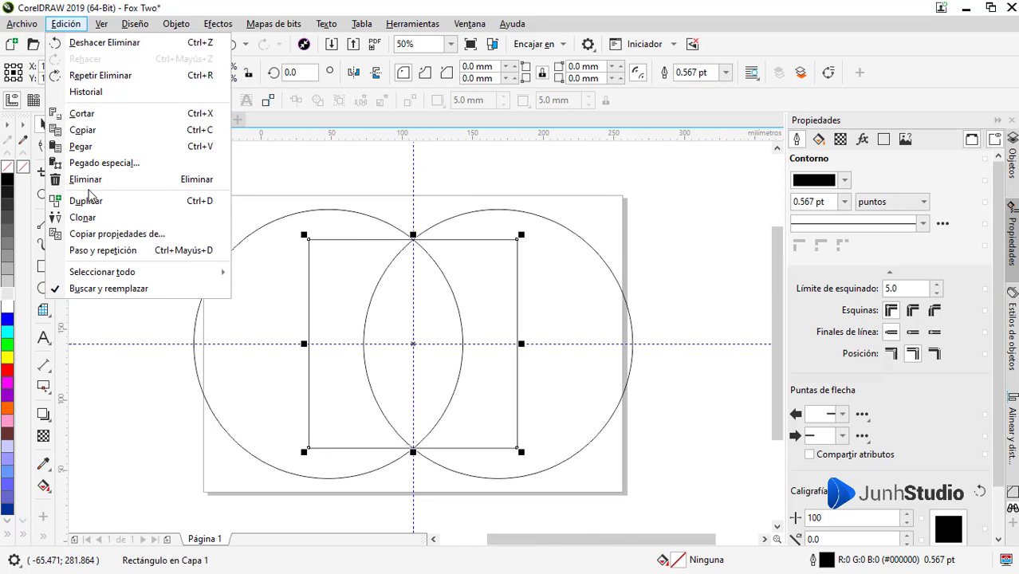
left_click(88, 199)
left_click(306, 448)
left_click(306, 449)
left_click_drag(304, 453, 412, 347)
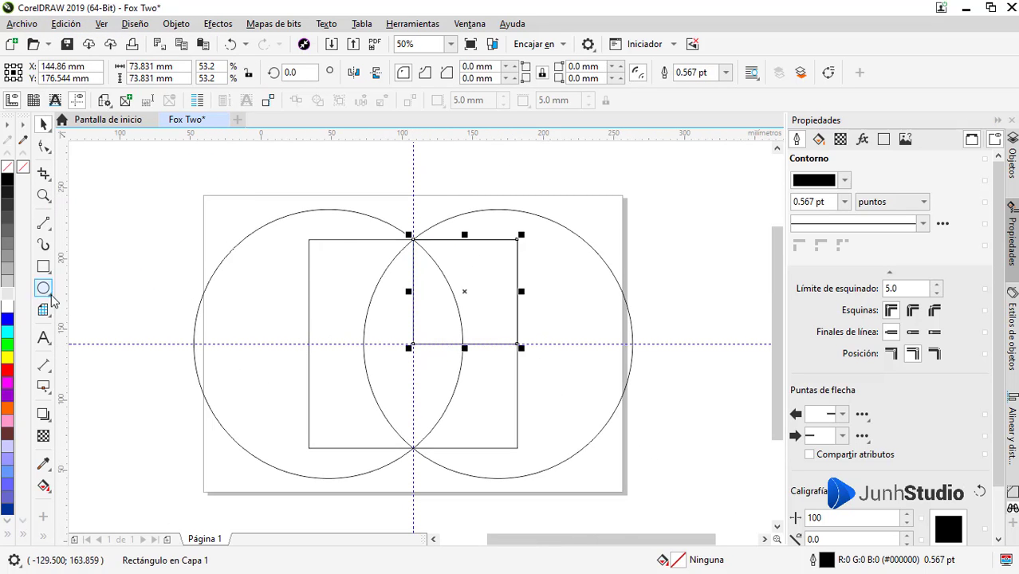
Add vertical and horizontal guidelines through the small square's centre in the upper-right and lower-left quadrants, deleting the small square when done
left_click_drag(62, 298, 465, 240)
left_click_drag(465, 134, 419, 349)
left_click(488, 275)
left_click_drag(322, 386, 362, 395)
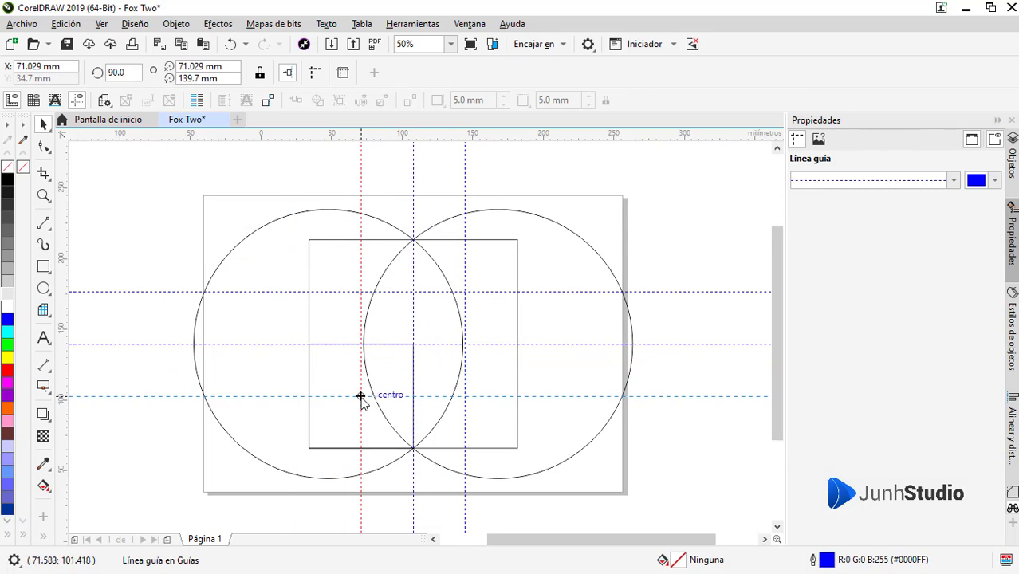
left_click(336, 425)
key("Escape")
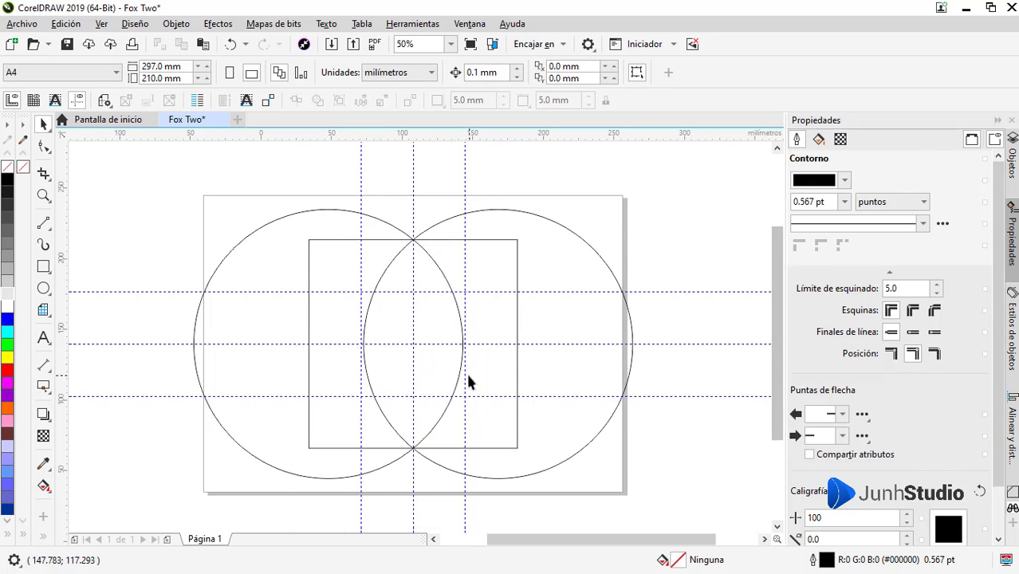
Smart Fill the overlap of the two circles with blue #2F7DAD and move the resulting lens outside the page's left edge
left_click(43, 541)
left_click(408, 386)
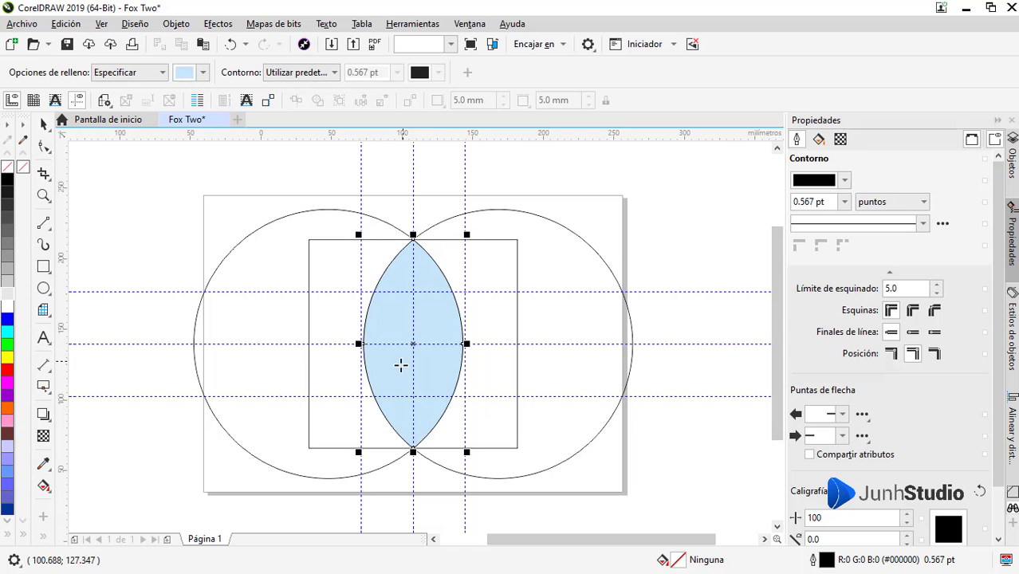
key("ctrl+z")
left_click(199, 72)
left_click(255, 174)
left_click(397, 357)
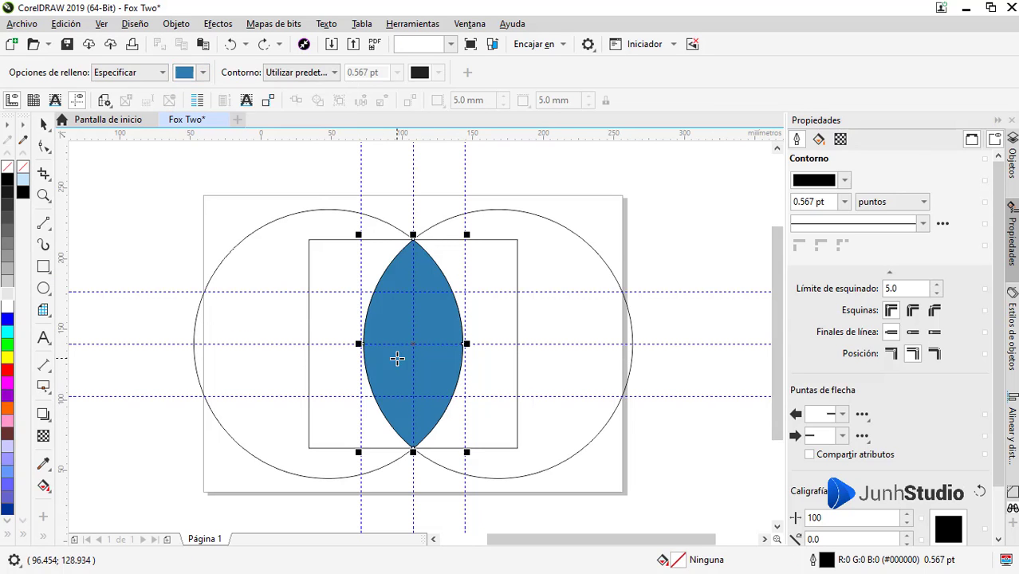
left_click(44, 125)
left_click_drag(400, 310, 122, 313)
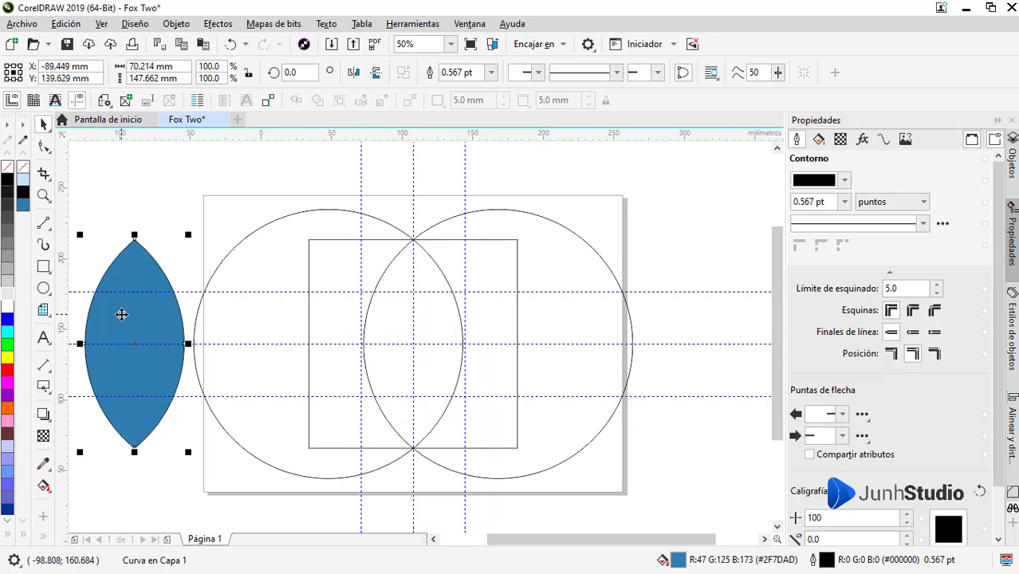
Duplicate the large square and rotate the copy about its centre to 315° to form a diamond
left_click(489, 348)
left_click(517, 278)
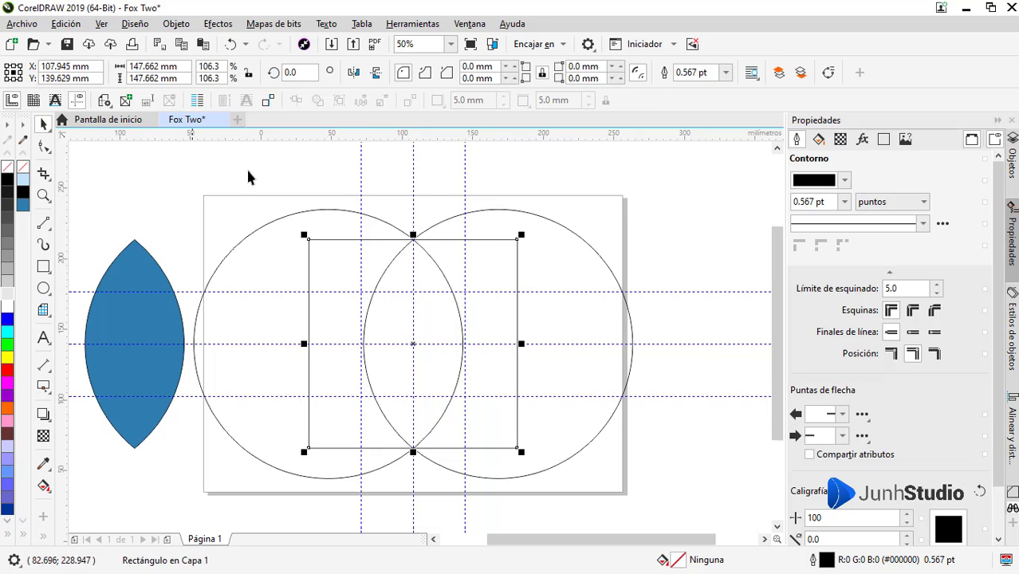
left_click(66, 23)
left_click(83, 146)
left_click(432, 278)
left_click_drag(519, 241, 564, 360)
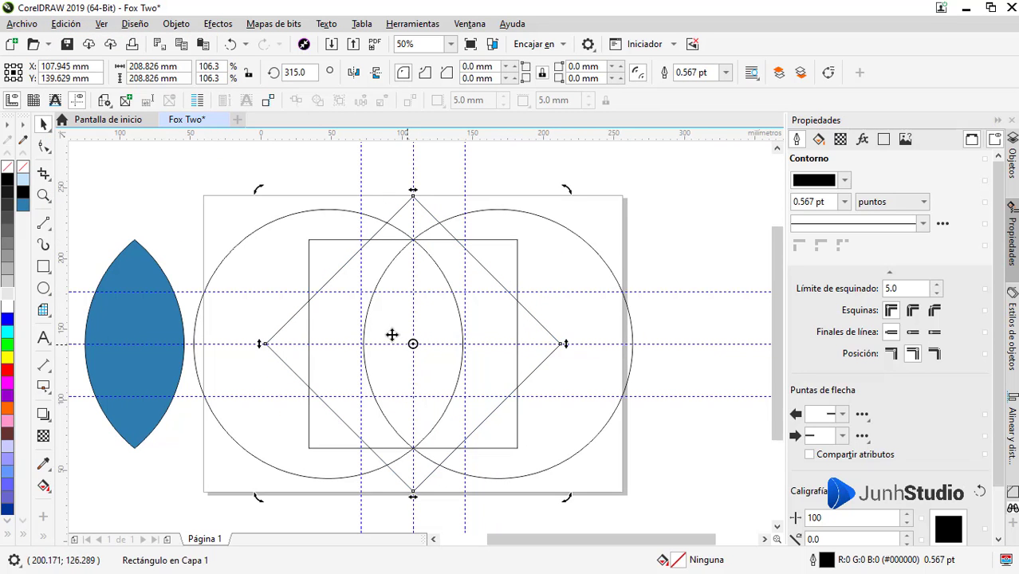
left_click(471, 211)
left_click_drag(470, 211, 381, 397)
scroll(582, 291, "up", 2)
scroll(370, 339, "down", 4)
scroll(372, 327, "up", 2)
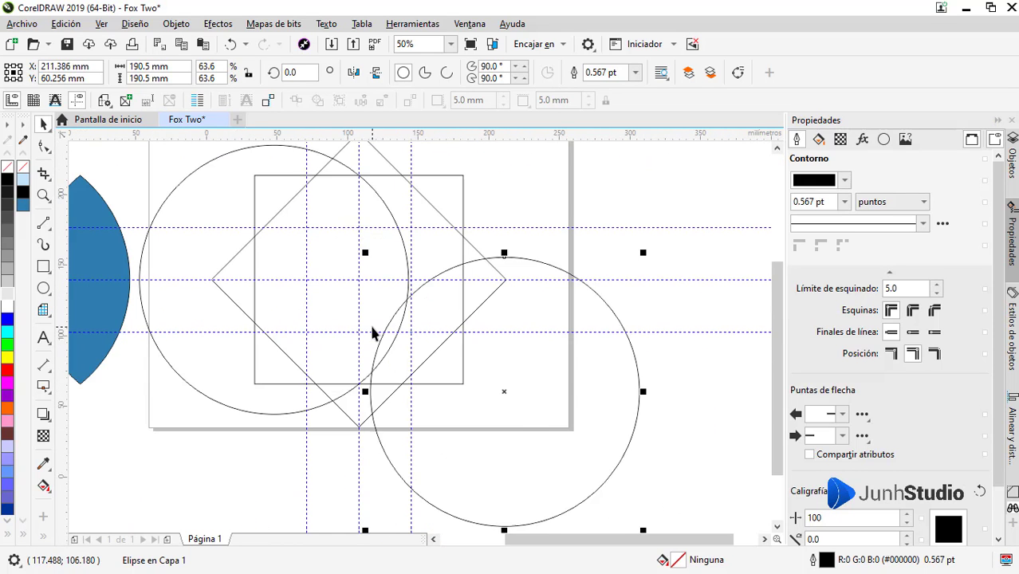
key("ctrl+z")
key("ctrl+z")
key("ctrl+z")
key("ctrl+shift+z")
left_click(421, 457)
scroll(420, 457, "down", 1)
scroll(406, 390, "up", 1)
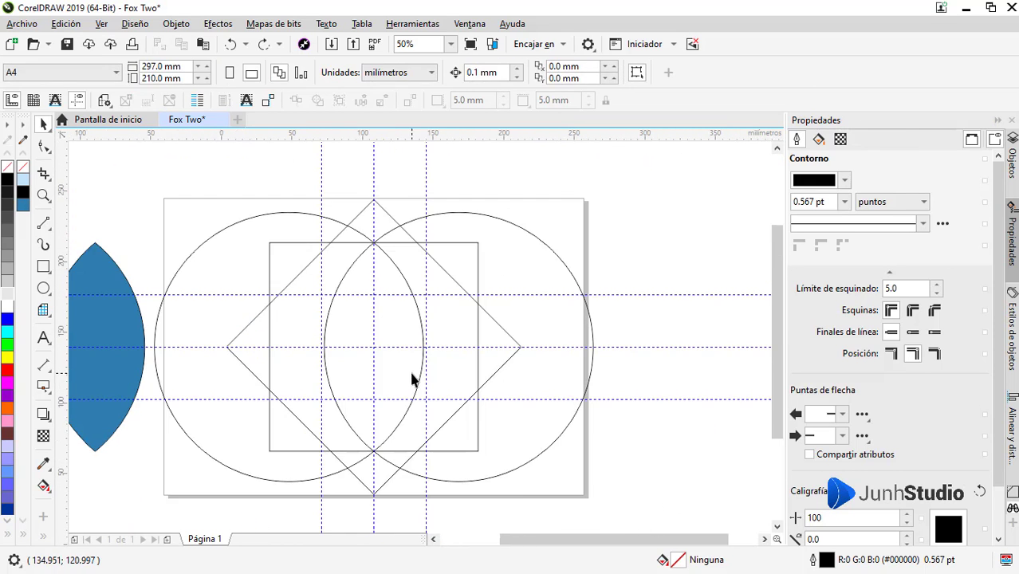
Duplicate the right circle and move the copy toward the page's lower-right corner, at about X 216.9 mm, Y 59.3 mm
left_click(333, 355)
left_click(533, 253)
left_click(67, 23)
left_click(65, 143)
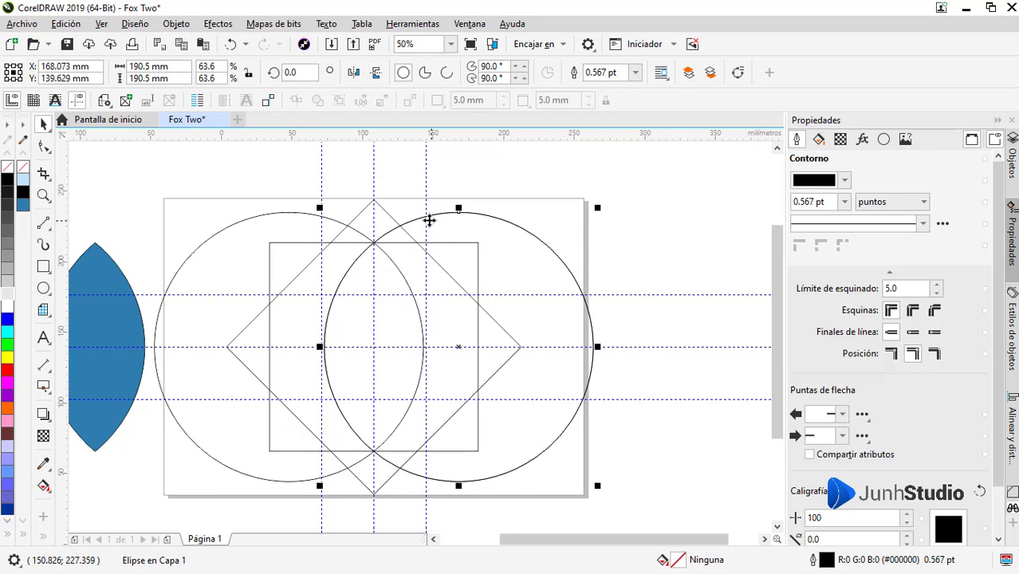
left_click_drag(428, 221, 513, 341)
scroll(598, 399, "down", 1)
scroll(610, 453, "up", 1)
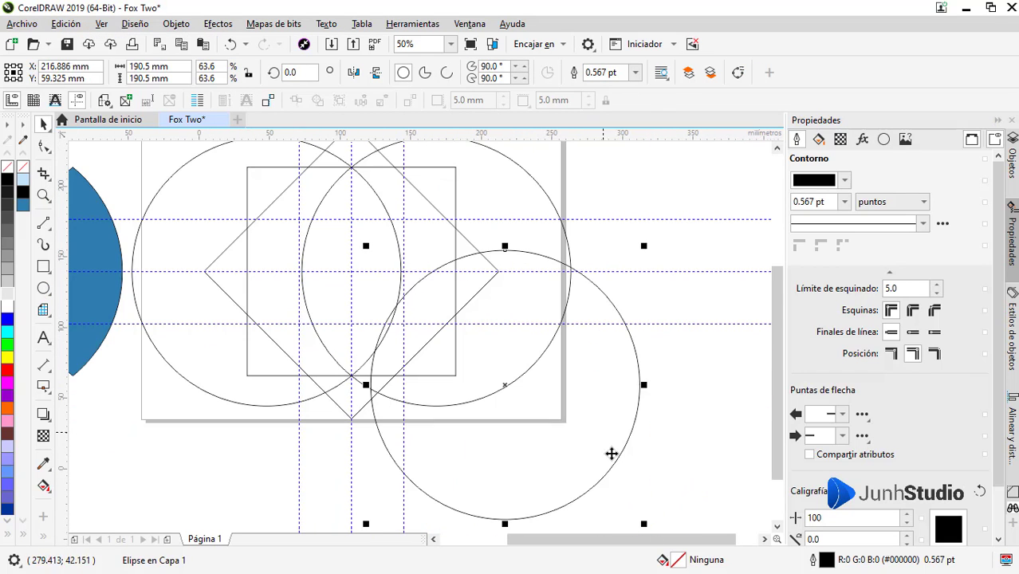
Resize the lower-right circle to about 183.7 mm and centre it at about X 208.8 mm, Y 60.5 mm
left_click_drag(644, 514, 600, 476)
left_click_drag(563, 282, 512, 259)
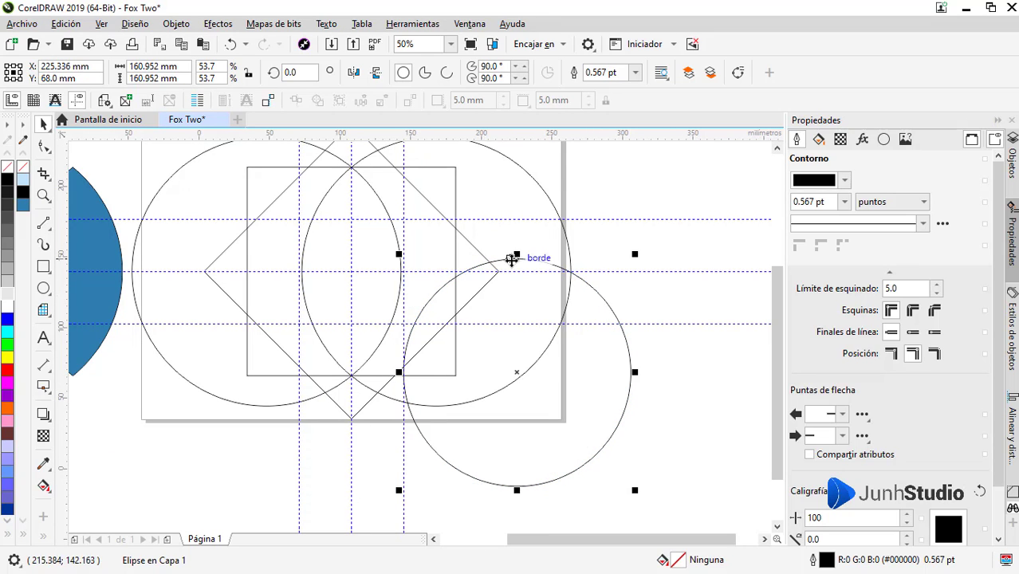
mouse_move(573, 275)
left_mouse_down()
mouse_move(580, 284)
mouse_move(568, 270)
left_mouse_up()
left_click_drag(392, 485, 349, 518)
Give the central vertical guideline a solid line style and the magenta colour #BD07AB
scroll(360, 382, "up", 5)
left_click(268, 308)
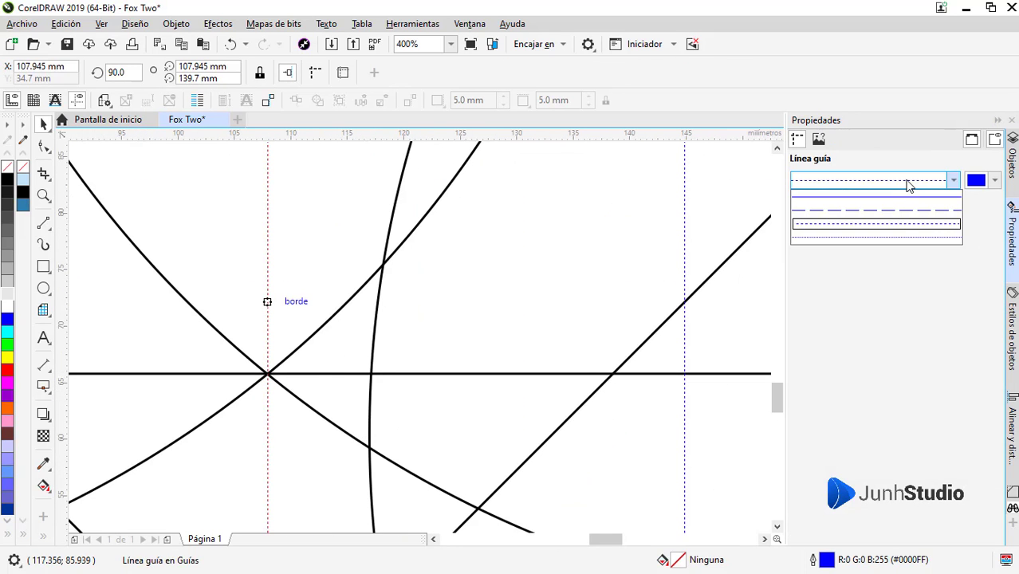
left_click(994, 180)
left_click(934, 363)
left_click(944, 276)
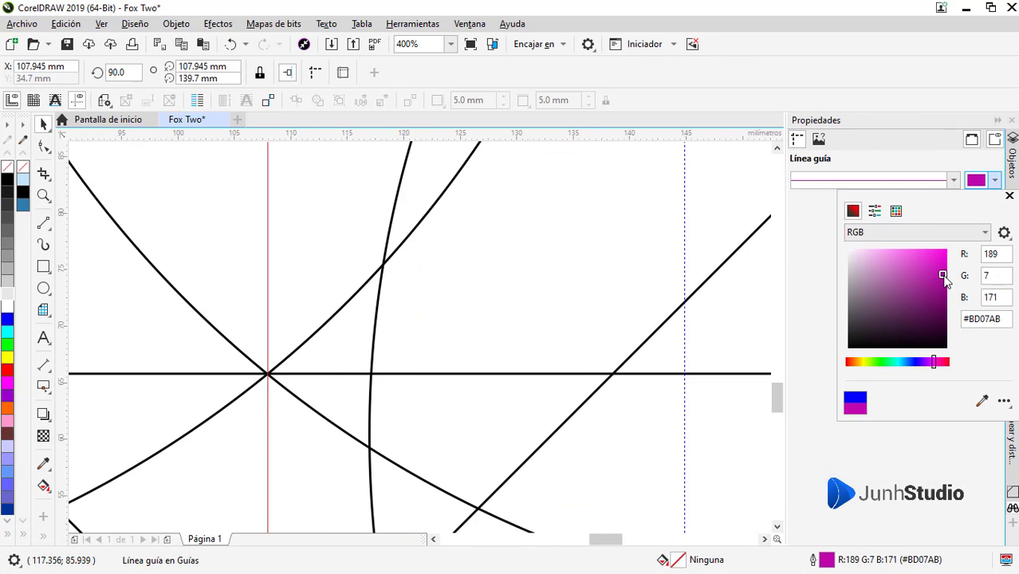
left_click(630, 271)
left_click(364, 299)
scroll(363, 303, "down", 2)
scroll(365, 326, "down", 1)
Set the lower-right circle's outline colour to magenta #DB11C0
left_click(374, 393)
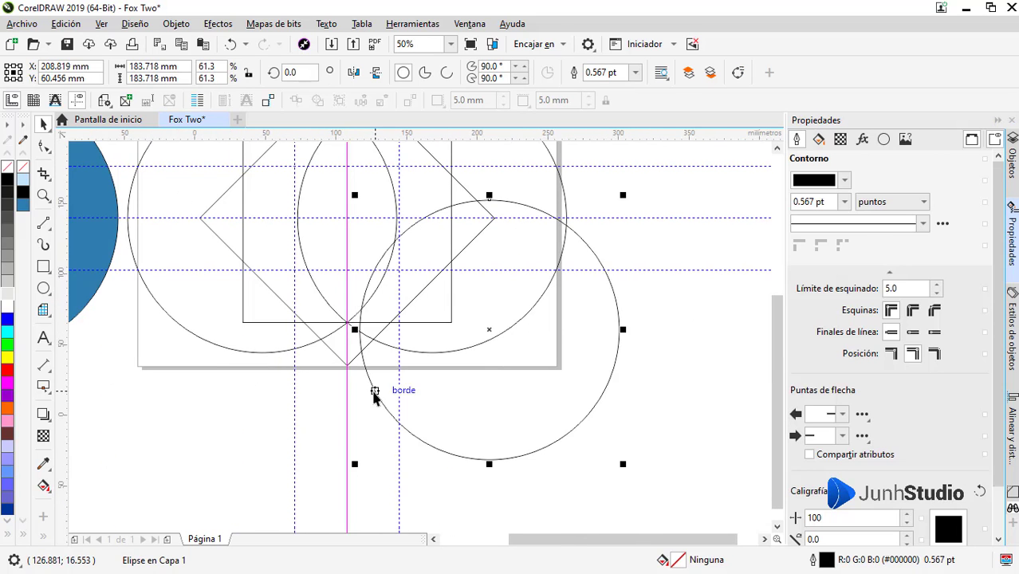
left_click(845, 180)
left_click(891, 363)
left_click(712, 360)
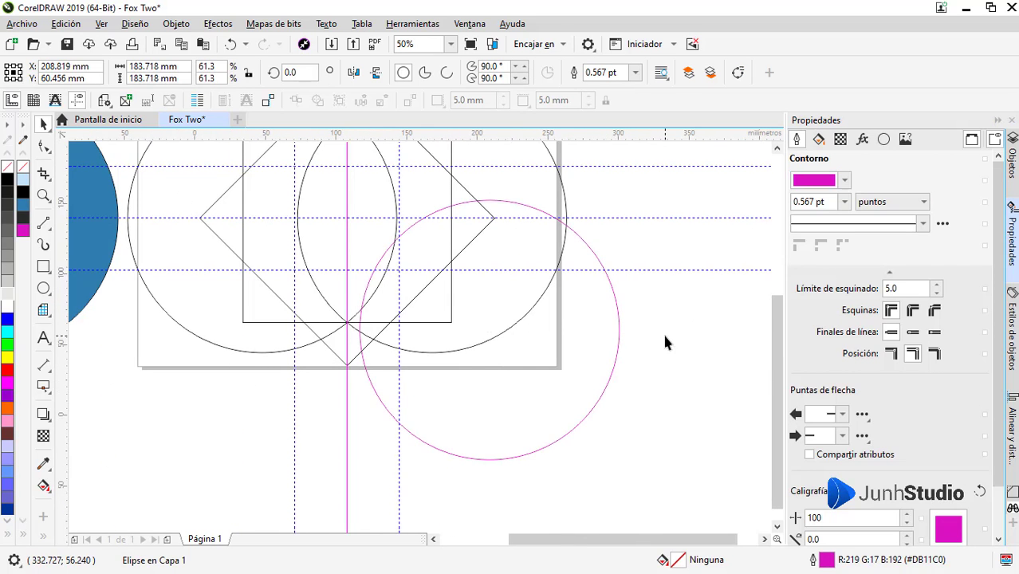
left_click(664, 341)
Enlarge the magenta circle to about 189.2 mm and reposition it to about X 213.8 mm, Y 59 mm
scroll(570, 309, "up", 2)
scroll(570, 310, "up", 1)
left_click(569, 313)
scroll(585, 353, "down", 1)
scroll(585, 353, "up", 1)
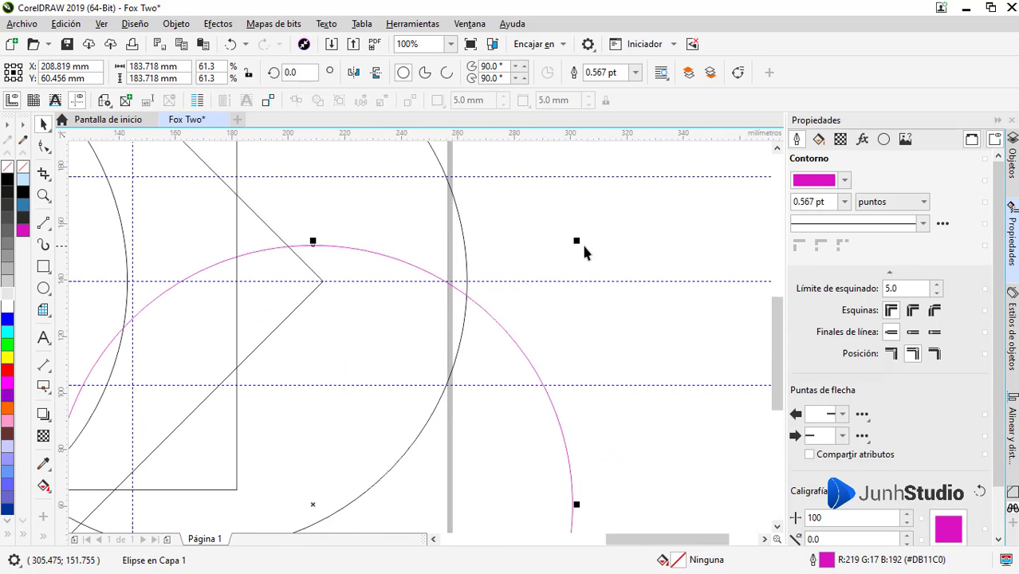
left_click_drag(579, 239, 628, 225)
scroll(468, 275, "up", 2)
left_click_drag(462, 271, 465, 304)
scroll(536, 276, "down", 3)
scroll(519, 276, "up", 2)
left_click_drag(546, 269, 556, 275)
scroll(566, 254, "down", 2)
scroll(358, 364, "up", 2)
scroll(378, 343, "down", 3)
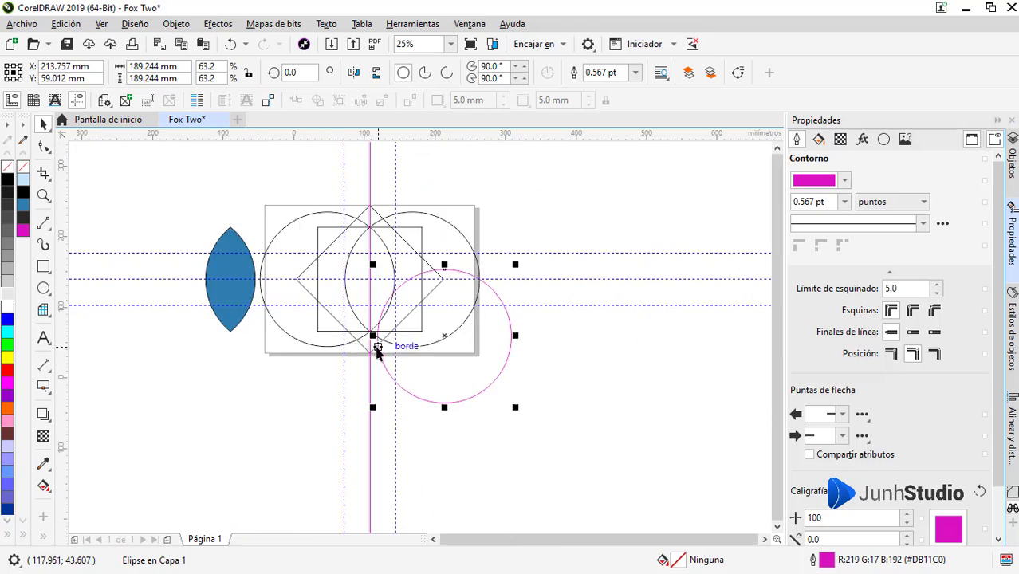
scroll(334, 400, "up", 1)
key("Escape")
Smart Fill the two small regions between the circles' lower intersection and the magenta circle with purple #7C0BC2
left_click(43, 542)
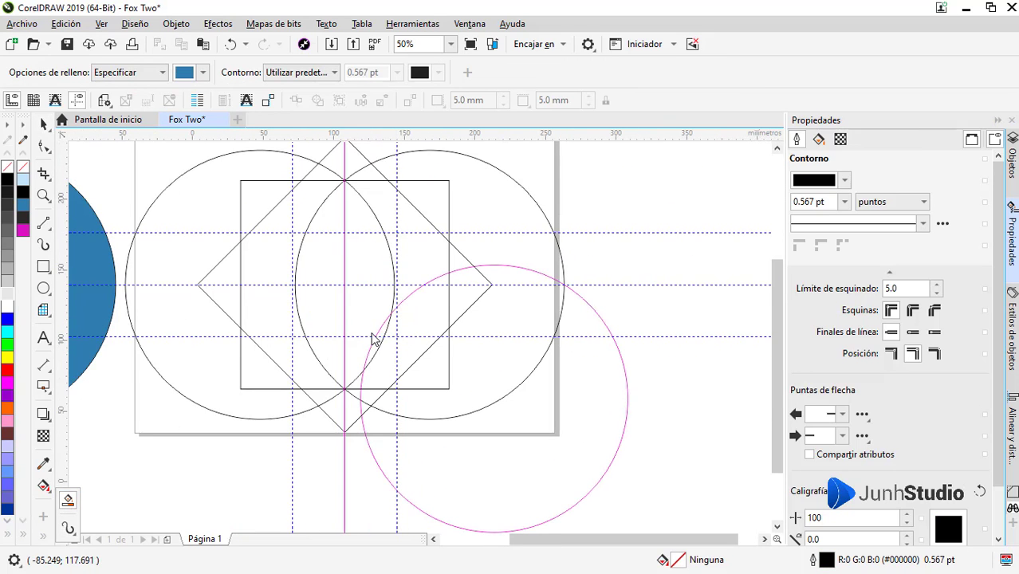
left_click(204, 73)
left_click(262, 255)
left_click(277, 164)
scroll(358, 387, "up", 3)
left_click(357, 386)
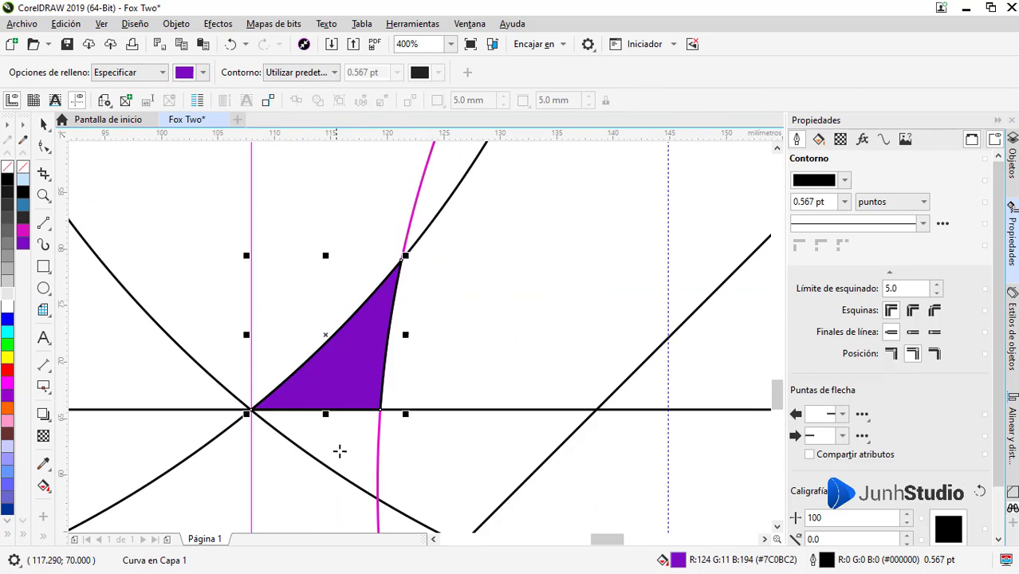
left_click(339, 450)
Select the two purple pieces and join them into a single shape
scroll(353, 392, "down", 2)
key("space")
scroll(353, 396, "up", 2)
left_click(353, 396)
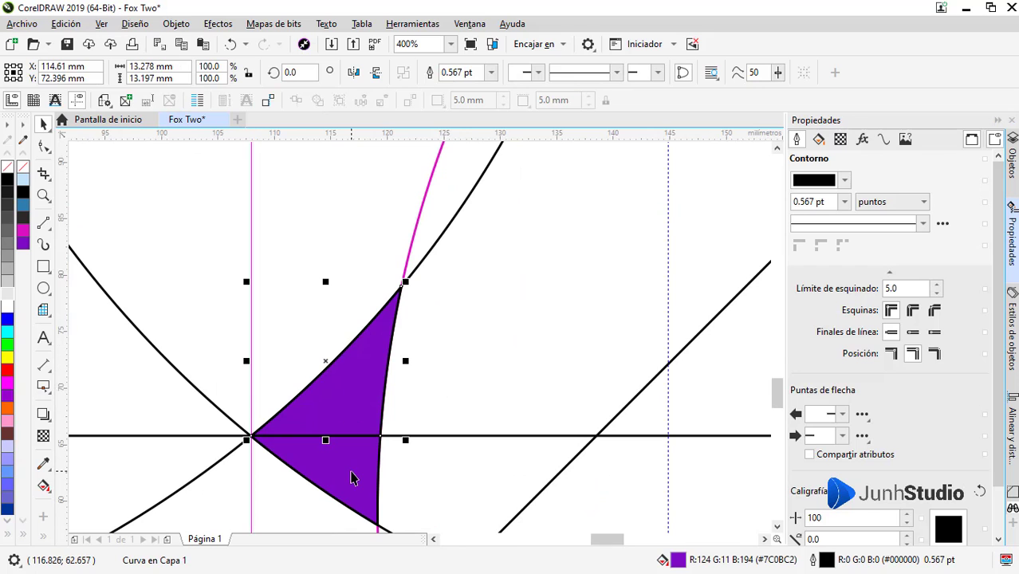
scroll(351, 477, "down", 4)
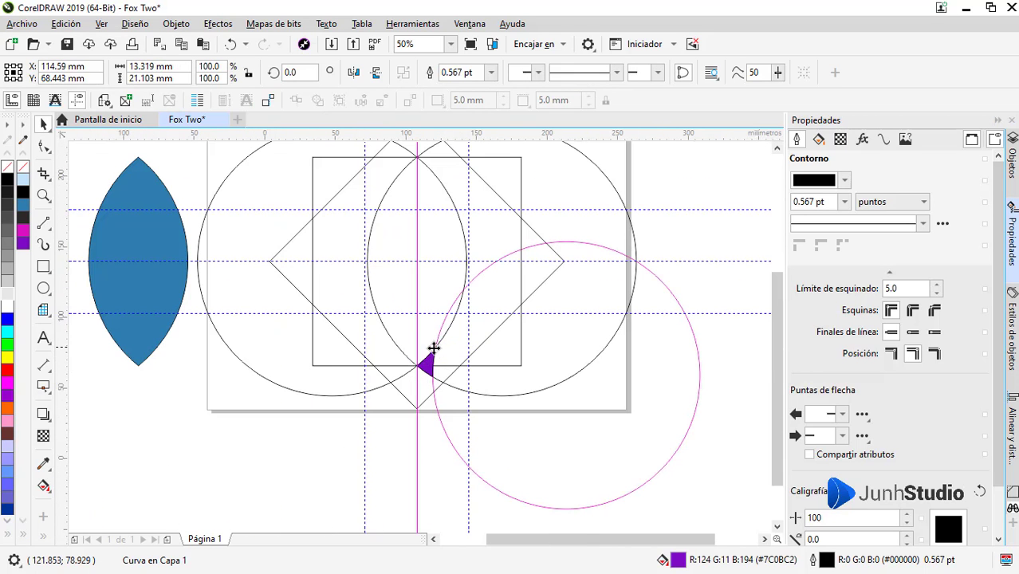
Move the purple shape to the blue lens's lower tip, at about X -82.8 mm, aligning their edges
left_click_drag(433, 348, 155, 358)
scroll(155, 358, "up", 3)
left_click_drag(234, 357, 171, 352)
scroll(307, 360, "down", 1)
scroll(307, 360, "down", 2)
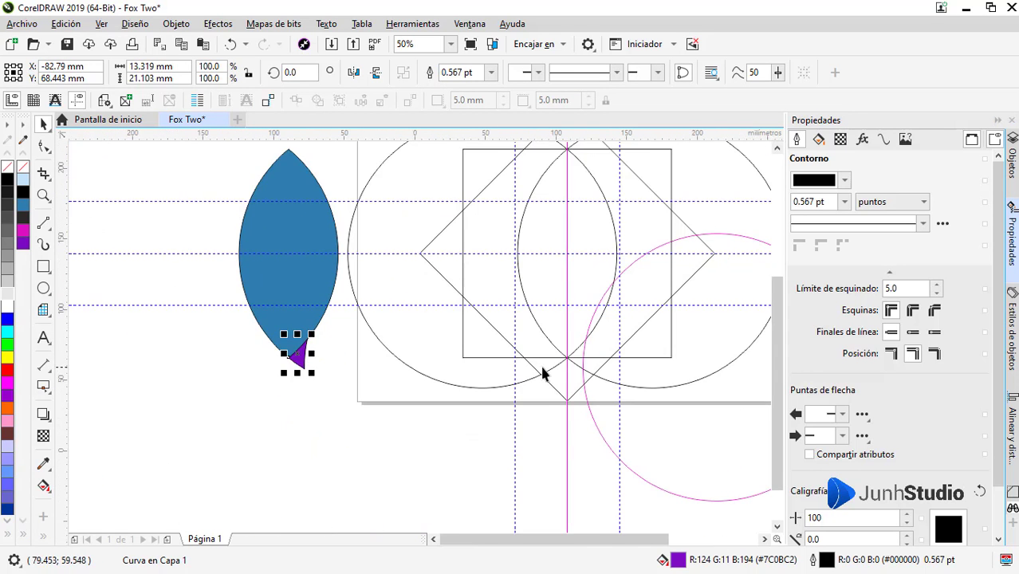
Delete the magenta construction circle
scroll(543, 374, "down", 1)
scroll(481, 339, "up", 1)
left_click(707, 399)
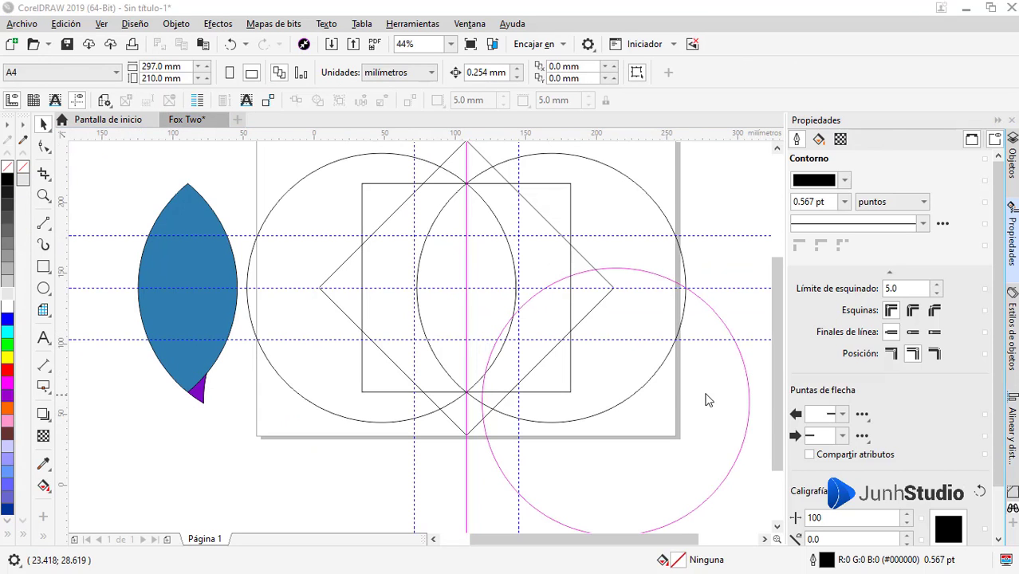
left_click(724, 366)
key("Delete")
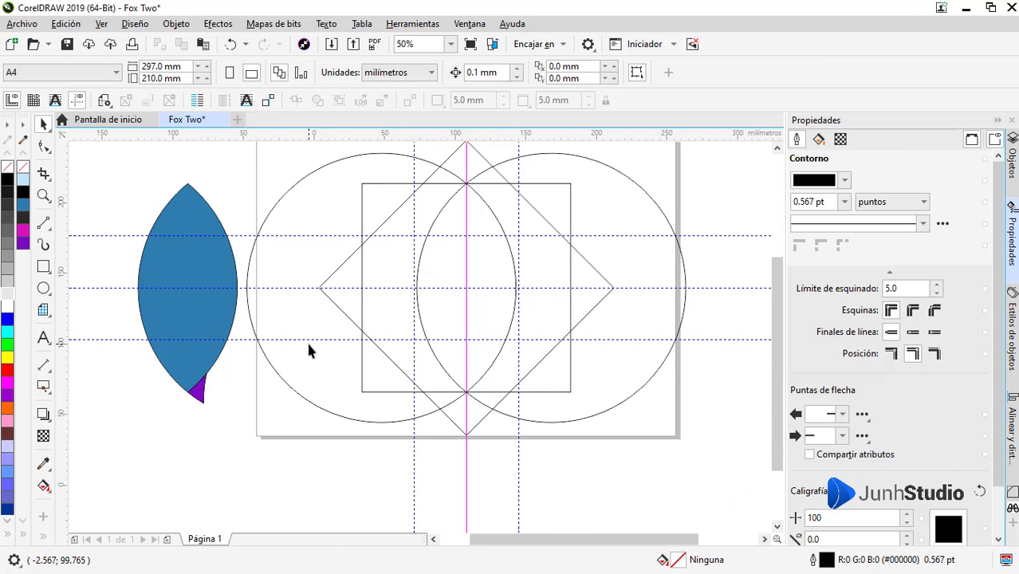
Delete the two large overlapping construction circles around the squares
left_click(306, 340)
key("Delete")
left_click(683, 285)
key("Delete")
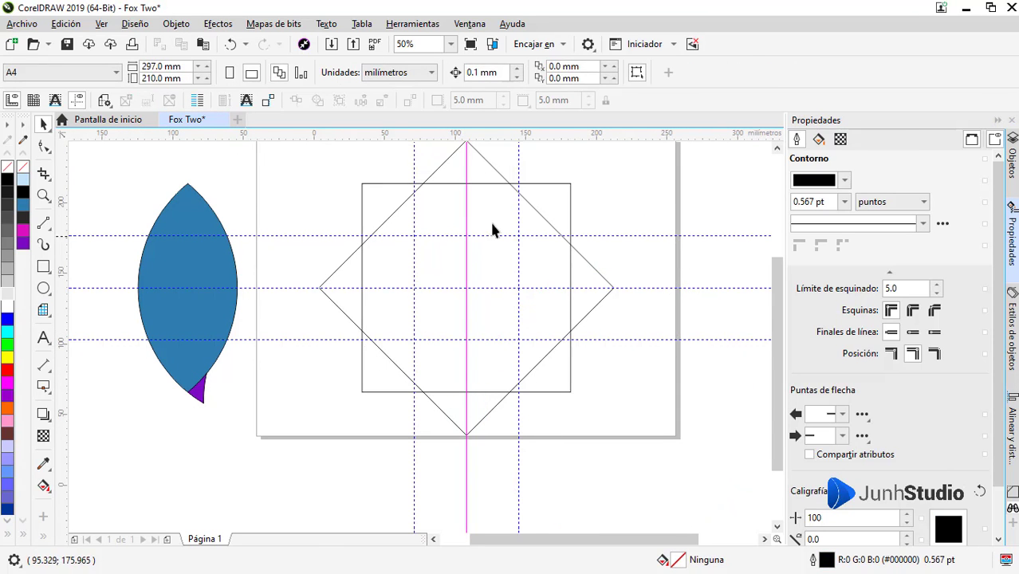
Draw a circle about 90.5 mm across, tangent to the first vertical and lowest horizontal blue guidelines
left_click(44, 288)
mouse_move(466, 340)
left_mouse_down()
mouse_move(596, 235)
mouse_move(593, 213)
left_mouse_up()
key("space")
left_click_drag(468, 275, 435, 313)
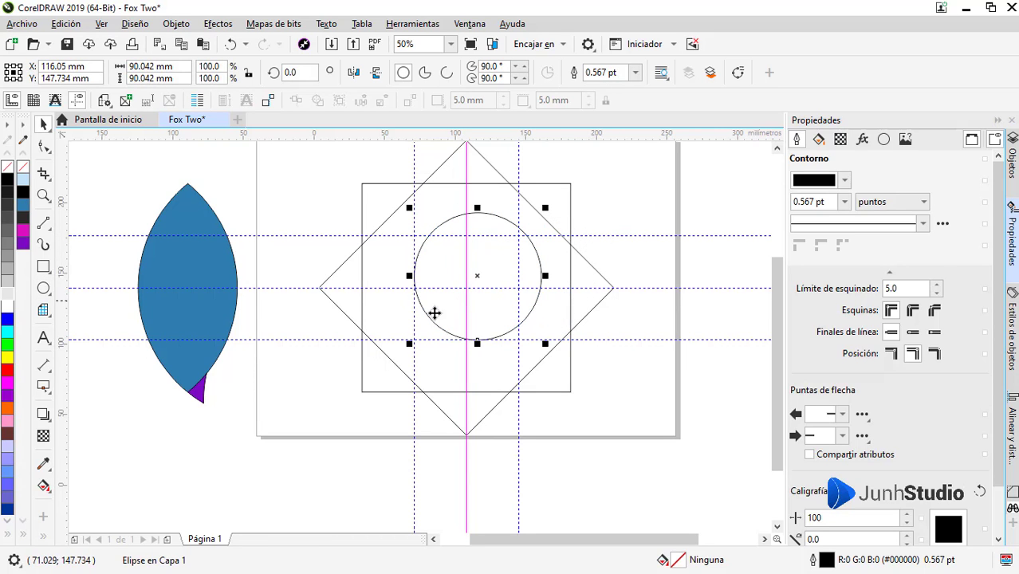
scroll(503, 233, "up", 2)
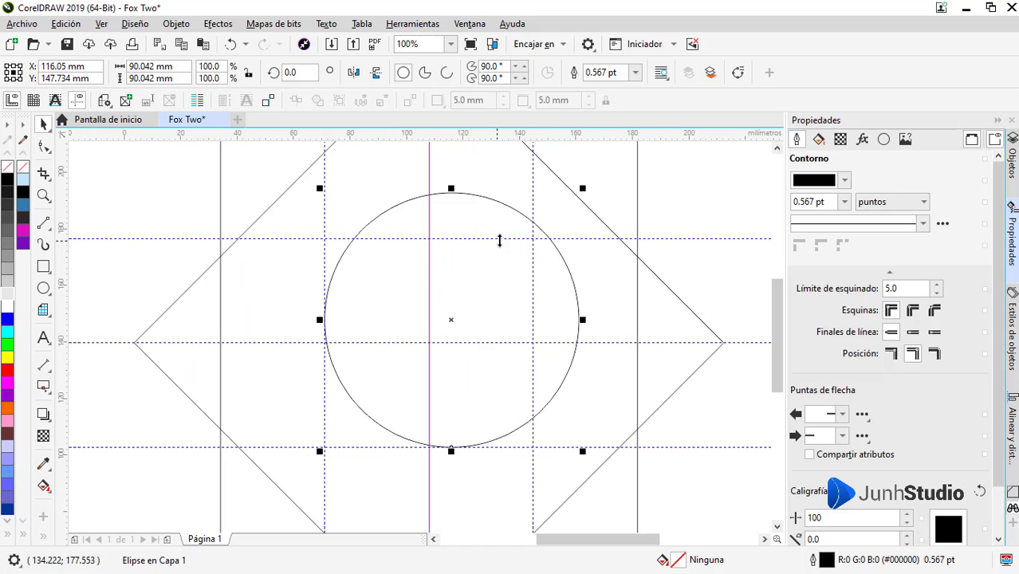
mouse_move(582, 188)
left_mouse_down()
mouse_move(541, 230)
mouse_move(605, 182)
mouse_move(584, 186)
left_mouse_up()
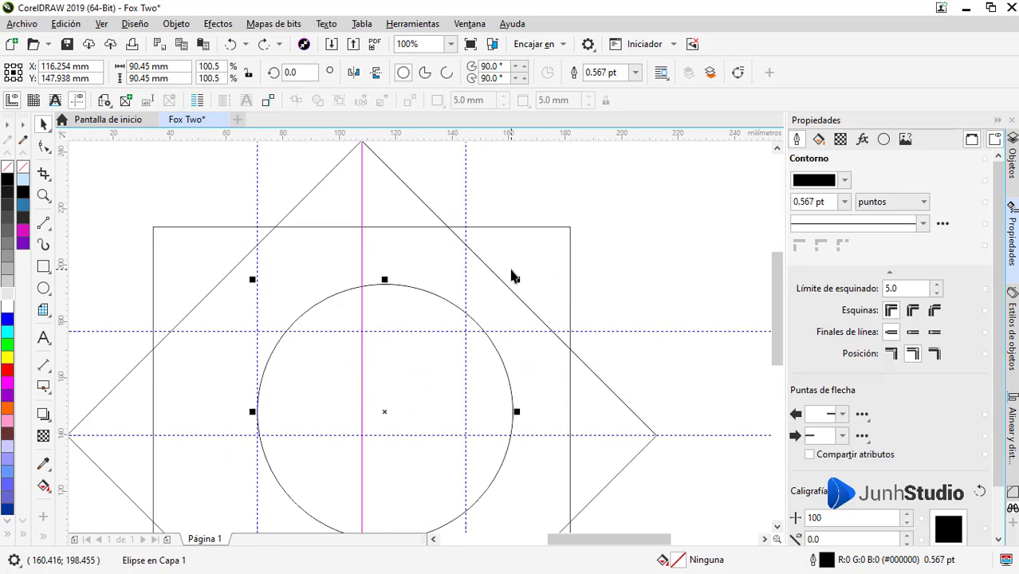
Delete the rotated diamond-shaped square, keeping the upright square and the circle
scroll(514, 287, "up", 4)
scroll(522, 296, "down", 6)
left_click(533, 289)
key("Delete")
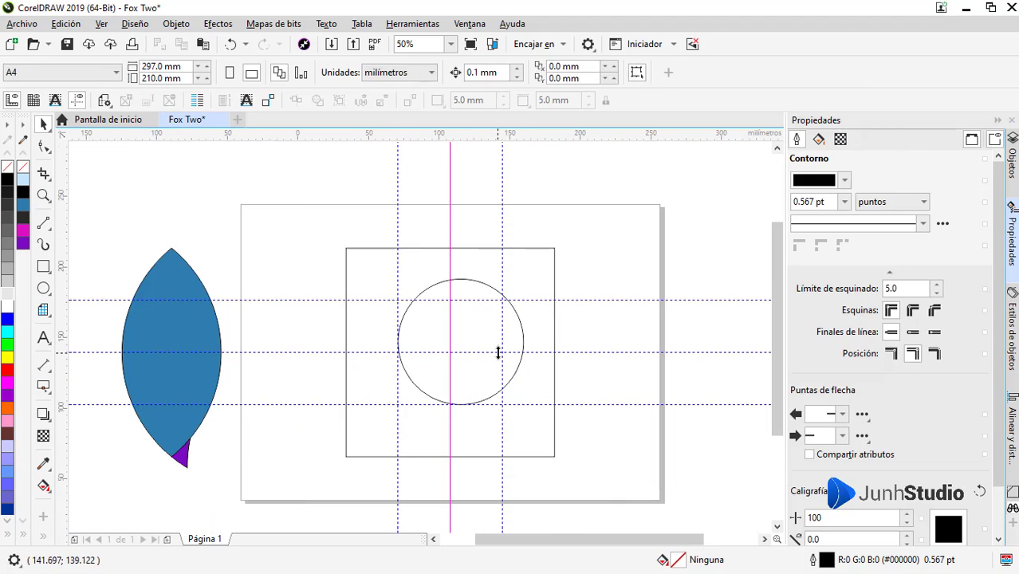
Duplicate the circle, set the copy on top of the original, and enlarge it to about 96.3 mm
left_click(499, 391)
left_click(65, 24)
left_click(104, 202)
left_click_drag(457, 405, 460, 279)
scroll(357, 292, "up", 2)
left_click_drag(356, 292, 377, 339)
left_click_drag(563, 456, 568, 462)
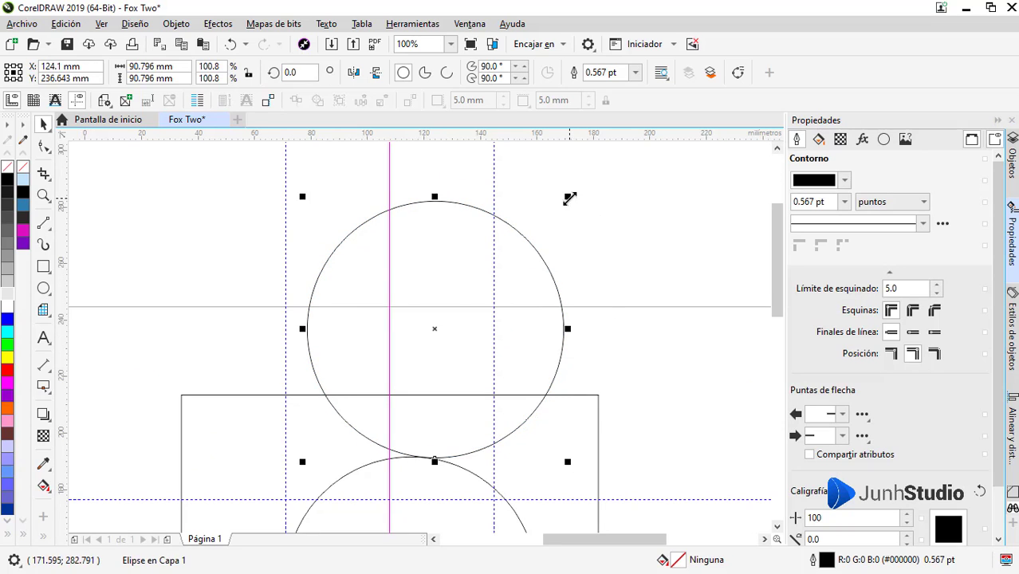
left_click_drag(569, 199, 585, 183)
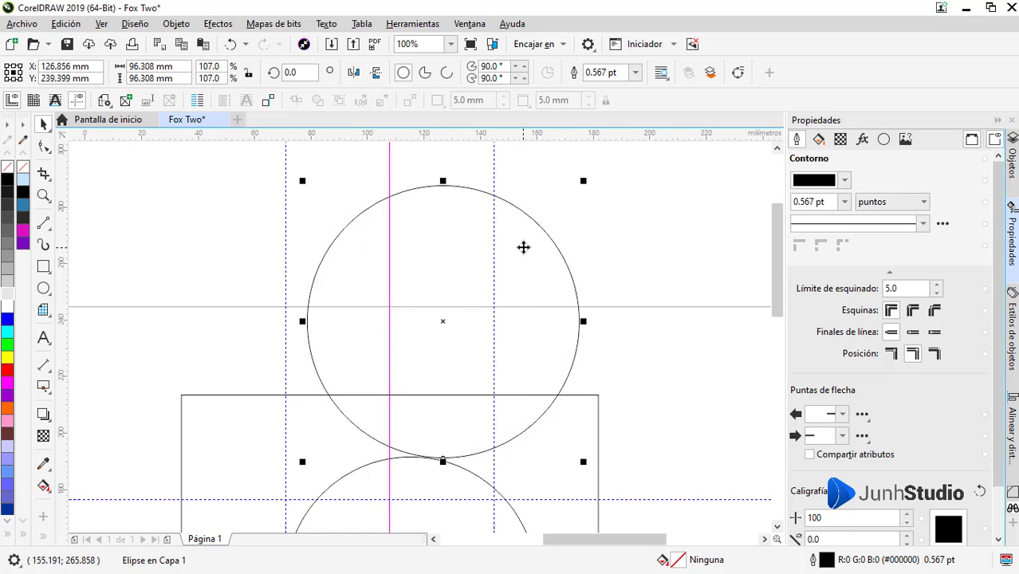
Enlarge the duplicate circle to about 152.8 mm and rest it on the small circle's upper edge at about X 156.5, Y 260.8 mm
scroll(460, 271, "down", 3)
left_click_drag(488, 263, 626, 169)
left_click_drag(422, 376, 435, 397)
scroll(437, 402, "up", 2)
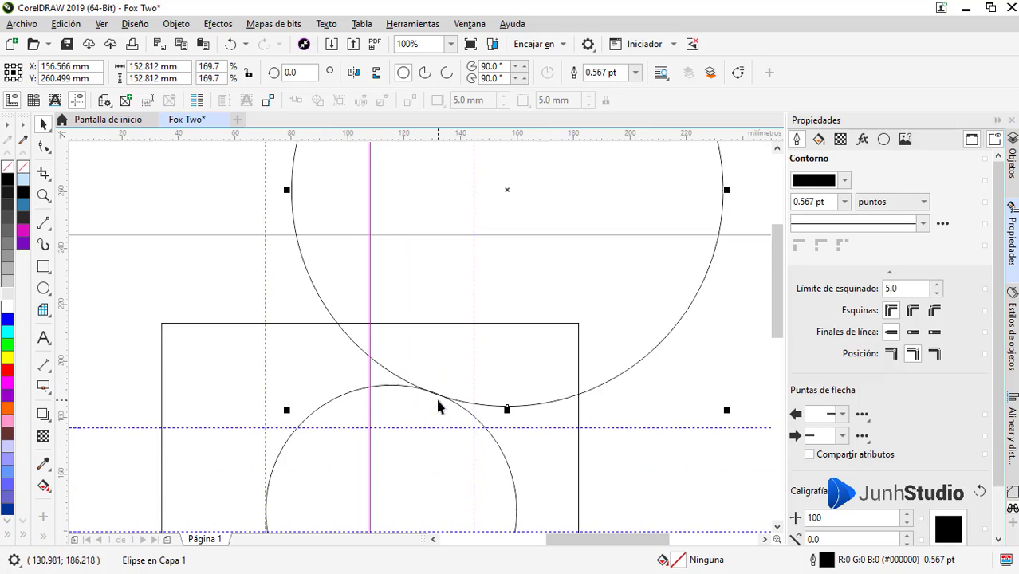
scroll(437, 403, "up", 3)
scroll(400, 371, "down", 5)
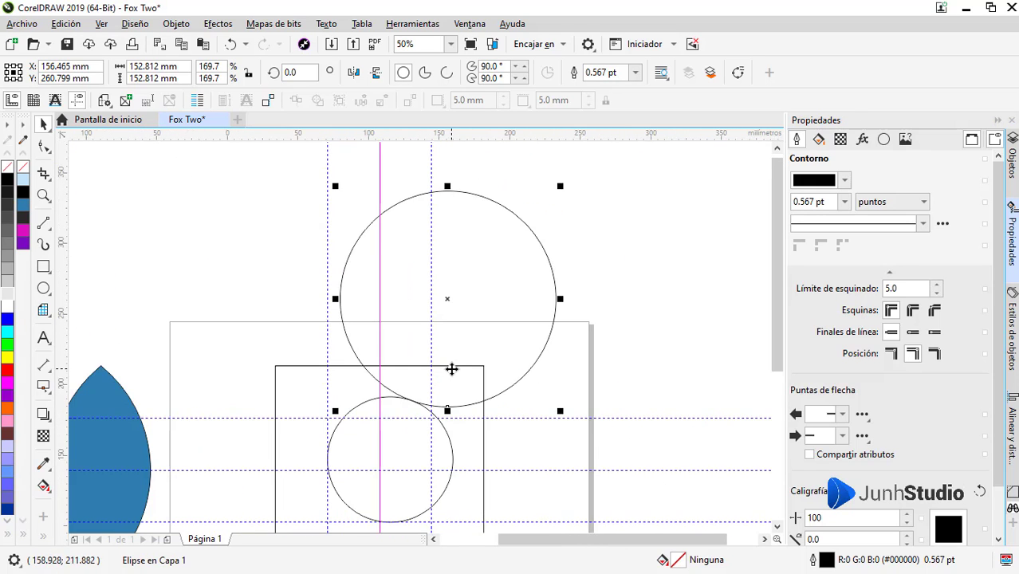
Shrink the upper circle to about 143.4 mm and realign it tangent to the small circle, centred near X 153.9, Y 256.7 mm
scroll(454, 360, "down", 1)
scroll(460, 307, "up", 1)
left_click_drag(556, 242, 543, 257)
scroll(435, 469, "up", 1)
left_click_drag(368, 440, 389, 428)
scroll(371, 437, "up", 2)
scroll(362, 430, "down", 2)
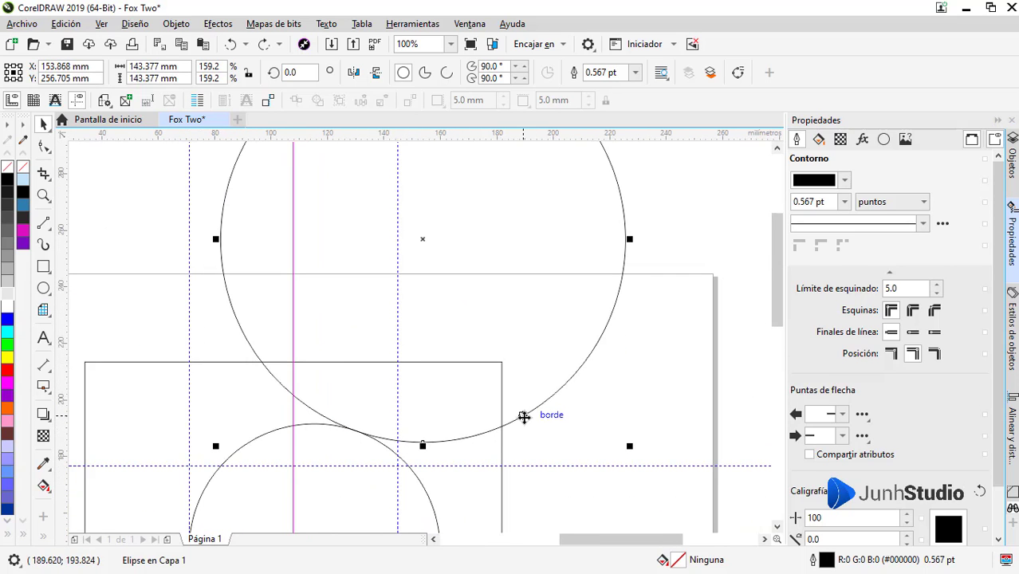
Place a second large circle about 154.6 mm across, centred near X 118.9, Y 200.8 mm, crossing the small circle at the first vertical guideline
scroll(538, 359, "down", 1)
left_click_drag(559, 260, 506, 336)
left_click_drag(530, 276, 549, 269)
scroll(375, 466, "up", 1)
scroll(327, 447, "up", 4)
scroll(325, 421, "down", 4)
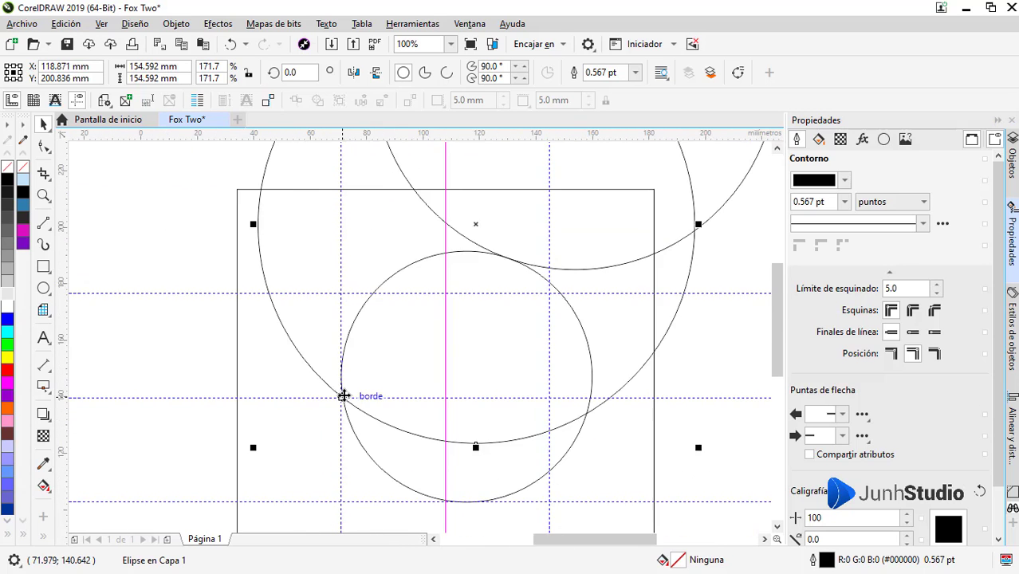
scroll(344, 394, "up", 1)
scroll(344, 398, "up", 3)
scroll(496, 278, "down", 5)
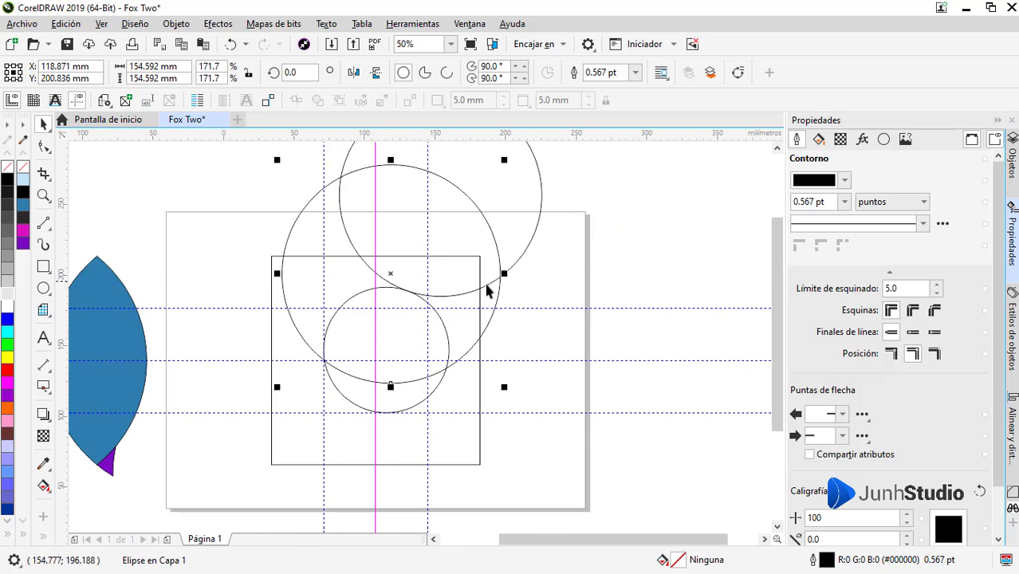
Reduce the second large circle to about 150.2 mm and align it through the guideline intersection, centred near X 116.9, Y 199.1 mm
scroll(484, 217, "up", 2)
scroll(483, 216, "down", 2)
left_click_drag(470, 177, 472, 184)
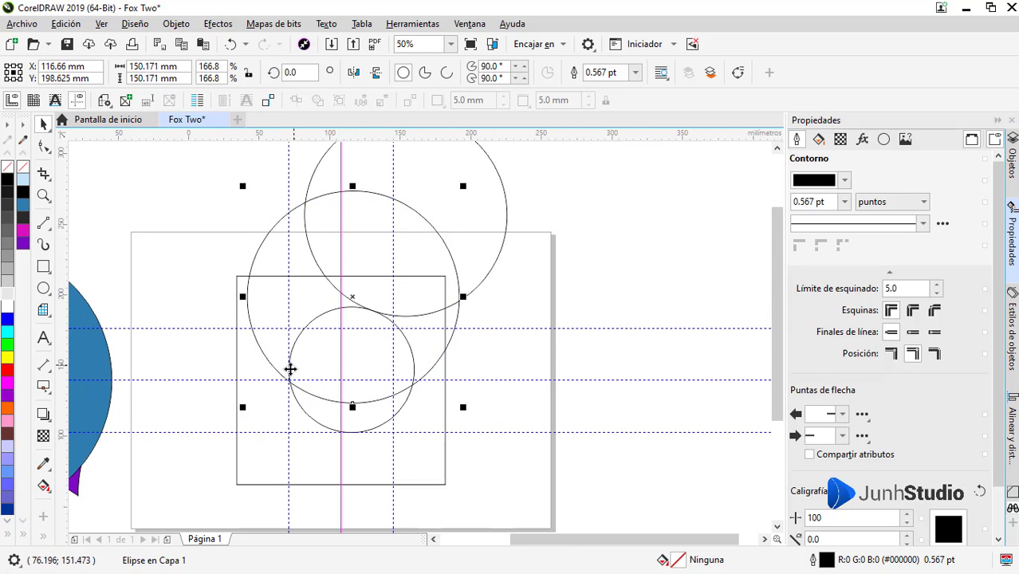
scroll(302, 391, "up", 5)
scroll(311, 383, "up", 1)
scroll(451, 288, "down", 5)
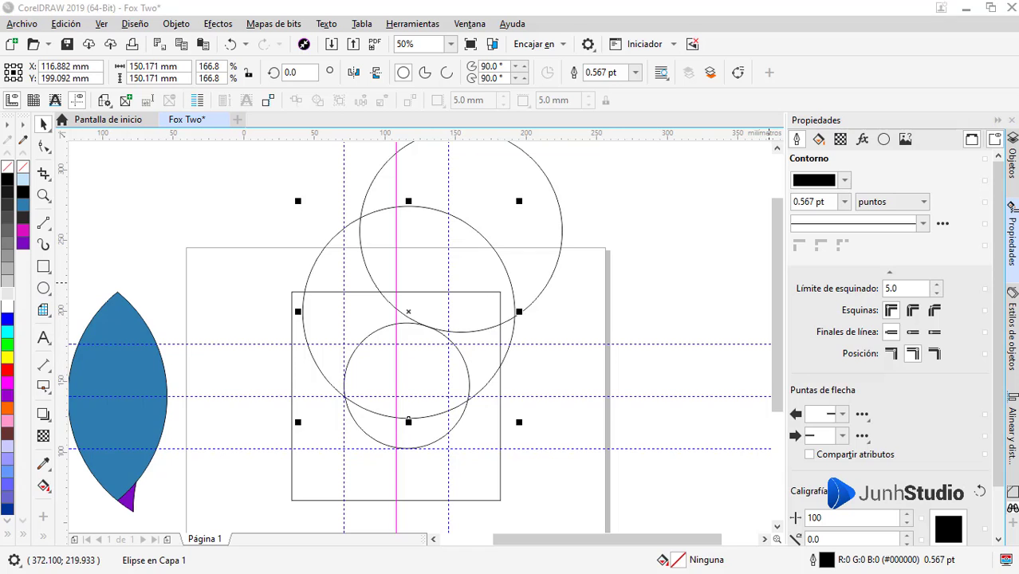
left_click(114, 371)
left_click_drag(114, 371, 213, 372)
key("ctrl+z")
Place an unfilled duplicate of the blue lens with a grey #999999 outline centred on the magenta guideline inside the square
left_click(66, 24)
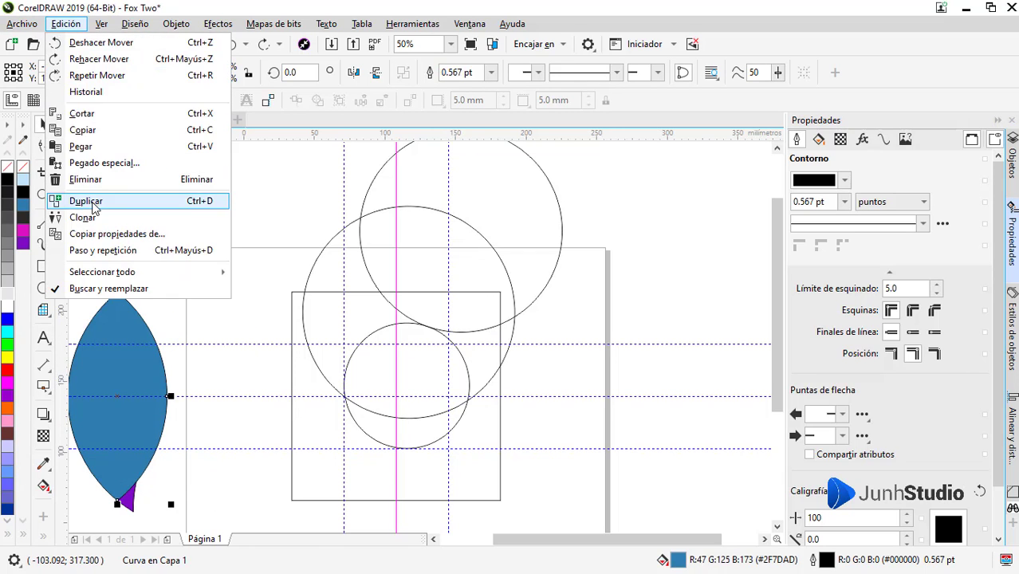
left_click(79, 201)
left_click_drag(130, 330, 243, 331)
right_click(11, 174)
left_click(8, 168)
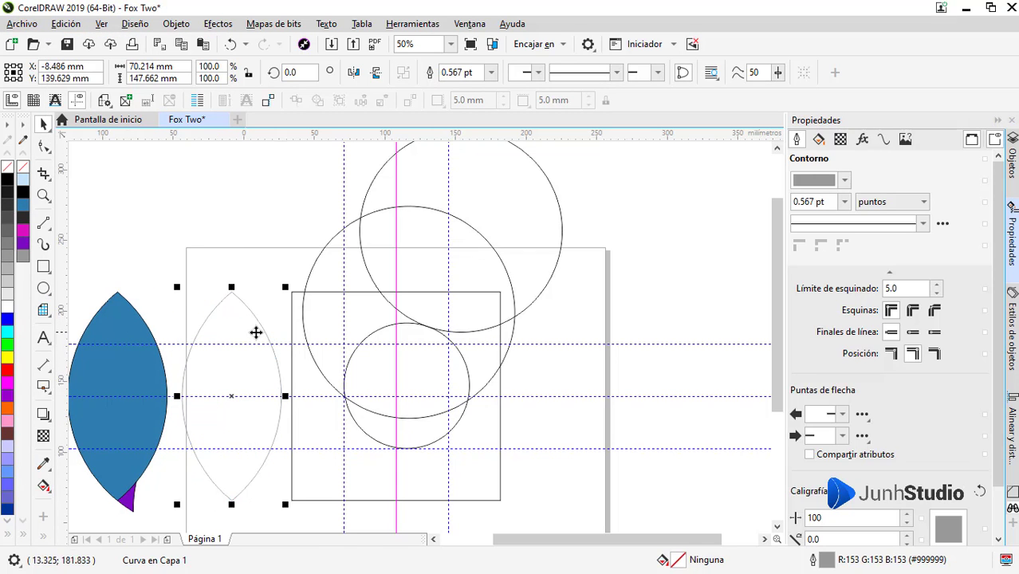
left_click_drag(228, 398, 396, 398)
left_click(651, 434)
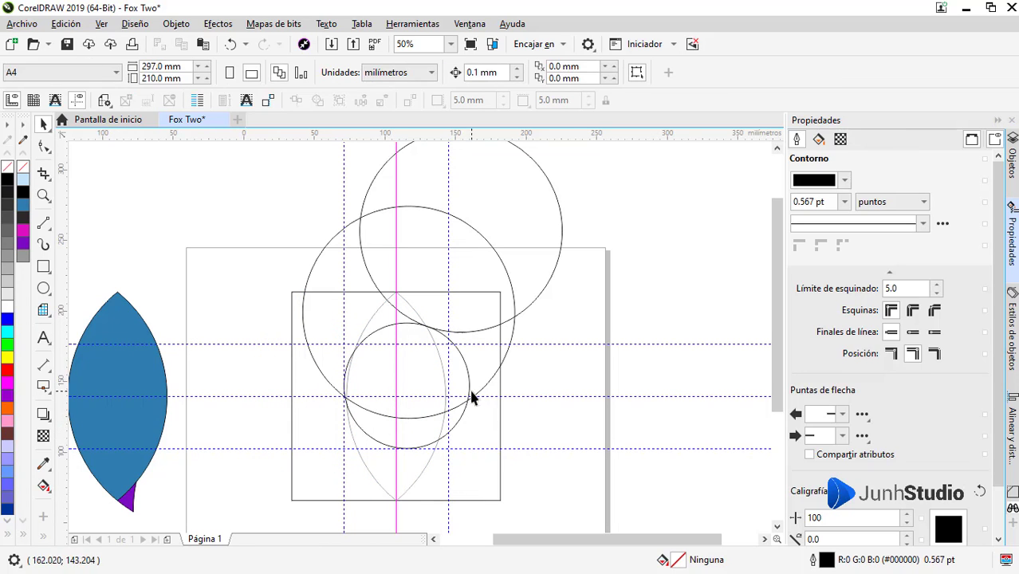
Smart Fill the wing between the large circles, the head inside the small circle and the lower lens with purple #7C0BC2
left_click(44, 536)
left_click(68, 500)
left_click(462, 355)
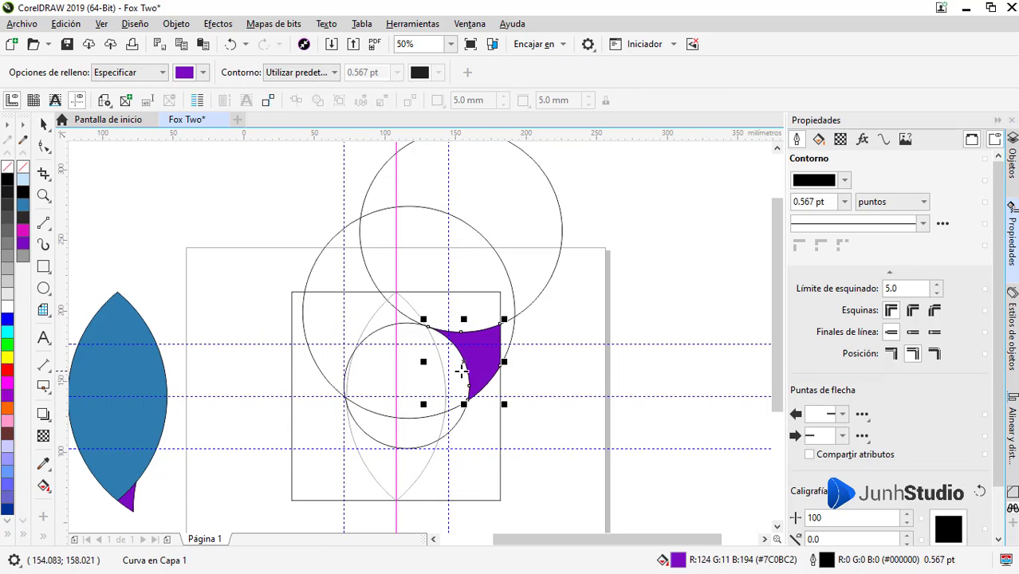
left_click(499, 331)
left_click(411, 359)
left_click(384, 469)
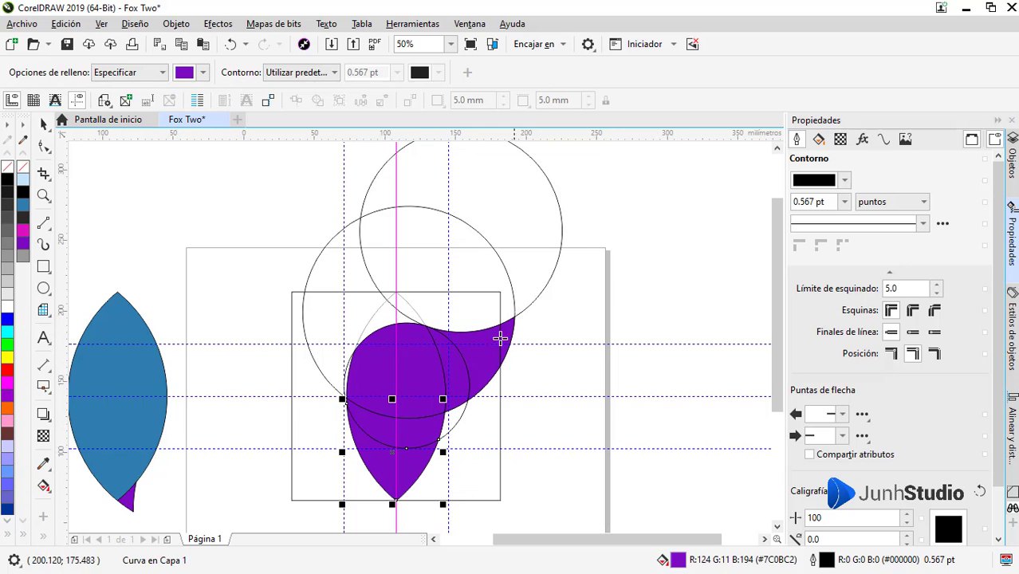
Select the filled purple pieces, remove their outlines and weld them into one shape
key("space")
left_click(479, 351)
left_click(459, 375, "shift")
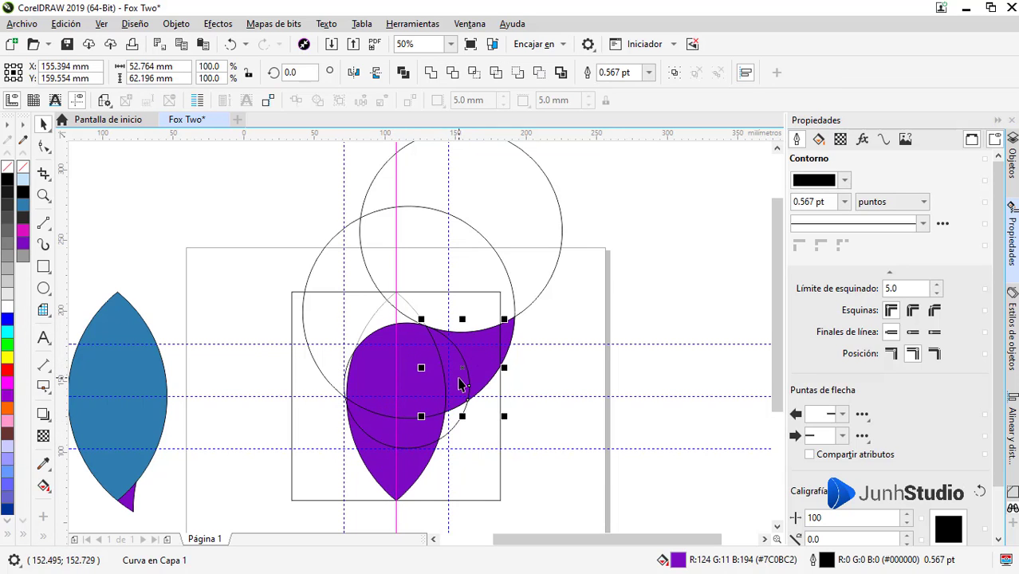
left_click(407, 373, "shift")
left_click(392, 434, "shift")
left_click(386, 455, "shift")
right_click(25, 166)
left_click(430, 72)
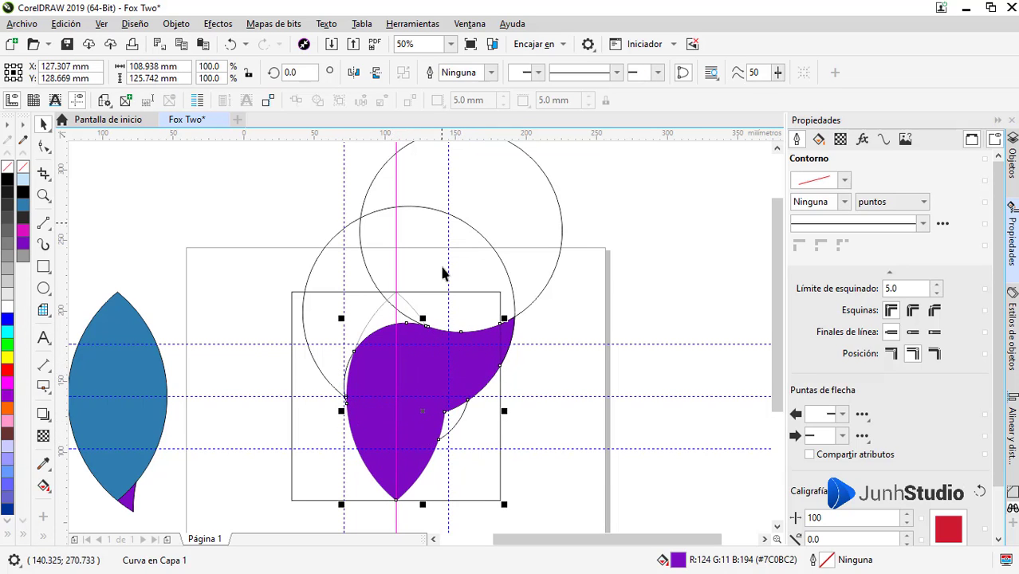
left_click_drag(397, 359, 163, 362)
key("ctrl+z")
left_click_drag(433, 370, 208, 370)
key("ctrl+z")
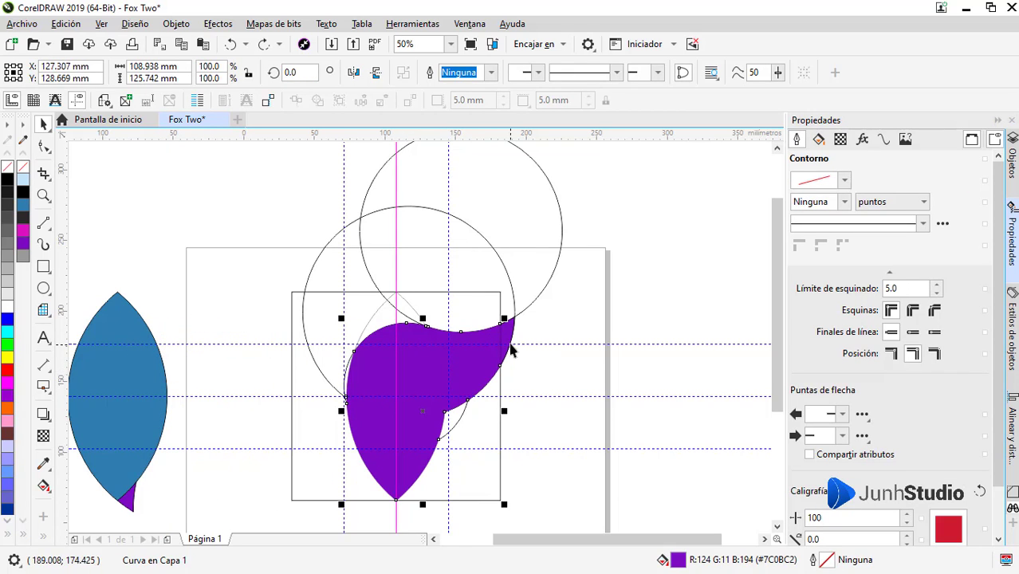
Weld the leftover wing tip to the purple shape and move the outline-free result beside the square to about X 298 mm
left_click(509, 343, "shift")
left_click(432, 74)
left_click(484, 396)
left_click_drag(484, 395, 719, 395)
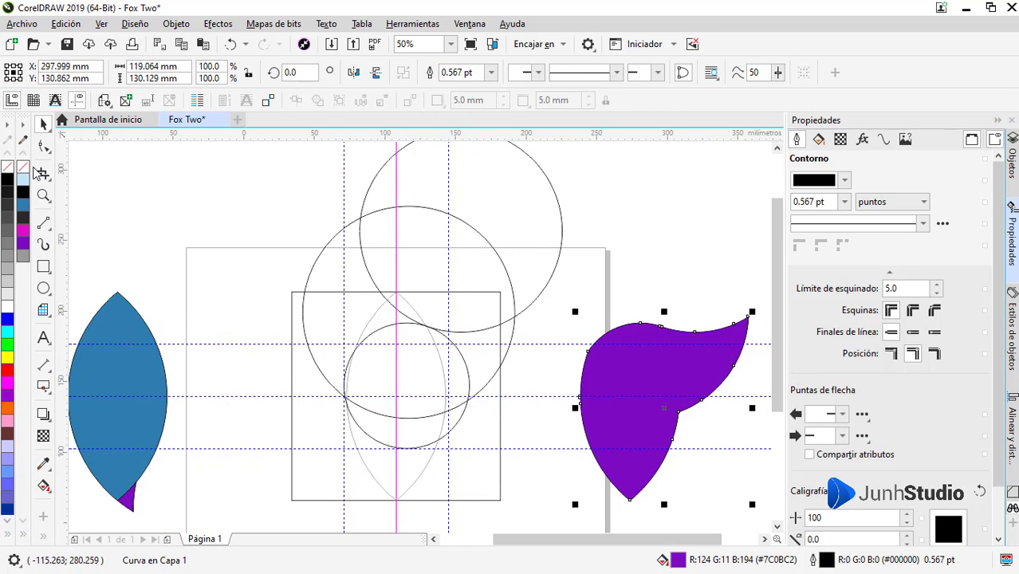
left_click(673, 262)
Delete the two large construction circles and the small circle, leaving the square and the grey lens
left_click(561, 217)
key("Delete")
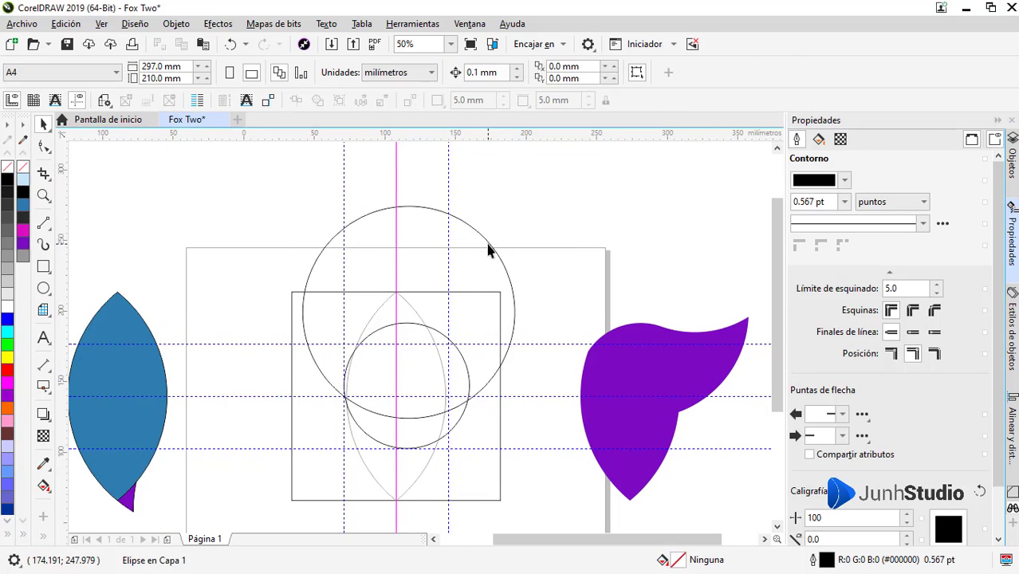
left_click(489, 243)
key("Delete")
left_click(457, 348)
key("Delete")
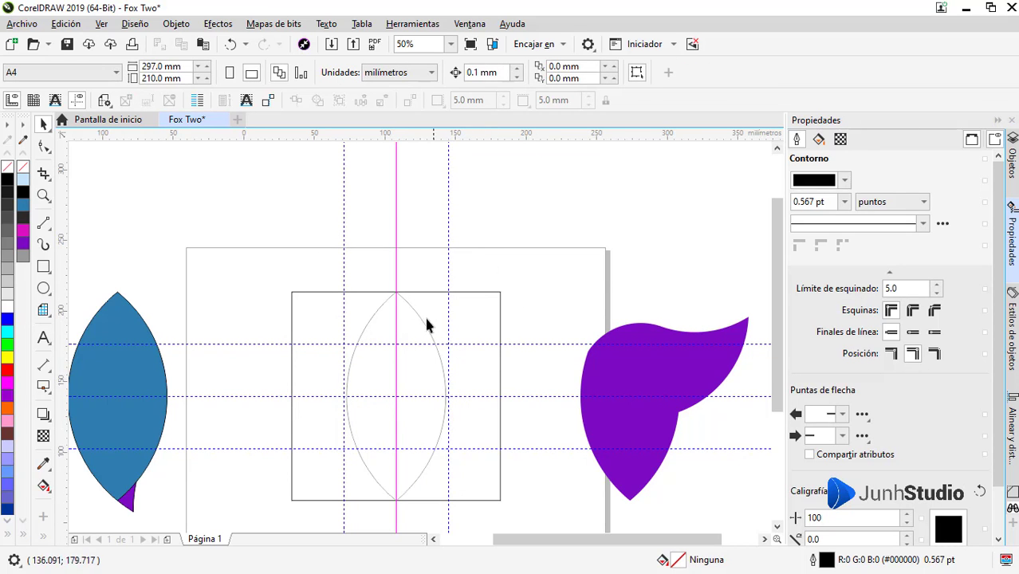
Create a new symmetry with one vertical mirror line on the magenta guideline at X 107.945 mm and activate the Pen tool
scroll(423, 441, "down", 2)
left_click(177, 23)
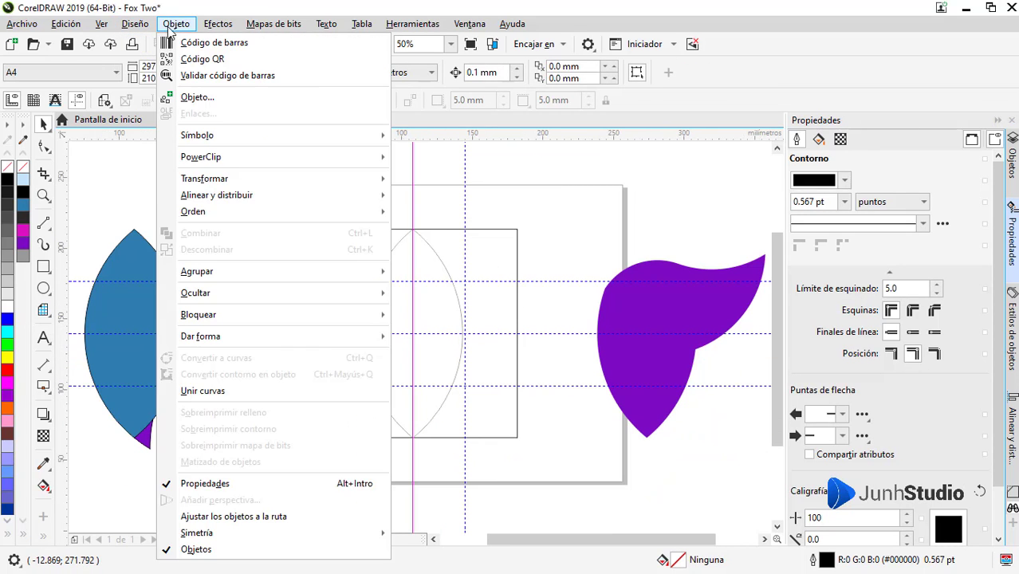
mouse_move(224, 536)
left_click(447, 498)
left_click(414, 335)
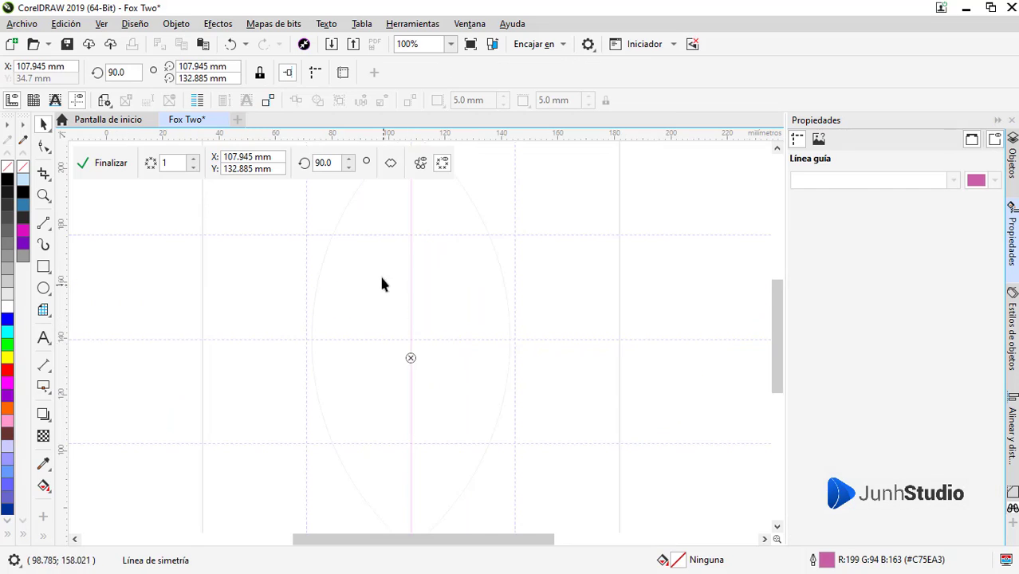
left_click(43, 228)
left_click(88, 268)
left_click(412, 349)
scroll(412, 352, "up", 2)
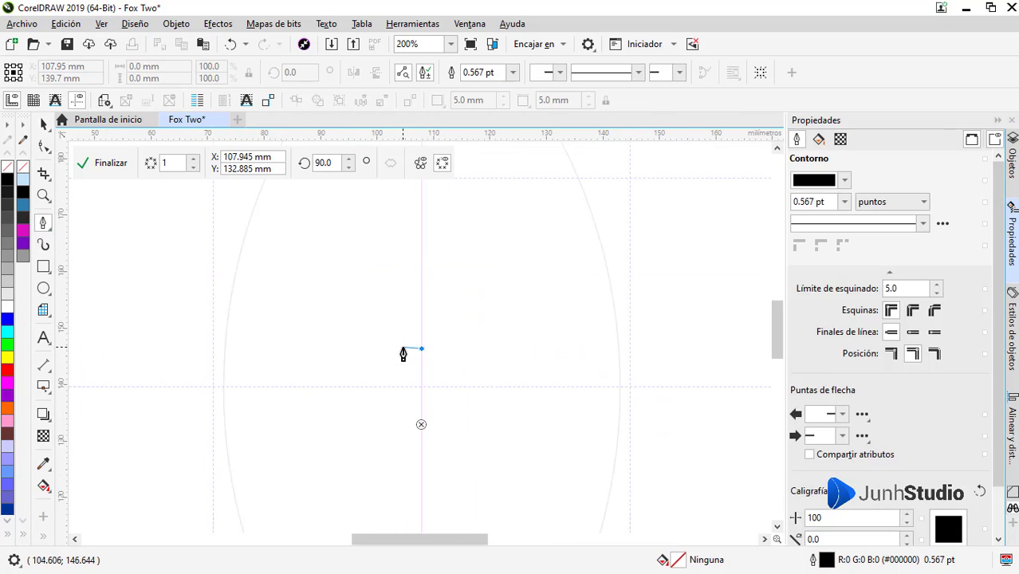
scroll(341, 310, "down", 2)
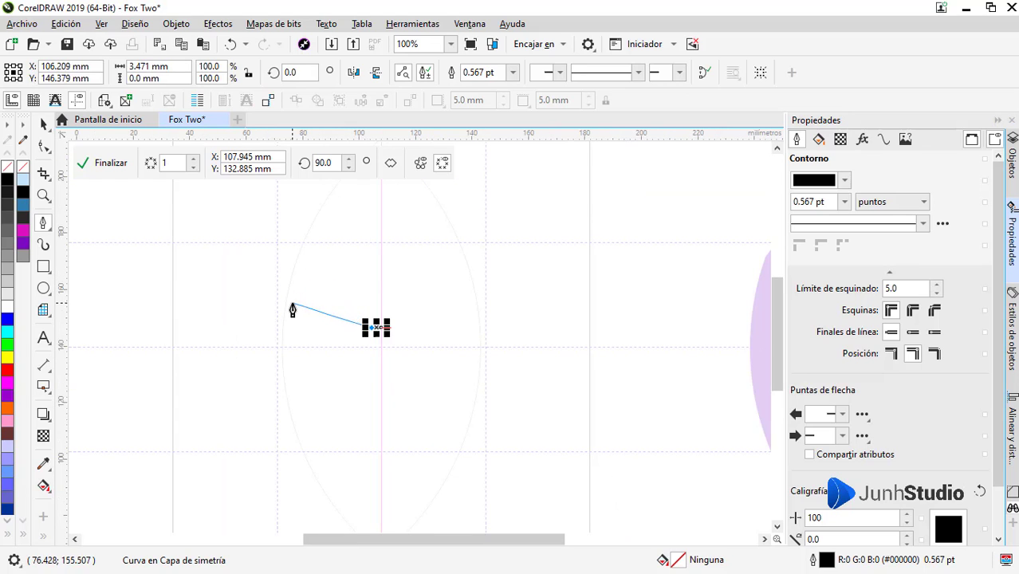
left_click(327, 286)
key("ctrl+z")
key("ctrl+z")
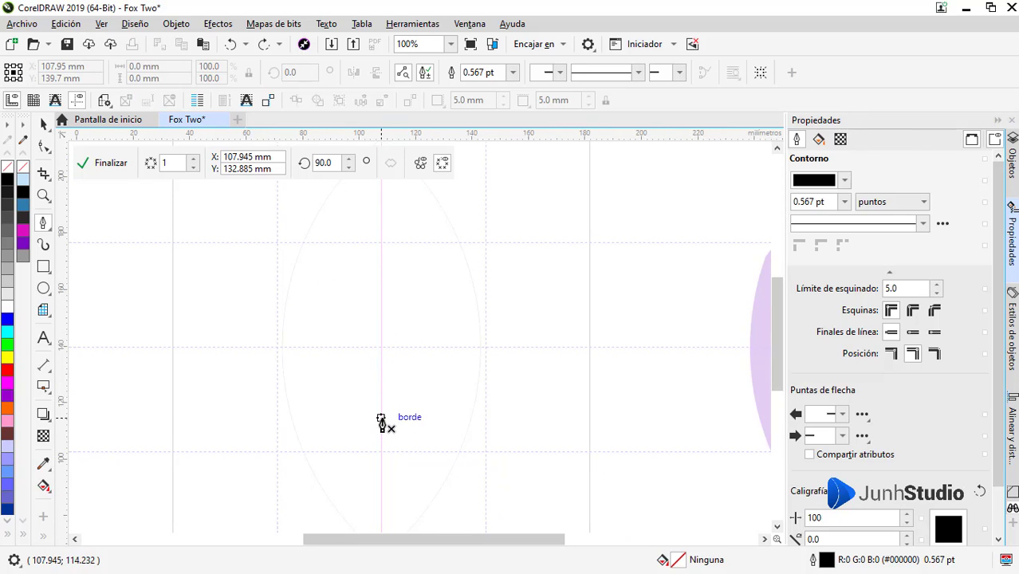
Draw a closed curved half-shape about 39.4 by 54 mm with the Pen tool, starting and ending on the mirror line inside the lens
left_click(365, 418)
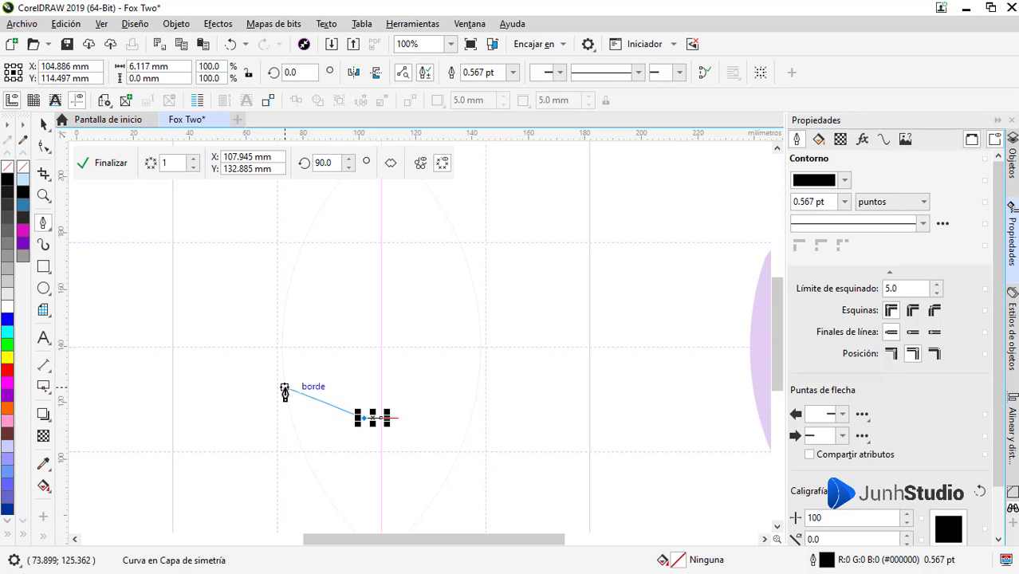
left_click_drag(285, 385, 258, 366)
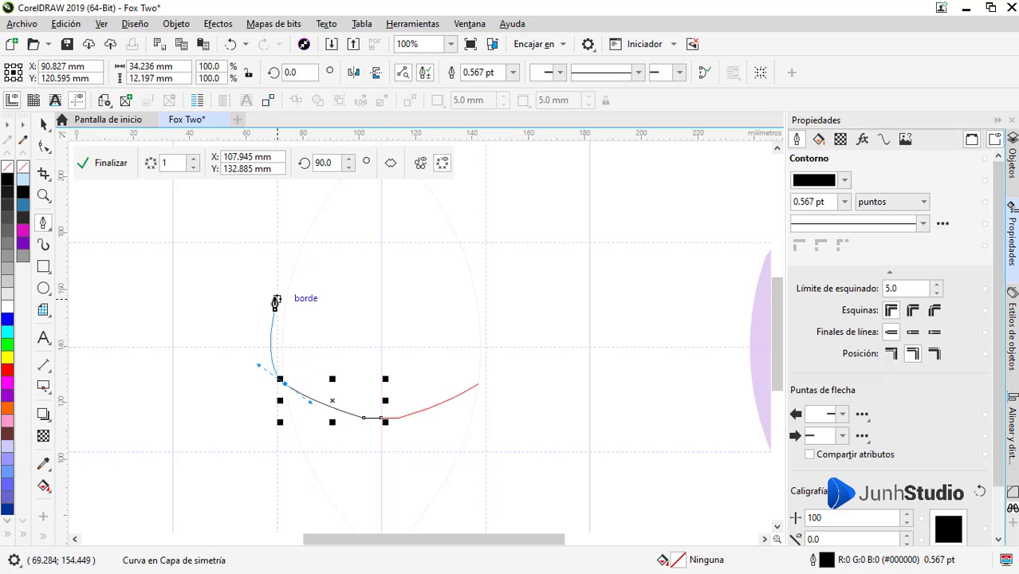
left_click_drag(294, 265, 296, 276)
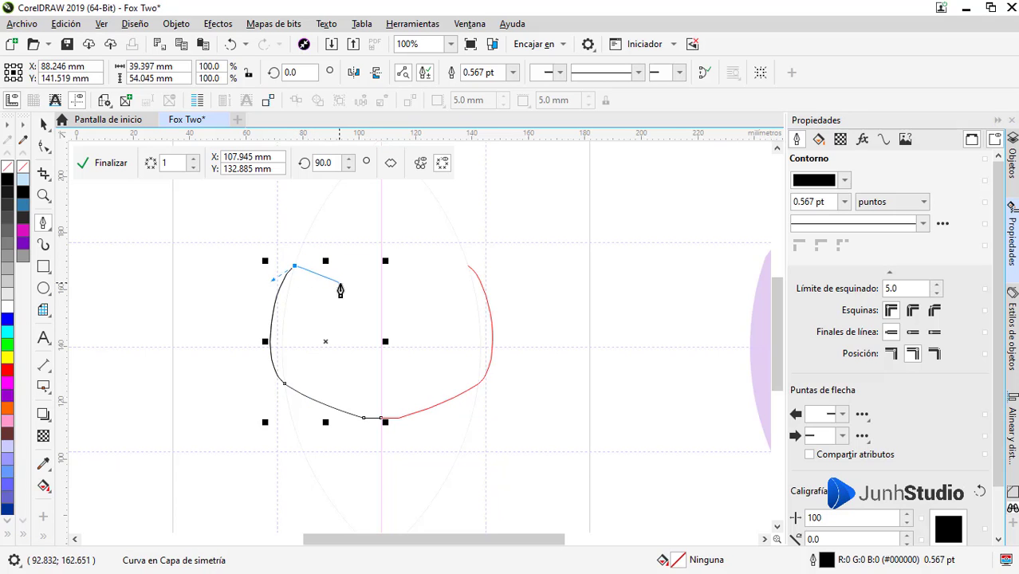
left_click_drag(381, 346, 392, 398)
left_click_drag(414, 433, 383, 422)
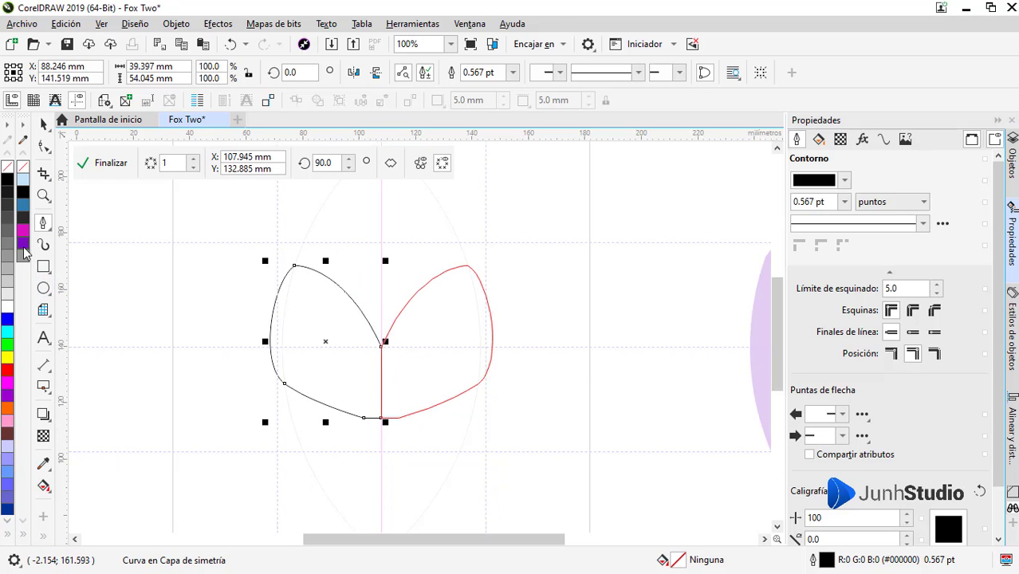
left_click(237, 295)
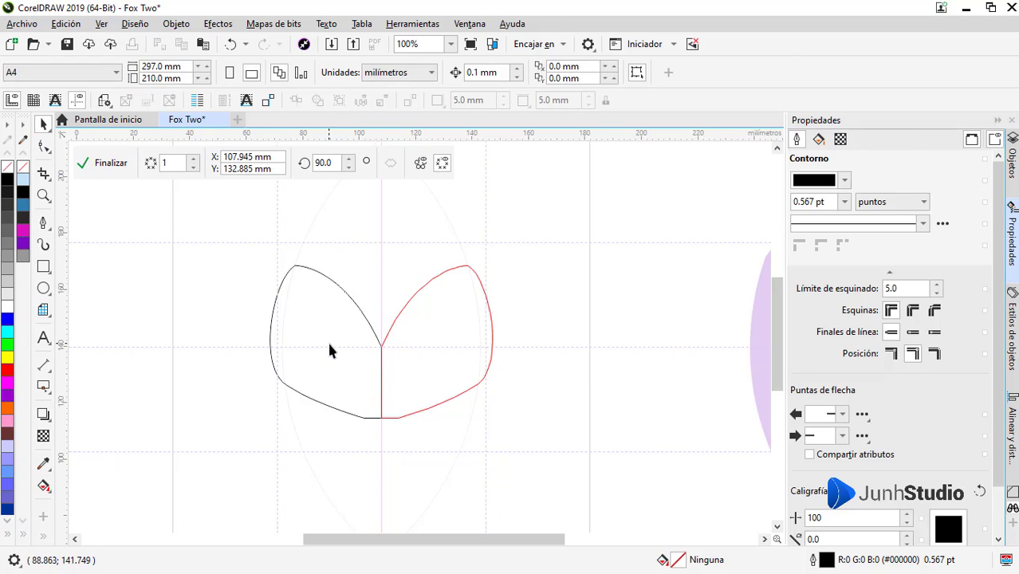
Draw a closed curved ear-and-cheek shape about 66 mm tall with the Pen tool, overlapping the first half-shape and meeting its bottom corner
left_click(44, 223)
left_click(268, 233)
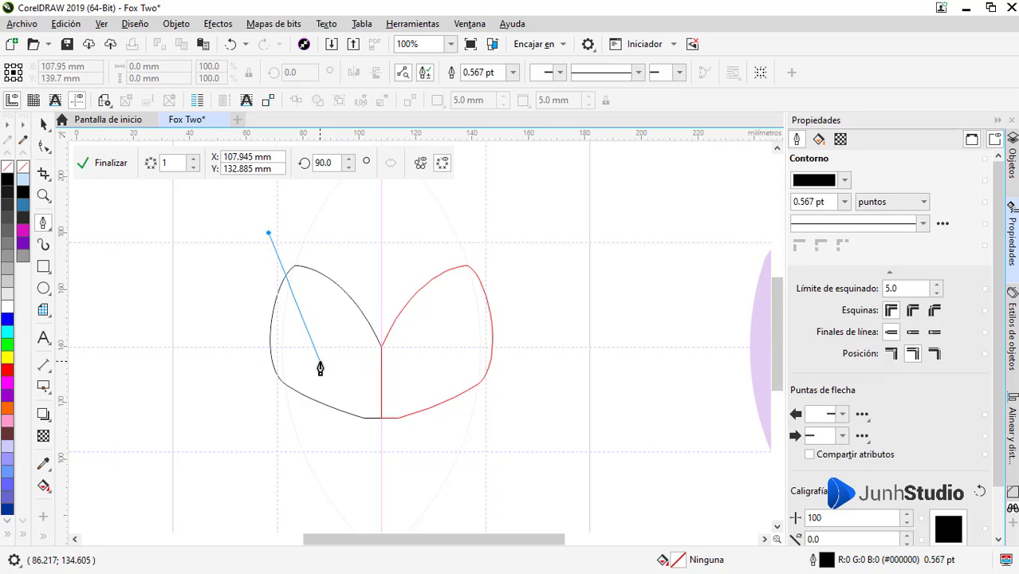
left_click_drag(319, 362, 366, 441)
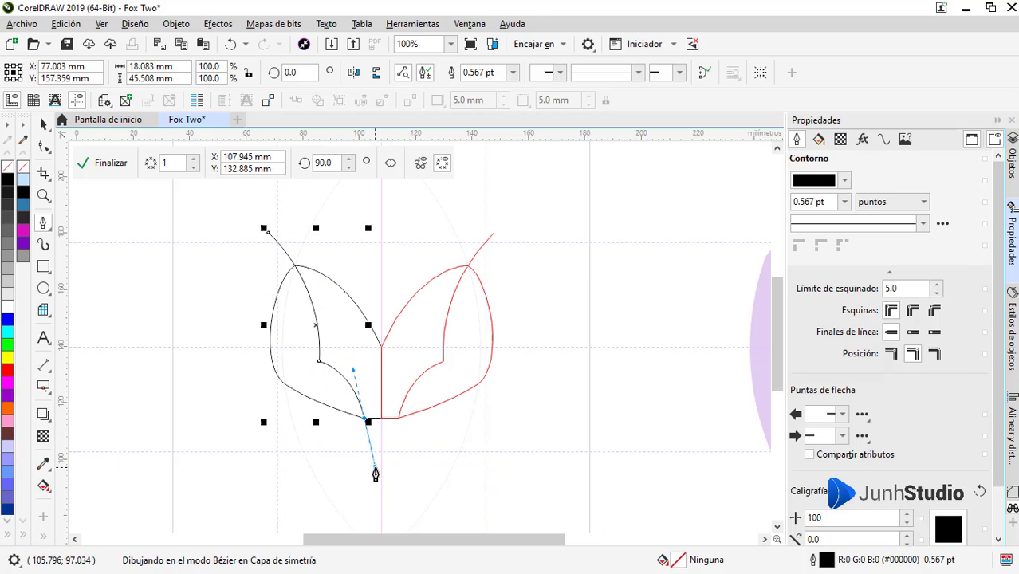
left_click_drag(376, 472, 375, 468)
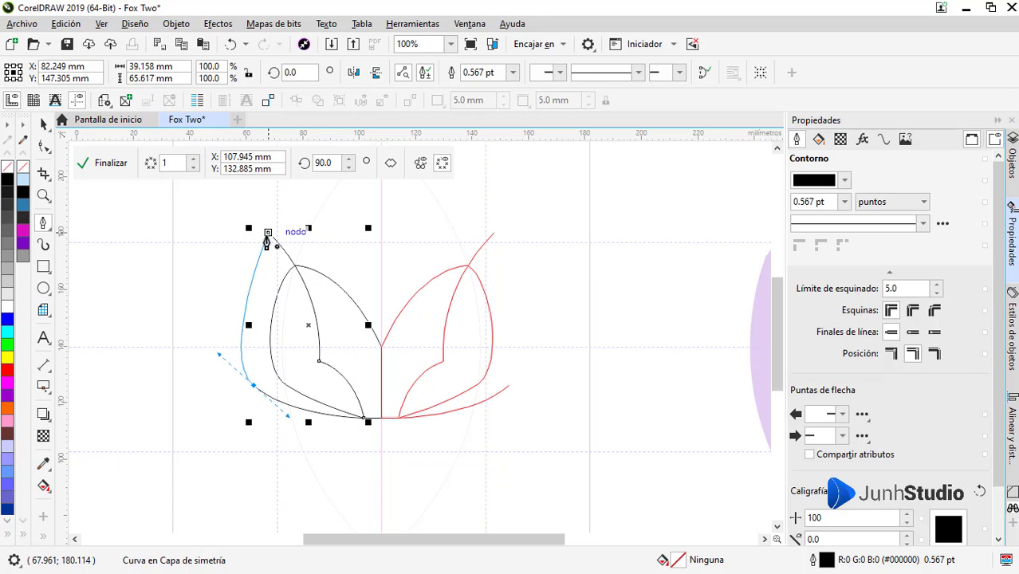
left_click(268, 232)
left_click(44, 124)
left_click(169, 270)
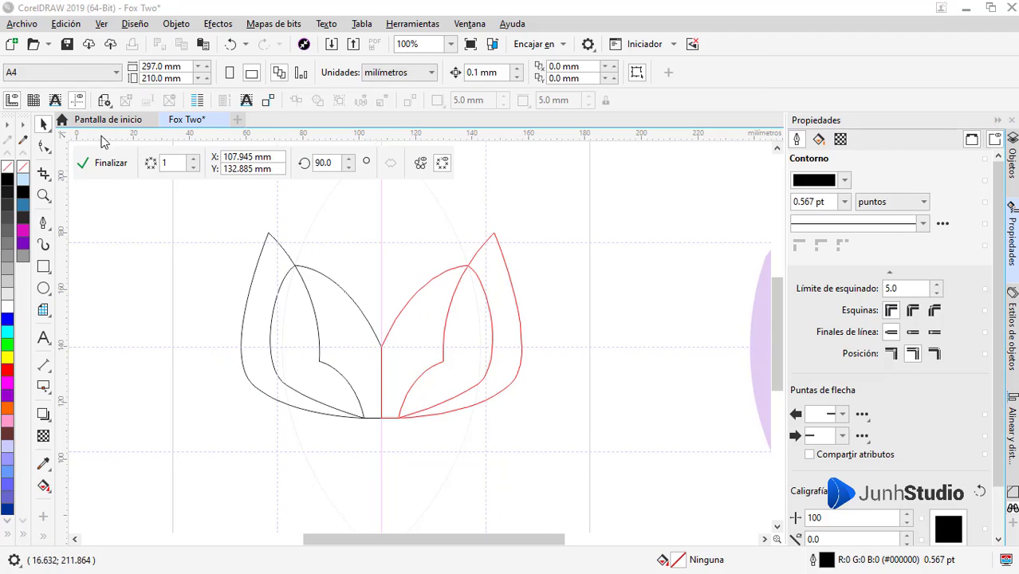
Finish editing the symmetry, centre the large purple shape on the page and shift it over the fox face
left_click(104, 163)
left_click(635, 282)
left_click_drag(634, 282, 291, 276)
key("p")
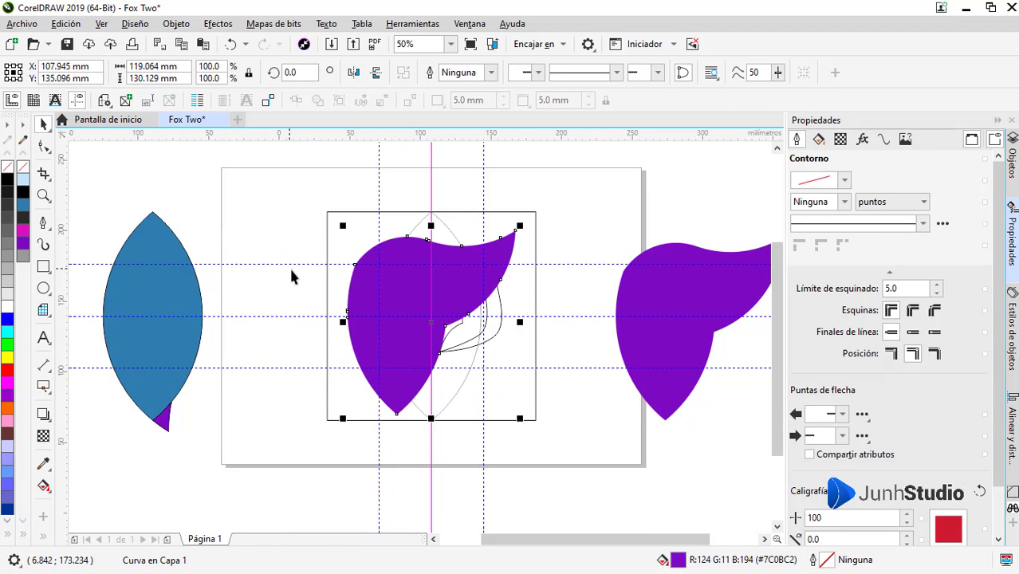
left_click_drag(383, 291, 389, 316)
Give the purple shape a dark grey #1A1A1A outline without fill and align its lower tip with the magenta guideline
right_click(9, 195)
left_click(7, 167)
scroll(431, 463, "up", 2)
left_click_drag(430, 473, 431, 294)
scroll(412, 403, "down", 2)
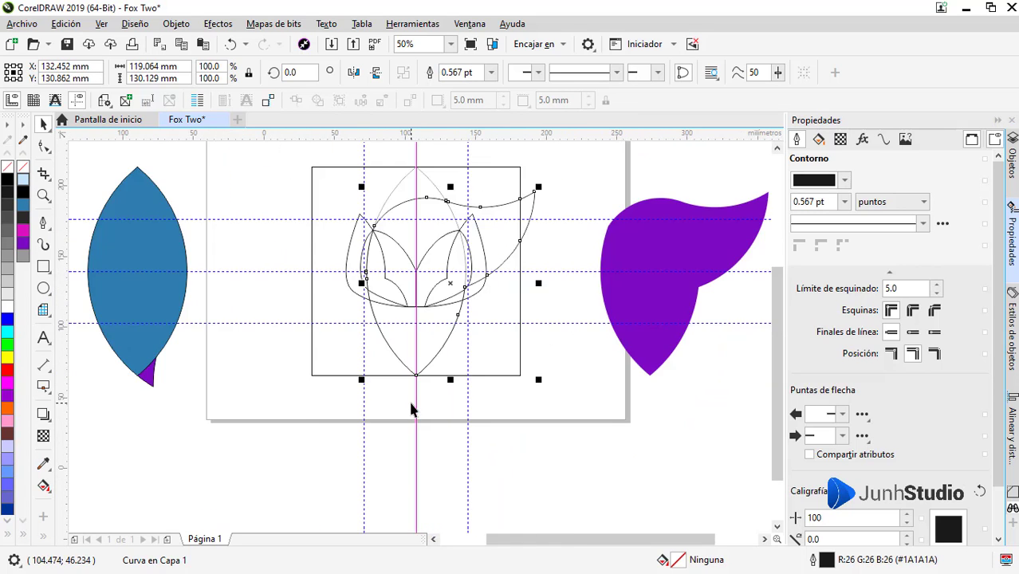
scroll(445, 187, "up", 1)
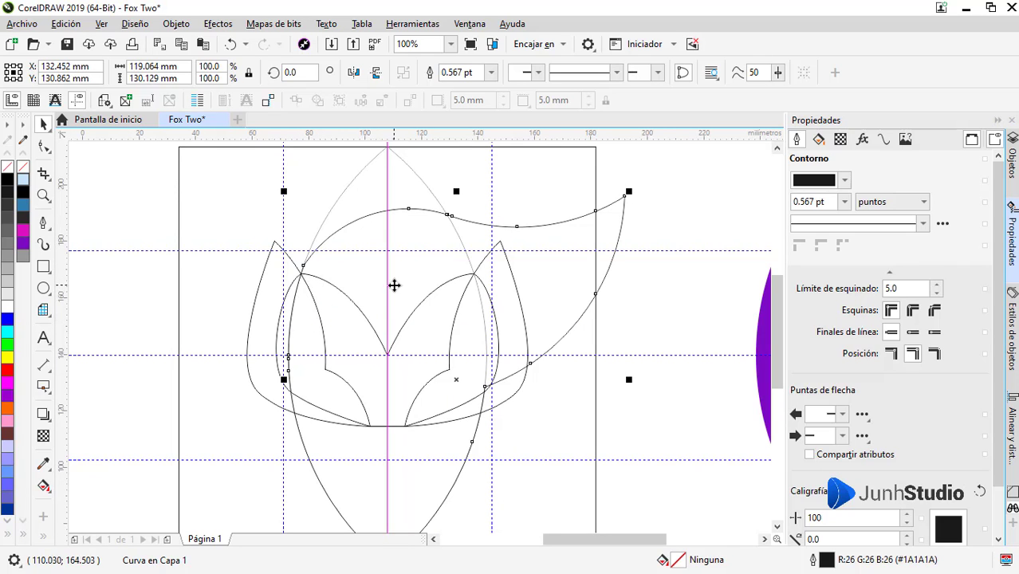
Undo the purple shape's placement and recolouring back to the open symmetry editing mode
key("ctrl+z")
key("ctrl+z")
key("ctrl+z")
key("ctrl+z")
key("ctrl+z")
key("ctrl+z")
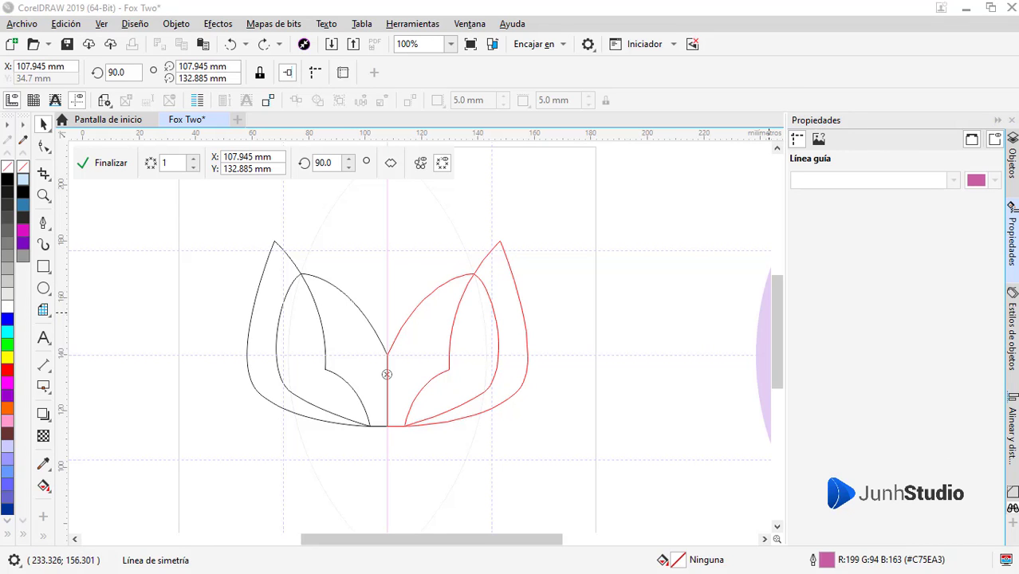
Reshape the outer ear curve with the Shape tool, moving its tip node inward to about X 74 mm
left_click(289, 294)
key("F10")
scroll(311, 280, "up", 2)
left_click_drag(299, 272, 310, 244)
left_click_drag(245, 209, 279, 191)
scroll(322, 253, "down", 2)
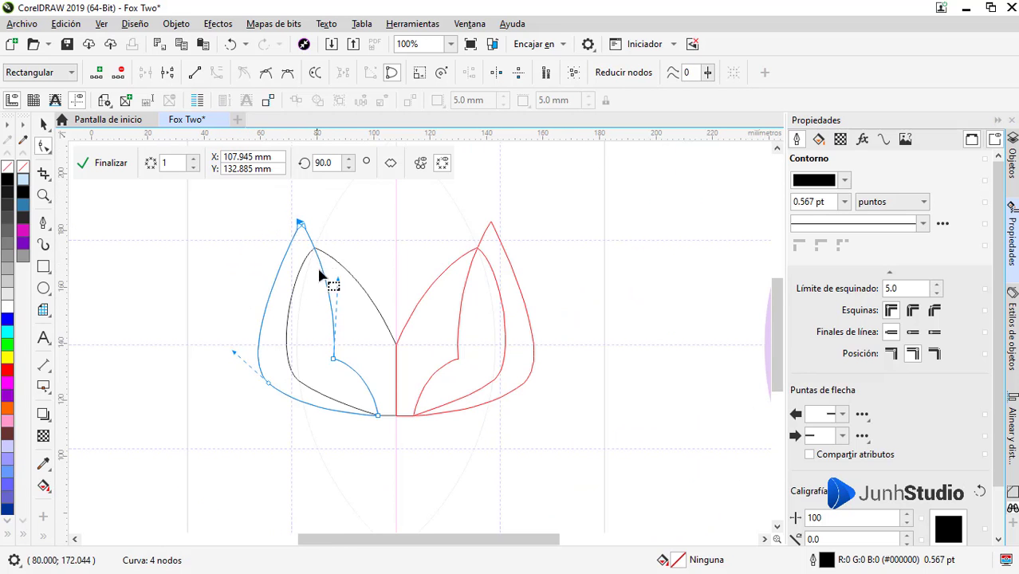
Adjust the ear shape's inner corner node and move the bottom nodes of both half-shapes about 2.4 mm down
scroll(312, 263, "up", 2)
scroll(364, 410, "down", 1)
left_click_drag(318, 324, 318, 317)
left_click(434, 439)
left_click_drag(445, 440, 453, 462)
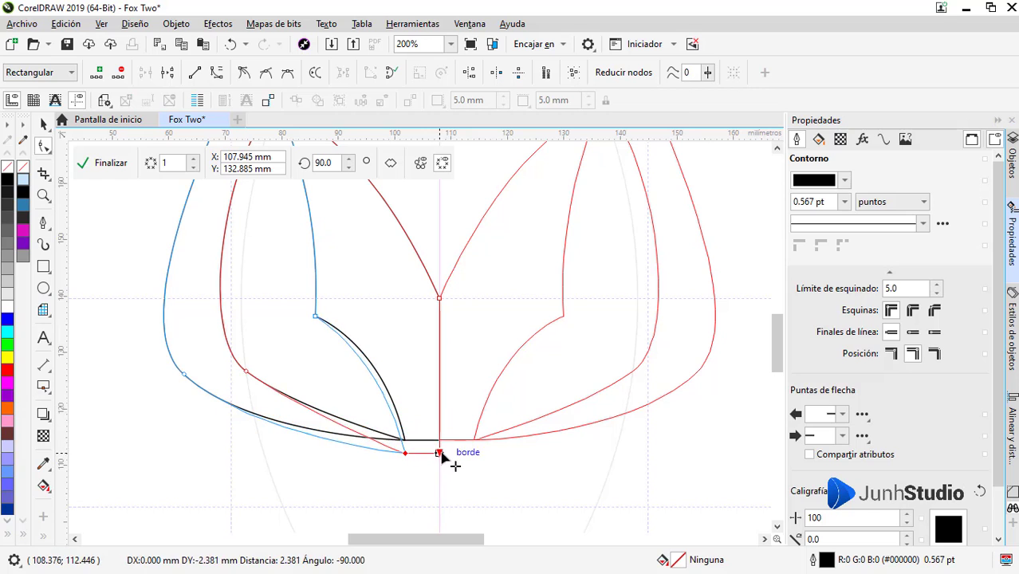
scroll(411, 403, "down", 1)
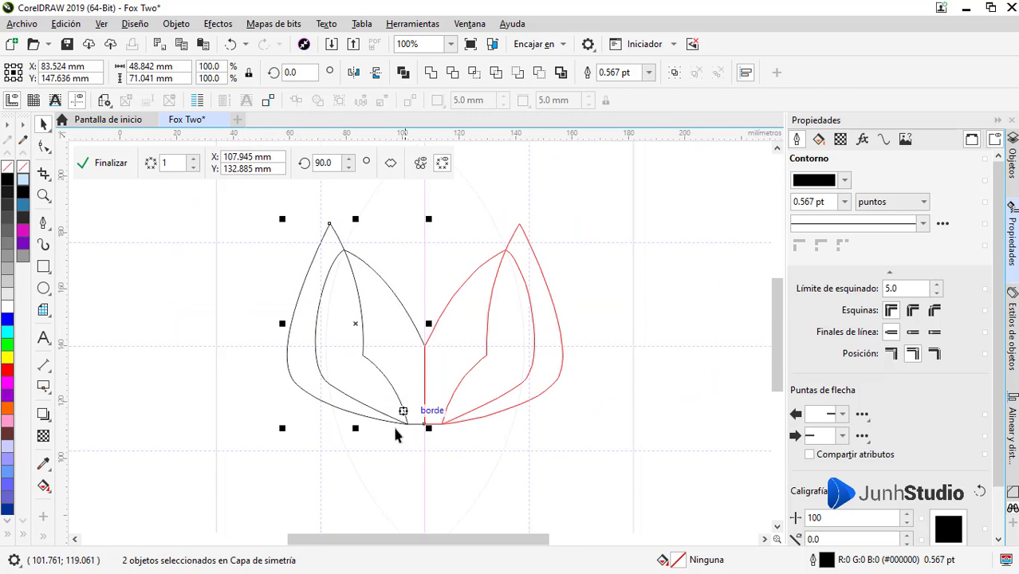
left_click(378, 458)
Draw a closed pointed eye shape about 11.3 by 7.8 mm with the Pen tool, inside the cheek area
key("F5")
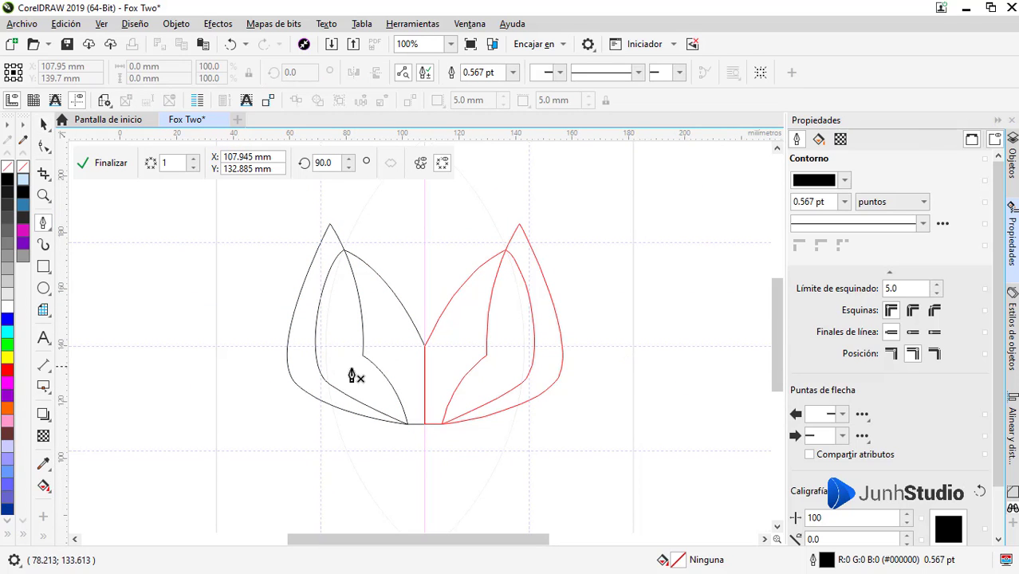
scroll(353, 371, "up", 2)
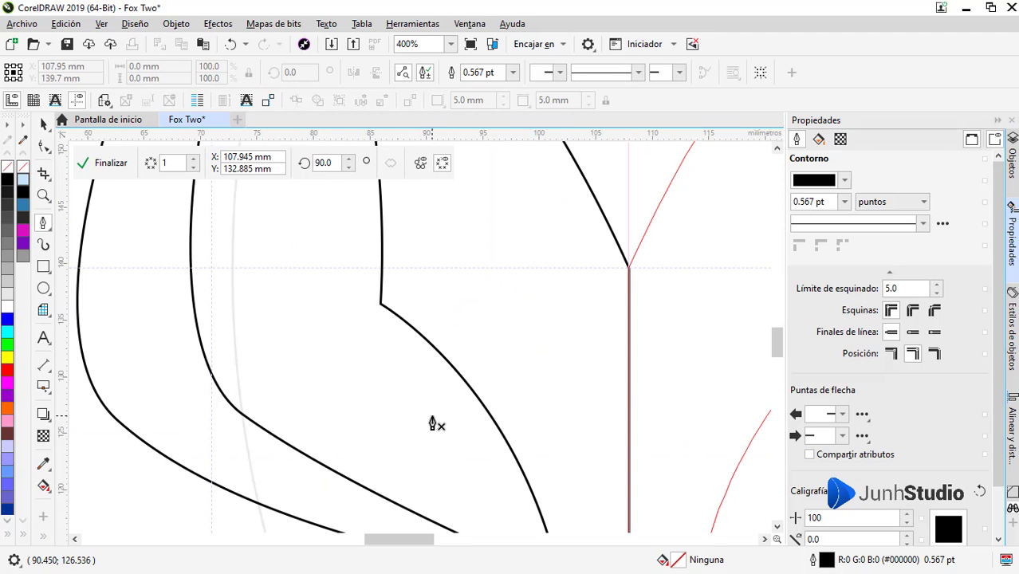
left_click(312, 330)
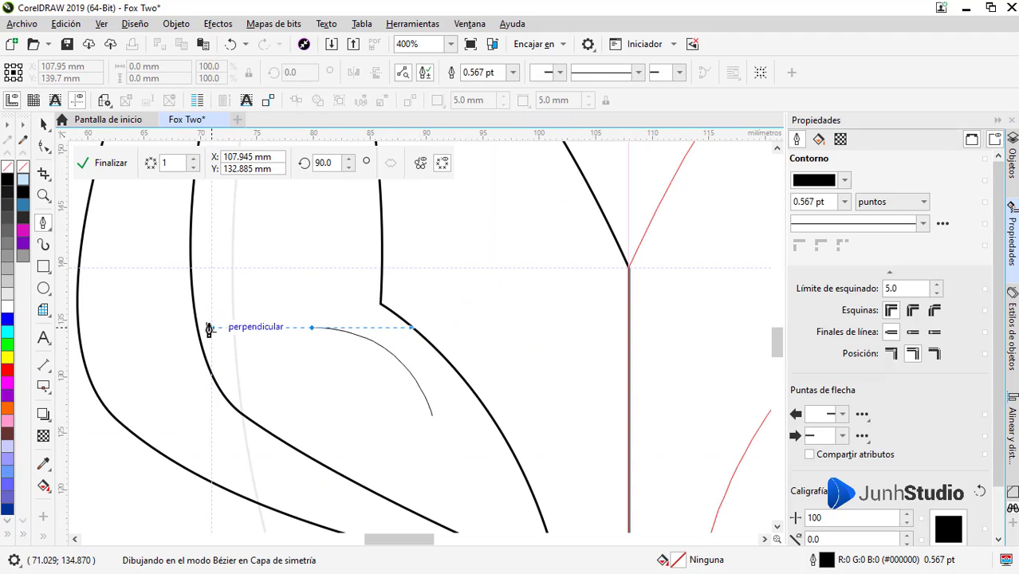
key("space")
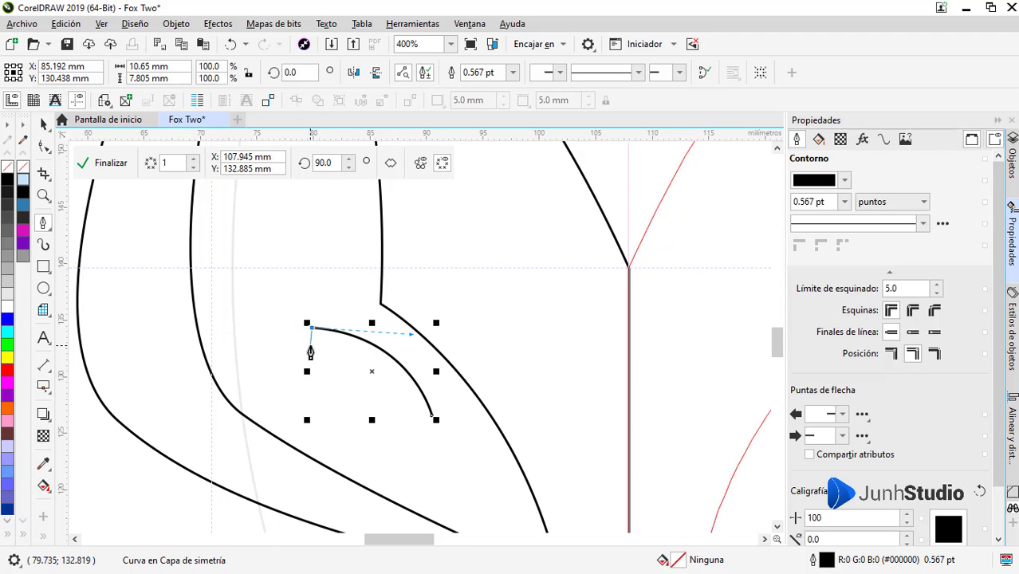
left_click_drag(319, 397, 333, 412)
left_click(431, 416)
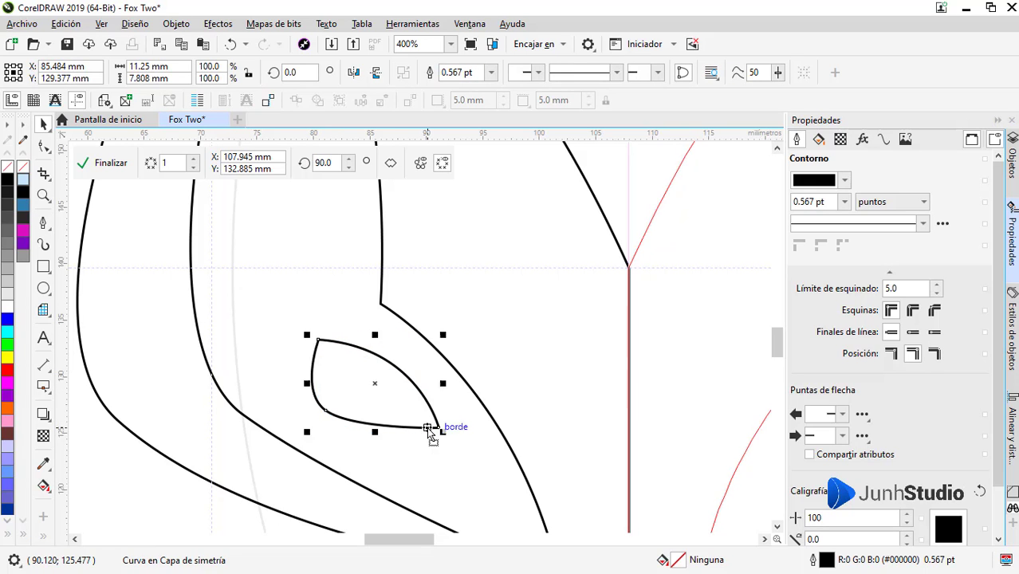
Round out the eye's lower outer curve by adjusting its node handle with the Shape tool
key("F10")
scroll(335, 434, "up", 3)
left_click_drag(351, 432, 297, 413)
scroll(351, 419, "down", 2)
scroll(338, 380, "up", 1)
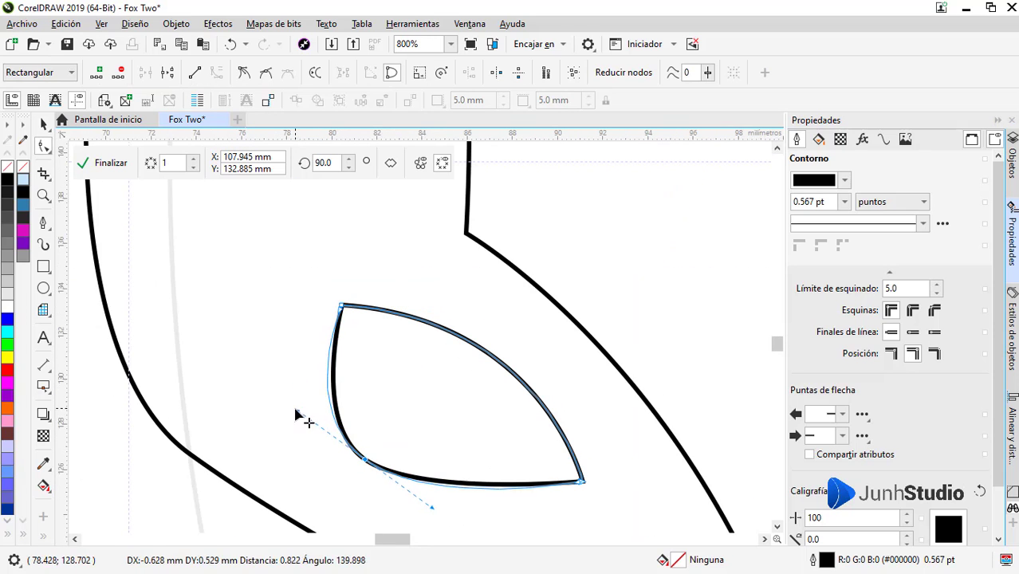
scroll(391, 375, "down", 3)
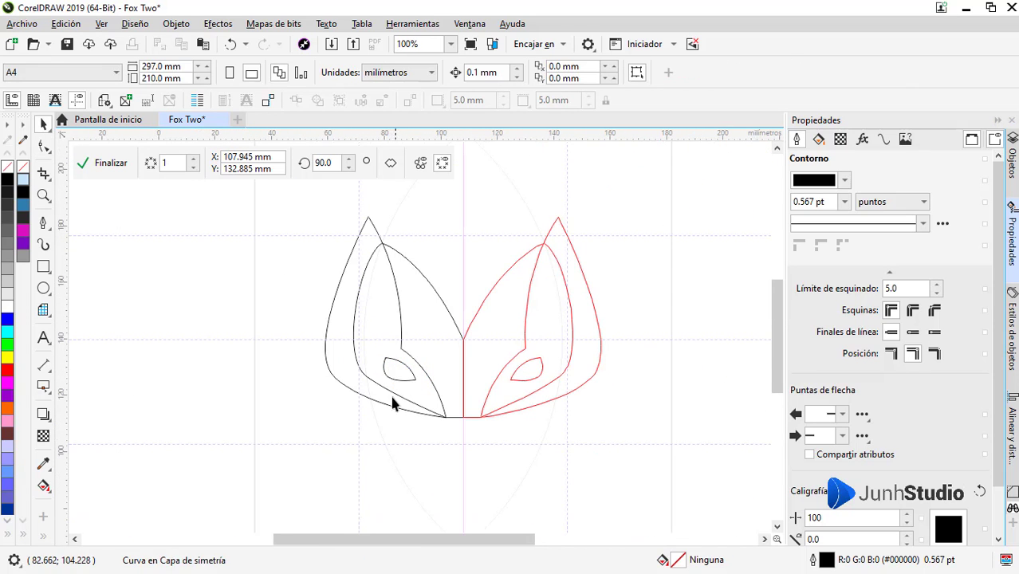
Draw a circle about 3.4 mm in diameter on the upper edge of the eye as the pupil
scroll(394, 370, "up", 2)
left_click(43, 287)
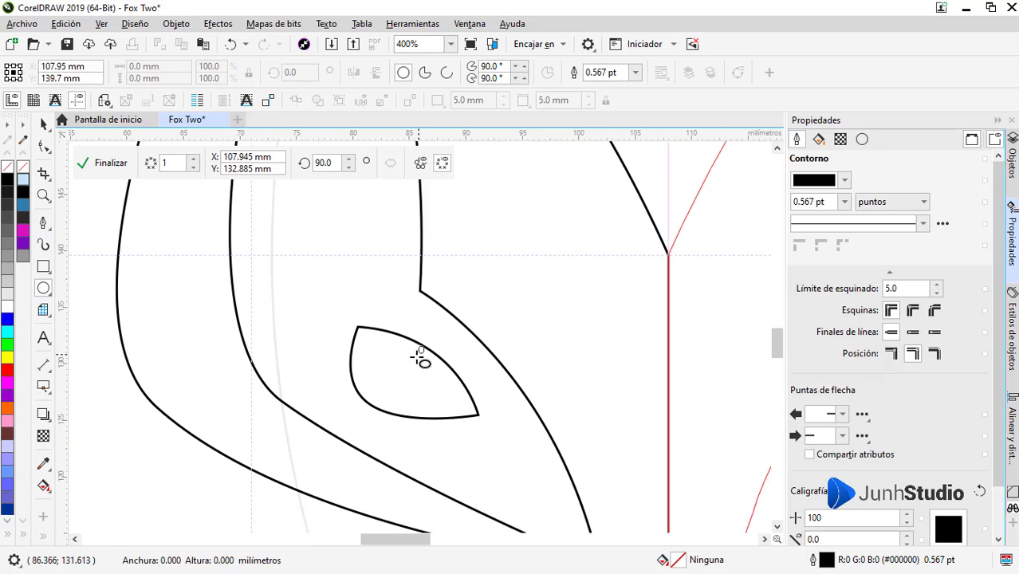
mouse_move(424, 346)
left_mouse_down()
mouse_move(394, 384)
mouse_move(430, 353)
mouse_move(410, 341)
left_mouse_up()
key("space")
scroll(408, 369, "up", 1)
scroll(376, 432, "down", 3)
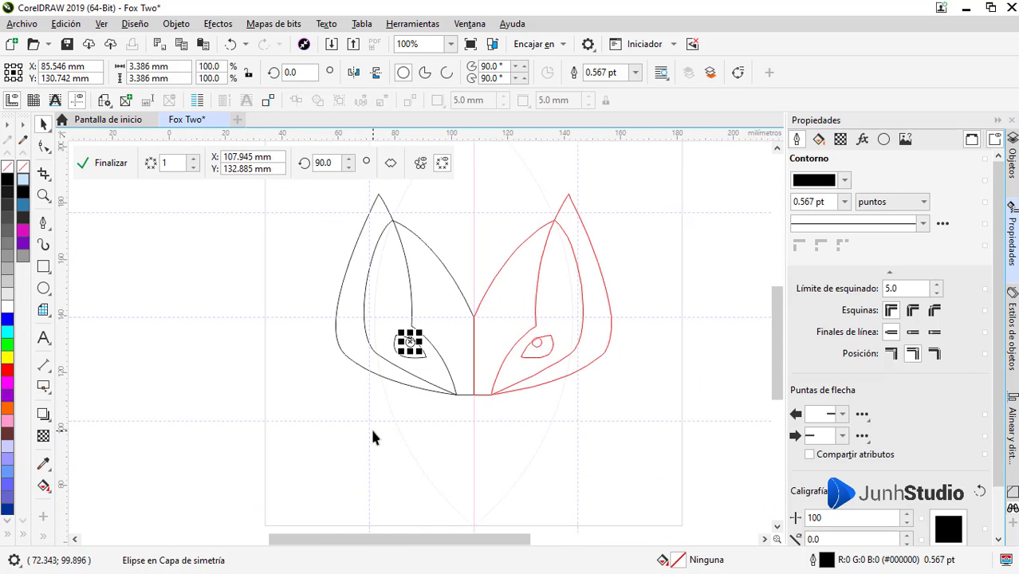
left_click(373, 438)
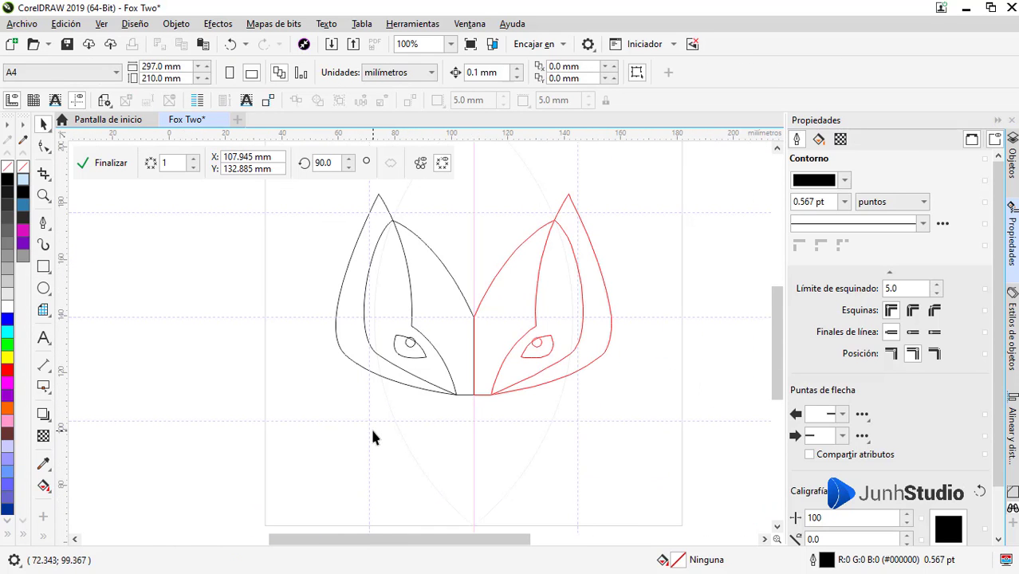
Try to nudge the pupil circle to X 85.661 mm, Y 130.676 mm
left_click(409, 343)
scroll(414, 339, "up", 3)
scroll(416, 339, "down", 3)
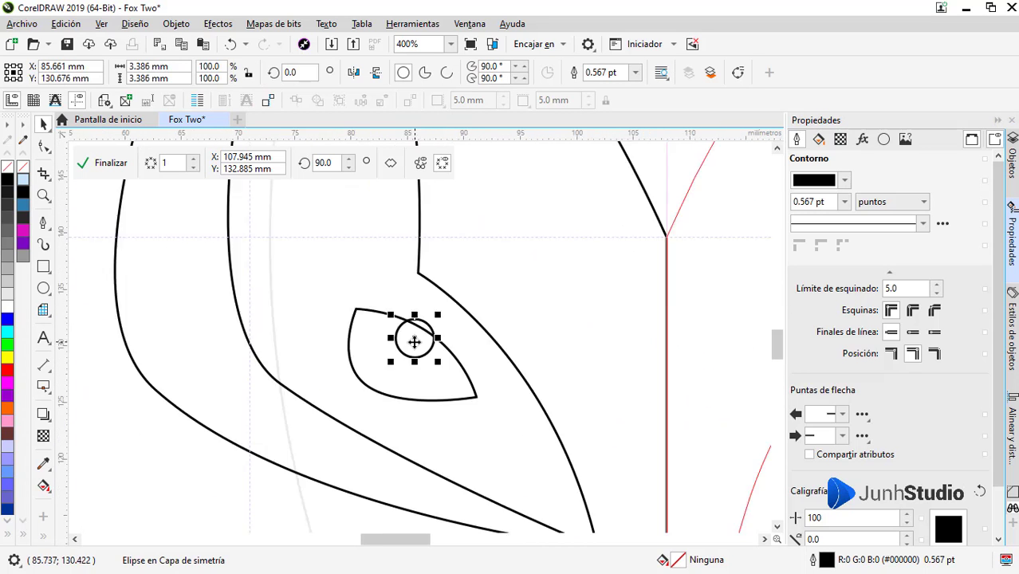
left_click(476, 397)
key("ctrl+z")
Move the overlapping bottom corner nodes of both half-shapes horizontally toward the mirror line to narrow the muzzle
scroll(464, 383, "up", 1)
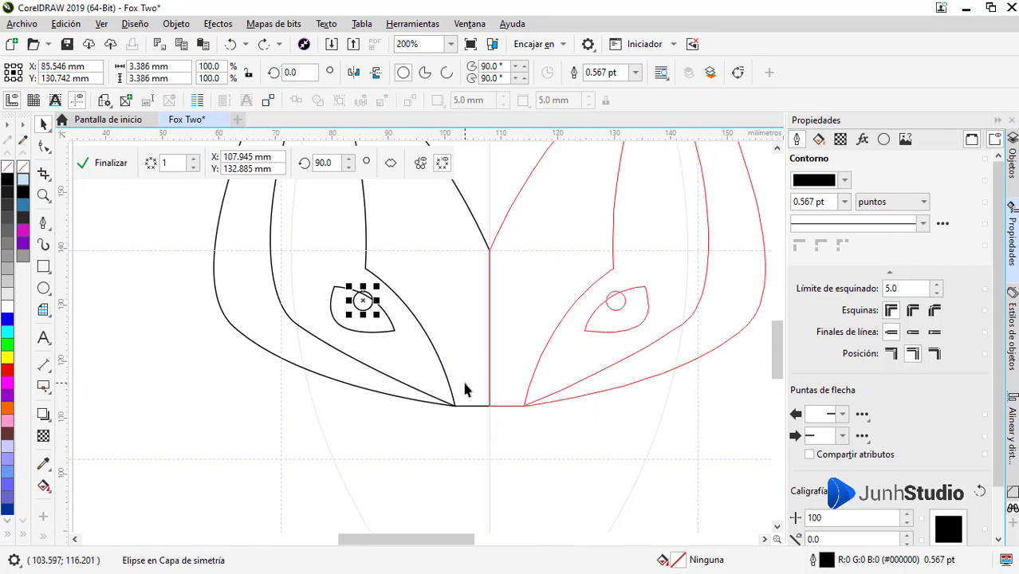
key("F10")
left_click(458, 404)
left_click(452, 406, "shift")
scroll(454, 407, "up", 3)
left_click_drag(465, 382, 547, 382)
scroll(463, 422, "down", 3)
scroll(422, 425, "down", 1)
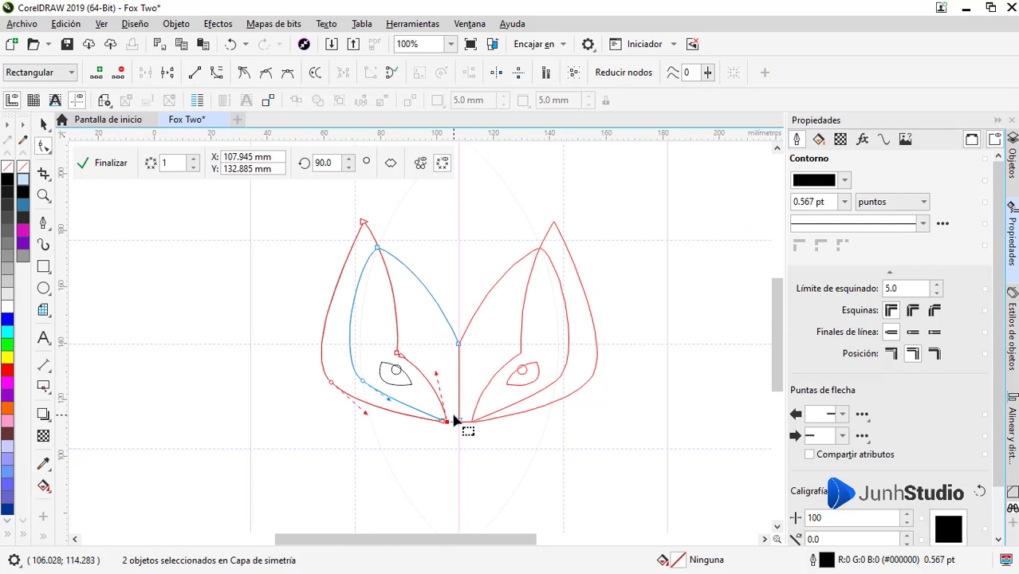
key("space")
key("Escape")
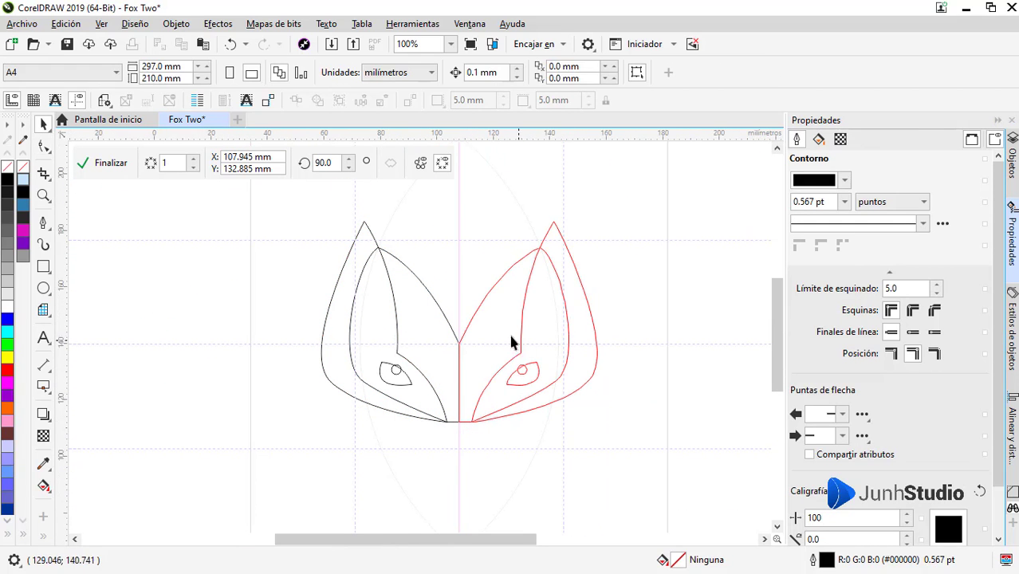
Fill the inner half-face purple #7C0BC2 and the outer ear shape light grey #E6E6E6, both without outline
left_click(330, 323)
left_click(22, 243)
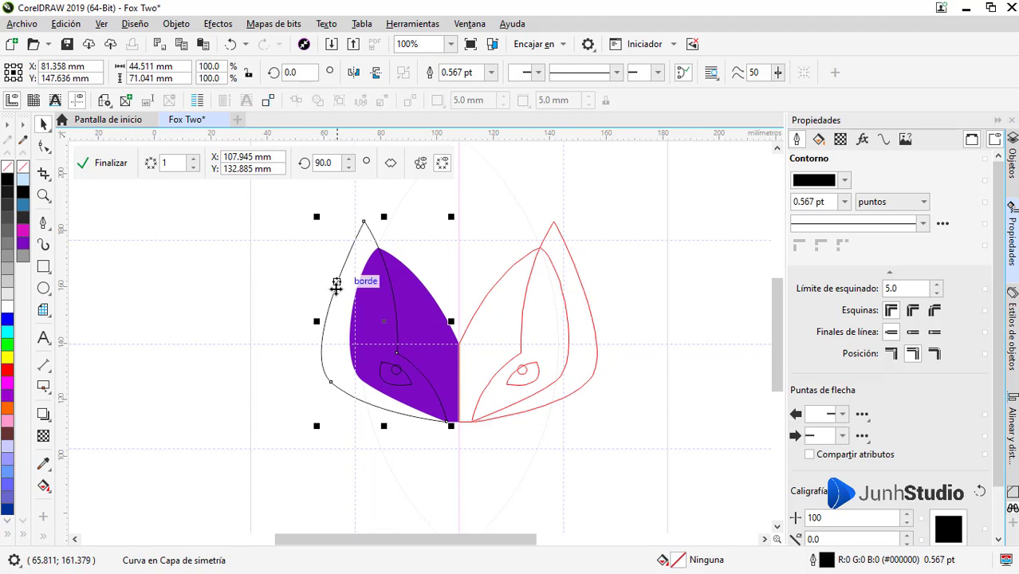
left_click(7, 295)
right_click(23, 166)
Place the light grey ear shape inside the purple half-face as a PowerClip
right_click(362, 304)
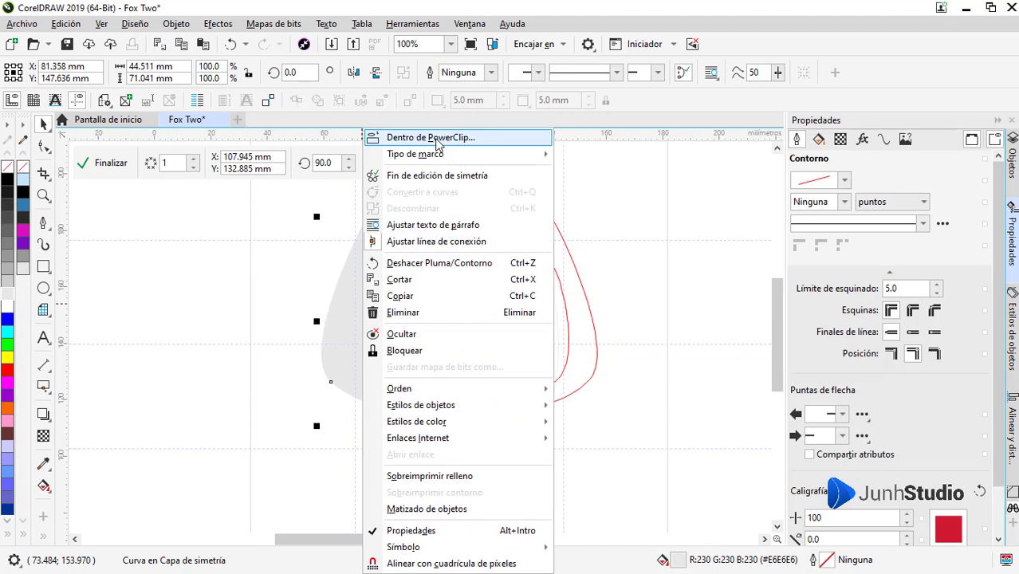
left_click(436, 139)
left_click(378, 261)
Fill the eye shape purple #7C0BC2 and remove its outline
left_click_drag(364, 411, 427, 350)
left_click(395, 382)
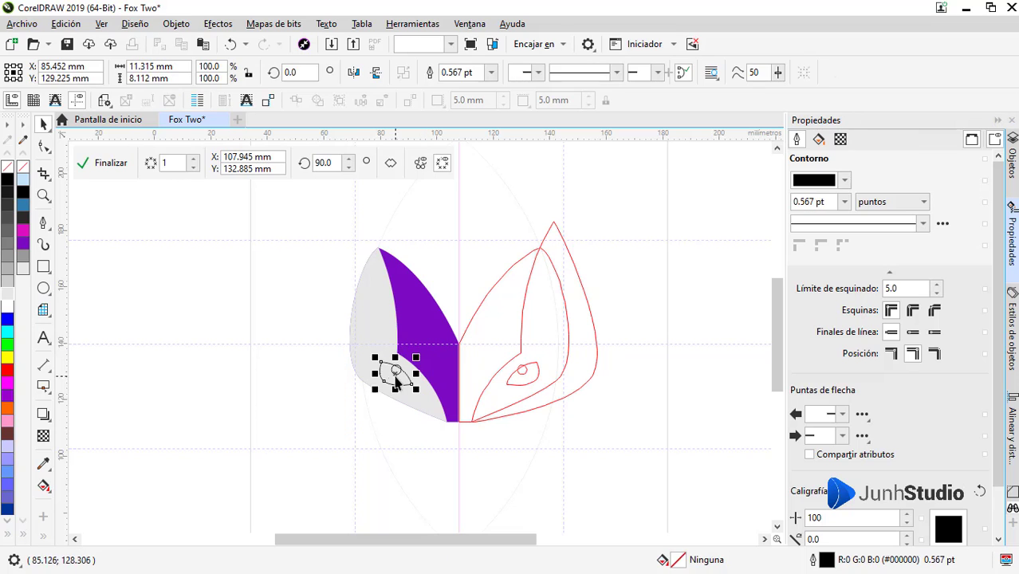
left_click(22, 244)
right_click(23, 166)
left_click(353, 391)
Fill the pupil circle with 10% black (#E6E6E6) and remove its outline
scroll(402, 367, "up", 2)
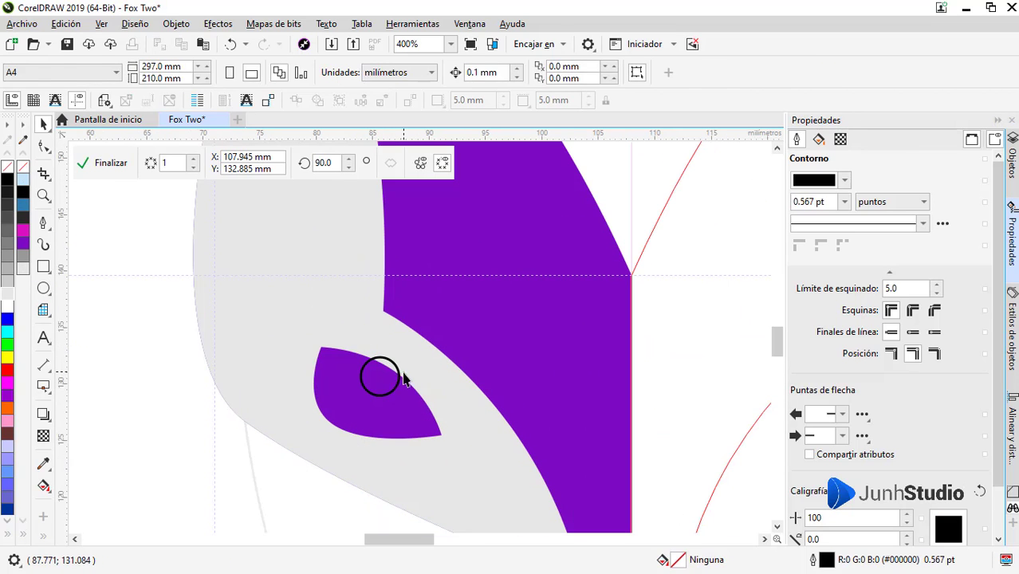
left_click(396, 373)
left_click(390, 360)
left_click(25, 272)
right_click(23, 167)
Place the light grey pupil circle inside the purple eye as a PowerClip
right_click(381, 375)
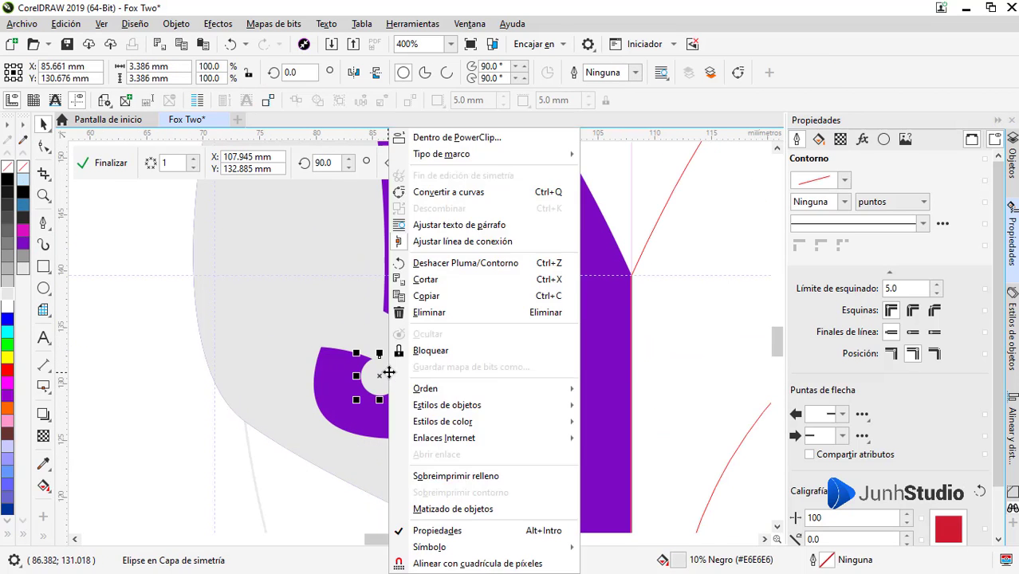
left_click(423, 136)
left_click(343, 361)
scroll(410, 396, "down", 2)
left_click(409, 438)
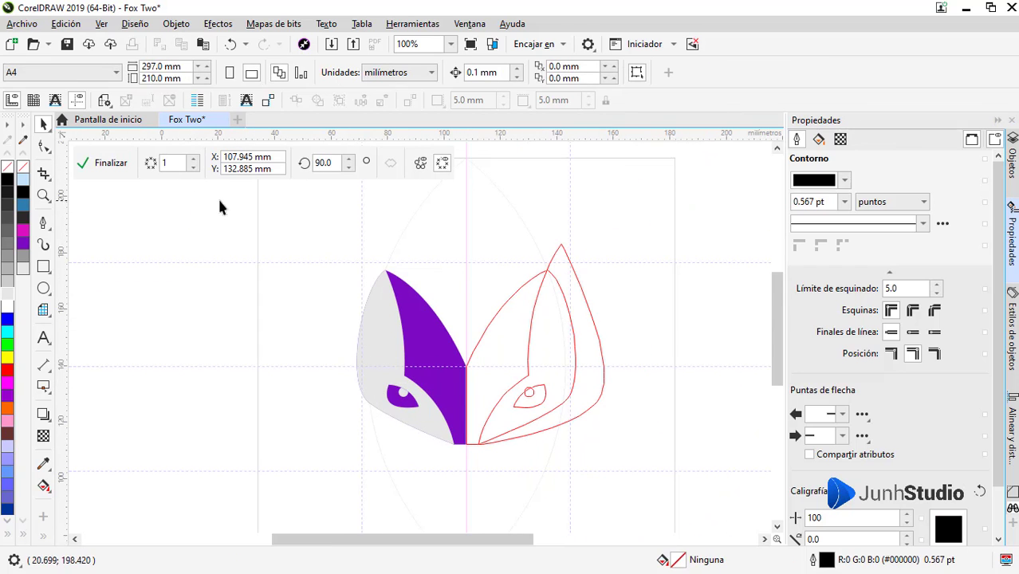
Finish editing the symmetry and delete the construction square and the grey lens around the fox face
left_click(104, 158)
scroll(410, 302, "down", 1)
left_click(505, 438)
scroll(443, 335, "up", 1)
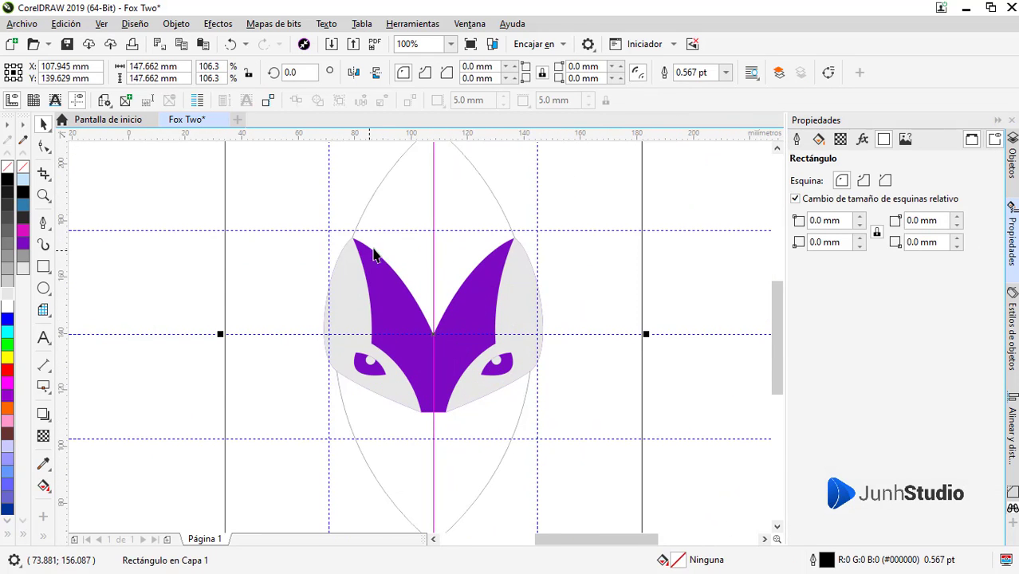
scroll(491, 342, "down", 1)
left_click(389, 264)
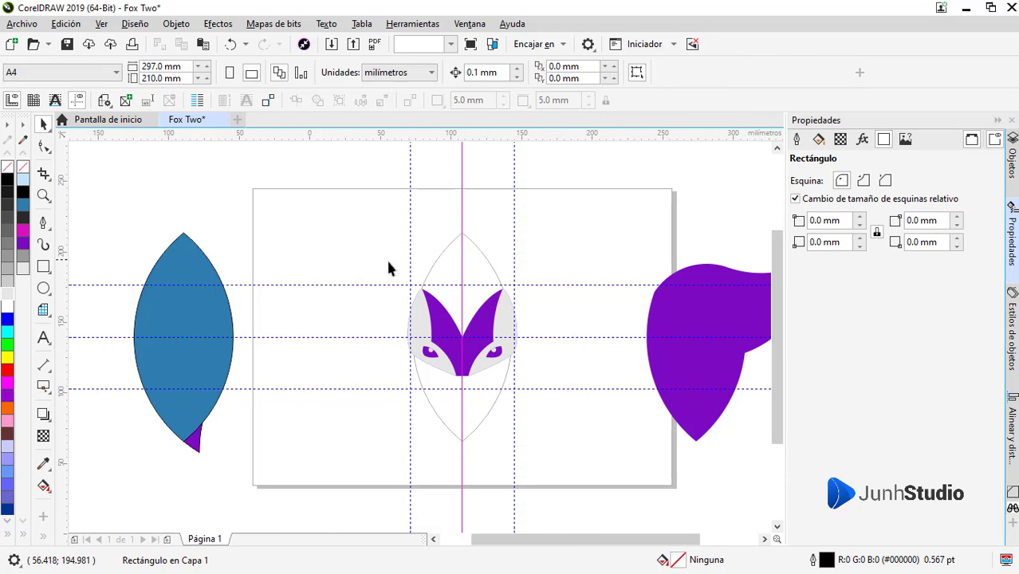
left_click(451, 264)
Move the large purple shape behind the fox face to about X 132.3 mm, with its lower tip on the magenta guideline
left_click_drag(450, 264, 676, 319)
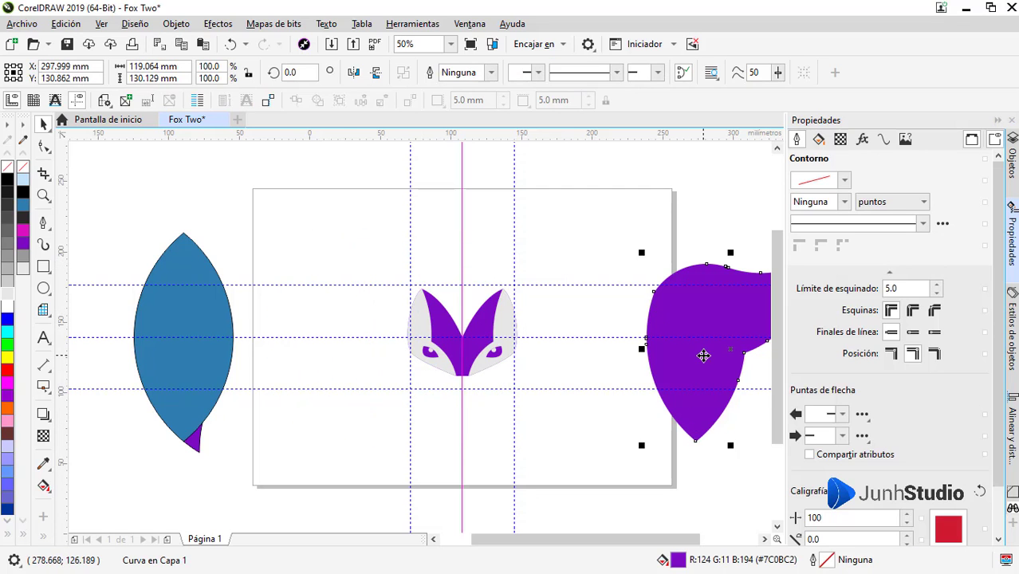
scroll(449, 460, "up", 2)
left_click_drag(703, 355, 531, 357)
scroll(460, 409, "up", 1)
scroll(510, 352, "down", 4)
scroll(509, 289, "up", 2)
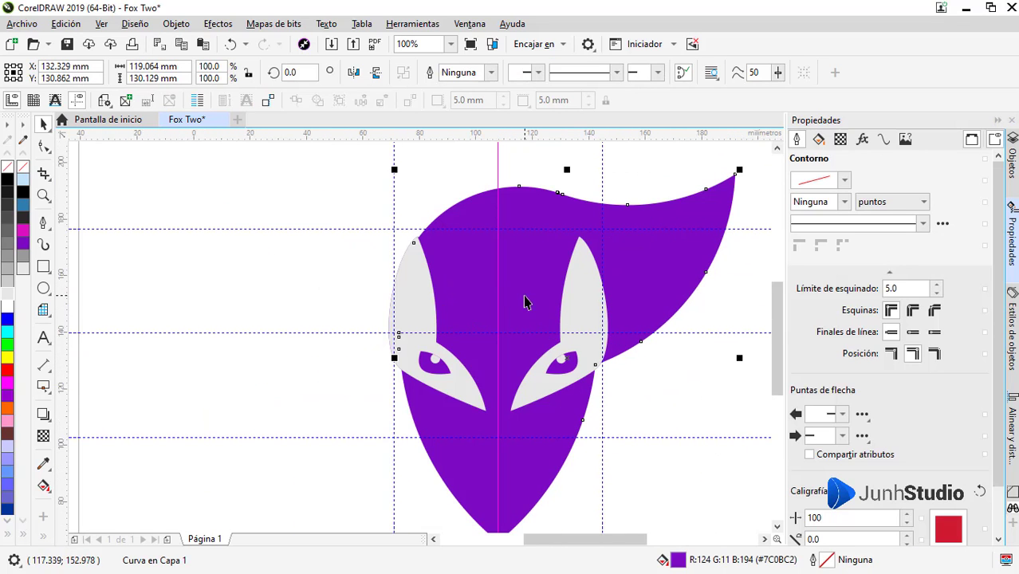
Fill the large silhouette behind the fox face with blue (#0000FF) and break the face's symmetry link
left_click(7, 319)
scroll(536, 264, "down", 2)
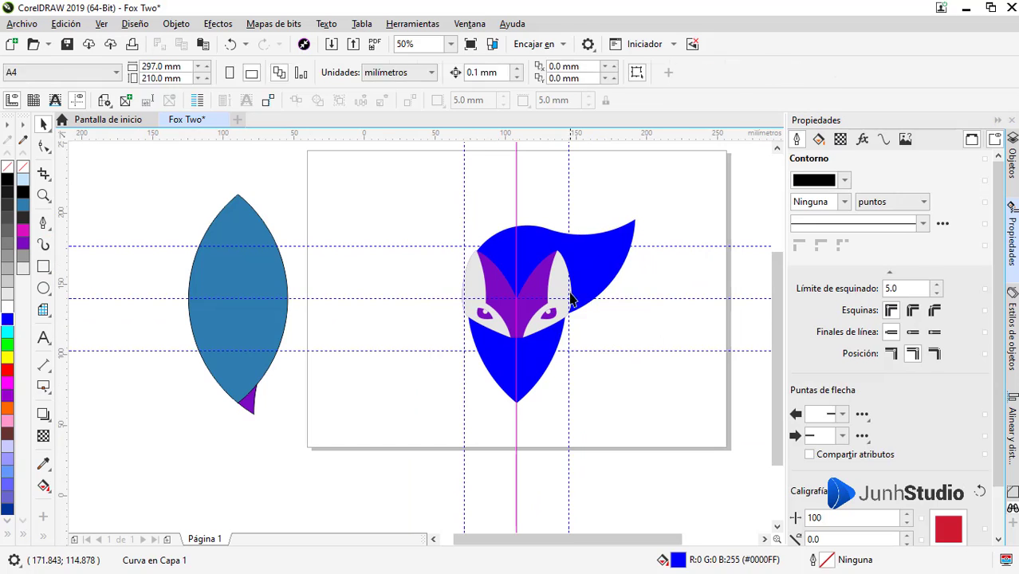
right_click(550, 268)
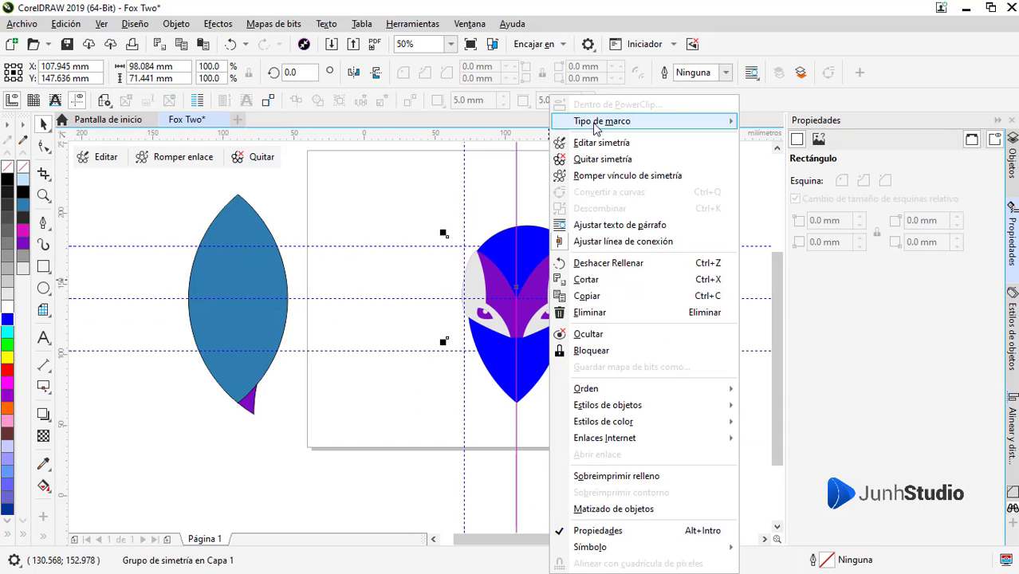
left_click(627, 175)
left_click(583, 425)
scroll(562, 293, "up", 2)
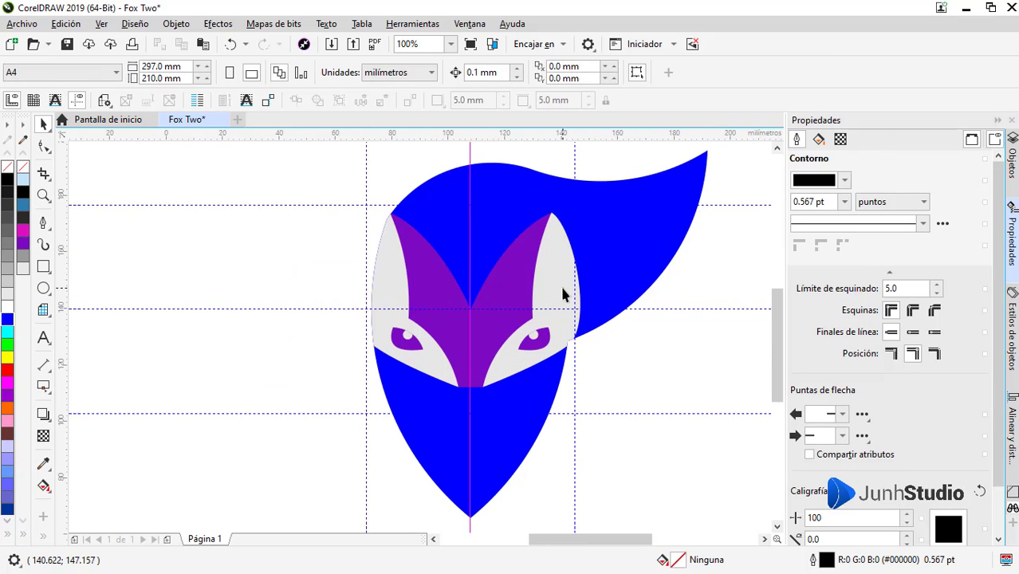
scroll(574, 319, "down", 2)
scroll(587, 341, "up", 2)
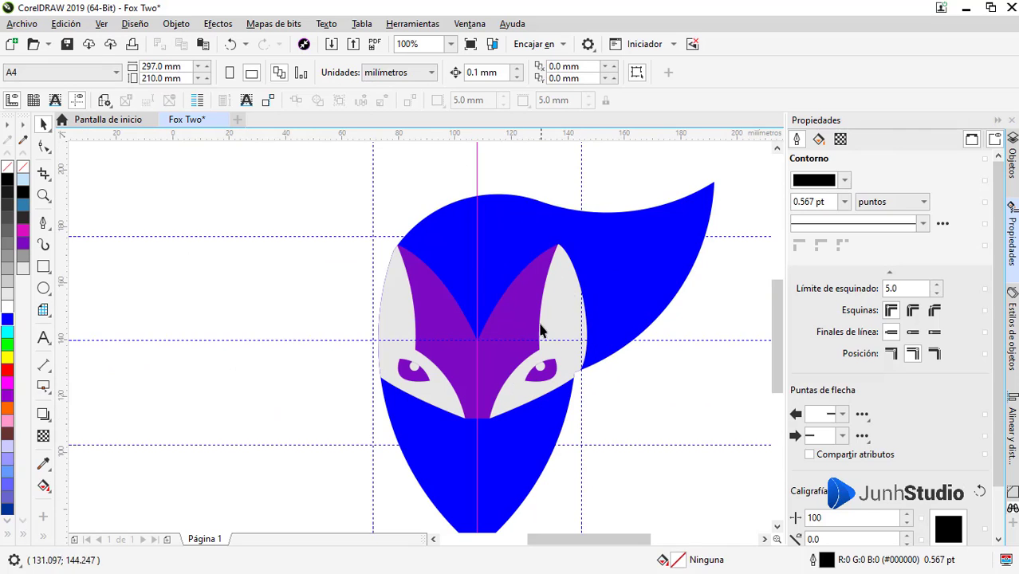
scroll(540, 329, "down", 2)
Remove the blue lens's outline and move it behind the fox face, with its lower tip on the magenta guideline
left_click(237, 237)
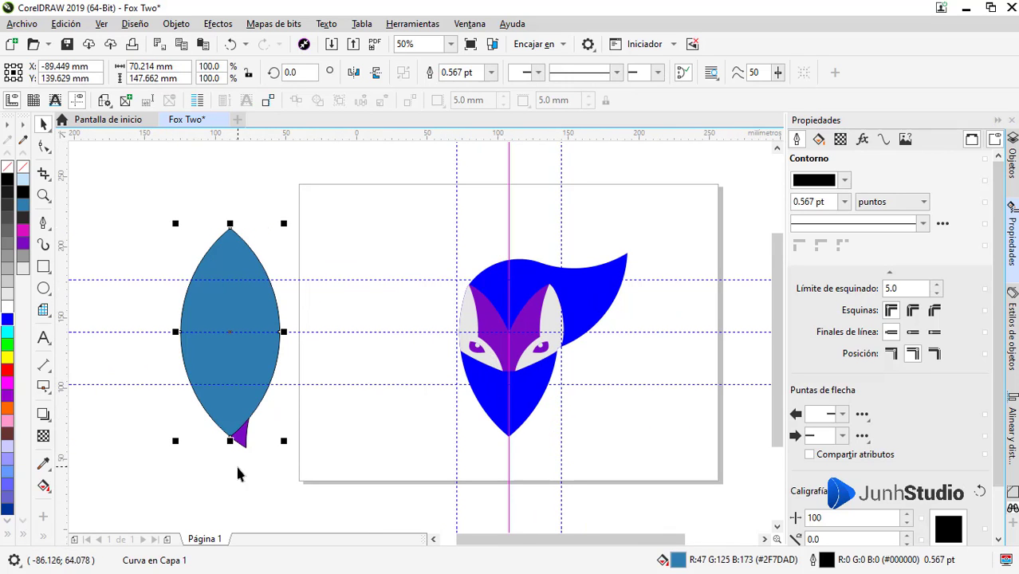
left_click_drag(236, 414, 371, 414)
key("ctrl+z")
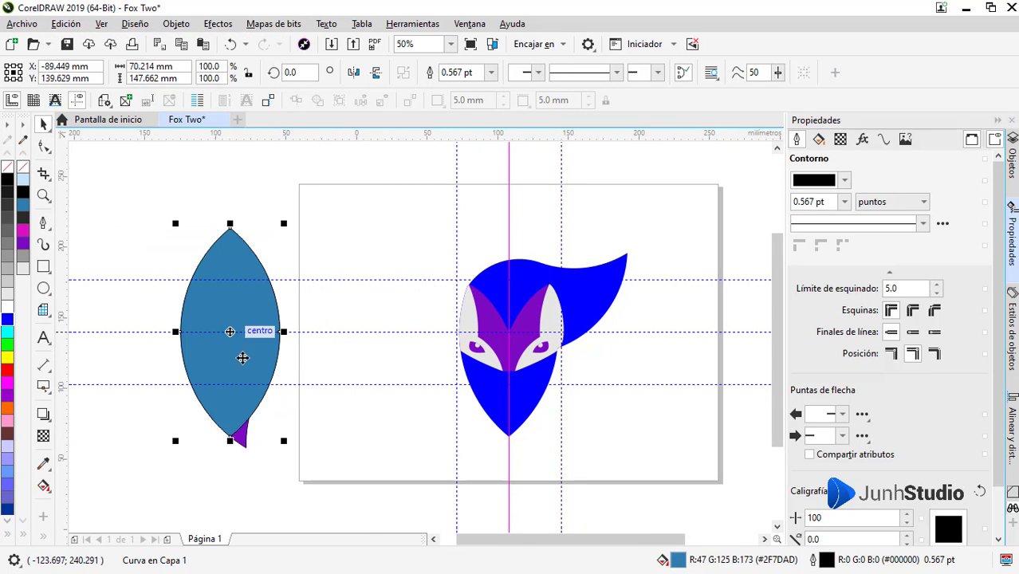
right_click(23, 168)
left_click_drag(240, 440, 511, 446)
key("shift+Page_Down")
Try to PowerClip the fox face and lens inside the blue silhouette, with the lens at the back of the contents
left_click(583, 248)
left_click(560, 321)
left_click(122, 155)
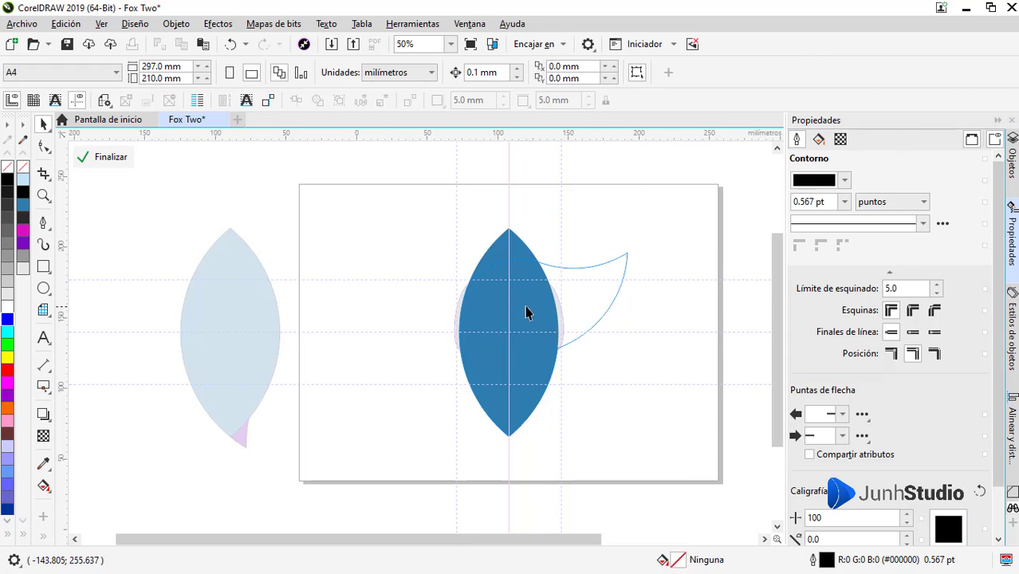
left_click(527, 309)
key("shift+Page_Down")
left_click(548, 315)
right_click(548, 320)
key("Escape")
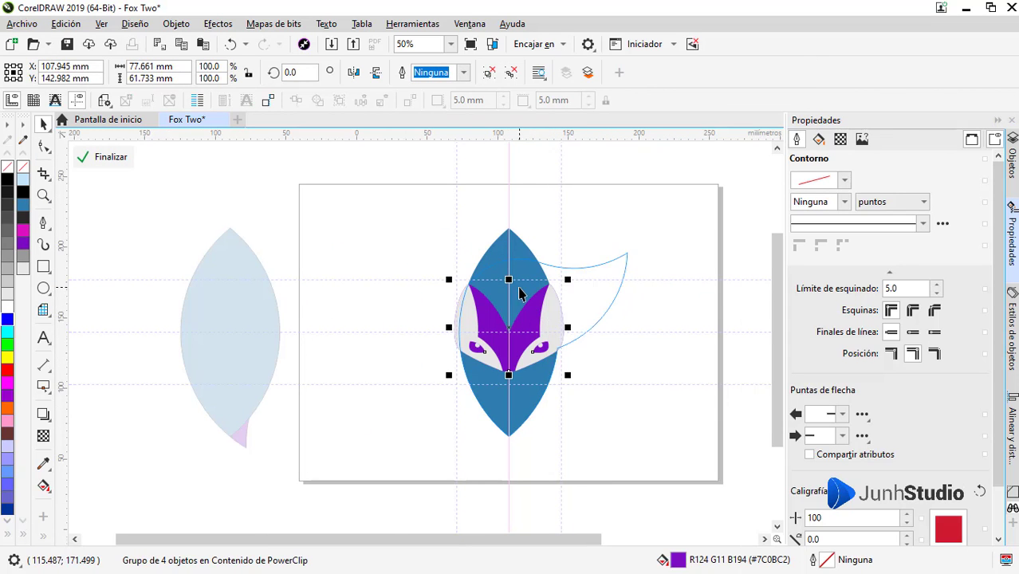
scroll(510, 278, "up", 2)
right_click(429, 340)
key("Escape")
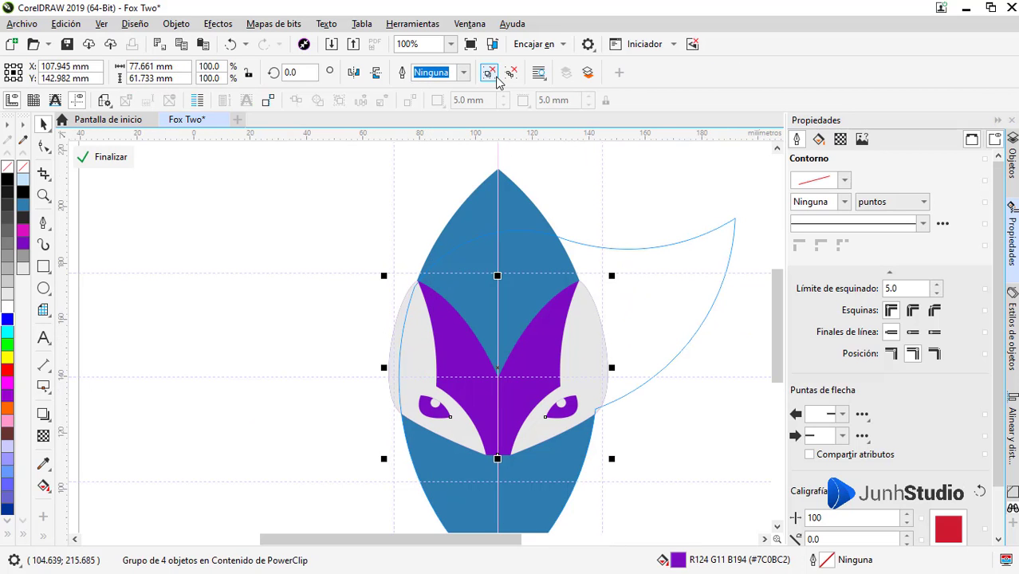
right_click(461, 150)
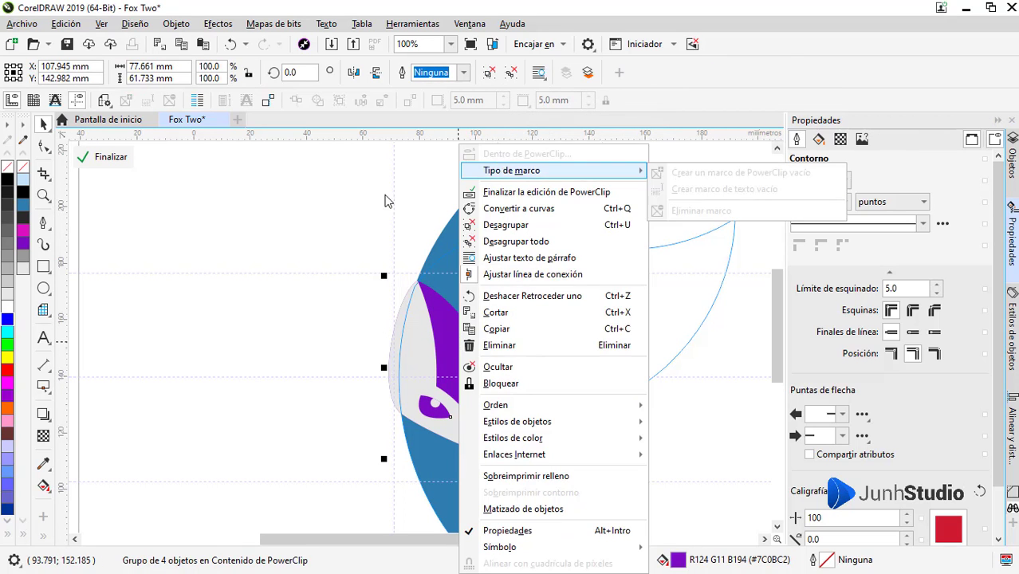
key("Escape")
Undo the PowerClip, lens, recolouring and silhouette placement edits, back to before the grey lens outline was deleted
key("ctrl+z")
key("ctrl+z")
key("ctrl+z")
key("ctrl+z")
key("ctrl+z")
key("ctrl+z")
key("ctrl+z")
key("ctrl+z")
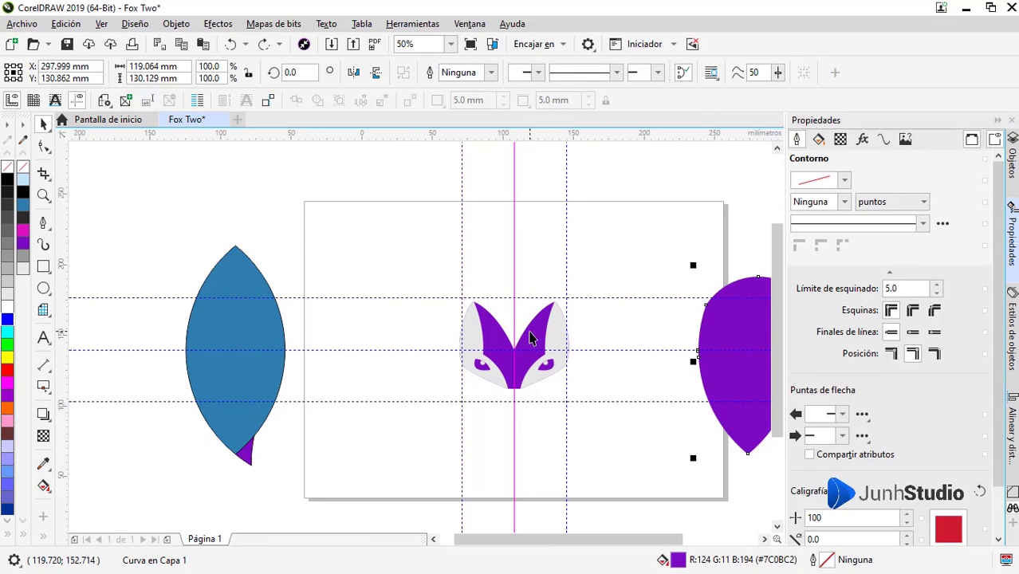
key("ctrl+z")
Break the fox face's symmetry link and move the grey lens outline around the face, centred on the magenta guideline
left_click(437, 257)
left_click(569, 357)
right_click(545, 322)
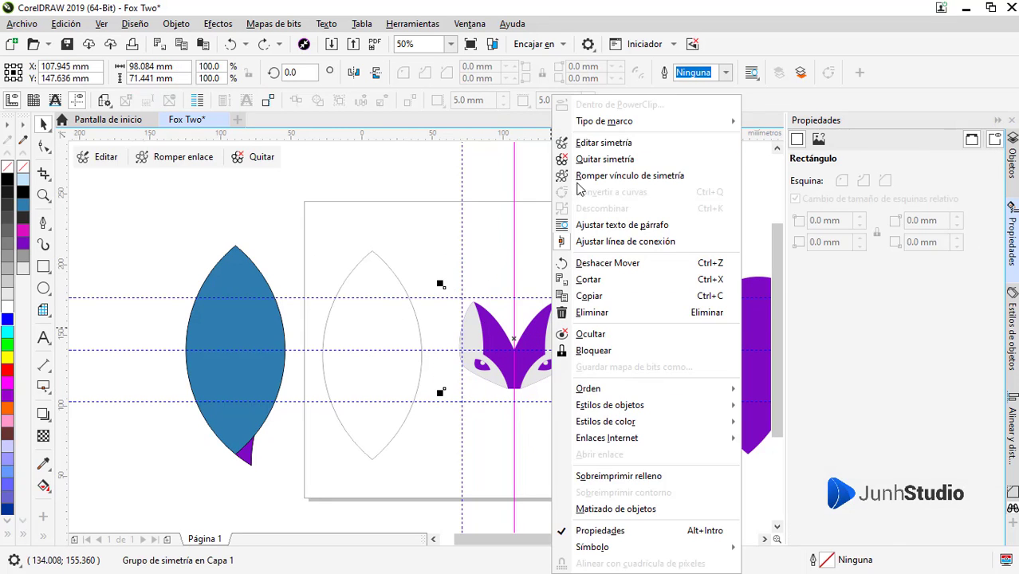
left_click(586, 175)
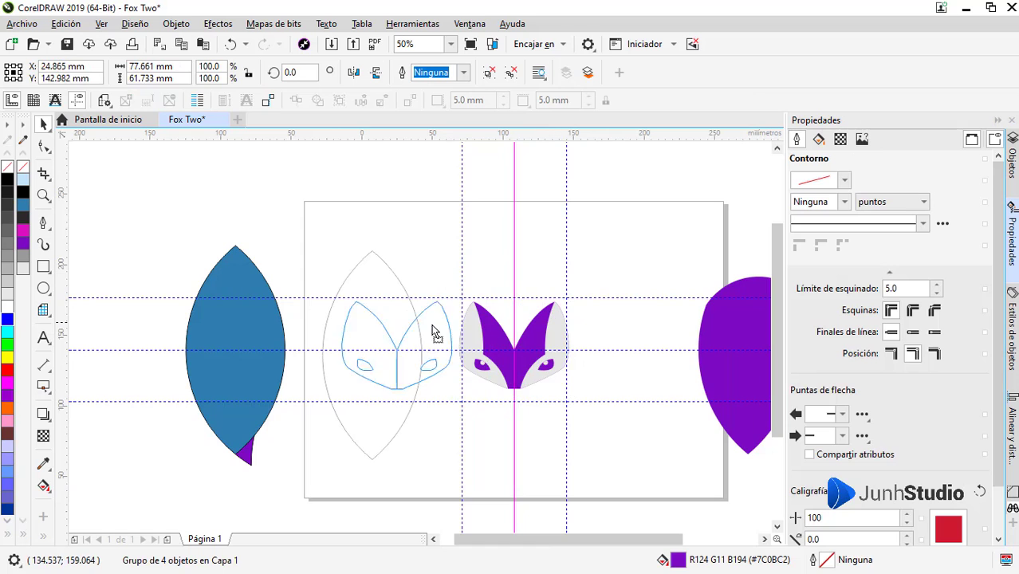
left_click(370, 460)
left_click_drag(370, 459, 514, 462)
left_click(474, 358)
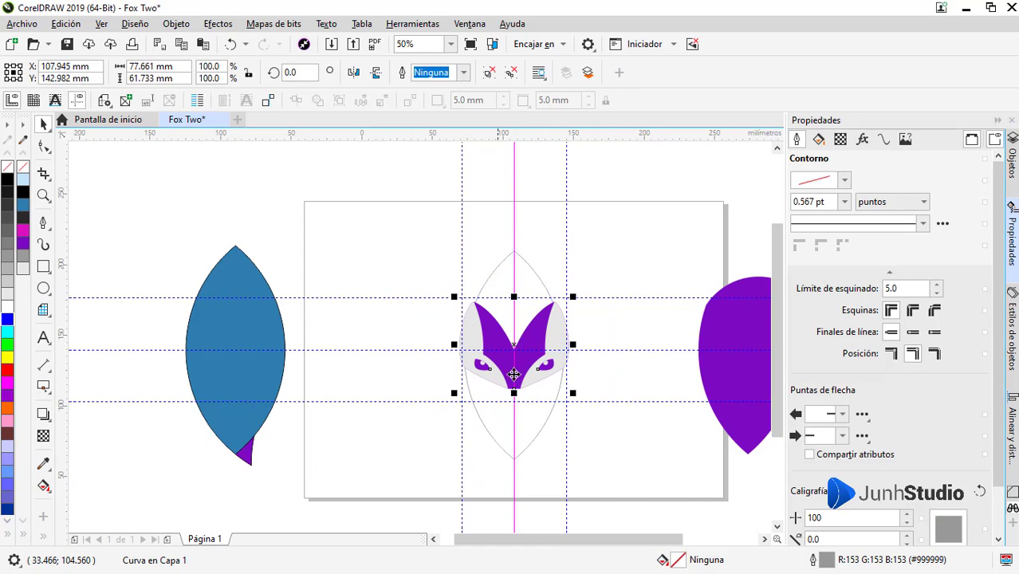
Try placing the fox face inside the grey lens outline as a PowerClip, and undo back to the symmetry editing
right_click(542, 345)
left_click(574, 144)
left_click(505, 278)
right_click(505, 278)
key("Escape")
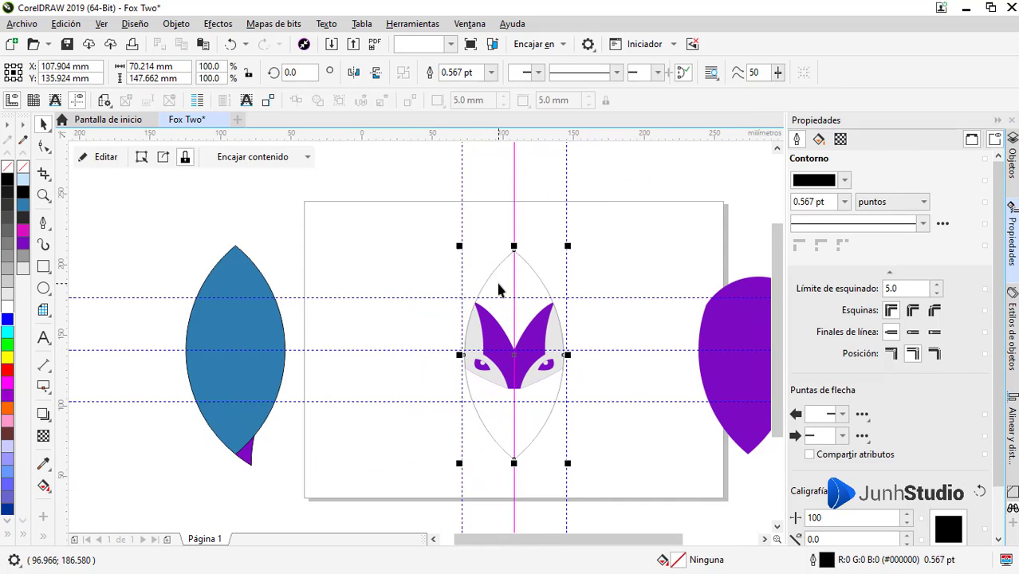
right_click(448, 277)
key("Escape")
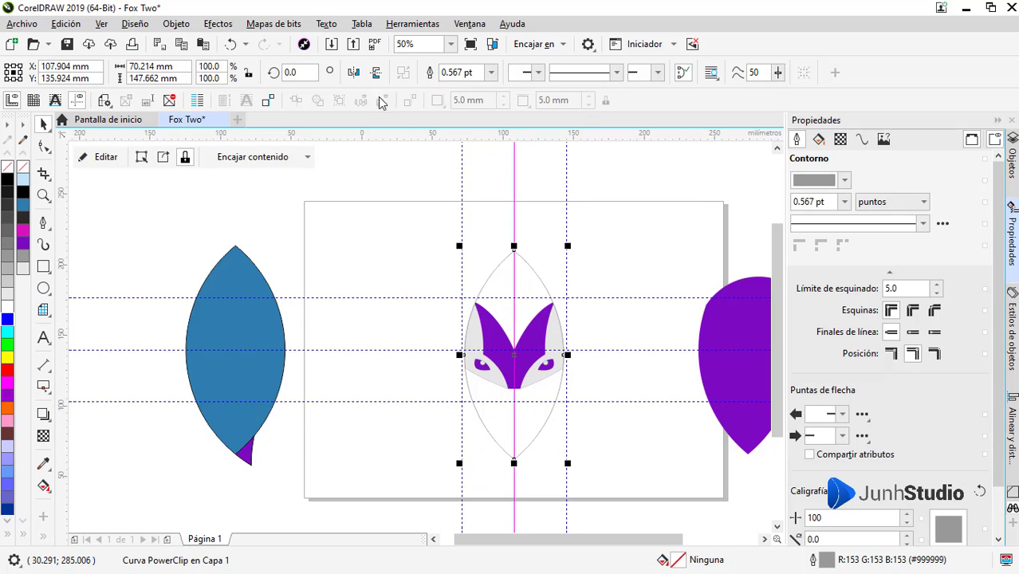
left_click(414, 143)
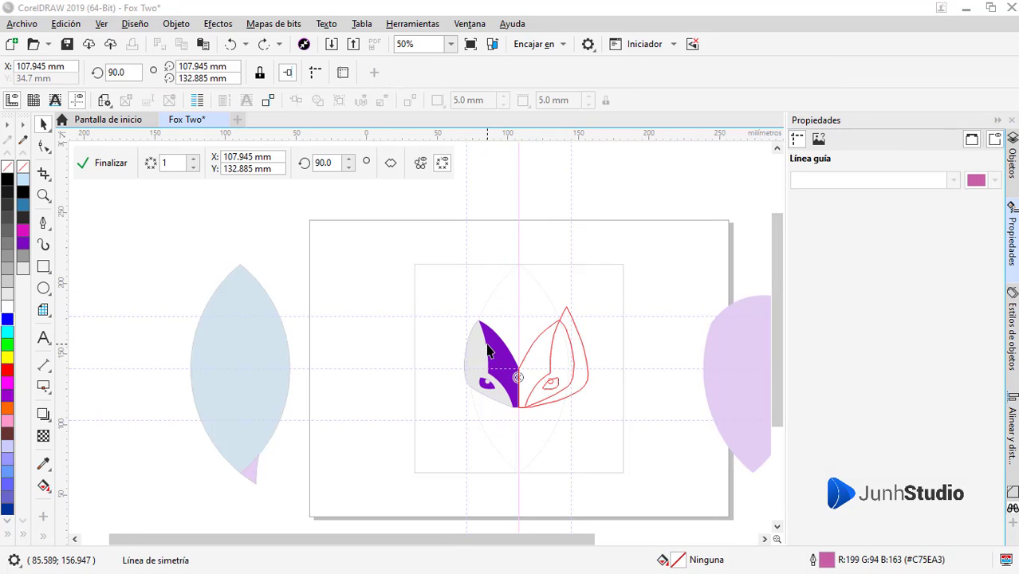
Finish editing the symmetry to break the fox face's symmetry link, and ungroup the resulting face
left_click(110, 162)
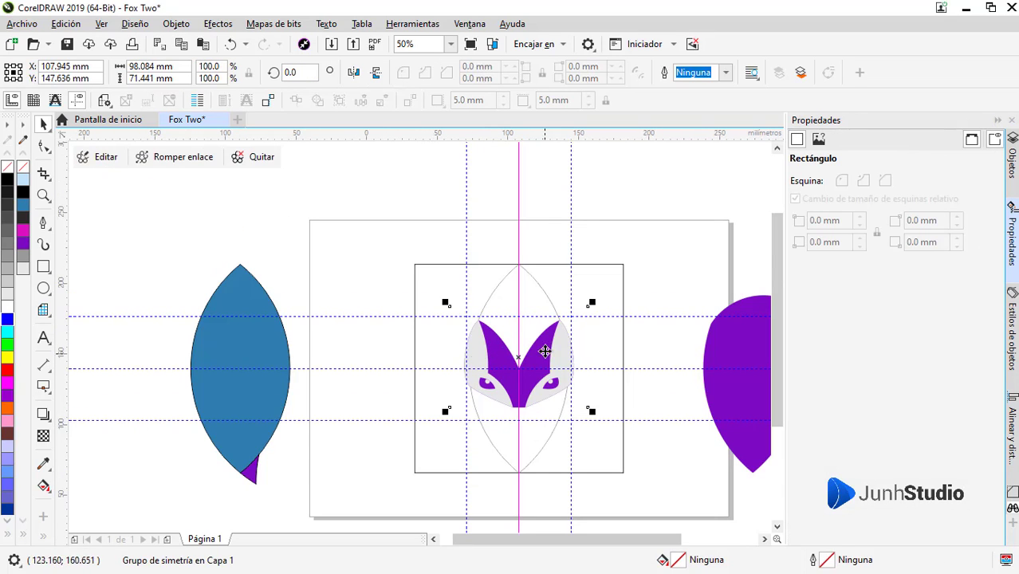
left_click(175, 157)
left_click(415, 334)
left_click(558, 352)
scroll(555, 355, "up", 2)
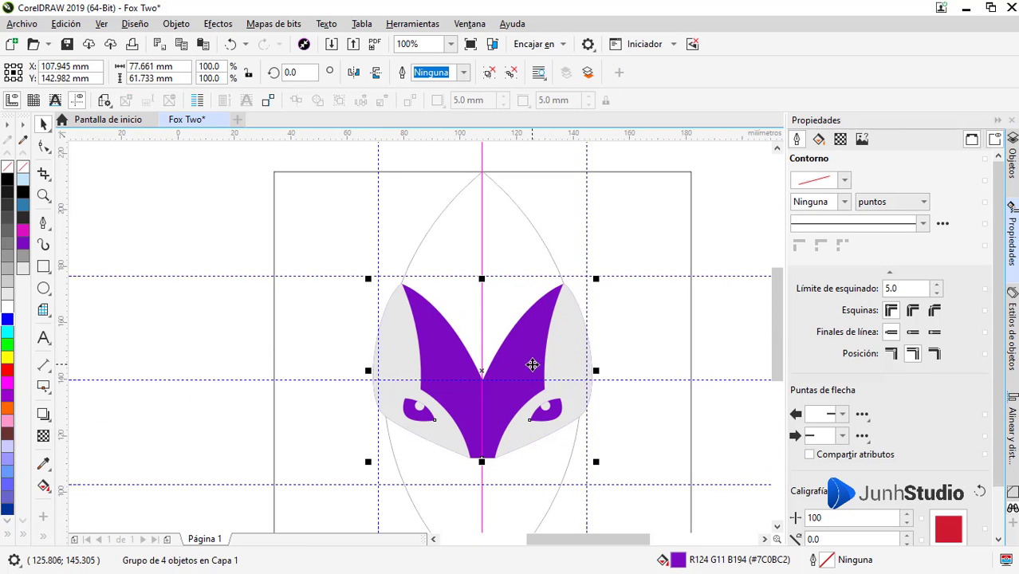
left_click(357, 339)
left_click(431, 349)
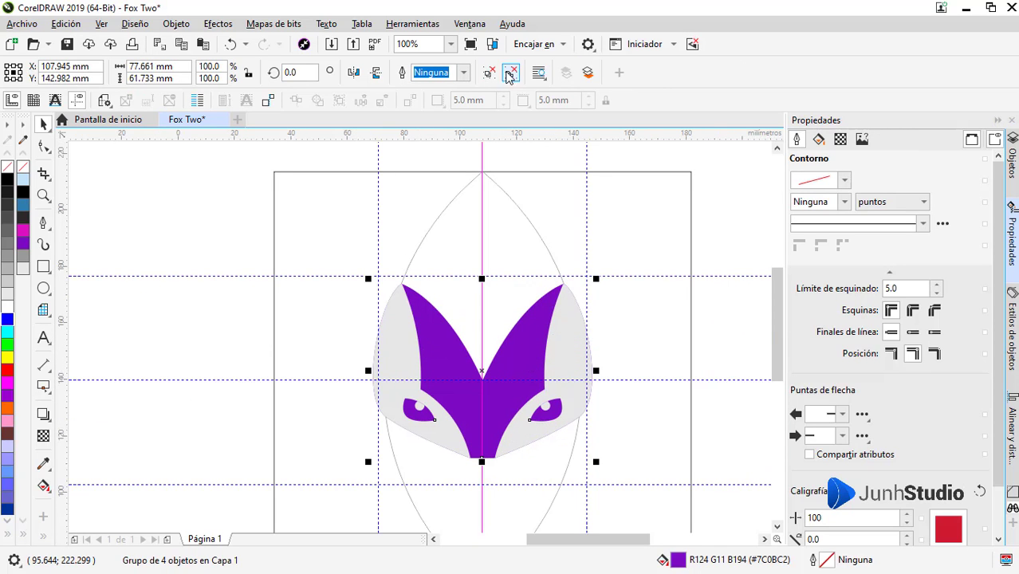
left_click(490, 72)
Move the left face half aside to about X 15 mm and create its outline trimmed to the grey lens in the original position
left_click(448, 353)
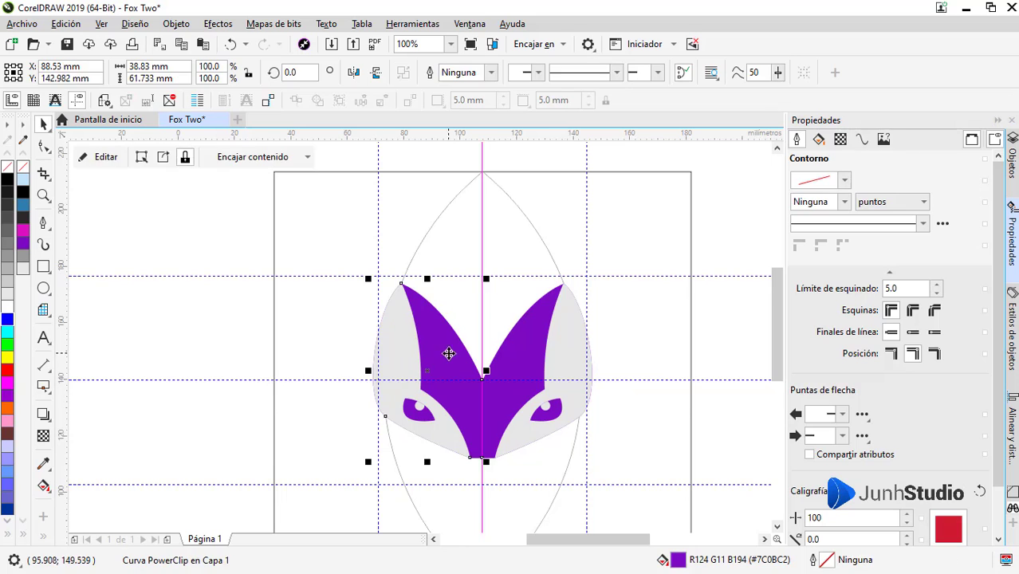
left_click_drag(448, 352, 257, 356)
left_click_drag(498, 374, 641, 374)
key("ctrl+z")
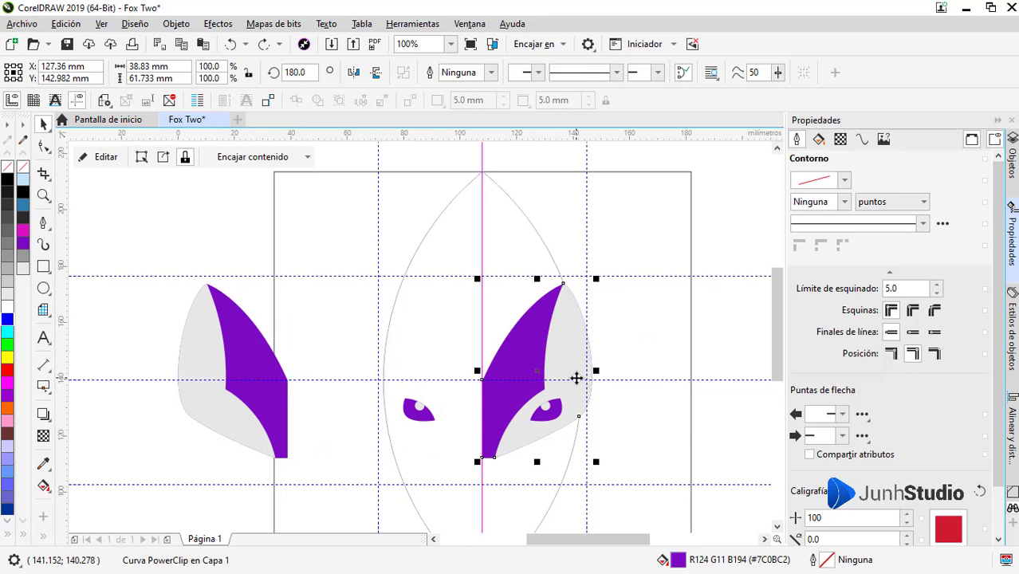
left_click_drag(247, 371, 197, 357)
left_click(451, 244, "shift")
left_click(443, 357)
left_click(446, 327)
left_click(242, 363)
Extract the light grey ear shape from the PowerClip of the left face half that was set aside
key("ctrl+z")
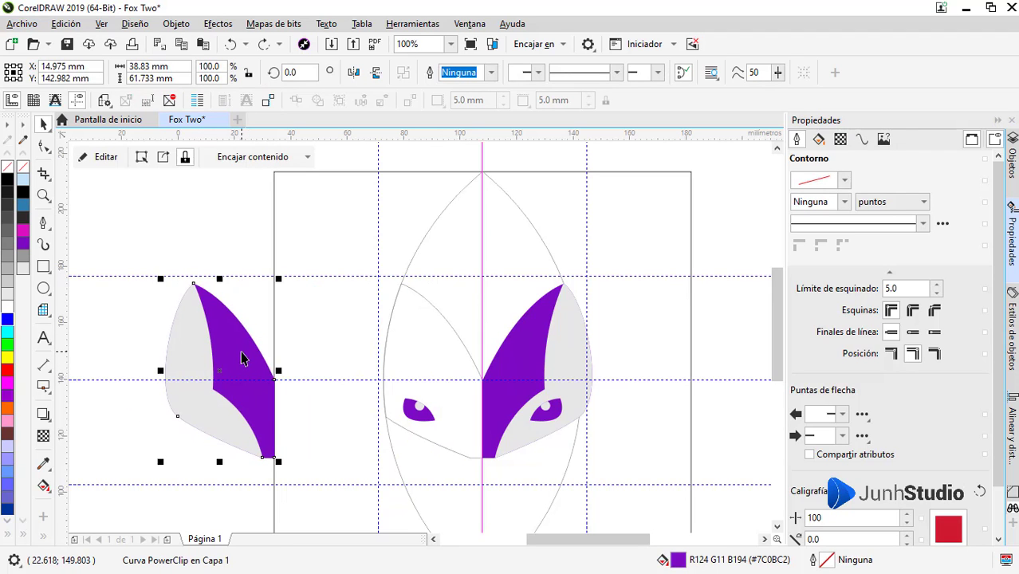
key("ctrl+shift+z")
key("ctrl+z")
left_click(115, 159)
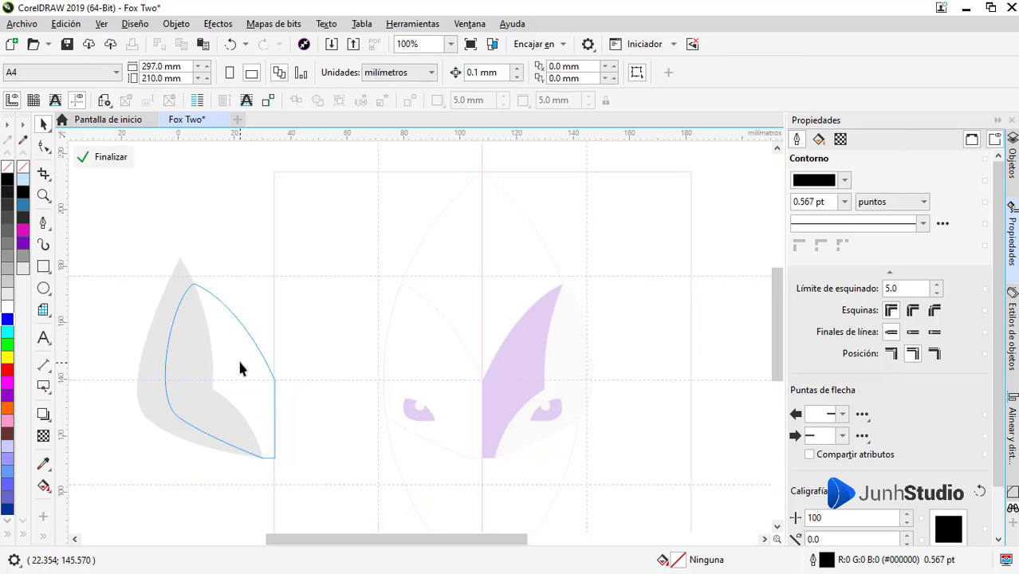
key("ctrl+z")
left_click(206, 376, "alt")
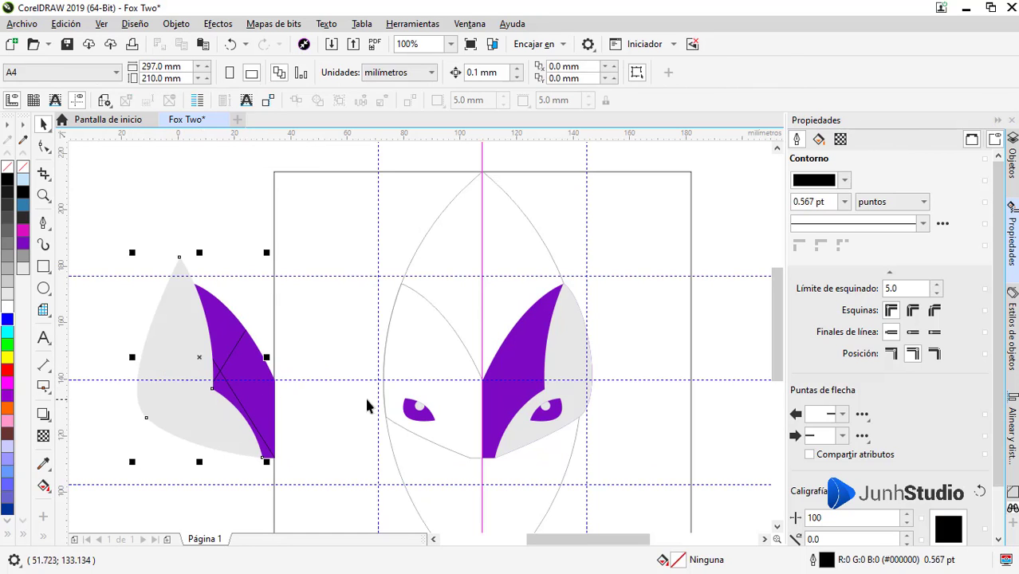
Place the light grey shape inside the trimmed left outline as a PowerClip and fill the outline with blue #2F7DAD
left_click_drag(205, 281, 439, 321)
scroll(395, 286, "up", 3)
key("Left")
scroll(414, 306, "down", 3)
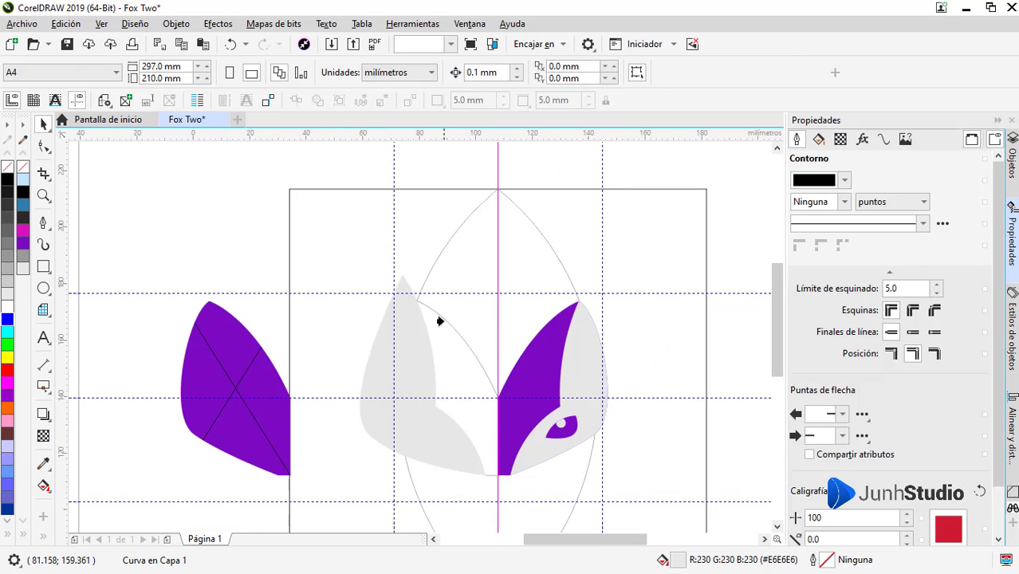
left_click(23, 206)
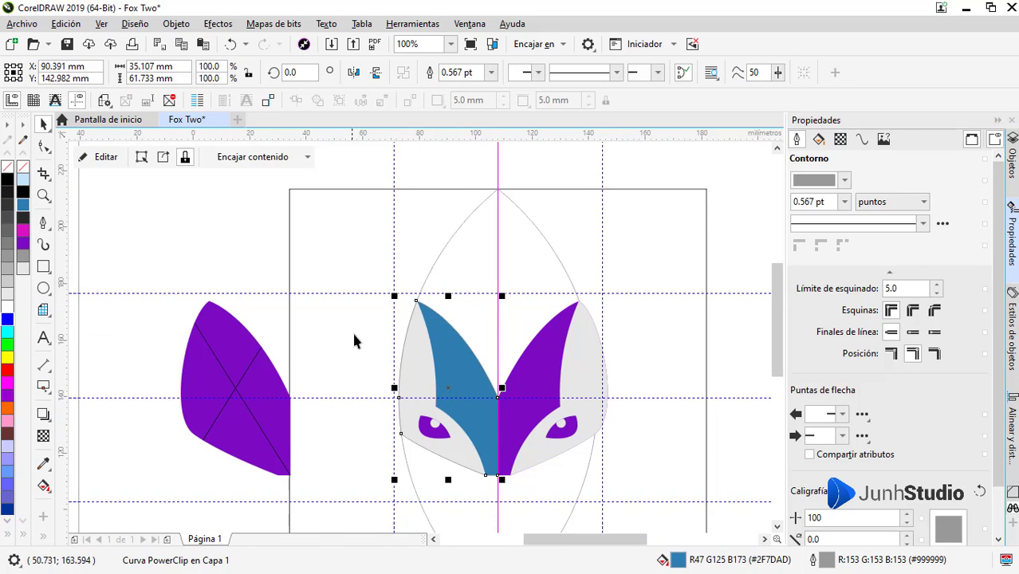
Delete the emptied purple PowerClip frame and the old purple right half of the fox face, keeping both eyes
left_click(246, 399)
key("Delete")
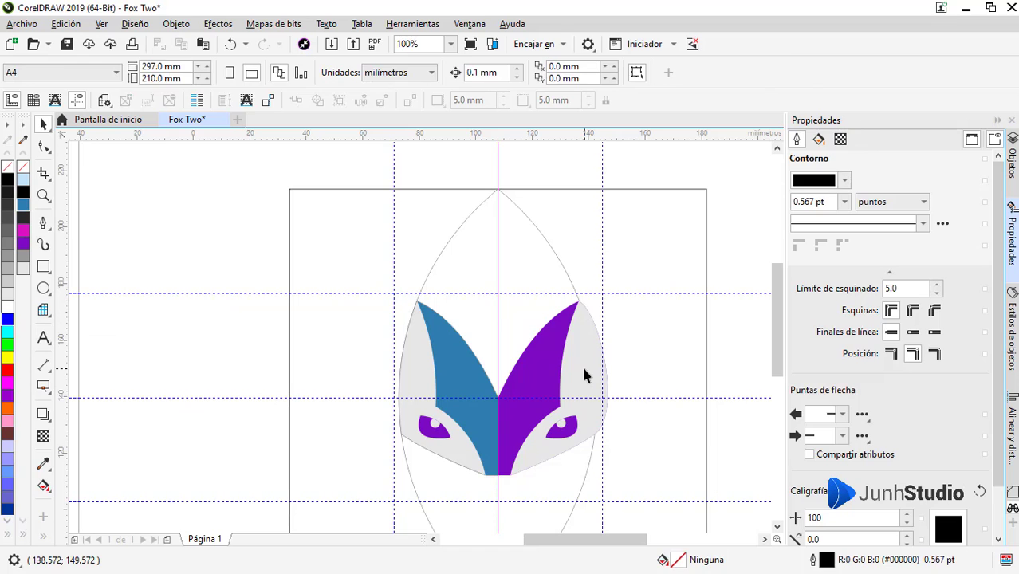
left_click_drag(584, 375, 725, 375)
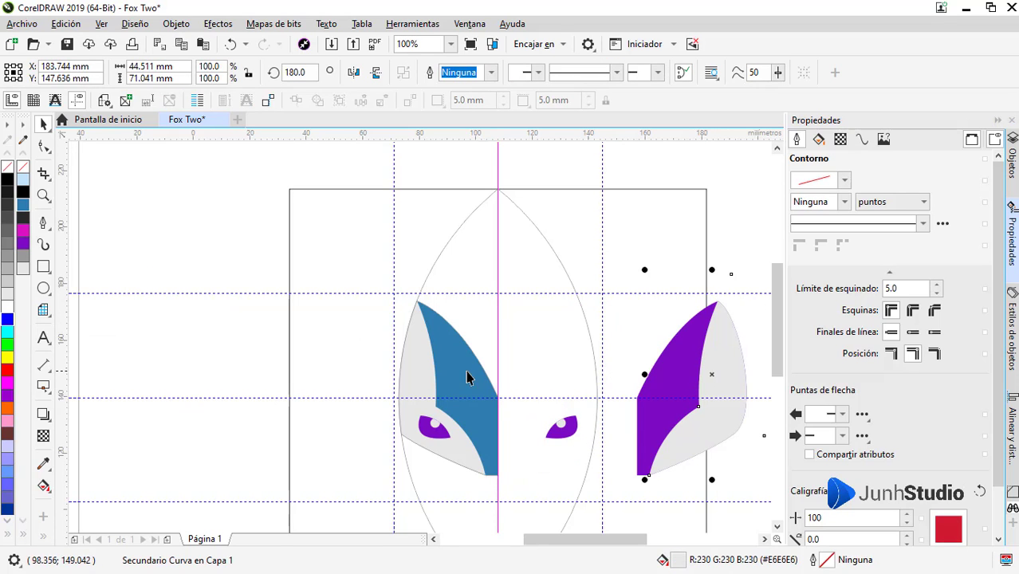
left_click(468, 372)
left_click(669, 367)
key("Delete")
Duplicate the blue face half, mirror the copy horizontally and join it to the original at the magenta guideline
left_click(451, 368)
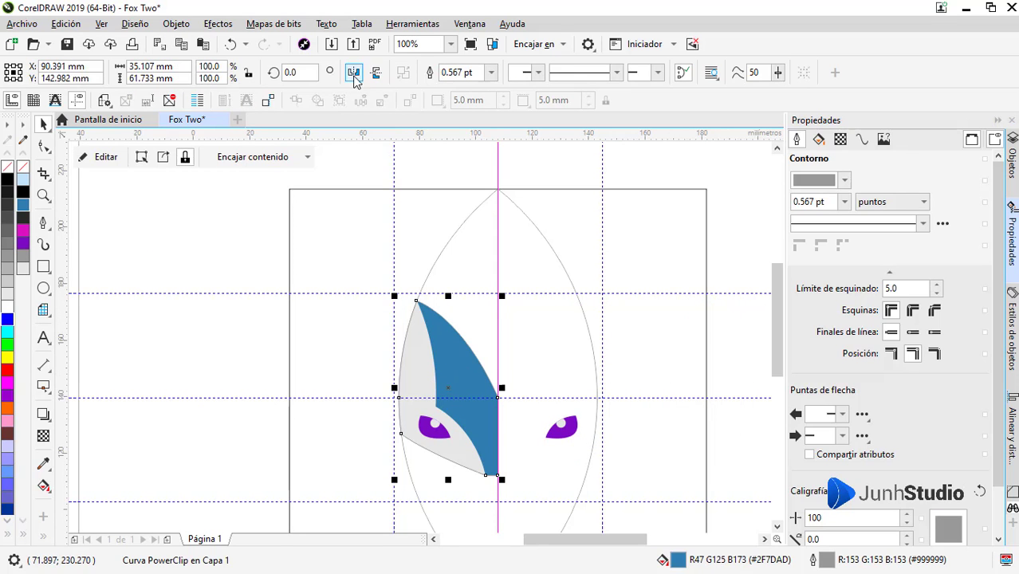
left_click(354, 77)
left_click_drag(400, 476, 498, 475)
Delete the construction square and the grey lens outline around the fox face
left_click(347, 367)
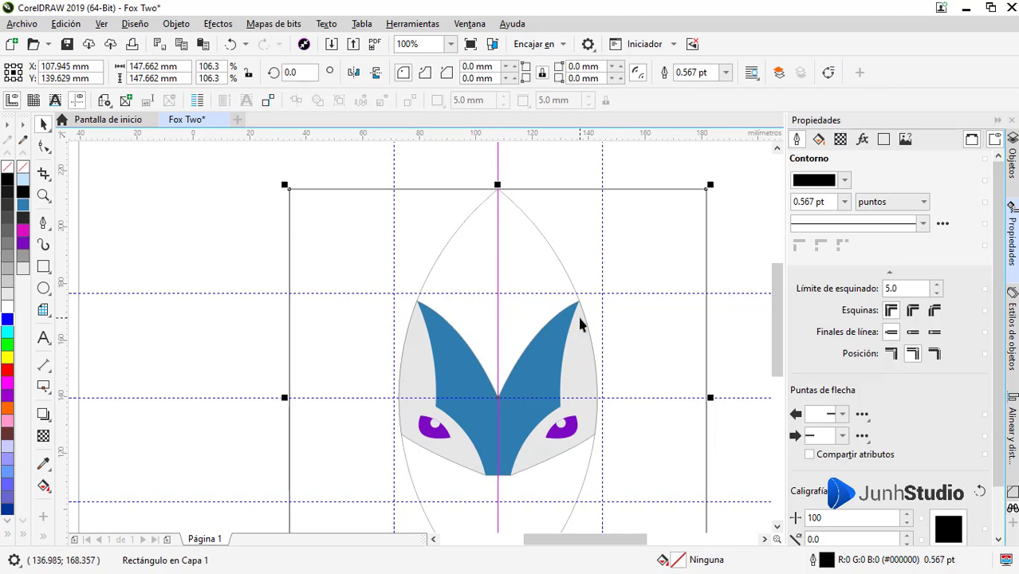
scroll(499, 339, "down", 1)
key("Delete")
left_click(521, 305)
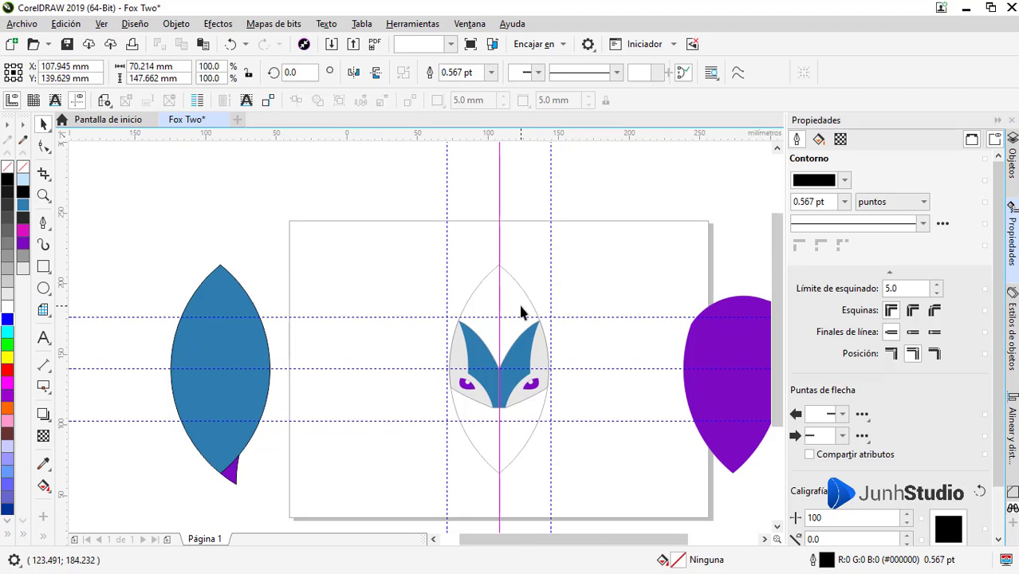
key("Delete")
Delete the two vertical blue guidelines and the upper and lower horizontal blue guidelines
left_click(550, 299)
key("Delete")
left_click(477, 317)
key("Delete")
left_click(445, 316)
key("Delete")
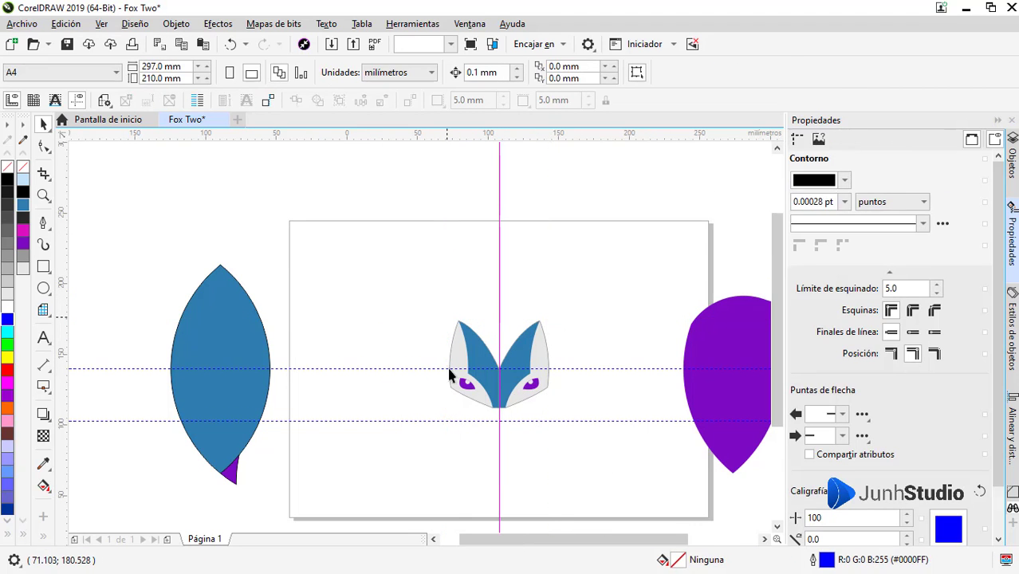
left_click(441, 418)
key("Delete")
Move the large purple silhouette behind the fox face to about X 132.4 mm, with its lower tip on the magenta guideline
left_click(728, 470)
left_click_drag(729, 471, 499, 473)
key("shift+Page_Down")
left_click(452, 449)
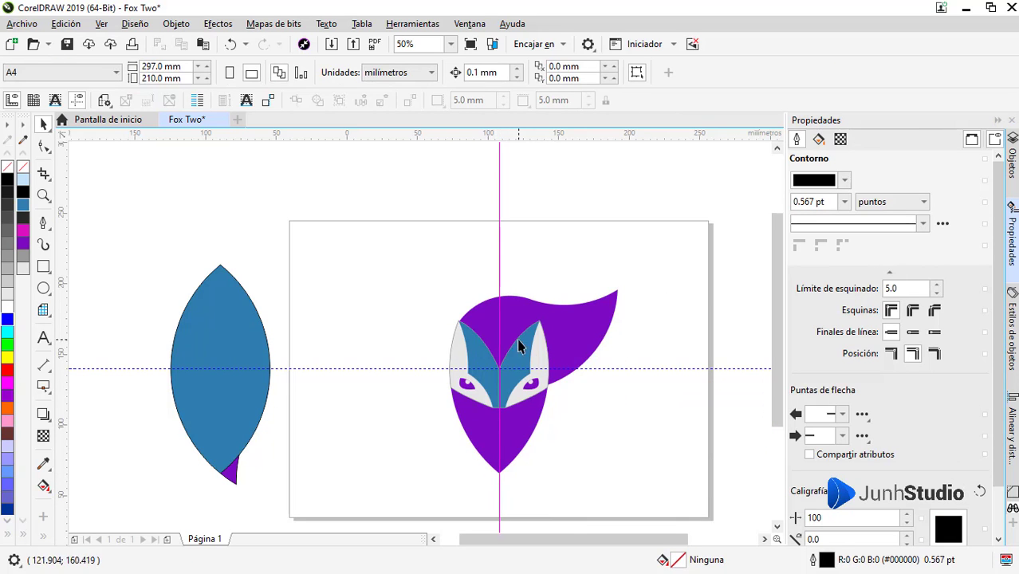
Place the fox face halves and eyes inside the large purple silhouette as a PowerClip
key("space")
left_click_drag(435, 306, 560, 417)
right_click(532, 355)
left_click(596, 208)
left_click(511, 312)
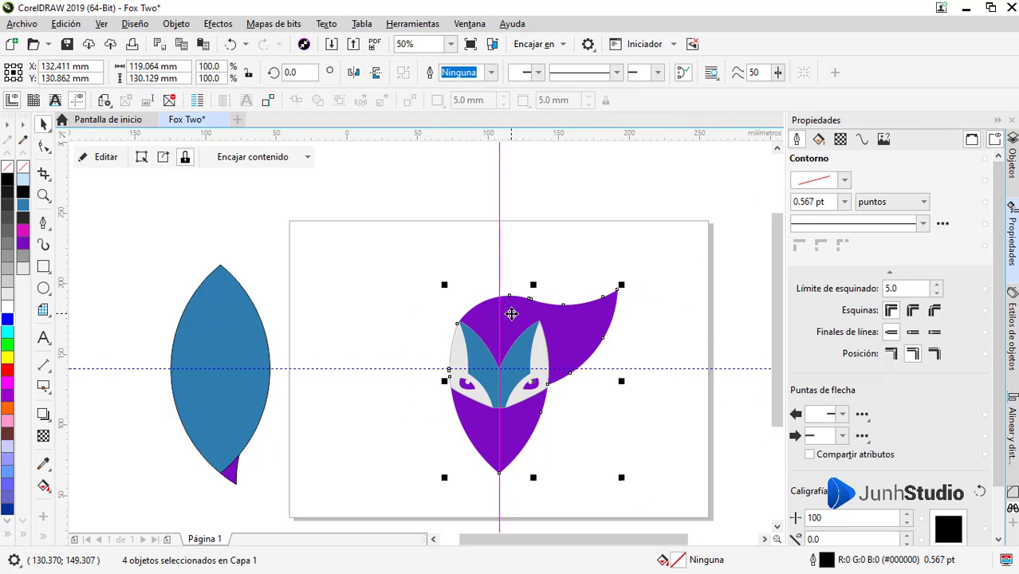
Smooth the purple silhouette's node near the fox's left ear tip and adjust its curve handle
left_click(447, 301)
scroll(471, 331, "up", 3)
scroll(461, 299, "down", 3)
double_click(472, 329)
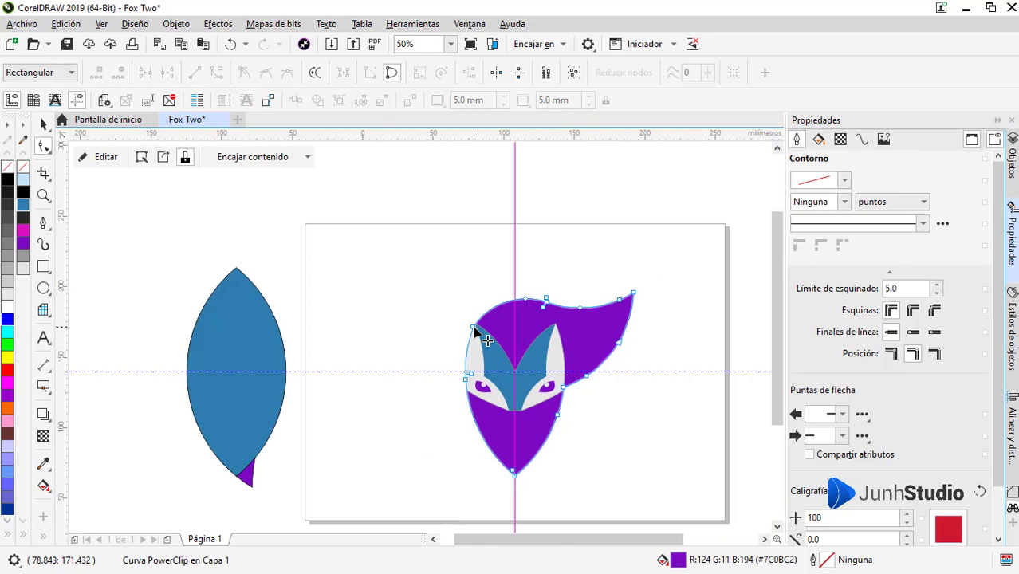
scroll(489, 320, "up", 3)
left_click(458, 347)
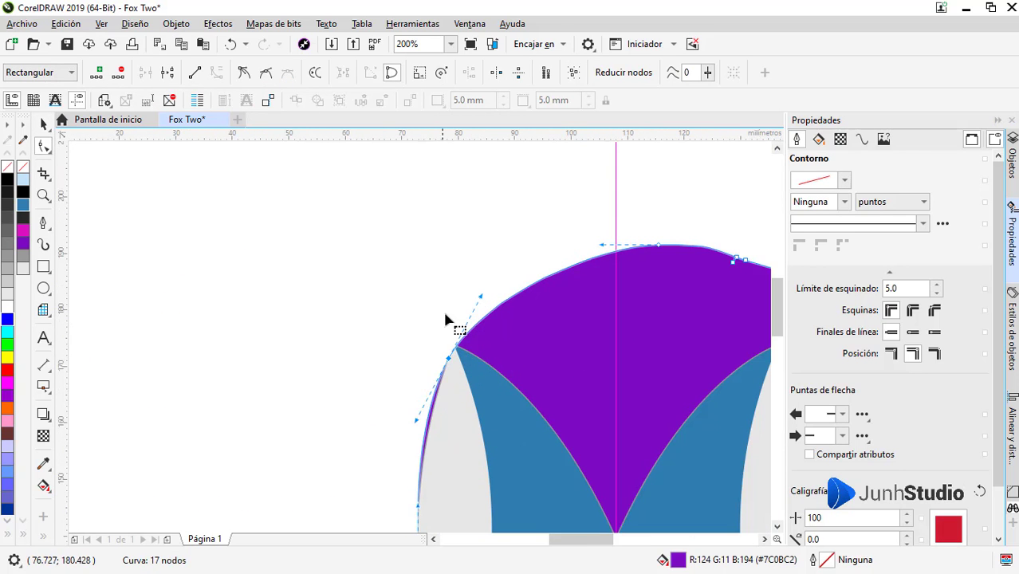
scroll(458, 339, "up", 3)
scroll(439, 362, "down", 3)
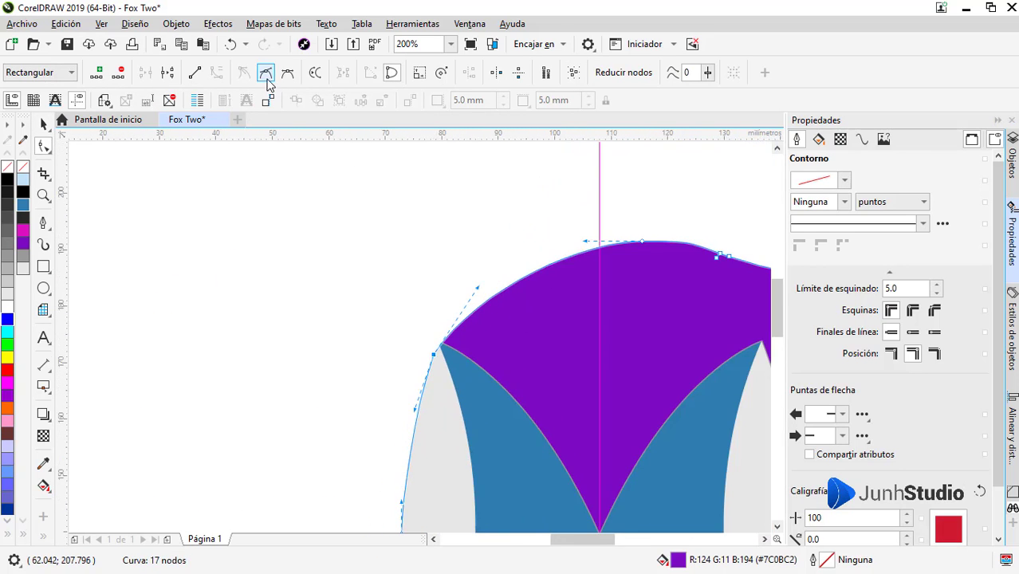
left_click(266, 72)
scroll(454, 325, "up", 1)
left_click_drag(477, 259, 473, 269)
scroll(469, 266, "down", 2)
scroll(514, 241, "up", 1)
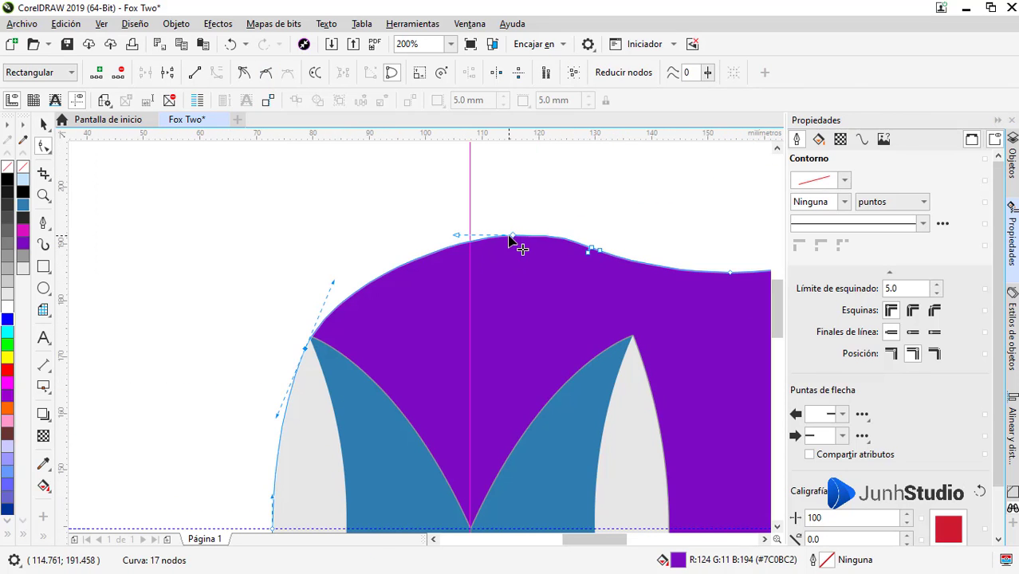
Move the silhouette's smoothed node onto the tip of the fox's left ear
left_click_drag(511, 240, 467, 253)
scroll(511, 271, "down", 1)
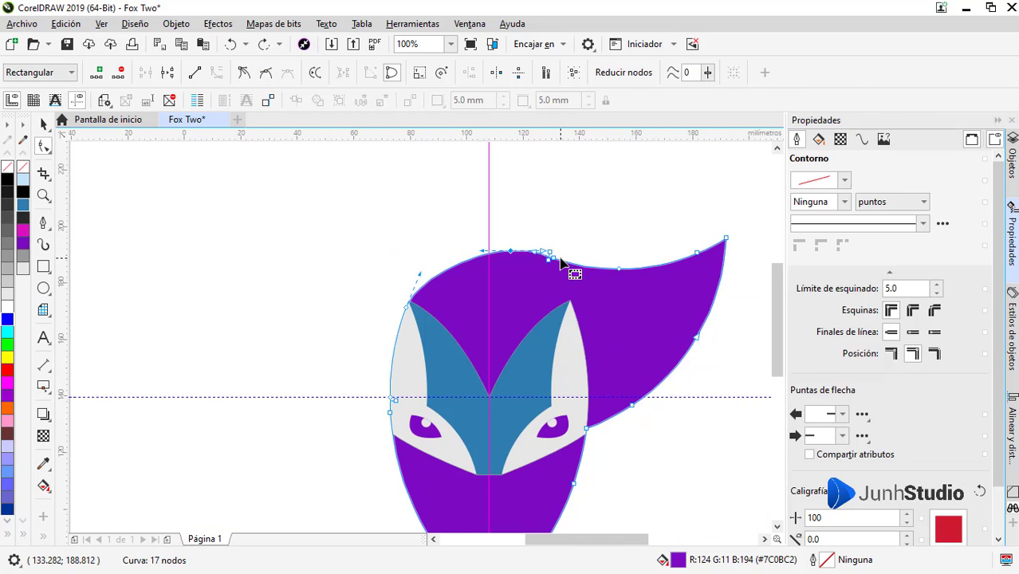
scroll(415, 293, "up", 1)
scroll(403, 331, "up", 1)
left_click_drag(407, 296, 414, 335)
scroll(409, 303, "down", 1)
scroll(410, 319, "up", 1)
scroll(414, 335, "down", 2)
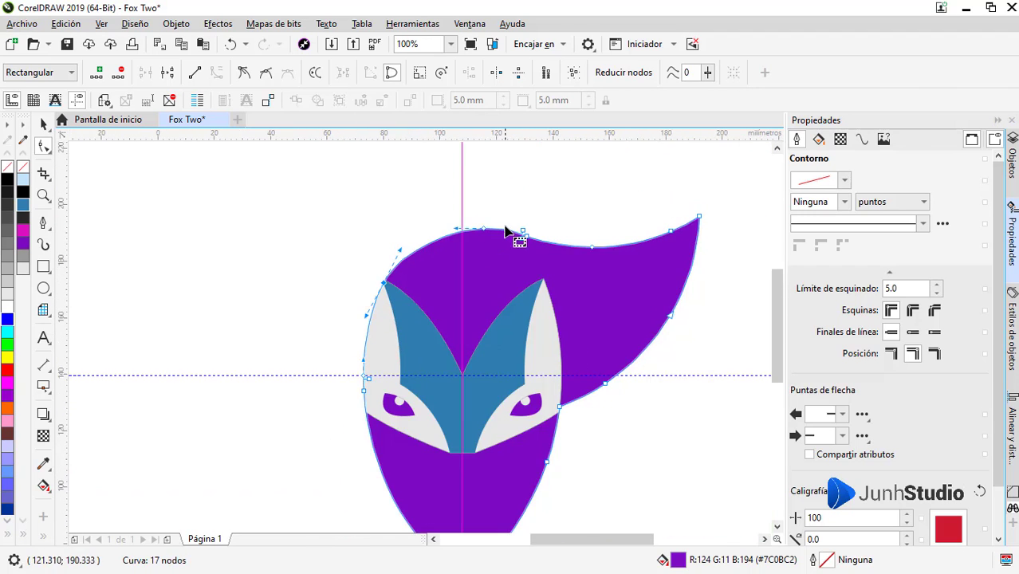
Shift the crest's top node slightly left to about X 113.4 mm and delete the two surplus nodes beside it
scroll(558, 252, "up", 2)
scroll(533, 248, "down", 1)
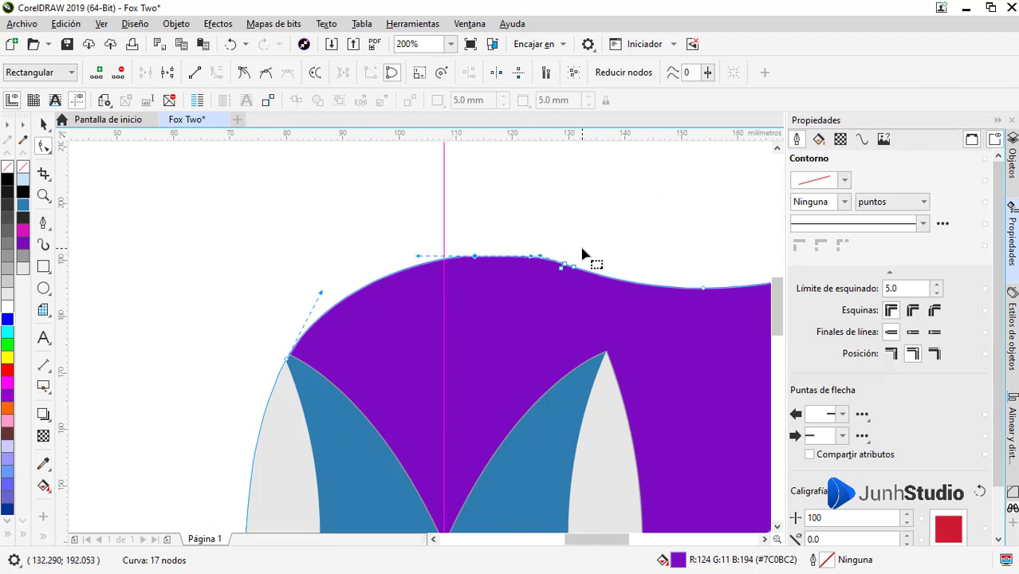
scroll(582, 248, "up", 1)
left_click_drag(528, 272, 552, 298)
key("Delete")
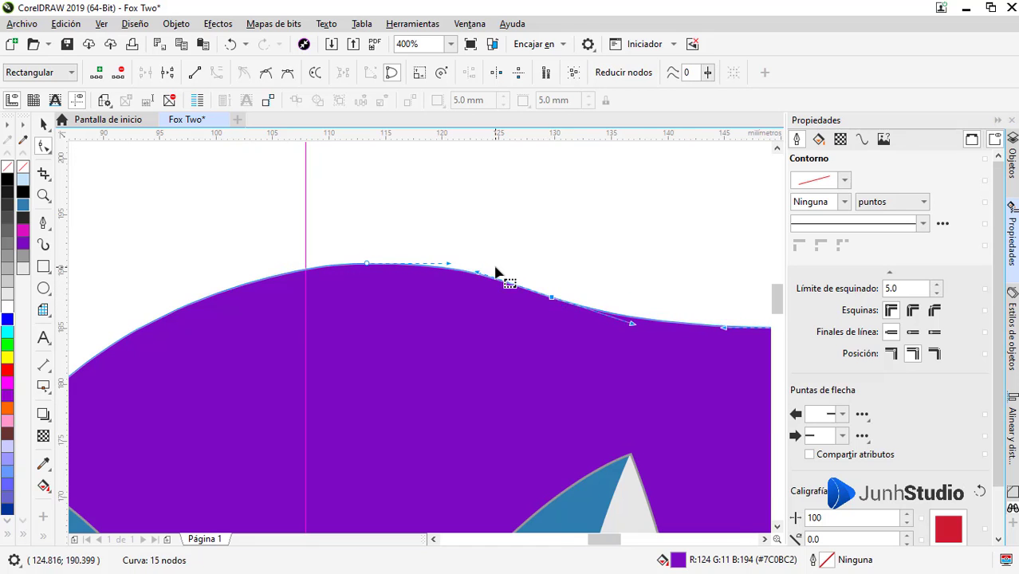
scroll(497, 267, "down", 3)
key("space")
left_click(556, 391)
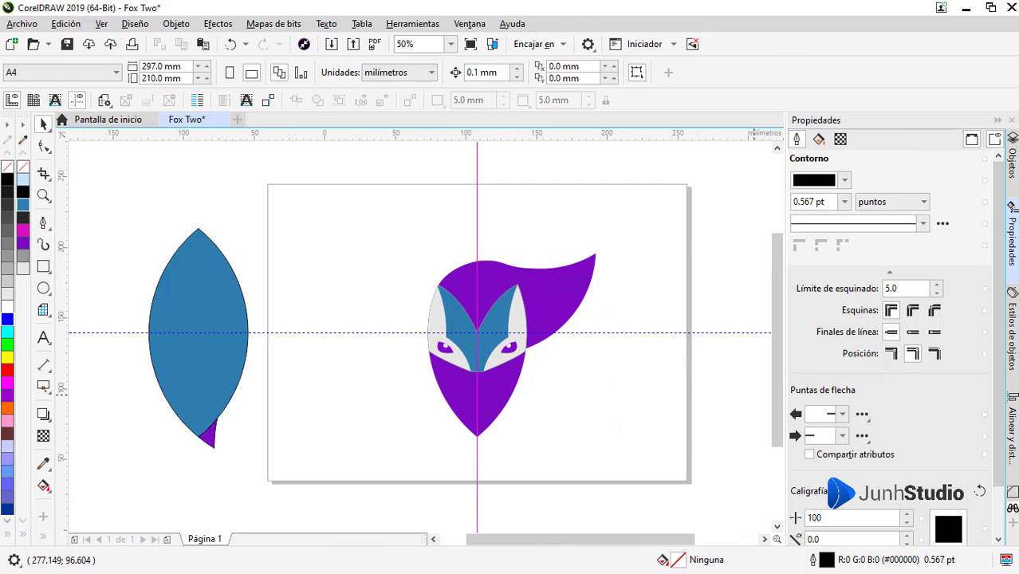
Adjust the crest top node's curve handle and delete the remaining node on the slope to its right
left_click(534, 286)
key("space")
scroll(494, 261, "up", 2)
scroll(444, 272, "up", 1)
left_click(471, 247)
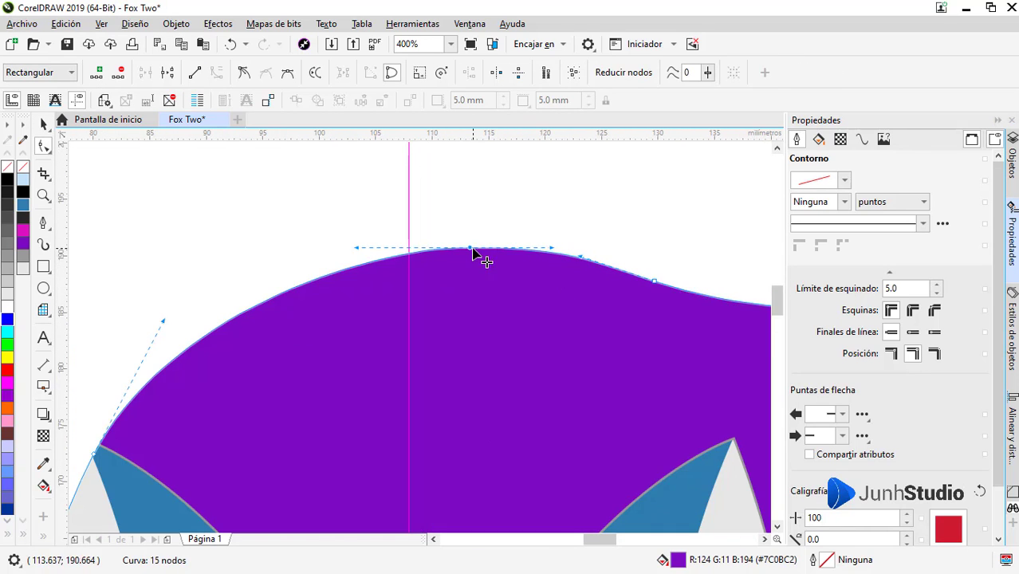
left_click_drag(552, 247, 550, 247)
scroll(477, 279, "down", 1)
scroll(571, 280, "up", 1)
left_click(560, 282)
scroll(491, 292, "down", 1)
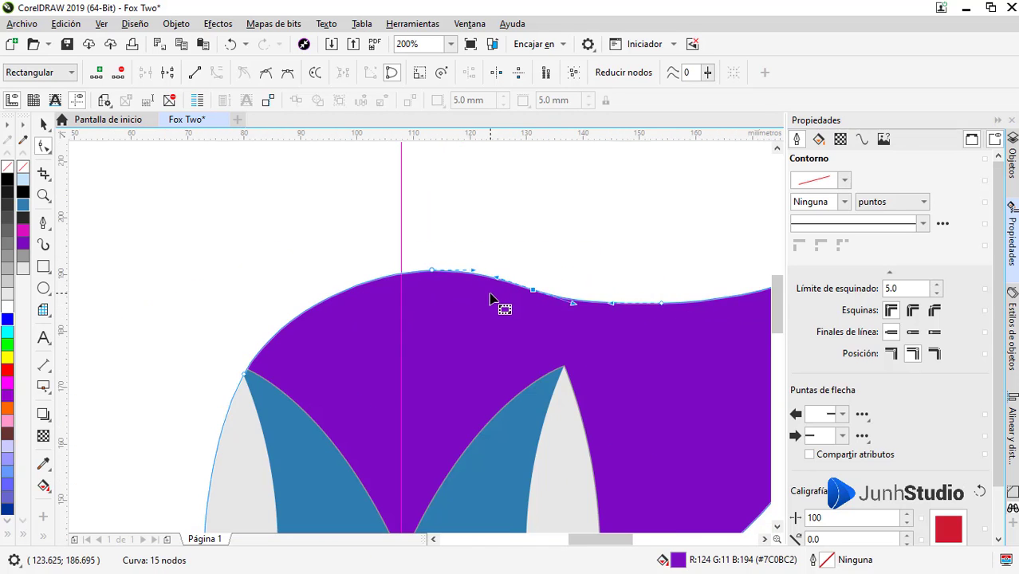
key("Delete")
Lengthen the left curve handle of the crest's top node to round the silhouette above the ear
scroll(500, 264, "down", 1)
scroll(465, 270, "up", 1)
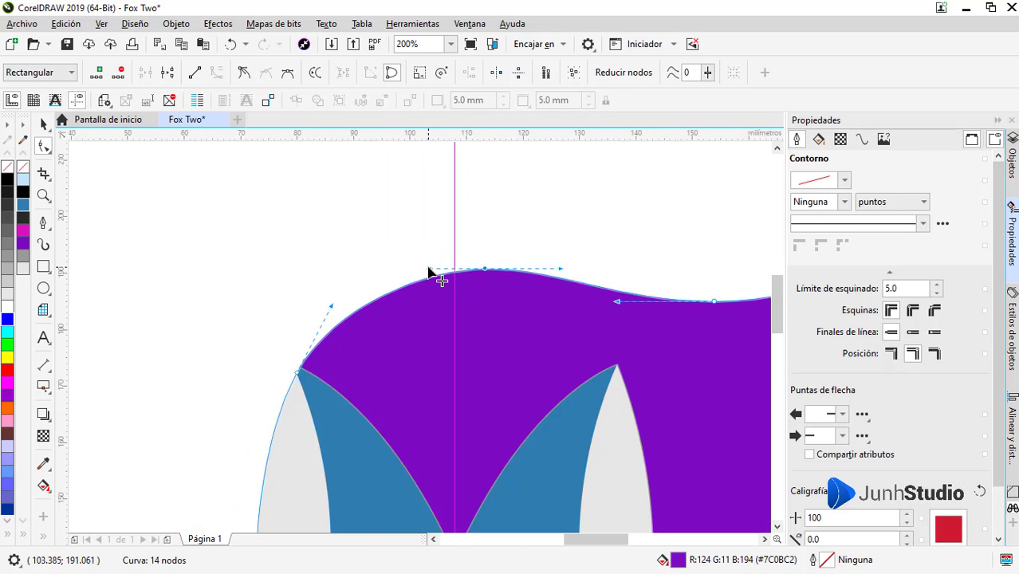
left_click_drag(428, 269, 409, 271)
scroll(412, 273, "down", 1)
key("space")
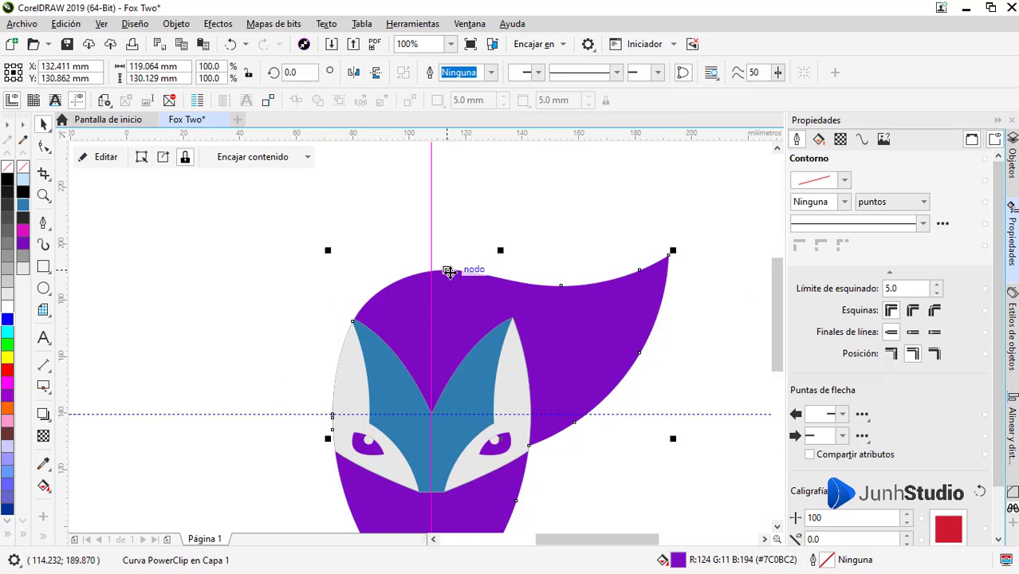
scroll(454, 268, "down", 1)
Delete the magenta vertical guideline and the blue horizontal guideline
left_click(527, 401)
left_click(448, 389)
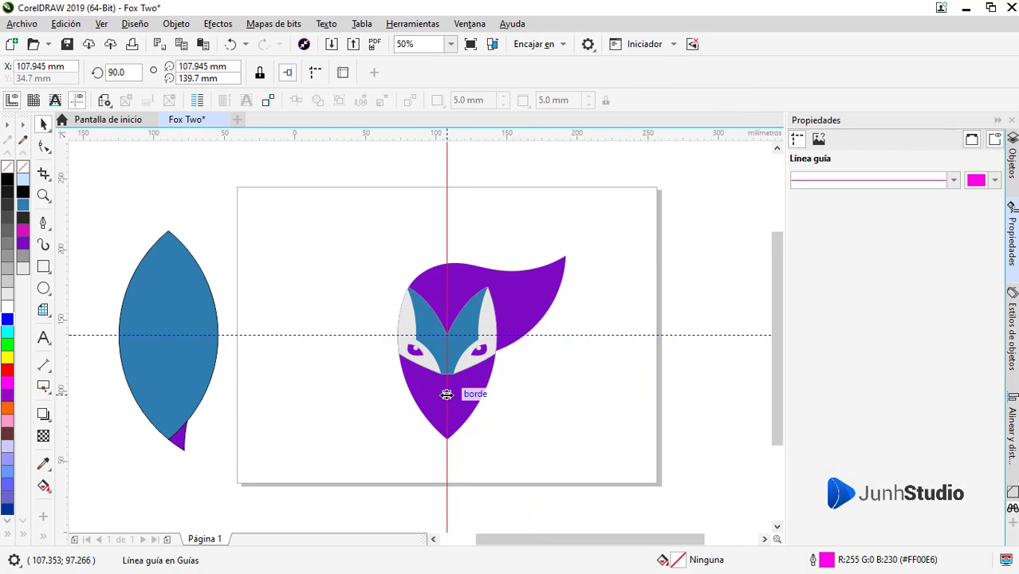
key("Delete")
Open the purple silhouette's PowerClip contents for editing
scroll(450, 351, "up", 1)
left_click(449, 349)
left_click(100, 158)
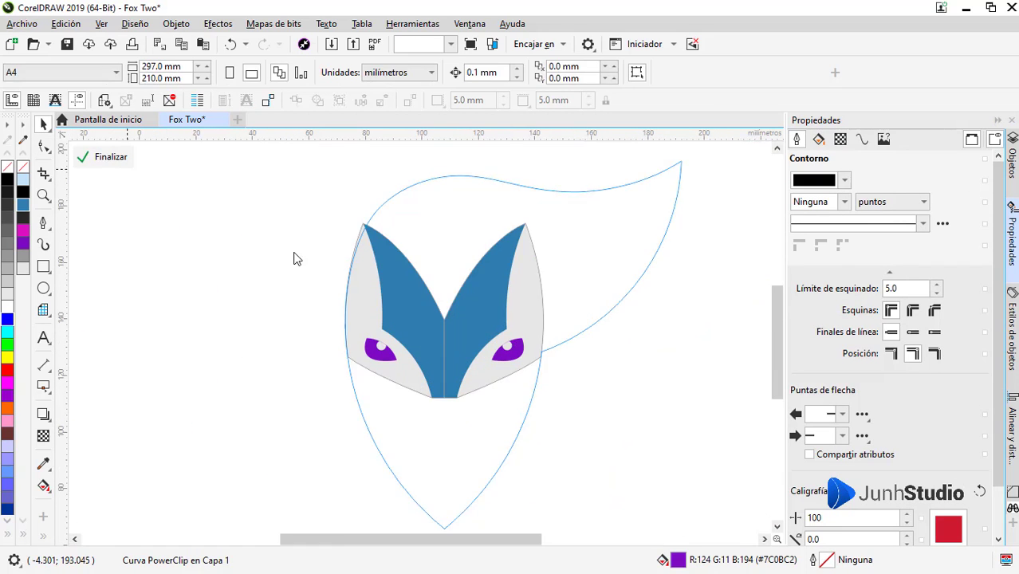
Try to combine the two blue fox face halves, and undo the operation
scroll(433, 324, "up", 1)
left_click(436, 333)
left_click(469, 352, "shift")
left_click(403, 72)
key("ctrl+z")
scroll(418, 303, "down", 1)
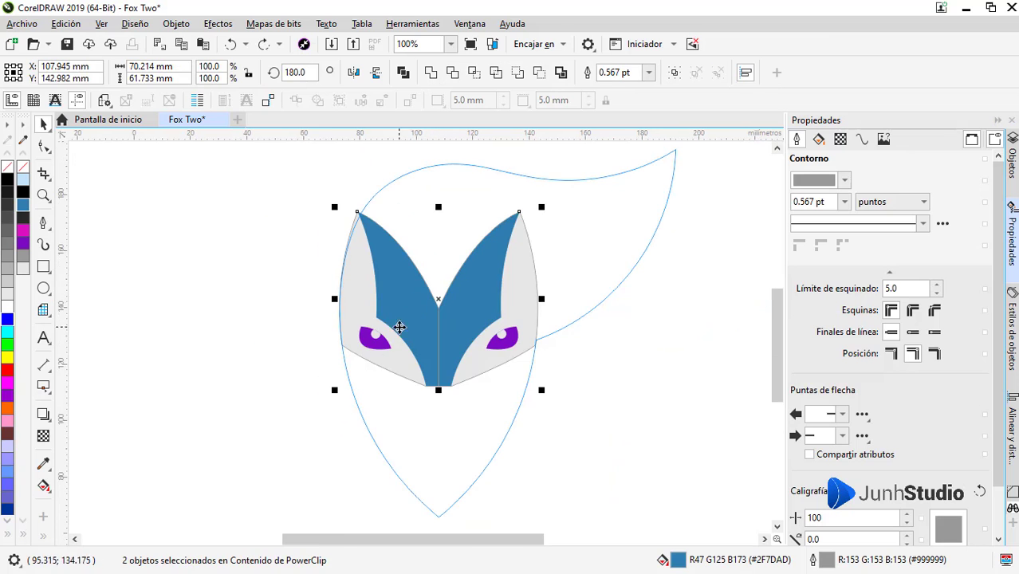
left_click(275, 336)
Remove the outline from both fox face halves and finish editing the PowerClip
scroll(444, 313, "up", 4)
scroll(407, 319, "down", 3)
left_click(435, 339)
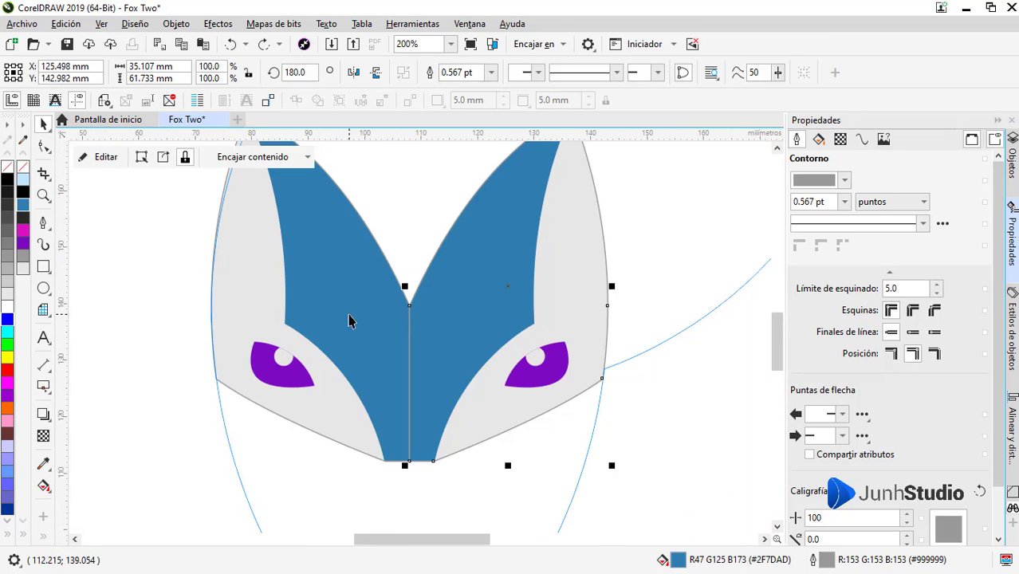
left_click(351, 321, "shift")
right_click(21, 168)
scroll(401, 314, "up", 4)
scroll(438, 333, "down", 7)
scroll(438, 335, "up", 2)
left_click(167, 214)
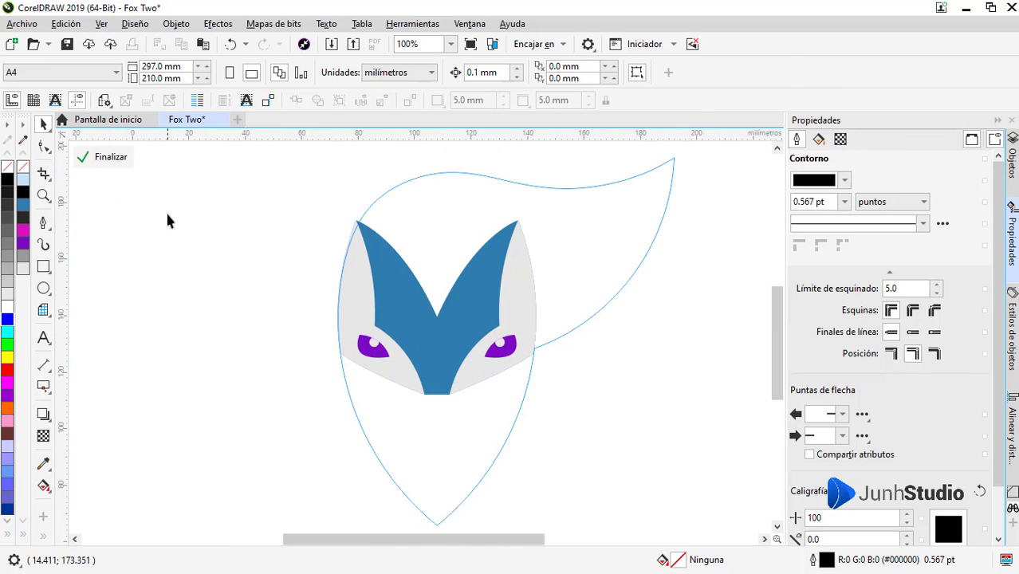
left_click(114, 160)
scroll(445, 330, "down", 1)
left_click(549, 387)
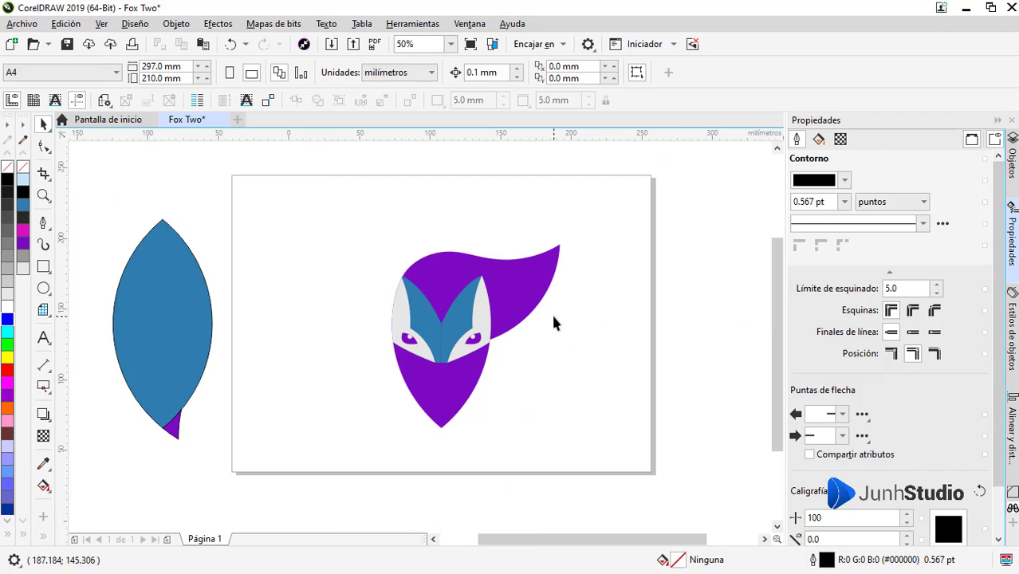
Move the small purple tip piece from the blue lens shape to the lower tip of the purple silhouette
left_click(45, 292)
key("space")
left_click(171, 437)
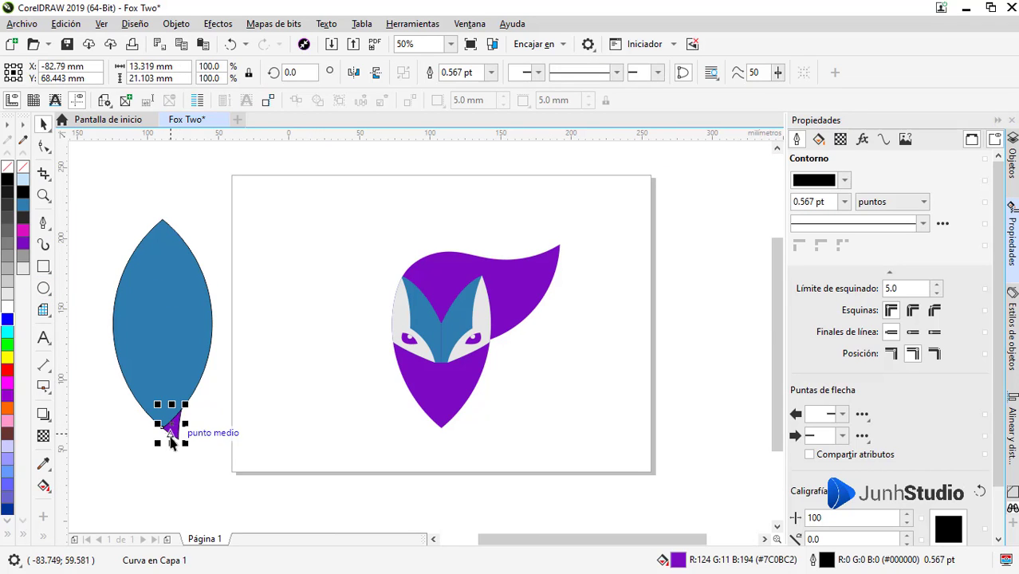
left_click(477, 417)
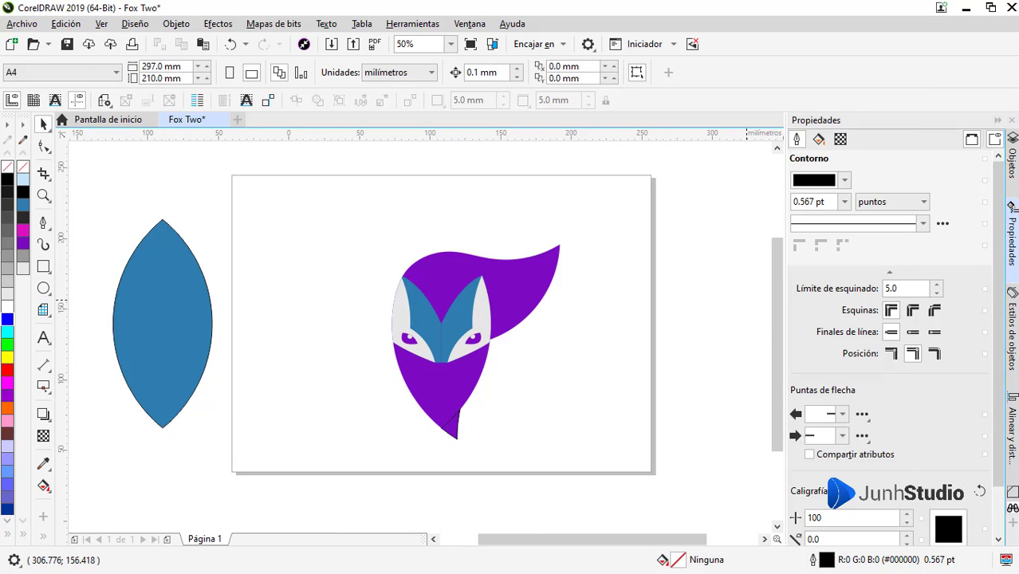
scroll(421, 338, "down", 1)
scroll(421, 337, "up", 1)
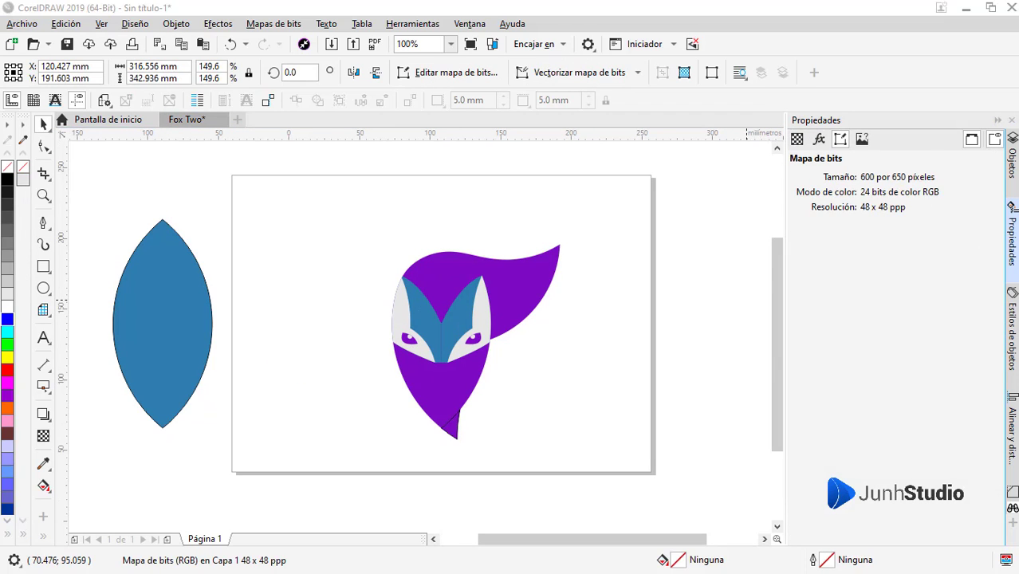
Draw a circle beside the lower tip piece and enlarge it to about 160 mm across, touching the piece's right edge
left_click(44, 292)
left_click_drag(625, 476, 489, 337)
scroll(492, 362, "up", 3)
scroll(526, 351, "down", 1)
scroll(437, 306, "down", 1)
left_click_drag(591, 438, 653, 447)
scroll(480, 362, "up", 1)
left_click_drag(483, 353, 484, 353)
scroll(389, 346, "down", 1)
left_click_drag(611, 275, 637, 257)
scroll(422, 373, "up", 1)
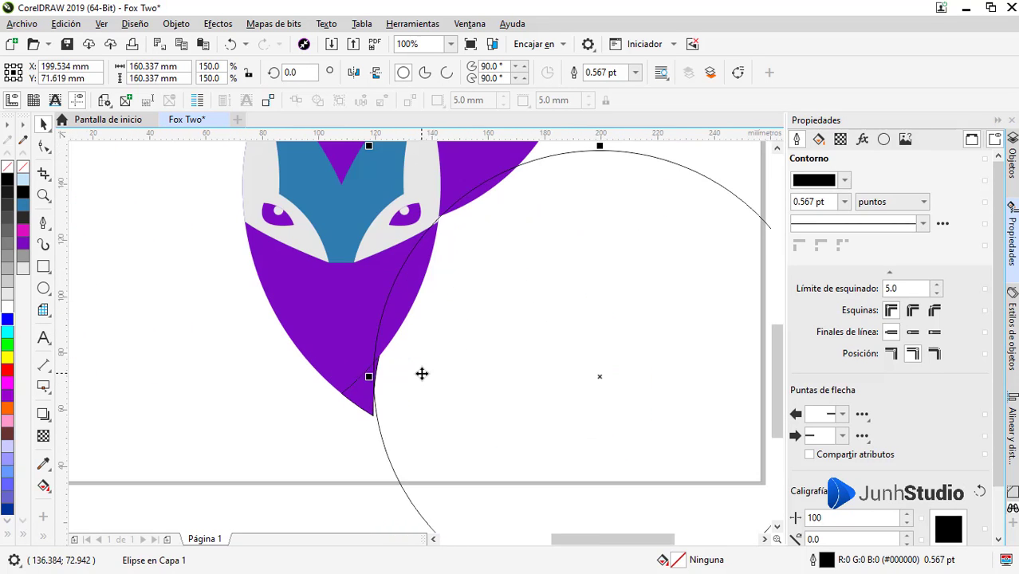
Enlarge the circle to about 168.8 mm across and shift it against the curved edge of the lower tip piece
left_click_drag(422, 377, 426, 413)
scroll(356, 403, "down", 1)
left_click_drag(362, 405, 357, 410)
scroll(432, 336, "up", 2)
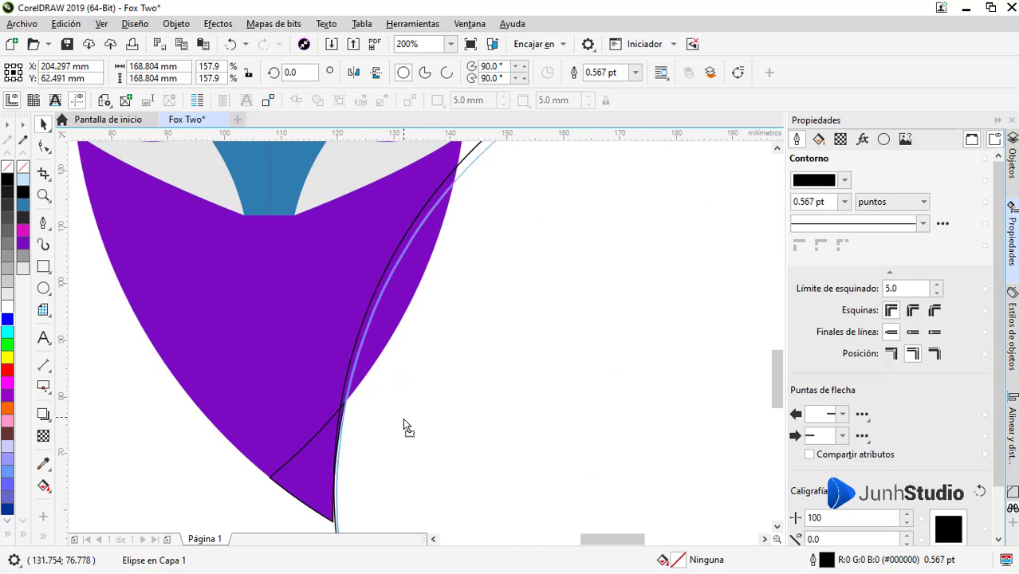
scroll(403, 431, "up", 1)
scroll(359, 465, "down", 1)
scroll(349, 376, "down", 1)
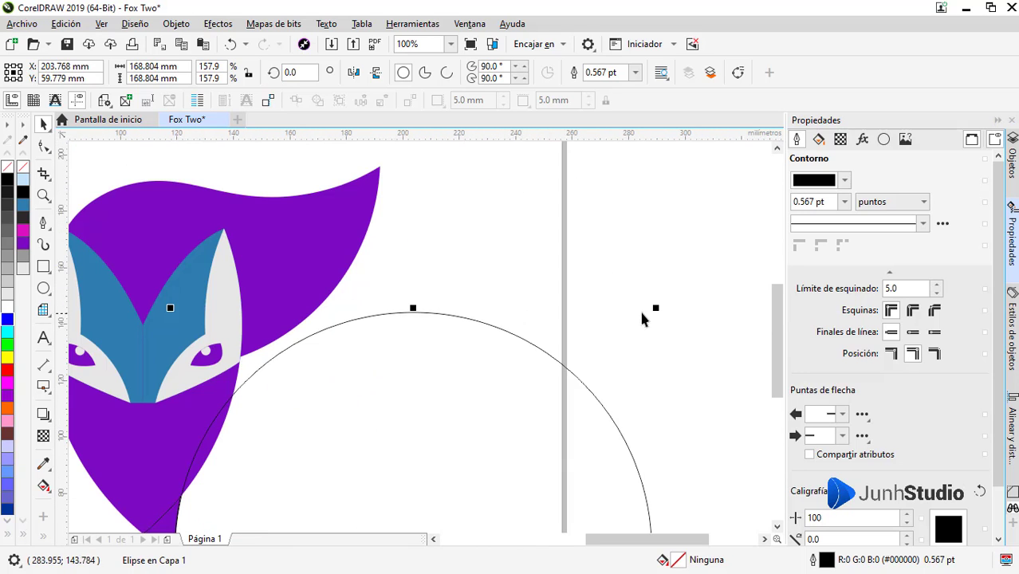
Enlarge the circle to about 186.6 mm across
left_click_drag(652, 306, 683, 289)
scroll(296, 421, "down", 1)
scroll(383, 406, "up", 3)
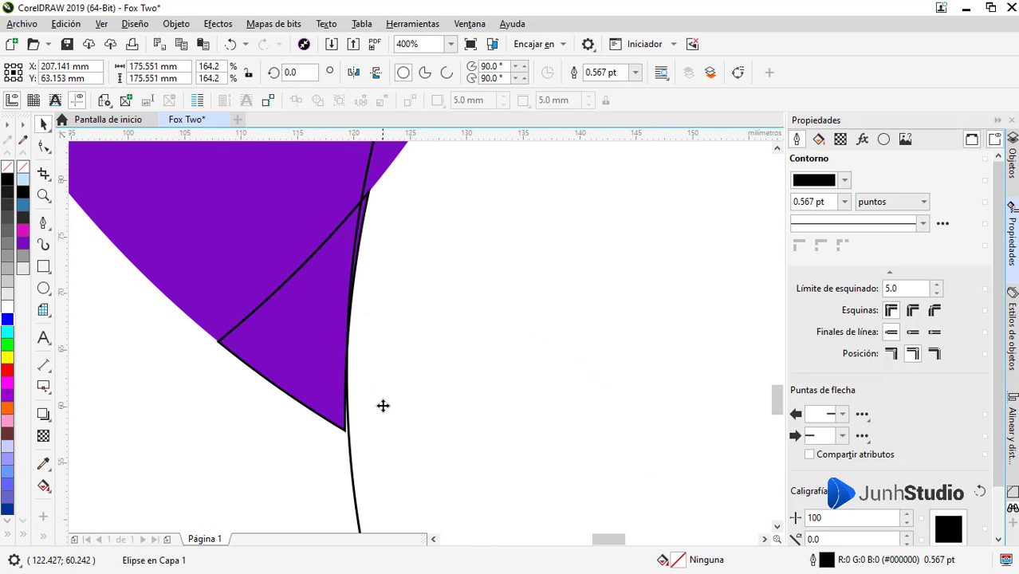
scroll(379, 439, "down", 3)
left_click_drag(464, 331, 494, 315)
scroll(384, 421, "up", 1)
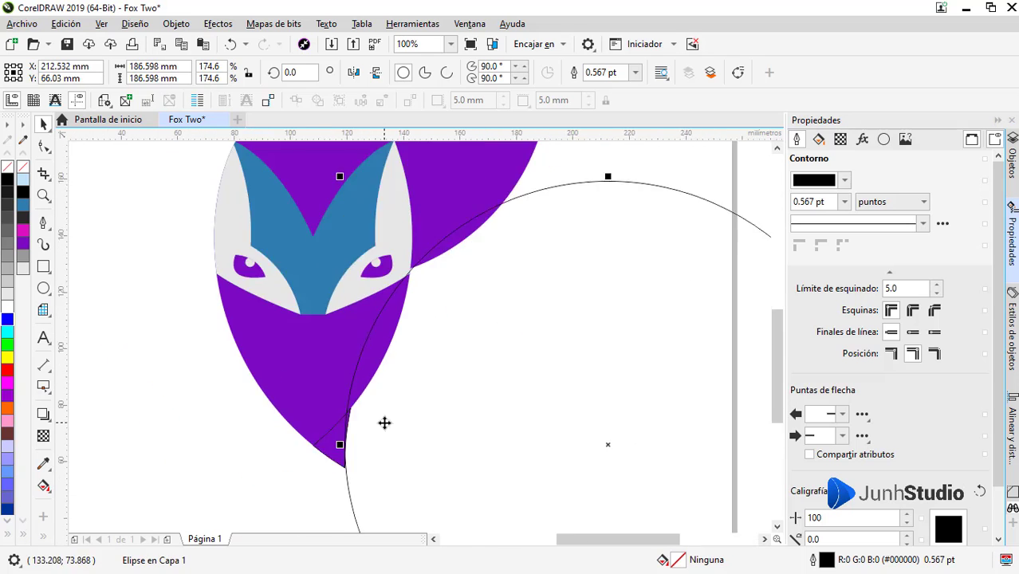
Lower the circle and enlarge it to about 187.7 mm across, centred at about X 213.2 mm, Y 60.3 mm
scroll(378, 476, "up", 1)
scroll(378, 476, "down", 2)
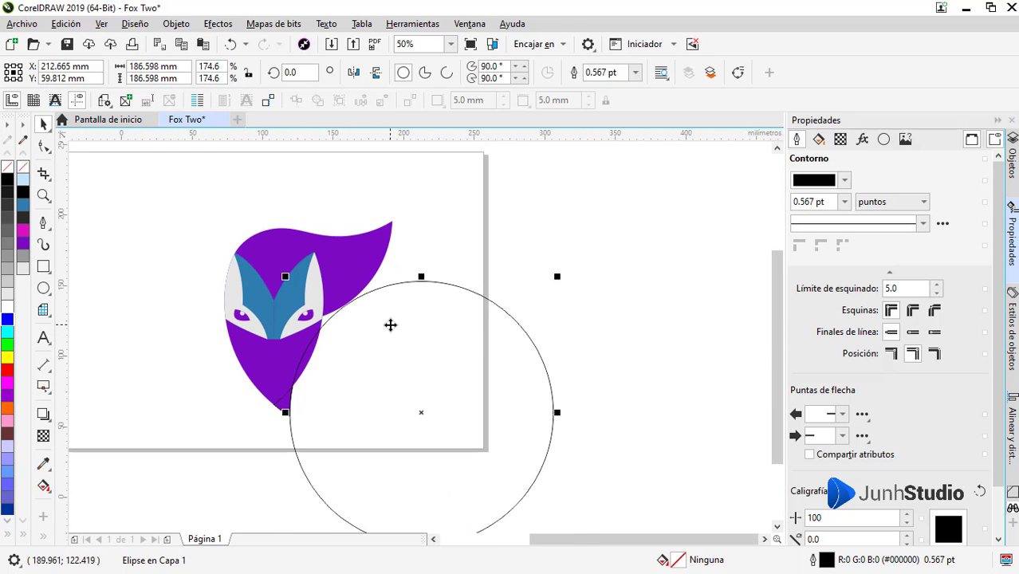
scroll(428, 291, "up", 1)
left_click_drag(686, 267, 689, 264)
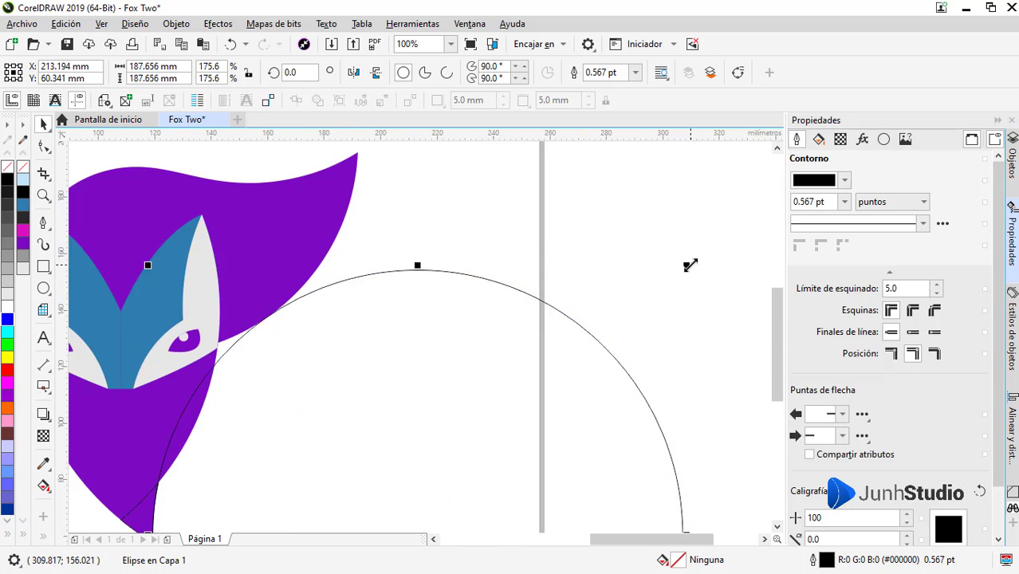
Smart-fill the gap between the right ear, the purple hair and the circle with purple
scroll(276, 364, "down", 1)
scroll(209, 448, "up", 1)
scroll(301, 253, "down", 1)
scroll(275, 256, "up", 1)
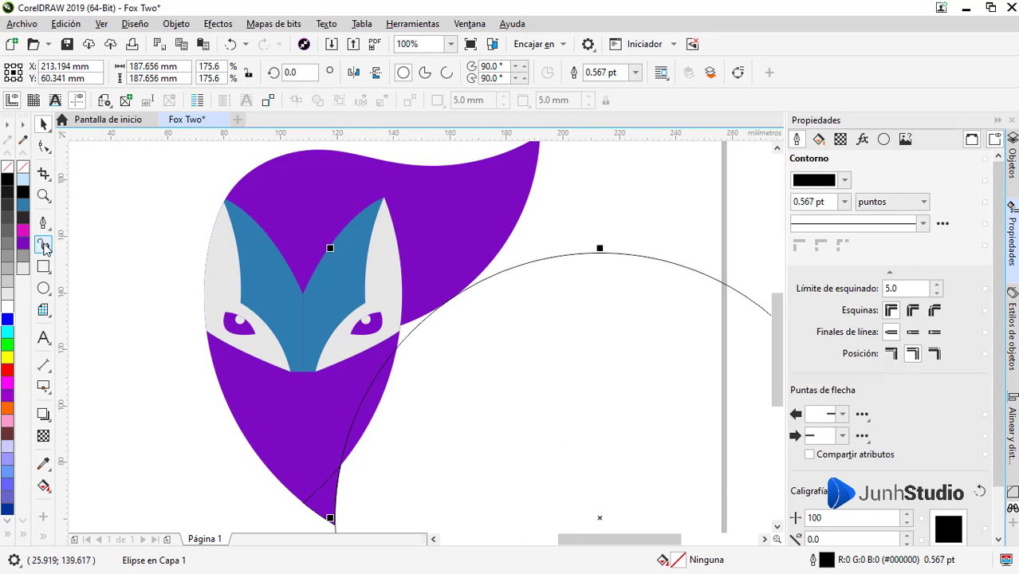
left_click(67, 500)
left_click(407, 328)
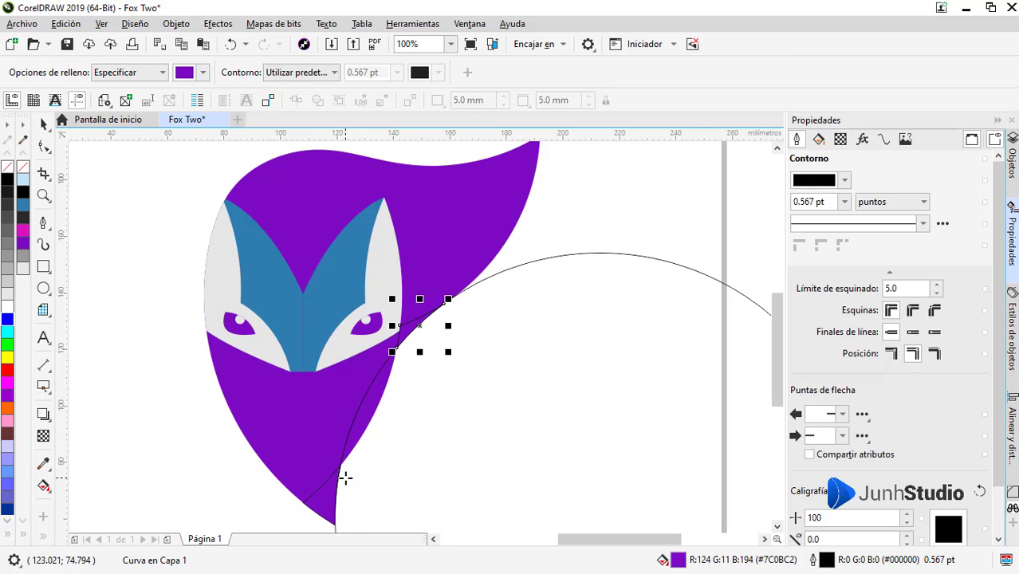
Try to weld the purple filler piece to the silhouette, and undo the weld
key("space")
left_click(454, 276, "shift")
left_click(431, 73)
key("ctrl+z")
key("Escape")
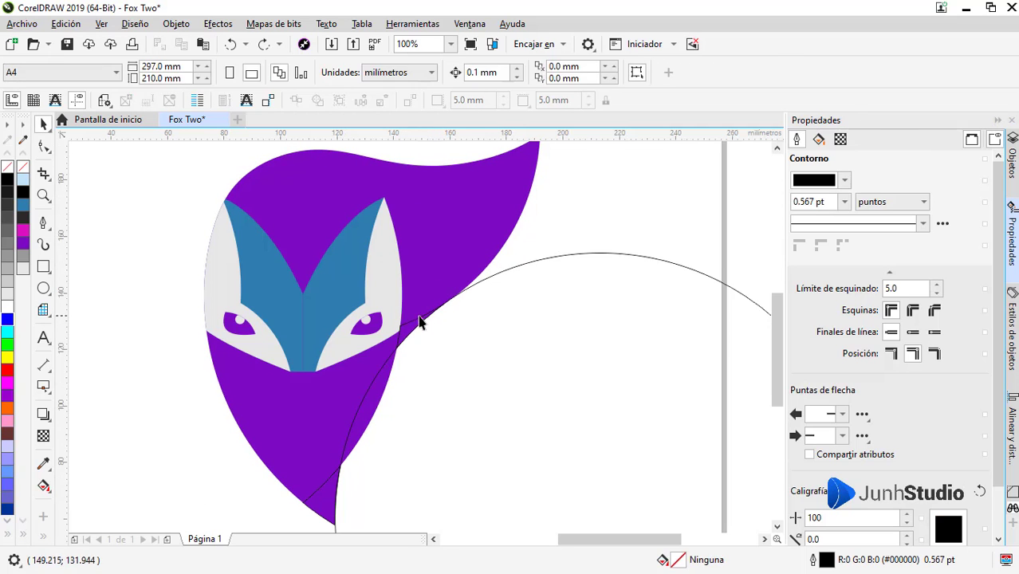
Weld the purple filler piece beside the right ear to the PowerClipped silhouette
left_click(410, 323)
left_click(422, 285, "shift")
left_click(543, 239)
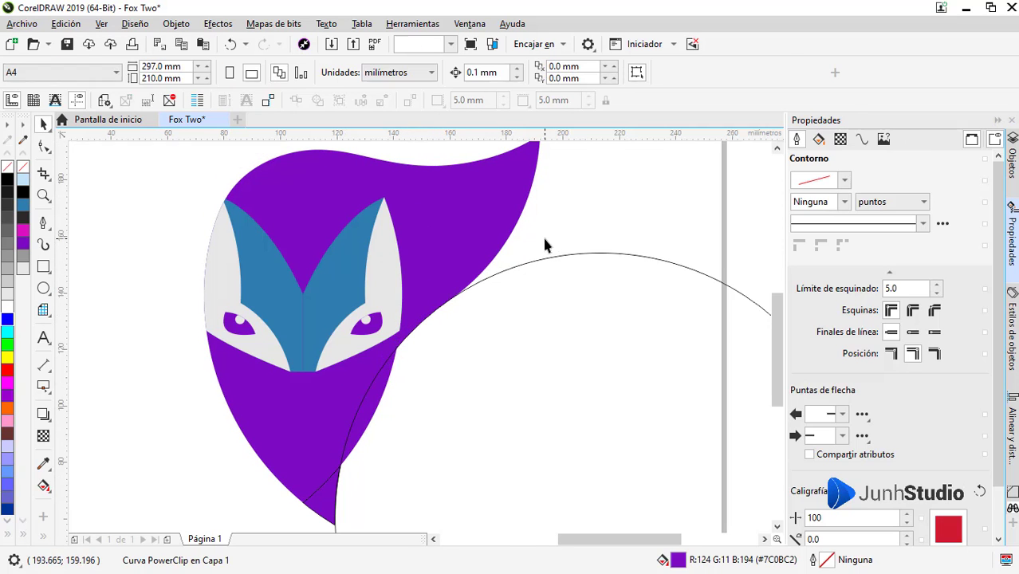
scroll(414, 325, "down", 2)
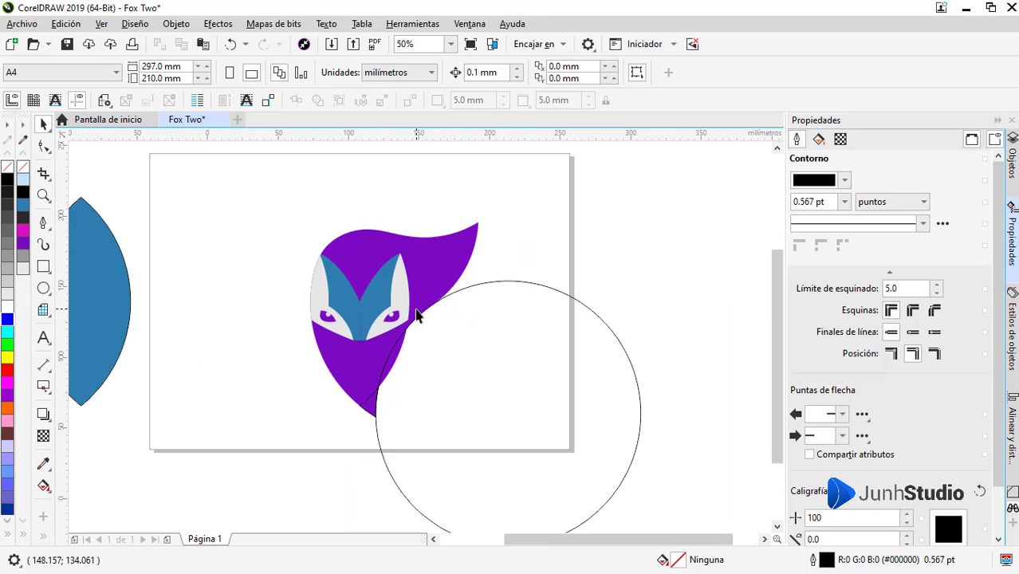
scroll(413, 324, "up", 2)
left_click_drag(475, 359, 590, 358)
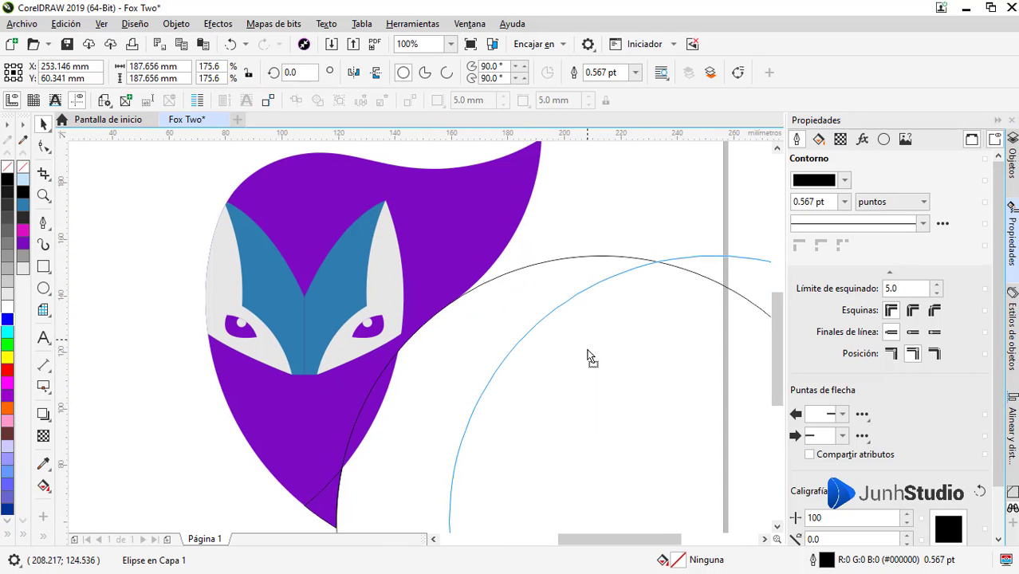
key("ctrl+z")
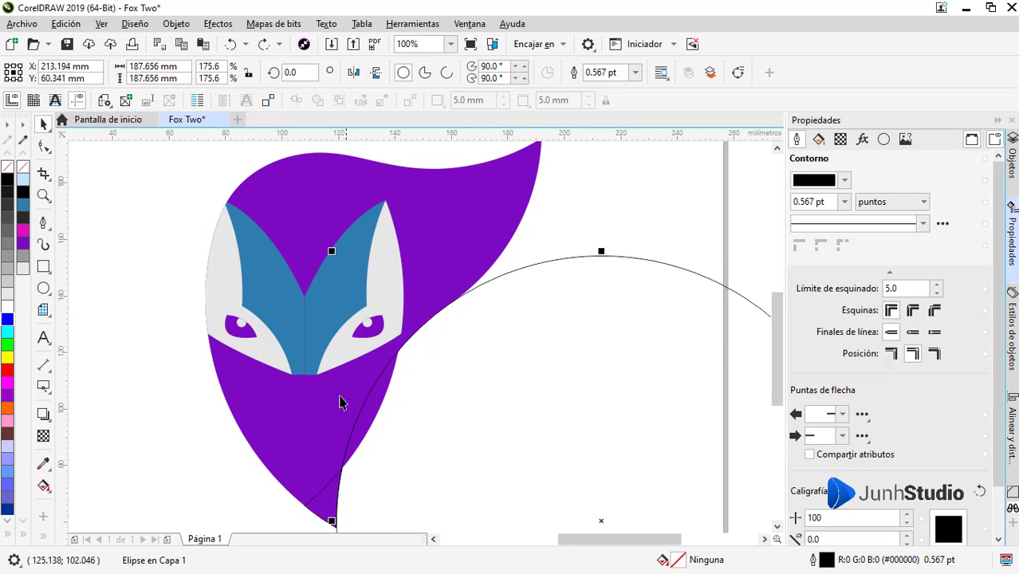
Fill the large circle with 10% black and remove its outline
scroll(337, 408, "down", 2)
left_click(22, 270)
right_click(7, 167)
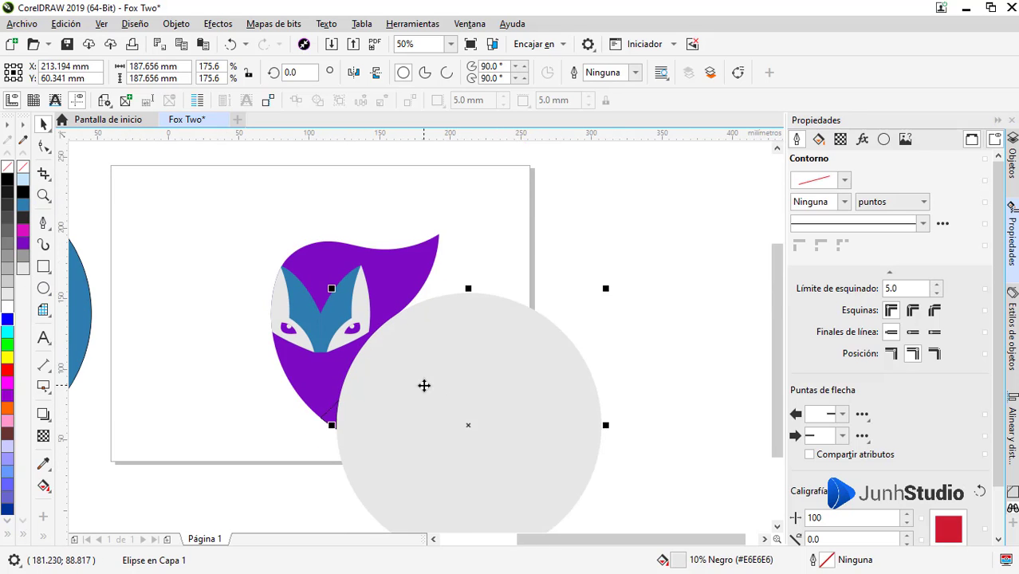
PowerClip the grey circle inside the purple silhouette
right_click(424, 386)
left_click(478, 263)
left_click(325, 371)
Delete the stray nodes along the diagonal slit across the silhouette's lower tip
scroll(353, 439, "up", 2)
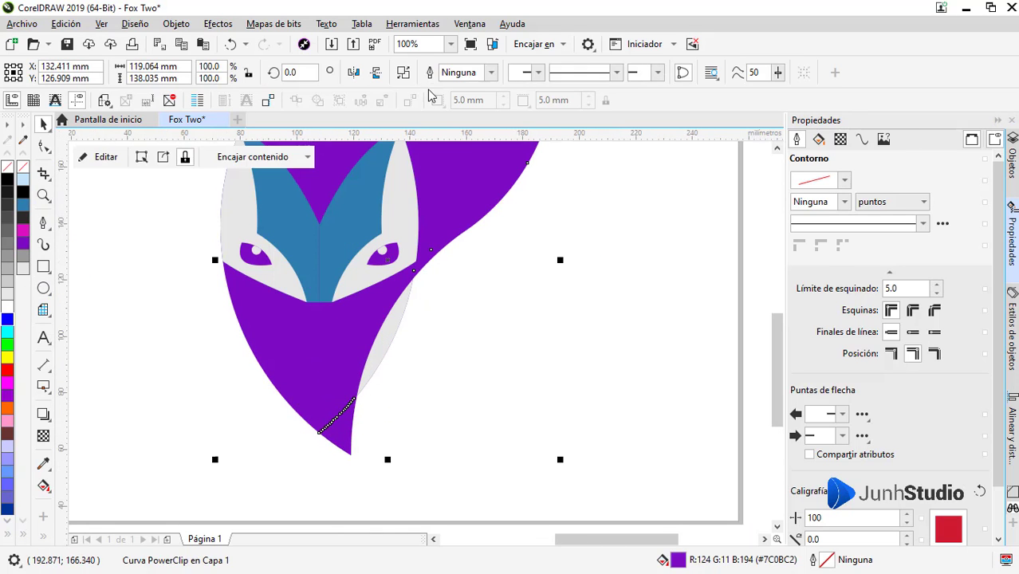
scroll(334, 439, "up", 2)
key("F10")
left_click(352, 405)
scroll(387, 455, "up", 4)
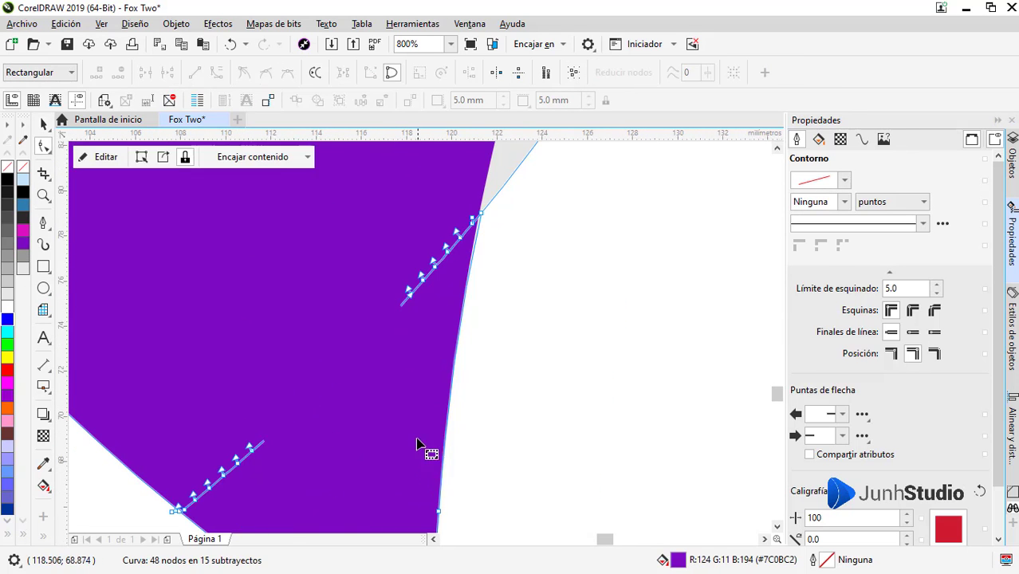
scroll(418, 444, "down", 2)
left_click_drag(402, 337, 438, 404)
key("Delete")
scroll(437, 389, "up", 3)
left_click_drag(339, 319, 426, 414)
key("Delete")
scroll(438, 457, "down", 4)
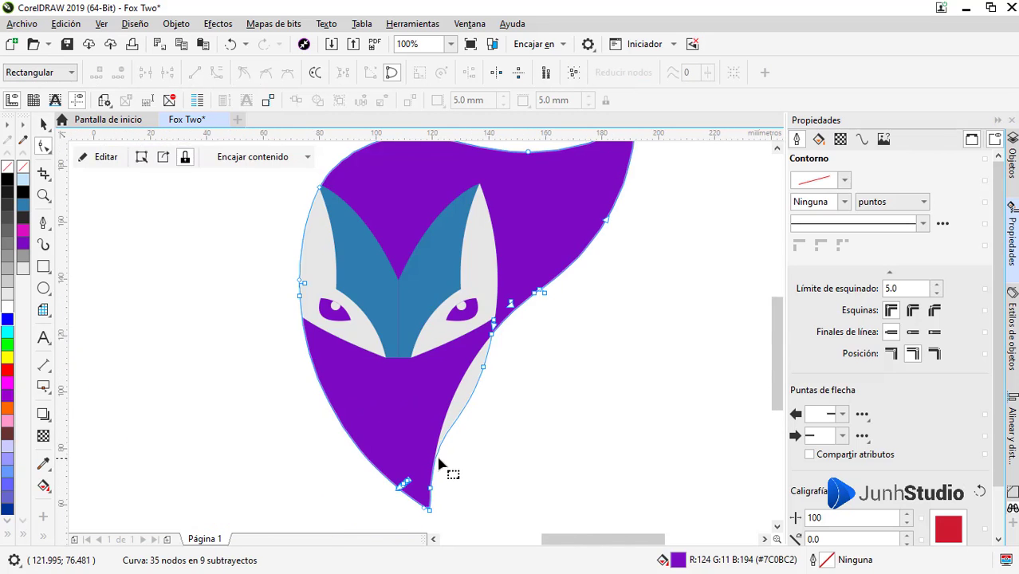
Undo the last node deletion and delete the remaining slit nodes in smaller groups, keeping the silhouette's outer edge
key("ctrl+z")
scroll(441, 456, "up", 3)
scroll(379, 446, "up", 3)
scroll(272, 355, "down", 2)
left_click_drag(210, 316, 253, 413)
key("Delete")
scroll(239, 368, "up", 3)
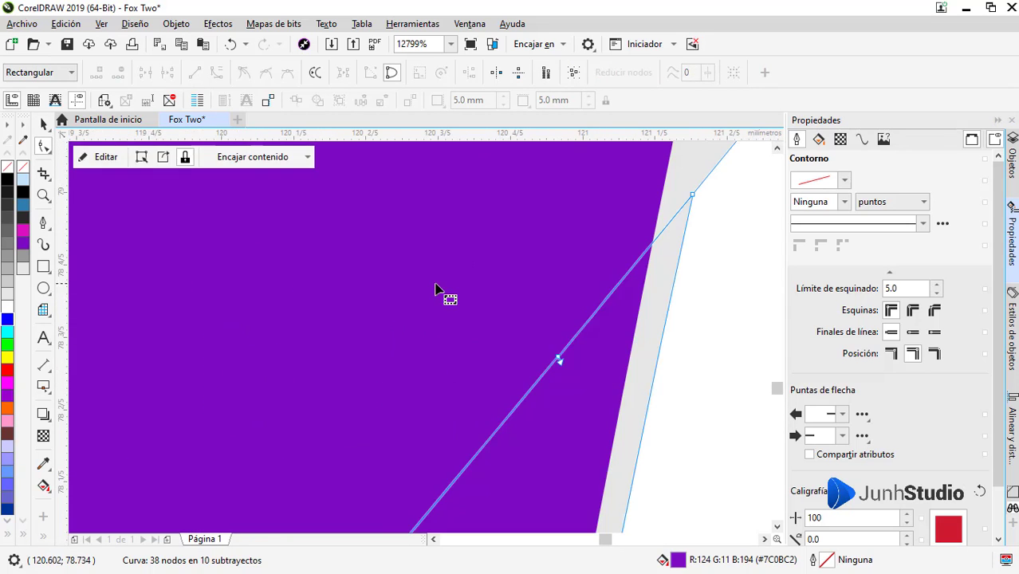
key("Delete")
scroll(614, 296, "down", 4)
key("space")
scroll(432, 444, "down", 3)
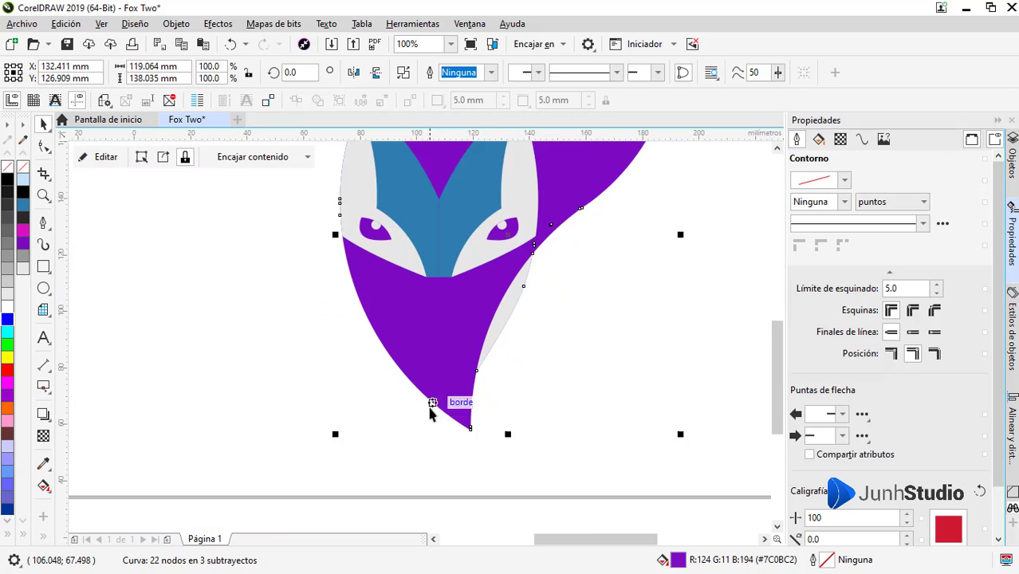
Apply a linear gradient to the clipped grey circle, rising from below the tip to the upper right, with end colour #803AE8
left_click(452, 371, "ctrl")
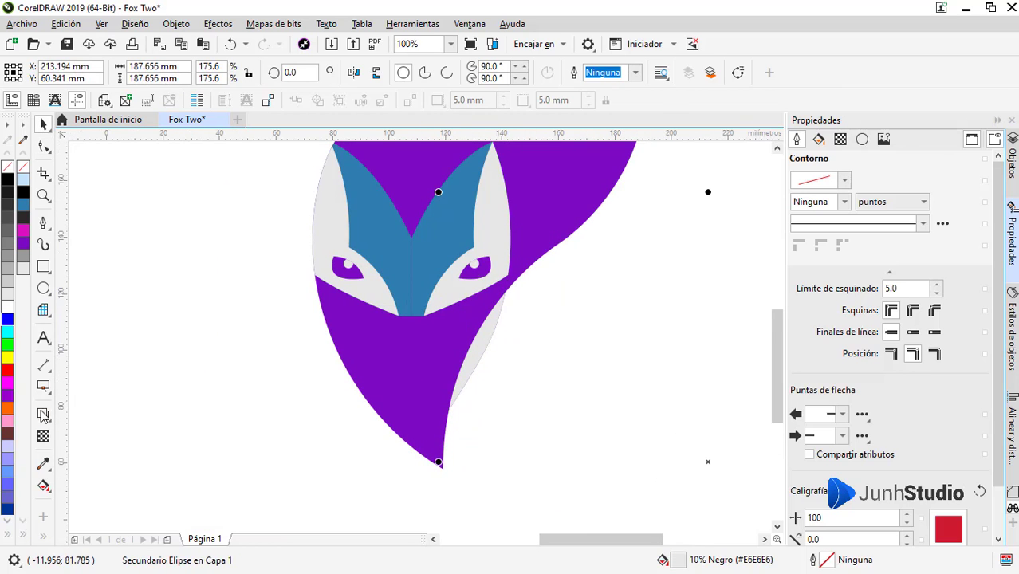
key("g")
left_click_drag(462, 475, 579, 316)
left_click(622, 298)
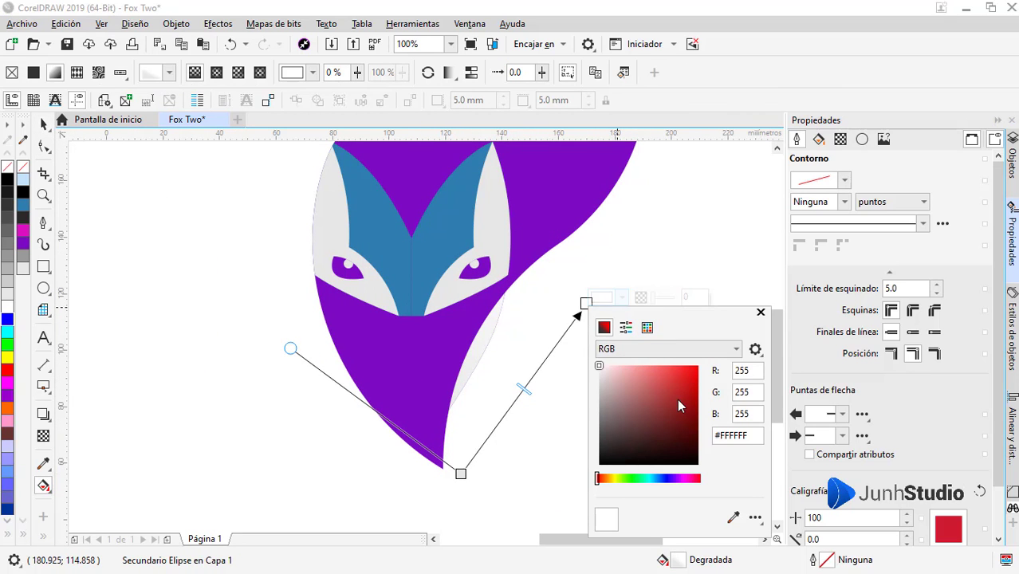
left_click(659, 478)
left_click(665, 452)
left_click(676, 478)
left_click(676, 375)
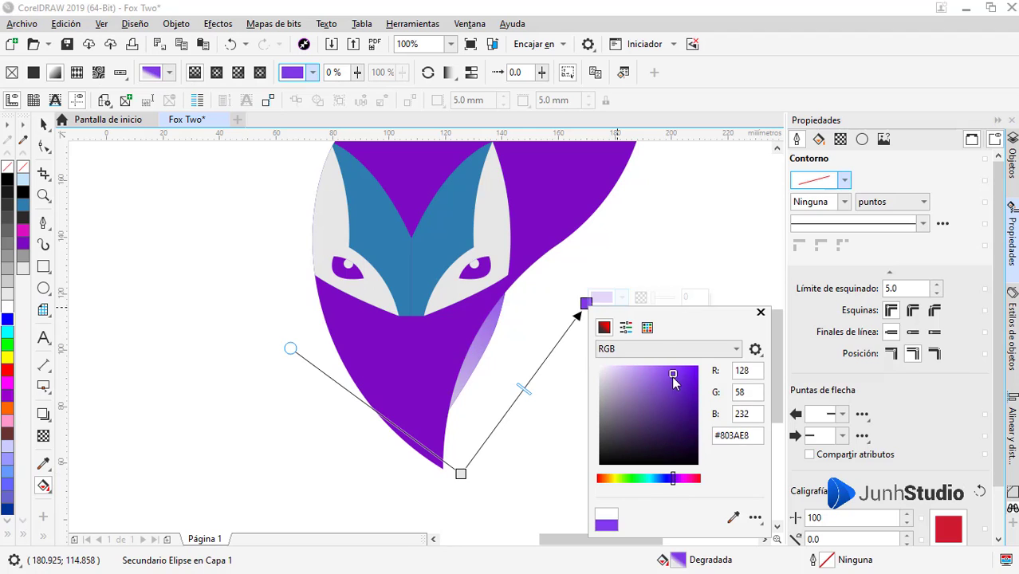
Set the lower start colour of the clipped circle's gradient to dark blue
left_click(461, 473)
left_click(496, 468)
left_click(538, 399)
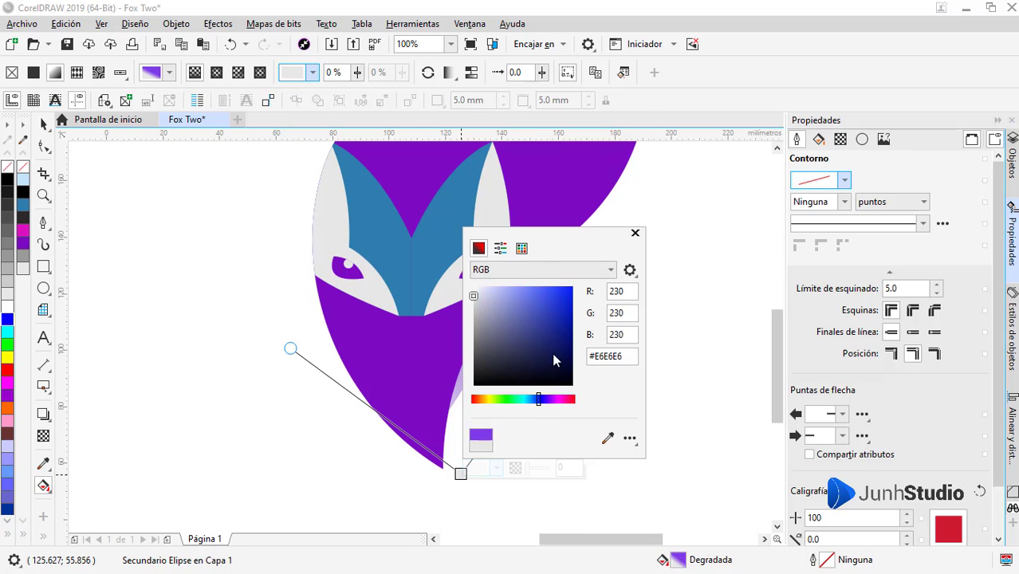
left_click(351, 370)
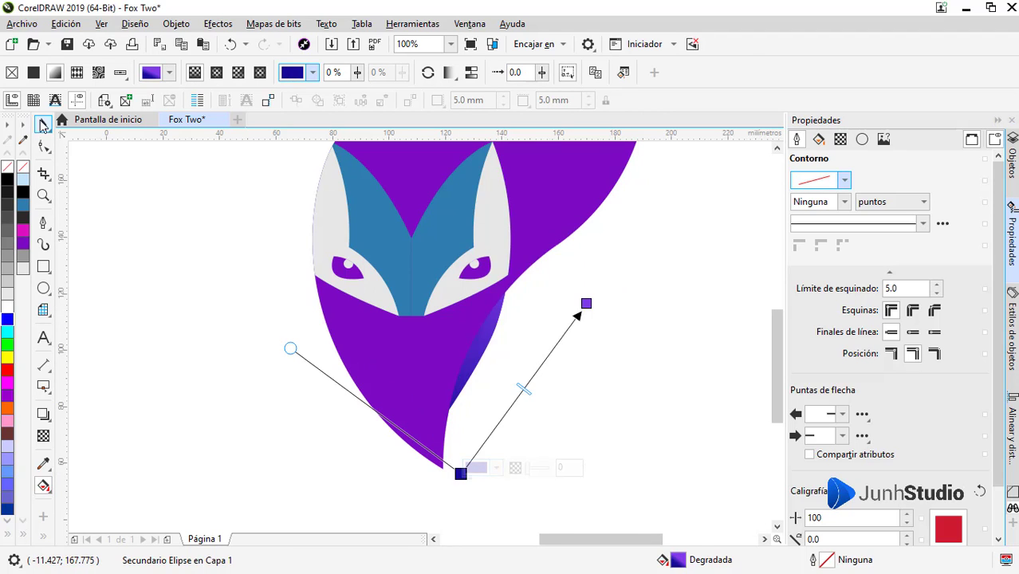
left_click(44, 125)
scroll(511, 409, "down", 1)
scroll(503, 389, "up", 1)
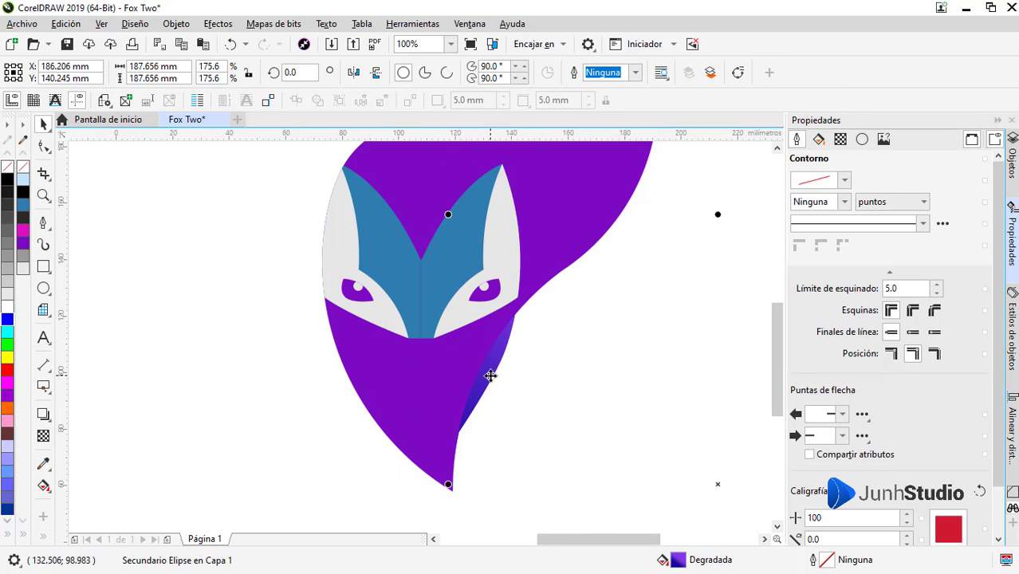
left_click_drag(491, 376, 467, 250)
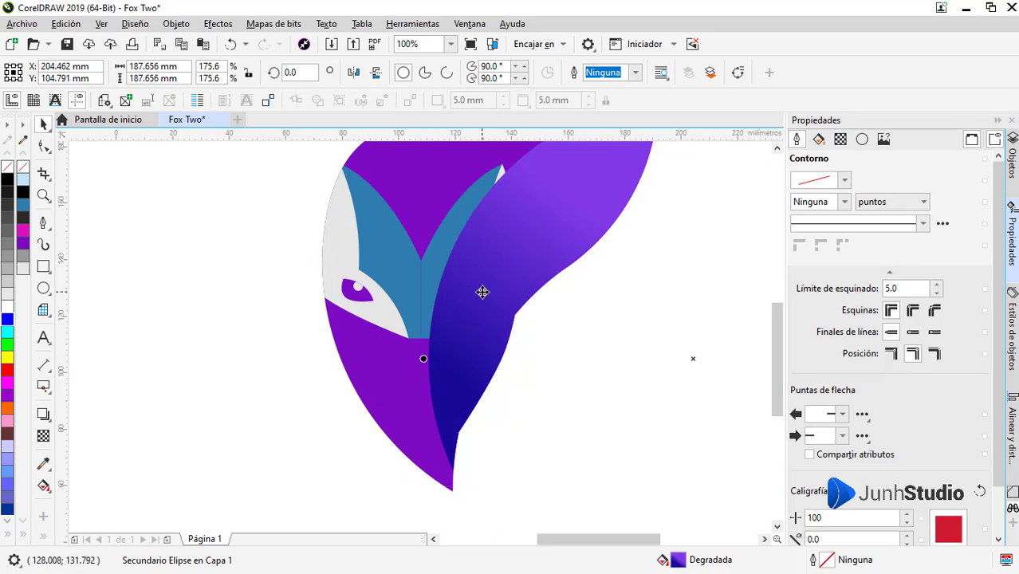
key("ctrl+z")
Duplicate the clipped gradient circle behind the fox face, centred at about X 170.6 mm, Y 165.4 mm
scroll(488, 348, "down", 1)
left_click_drag(489, 359, 426, 201)
scroll(469, 338, "up", 1)
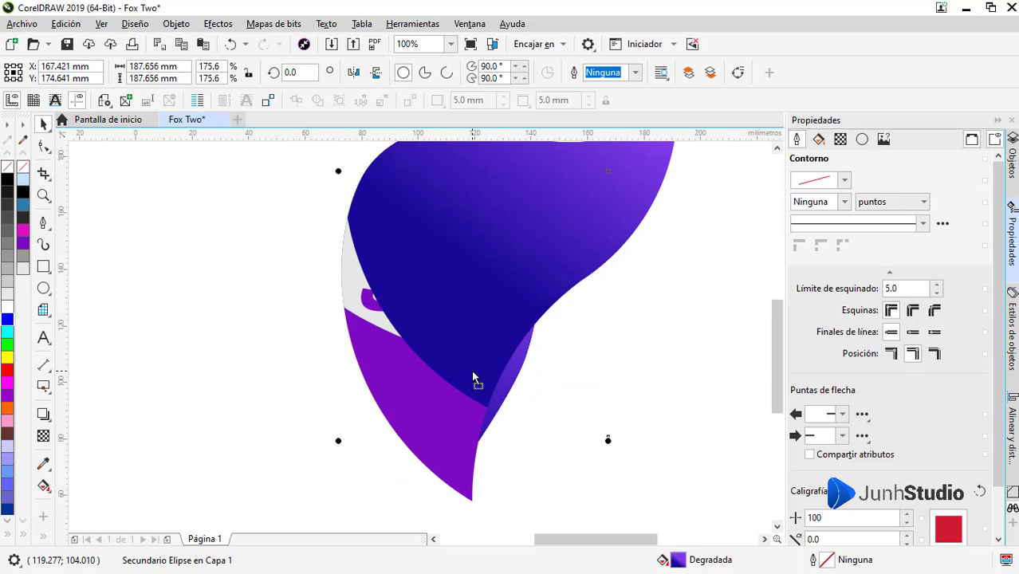
left_click_drag(460, 373, 467, 399)
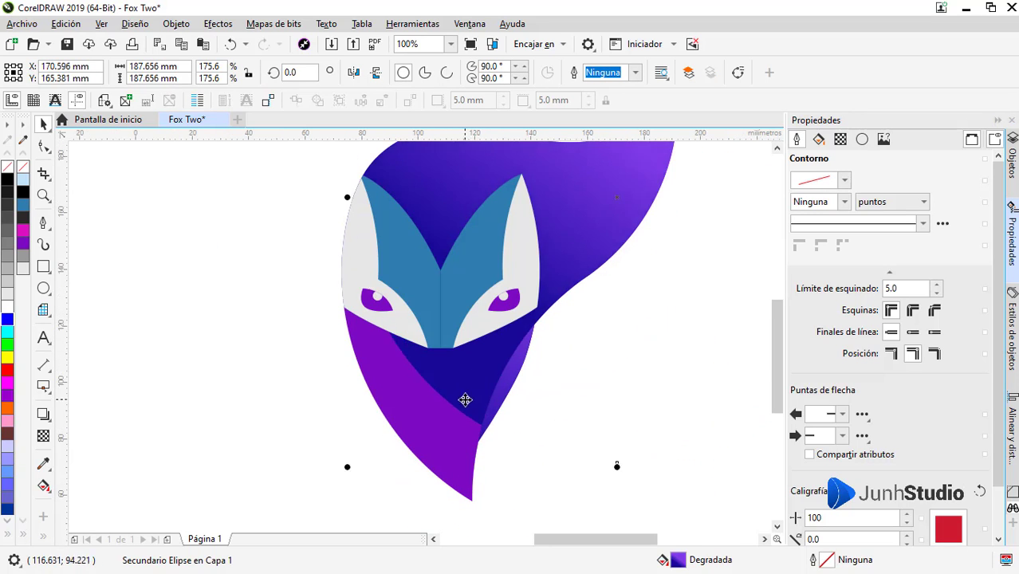
Shrink the duplicated circle to about 99.7 mm across and centre it at about X 138.8 mm, Y 132.8 mm
scroll(465, 401, "down", 1)
left_click_drag(676, 163, 595, 245)
scroll(466, 390, "up", 1)
left_click_drag(455, 396, 476, 401)
scroll(476, 402, "down", 1)
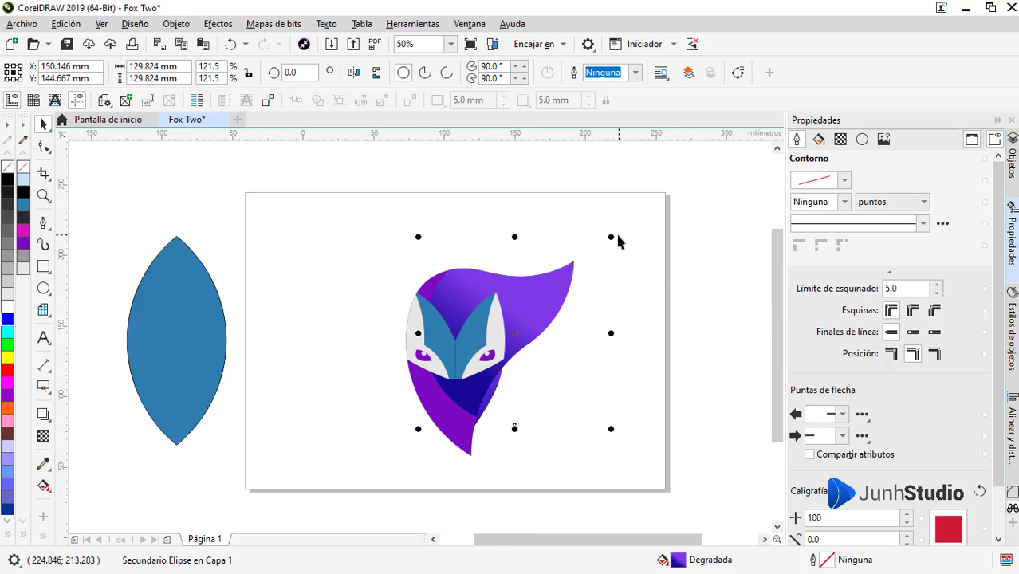
left_click_drag(613, 235, 569, 278)
scroll(460, 402, "up", 1)
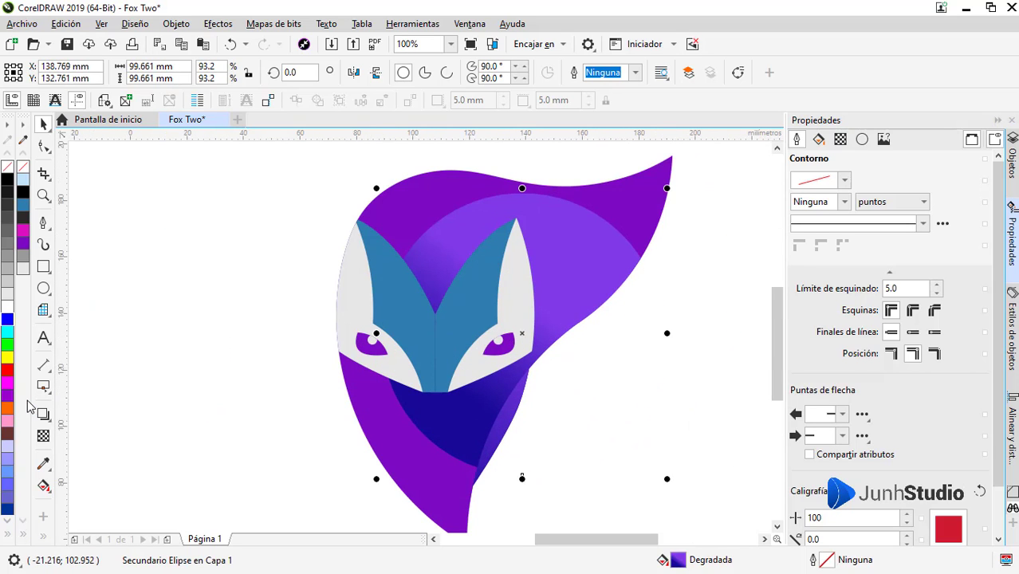
Fill the duplicated circle with white and give it a linear transparency fading toward the upper right
left_click(12, 307)
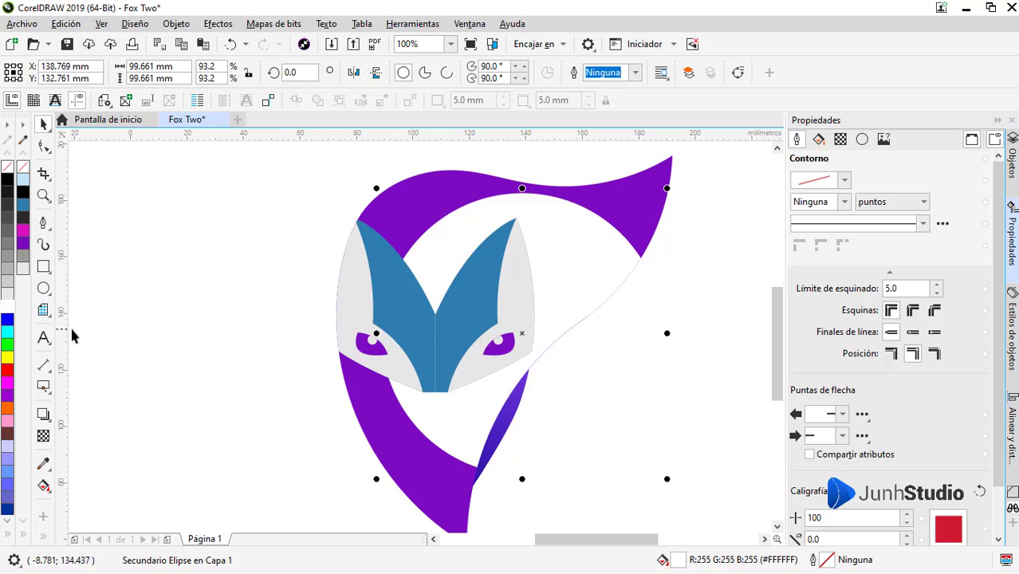
left_click(43, 437)
key("space")
left_click(436, 342)
left_click(104, 157)
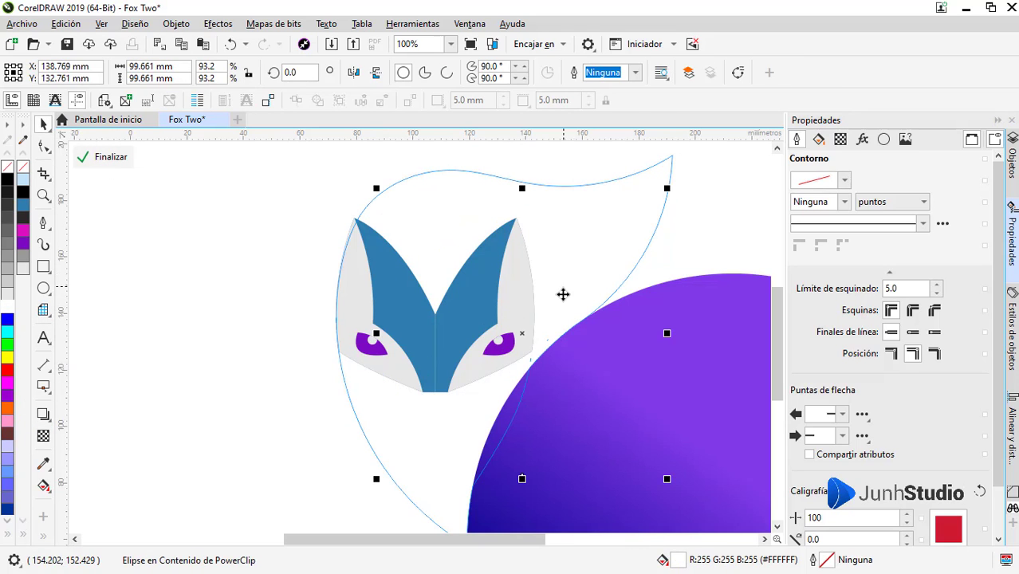
left_click(103, 157)
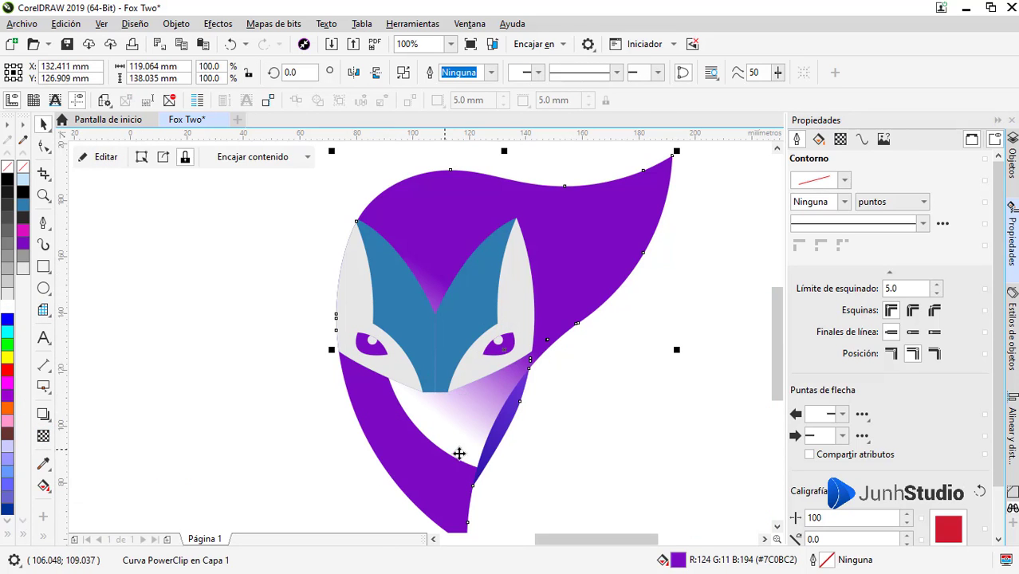
Stretch the white circle's linear transparency from below the jaw's left edge to the right cheek, at about 47.9°
left_click(43, 436)
key("space")
left_click(431, 431, "ctrl")
left_click(43, 436)
left_click_drag(451, 418, 428, 440)
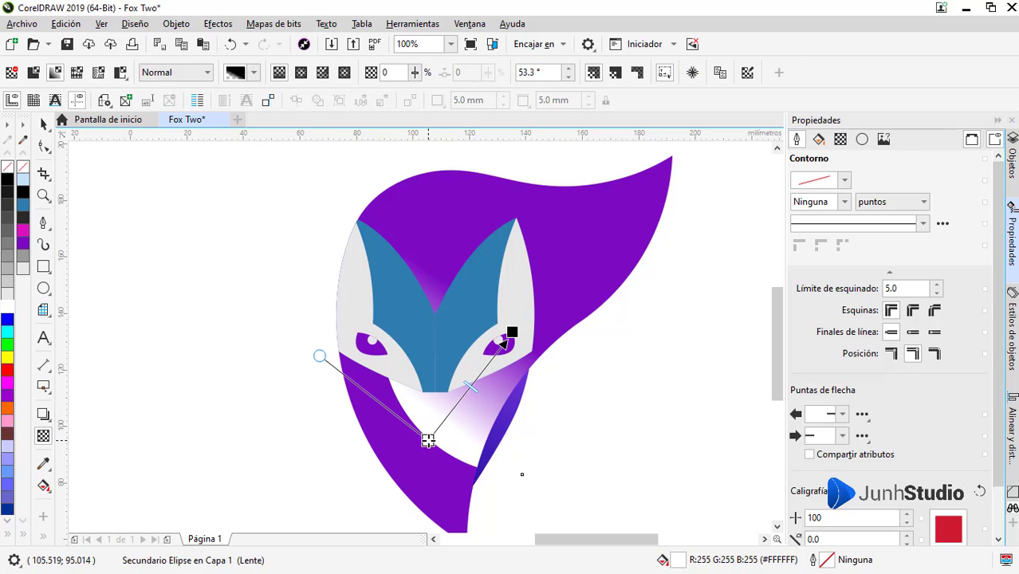
left_click_drag(512, 332, 530, 316)
left_click_drag(443, 428, 432, 443)
left_click_drag(531, 317, 485, 341)
left_click_drag(429, 455, 378, 509)
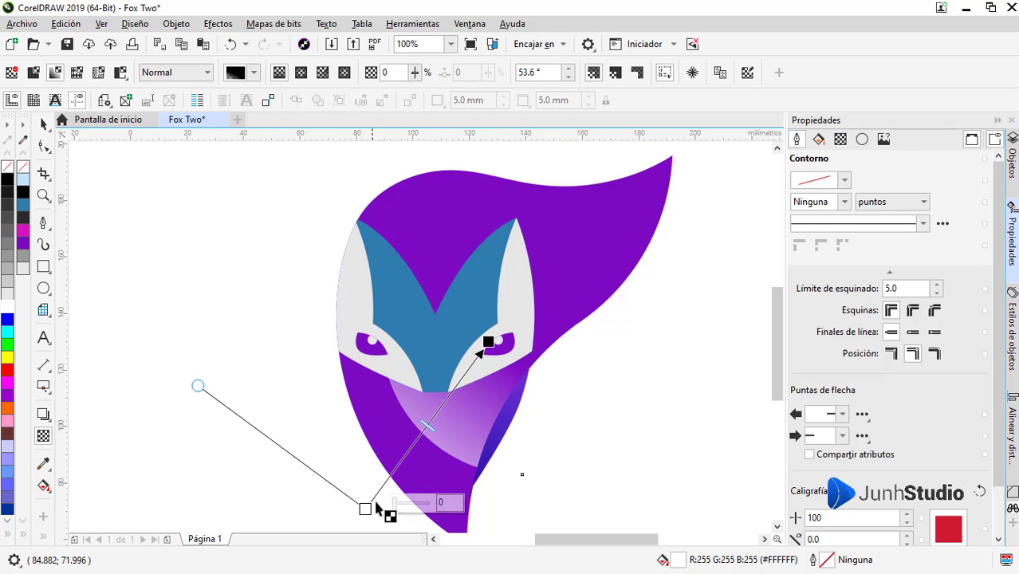
left_click_drag(489, 342, 531, 326)
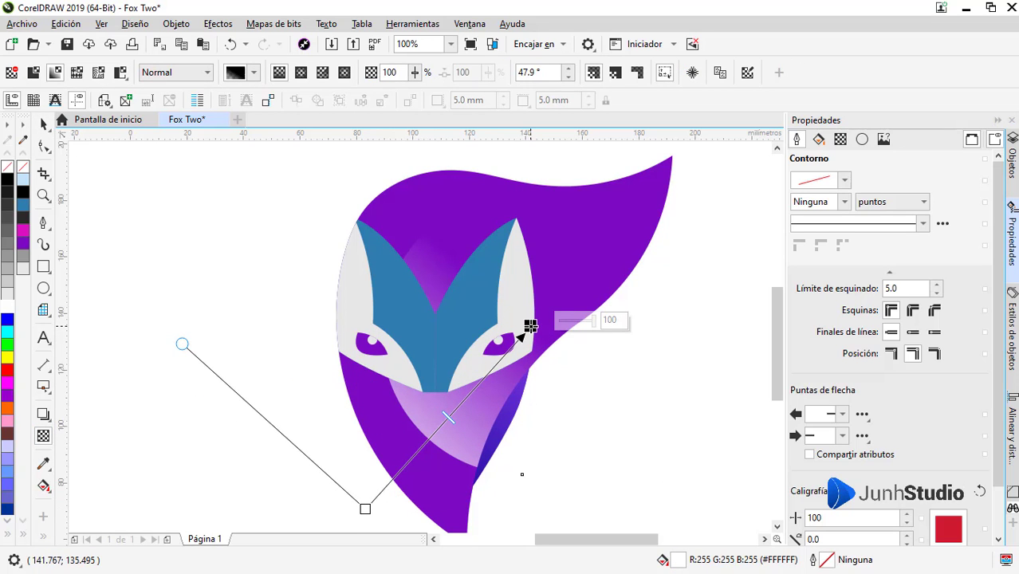
Remove the stray nodes beside the right cheek and move the silhouette's edge node onto the face's right corner
key("F10")
left_click(576, 307)
scroll(555, 359, "up", 6)
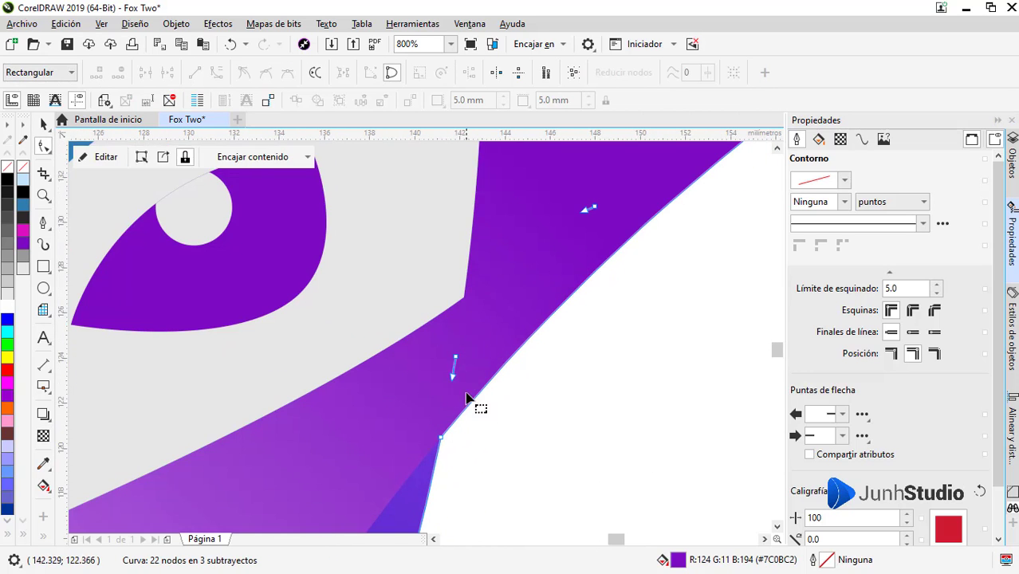
left_click_drag(445, 439, 469, 300)
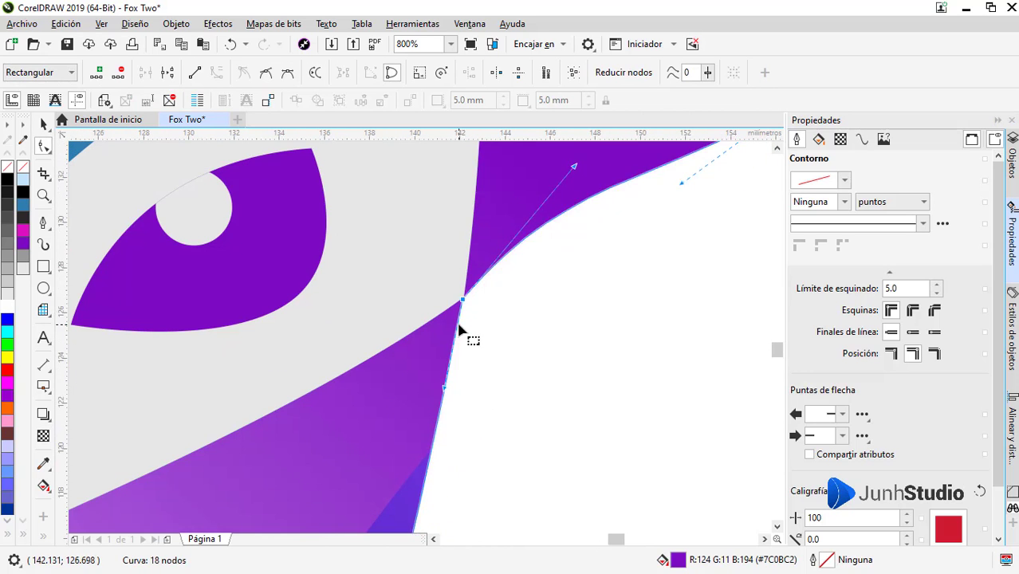
scroll(462, 328, "down", 2)
scroll(468, 315, "down", 1)
scroll(474, 305, "up", 1)
left_click_drag(333, 359, 341, 389)
scroll(331, 391, "down", 2)
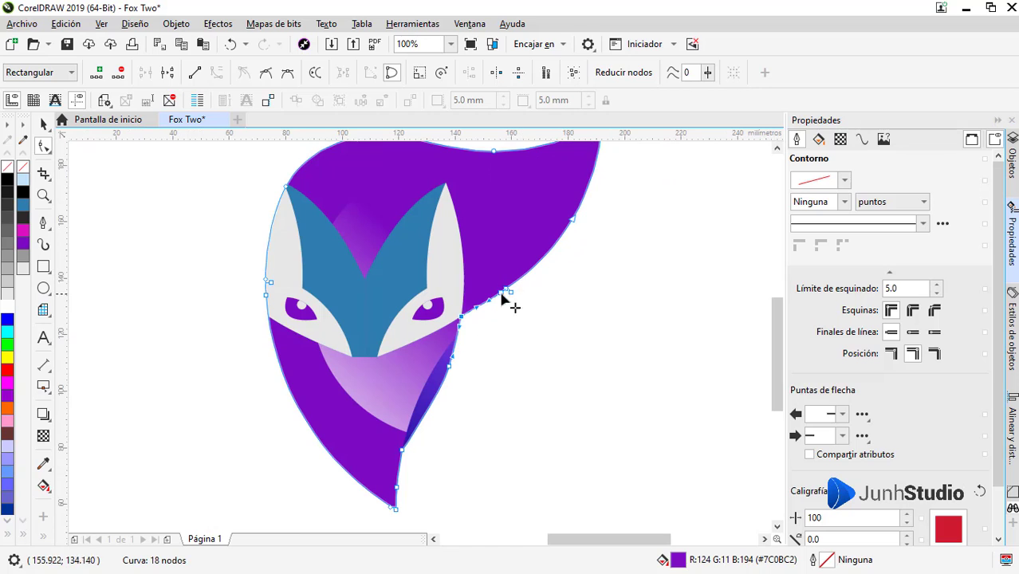
Delete the extra nodes on the lower edge of the purple hair to smooth its curve
left_click_drag(498, 284, 527, 311)
key("Delete")
key("space")
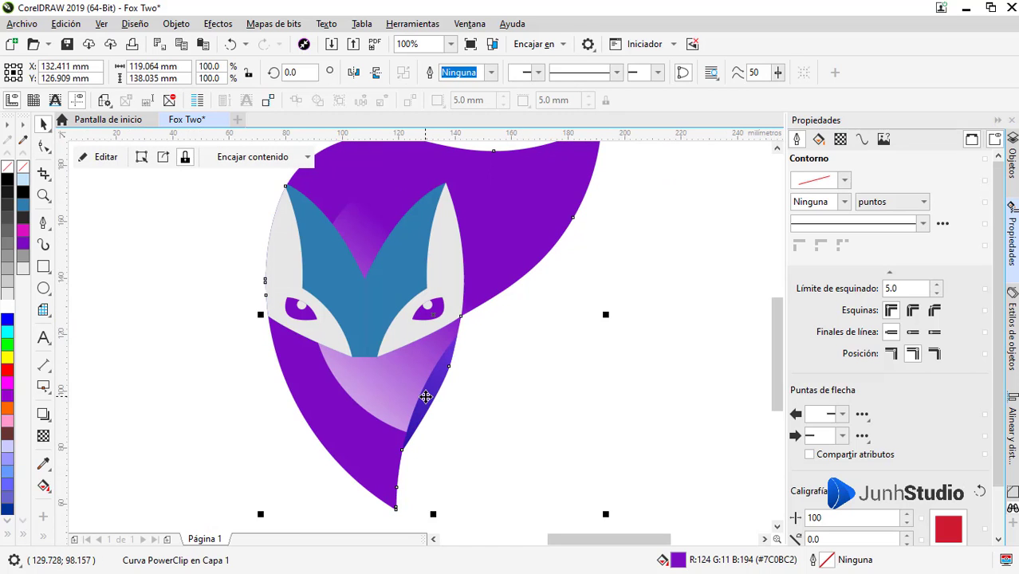
Shrink the lower gradient circle to about 151.9 mm across and centre it at about X 194.3 mm, Y 68.5 mm
left_click(426, 397, "ctrl")
scroll(610, 456, "down", 1)
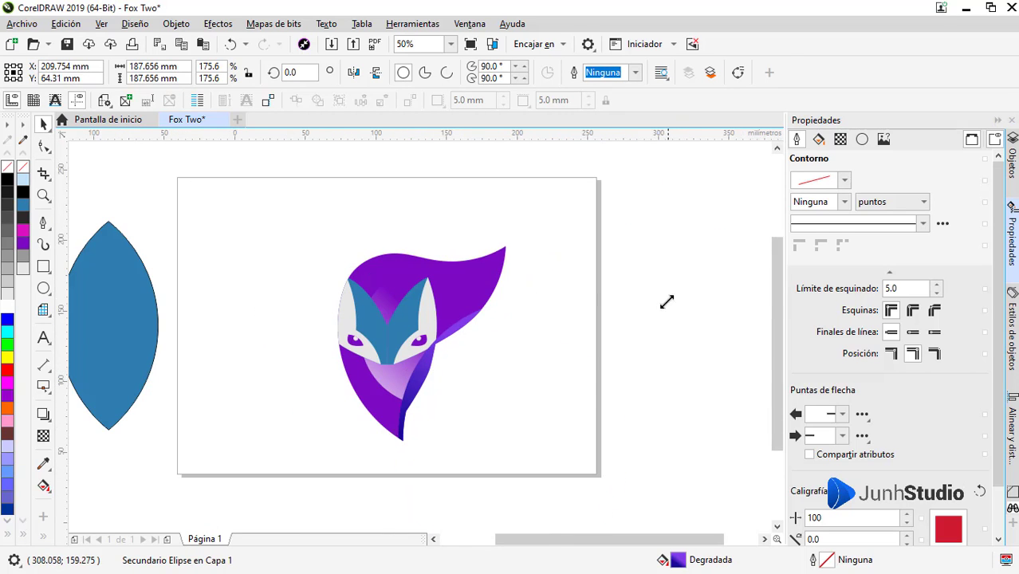
left_click_drag(667, 303, 613, 350)
scroll(426, 405, "up", 1)
left_click_drag(585, 509, 593, 449)
scroll(423, 351, "down", 1)
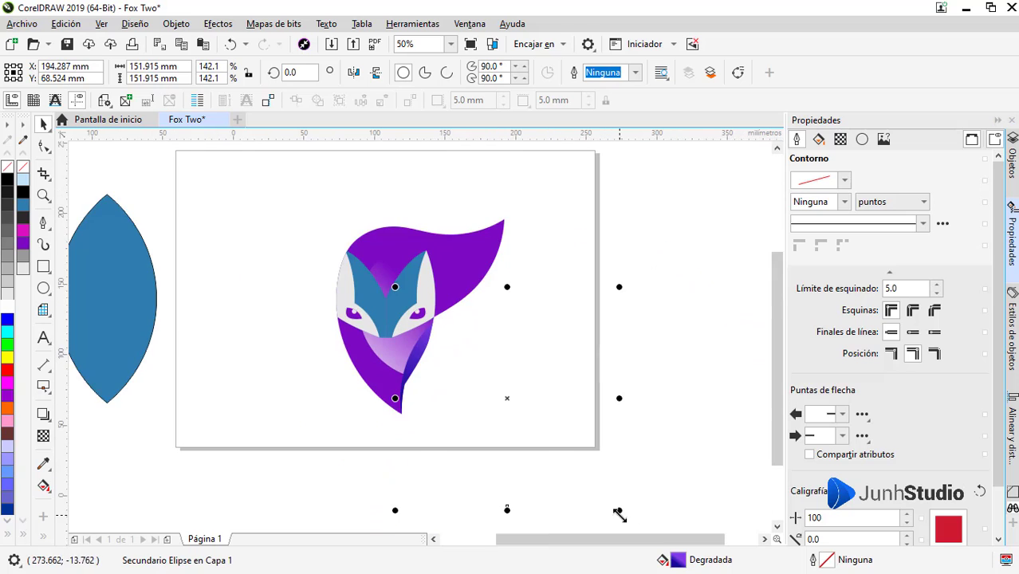
Reduce the lower gradient circle to about 127.1 mm across, centred at about X 178.7 mm, Y 74.6 mm
left_click_drag(620, 516, 590, 485)
scroll(404, 365, "up", 1)
left_click_drag(577, 402, 569, 412)
scroll(514, 373, "down", 1)
left_click_drag(644, 296, 641, 302)
scroll(482, 383, "up", 1)
left_click_drag(603, 405, 605, 407)
scroll(605, 410, "down", 1)
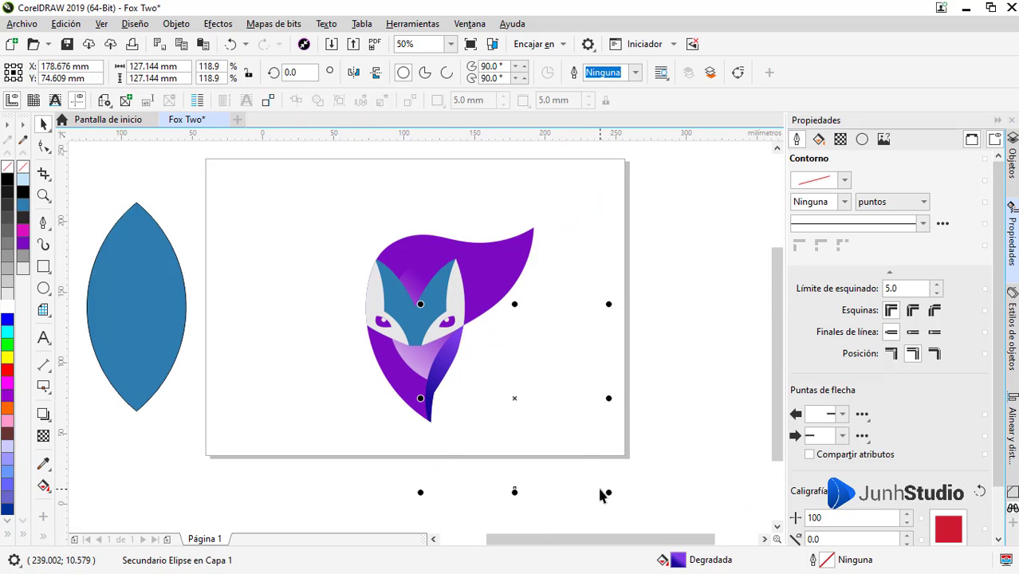
Fine-tune the lower gradient circle to about 120.7 mm across, centred at about X 176.6 mm, Y 77.0 mm
left_click_drag(604, 488, 600, 481)
scroll(558, 399, "up", 1)
left_click_drag(541, 367, 535, 364)
scroll(535, 365, "down", 1)
scroll(478, 306, "up", 1)
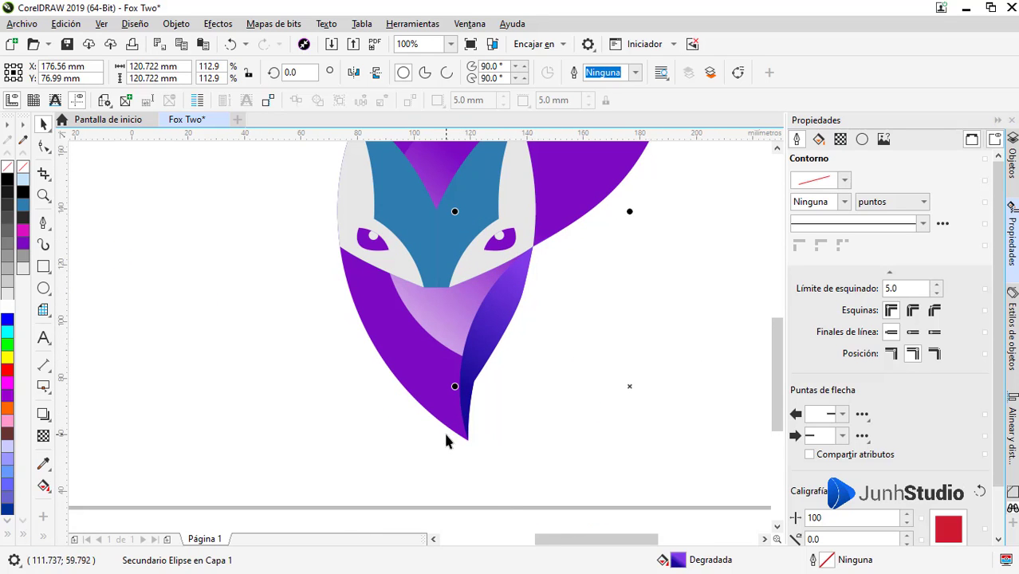
Delete the extra nodes on the right edge of the silhouette's lower tip, below the dark gradient circle
key("F10")
left_click(471, 382)
scroll(473, 435, "up", 2)
left_click_drag(482, 401, 429, 404)
scroll(430, 404, "down", 1)
scroll(437, 484, "up", 1)
left_click_drag(459, 435, 435, 444)
key("Delete")
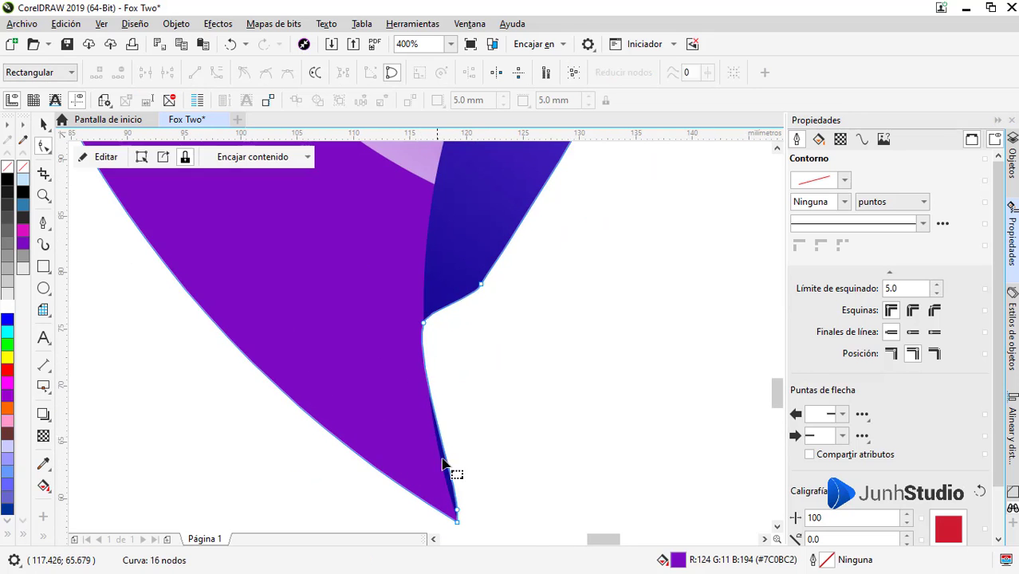
Delete the remaining surplus nodes next to the silhouette's lowest point so the tip ends in a single sharp corner
scroll(452, 496, "up", 1)
scroll(451, 394, "down", 1)
scroll(463, 451, "up", 1)
left_click(448, 491)
left_click_drag(448, 371, 419, 413)
scroll(419, 412, "down", 1)
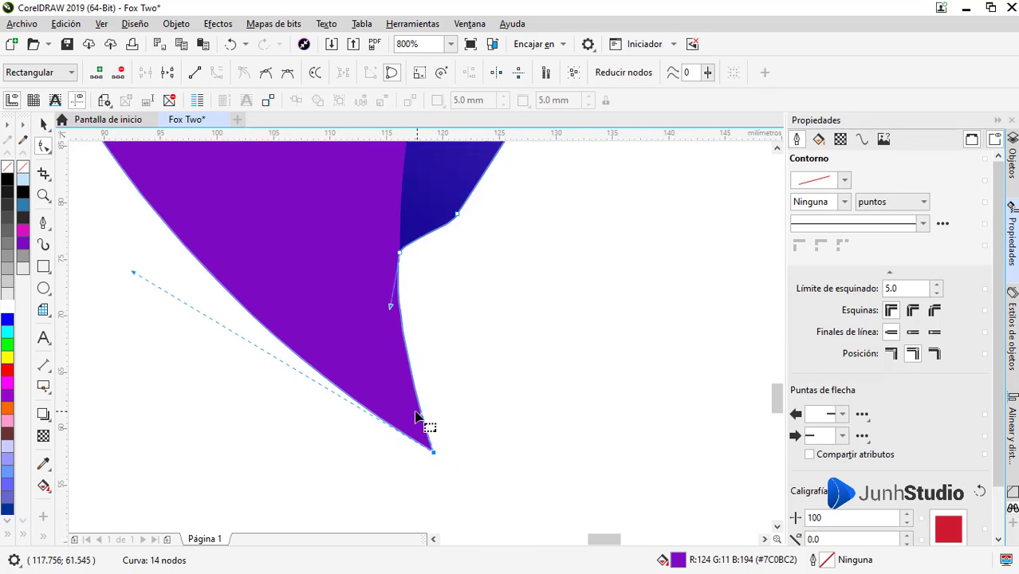
Reshape the notch where the dark gradient circle meets the lower tip and remove the extra nodes around it
scroll(397, 245, "up", 1)
left_click_drag(381, 368, 393, 372)
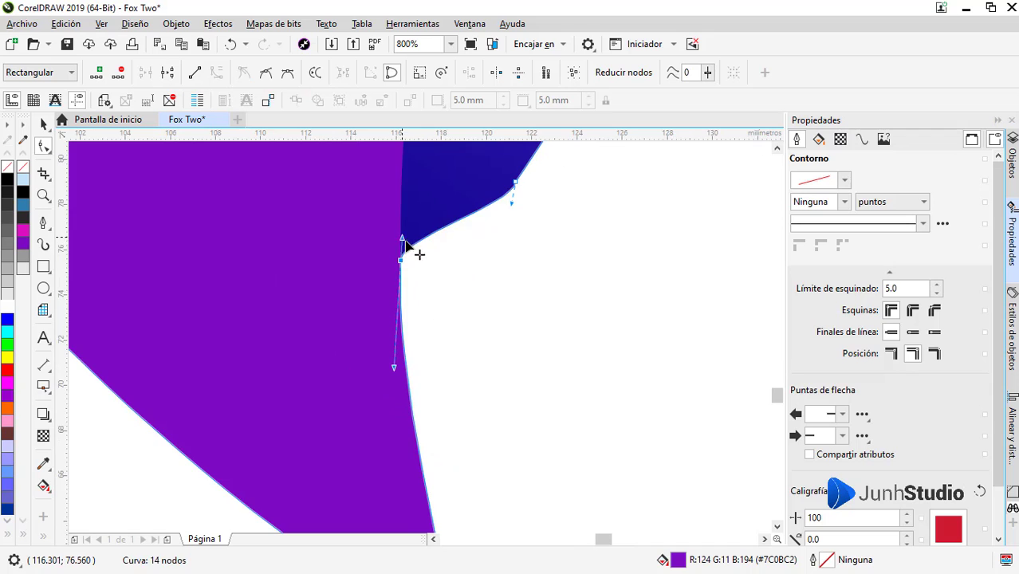
scroll(431, 288, "down", 3)
scroll(447, 375, "up", 3)
double_click(424, 387)
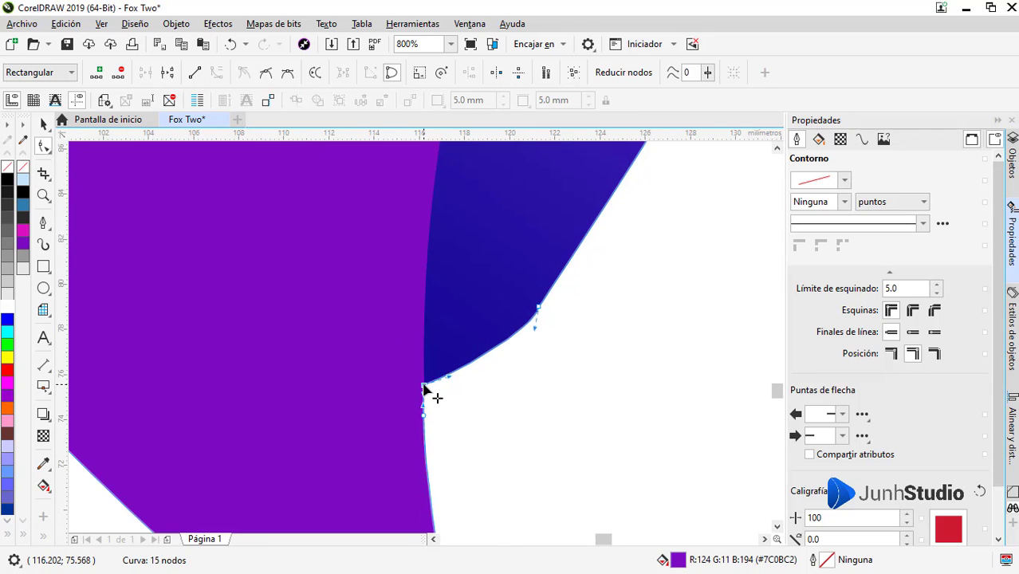
double_click(425, 387)
left_click_drag(424, 387, 548, 321)
scroll(549, 322, "down", 3)
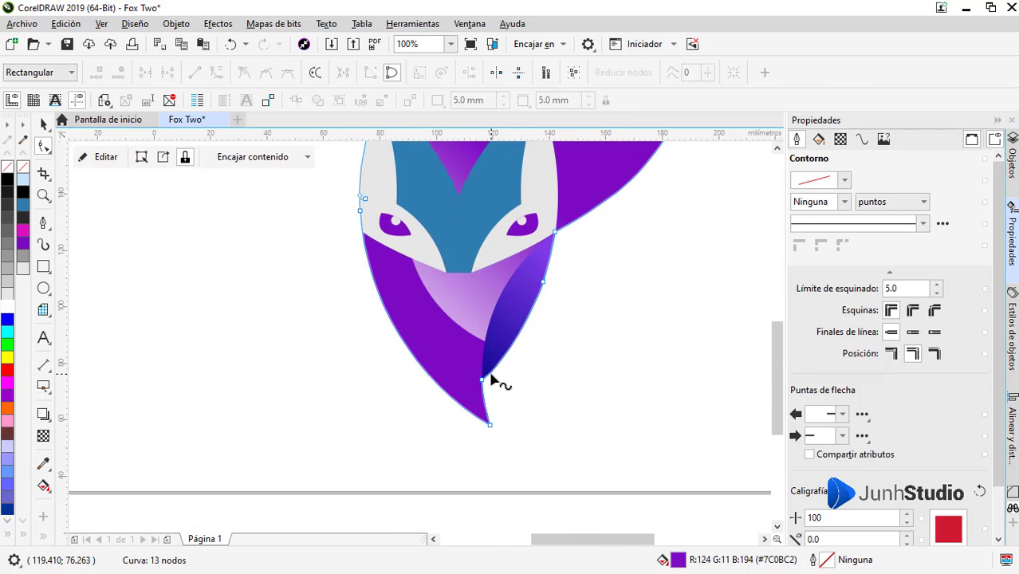
Draw a closed Pen curve along the silhouette's lower left edge, about 56 mm wide and 74 mm high
key("space")
left_click(480, 451)
scroll(479, 367, "down", 1)
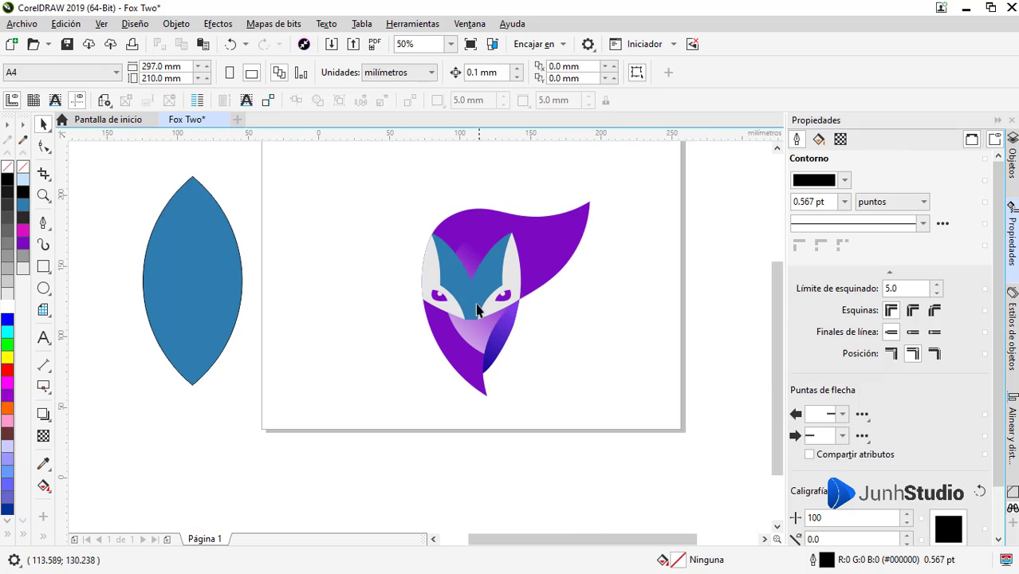
left_click(43, 222)
scroll(540, 424, "up", 1)
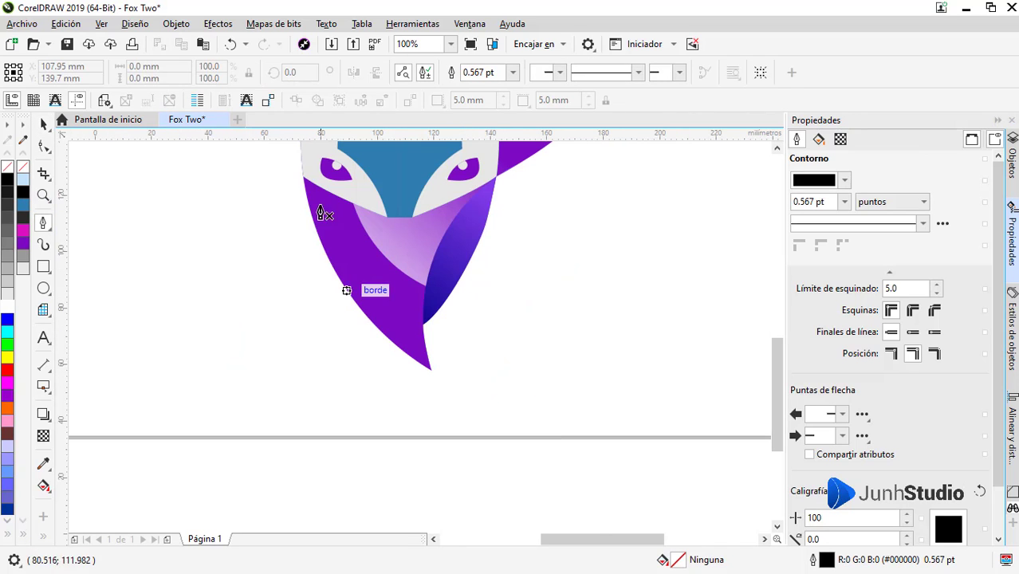
left_click_drag(426, 348, 524, 410)
left_click(394, 380)
left_click_drag(303, 179, 300, 280)
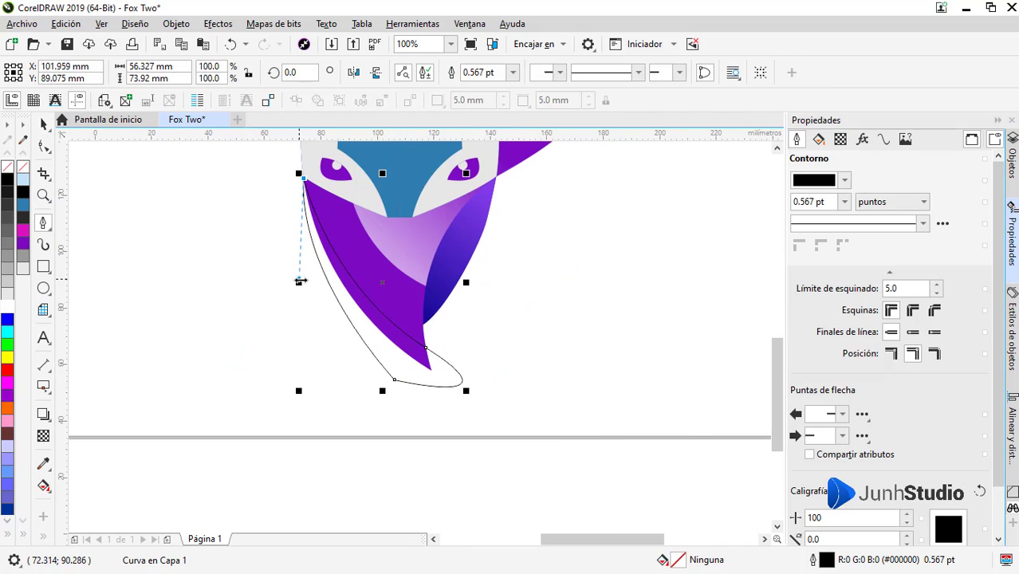
Fill the edge curve with dark grey #292829, remove its outline and apply a linear transparency fading down towards the tip
key("space")
left_click(23, 217)
right_click(23, 167)
left_click(43, 436)
left_click_drag(303, 195, 390, 354)
scroll(385, 354, "down", 1)
scroll(366, 277, "up", 1)
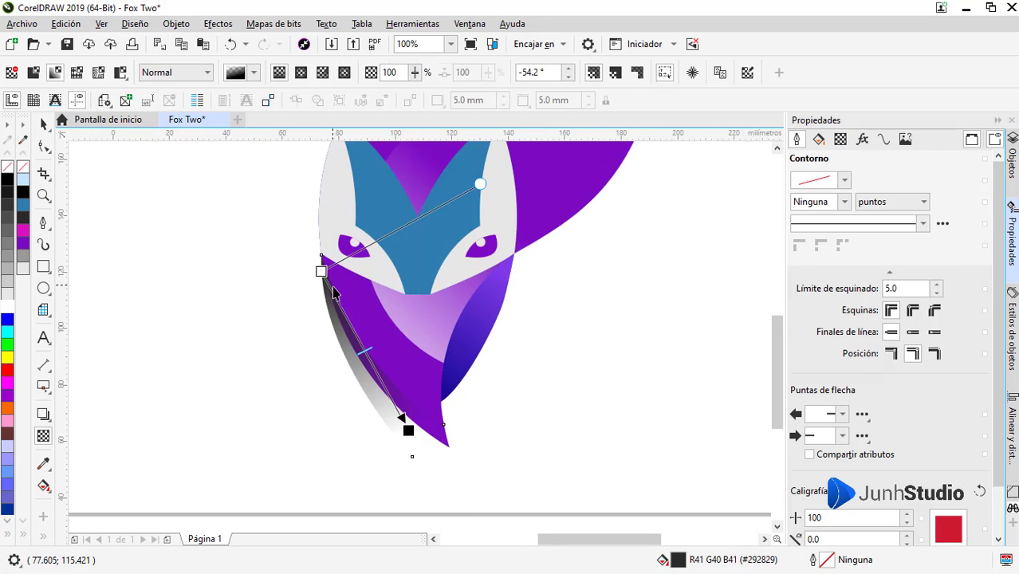
PowerClip the dark shading curve inside the purple silhouette
right_click(333, 293)
left_click(398, 130)
left_click(392, 326)
scroll(512, 403, "down", 1)
Apply a linear gradient to the silhouette from a blue start at the lower left to the hair tip
left_click(466, 388)
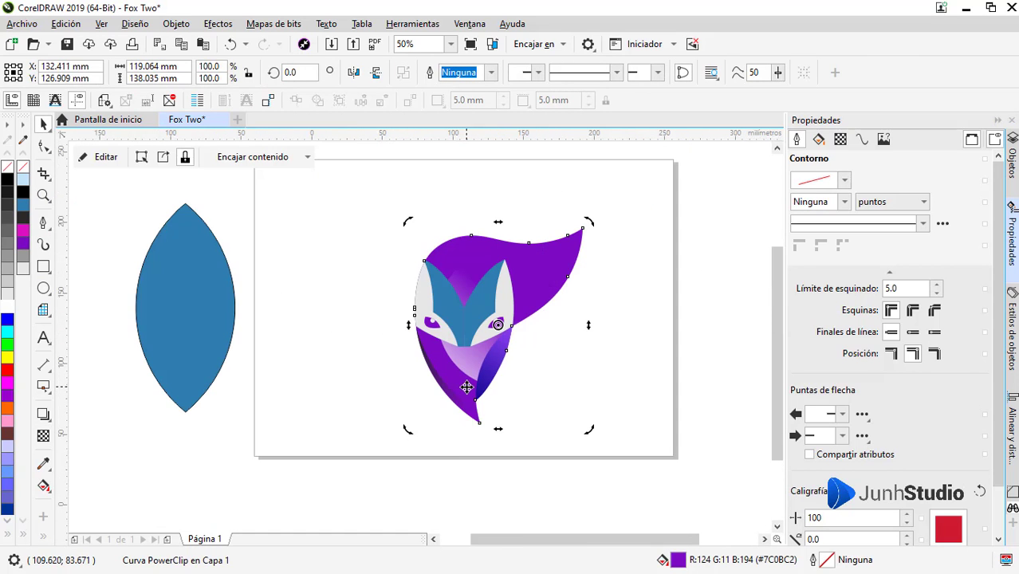
left_click(44, 486)
left_click_drag(426, 382, 447, 379)
left_click(480, 375)
left_click(528, 305)
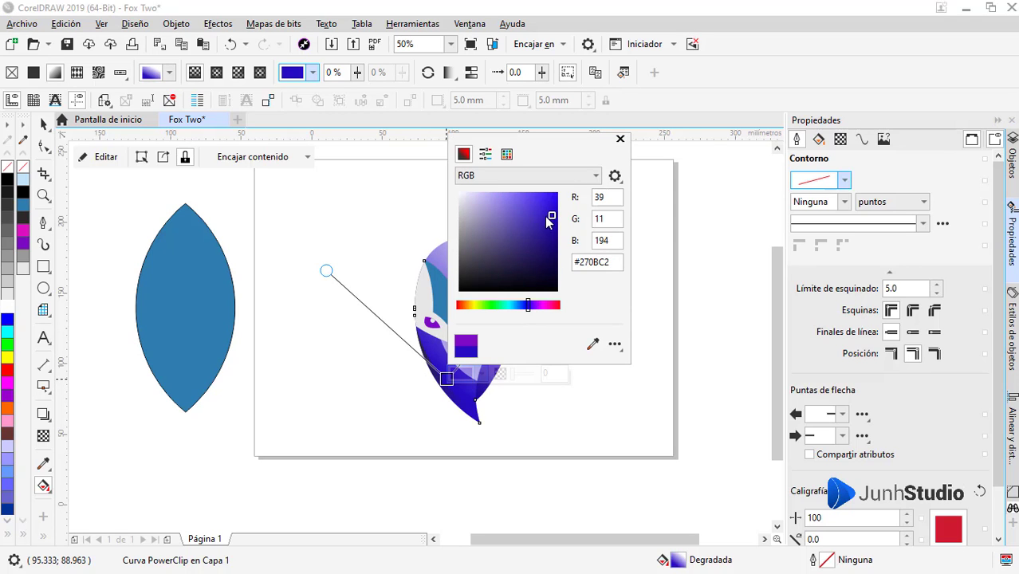
left_click(522, 305)
left_click_drag(553, 258, 581, 237)
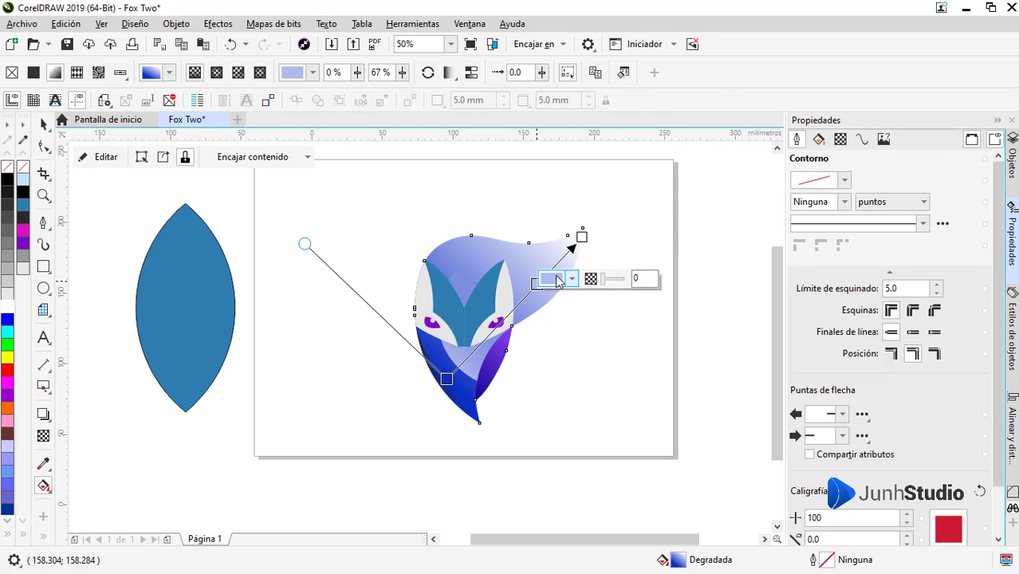
Set the silhouette gradient's end colour to bright green and its 67% colour node to a light green
left_click(558, 279)
left_click(637, 412)
left_click(669, 308)
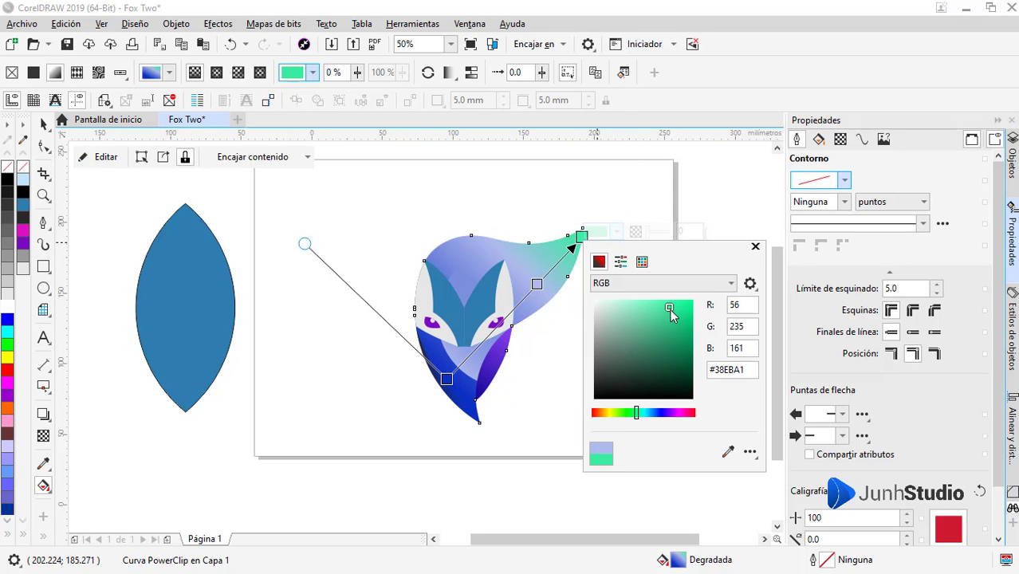
left_click(538, 285)
left_click(538, 285)
left_click(557, 279)
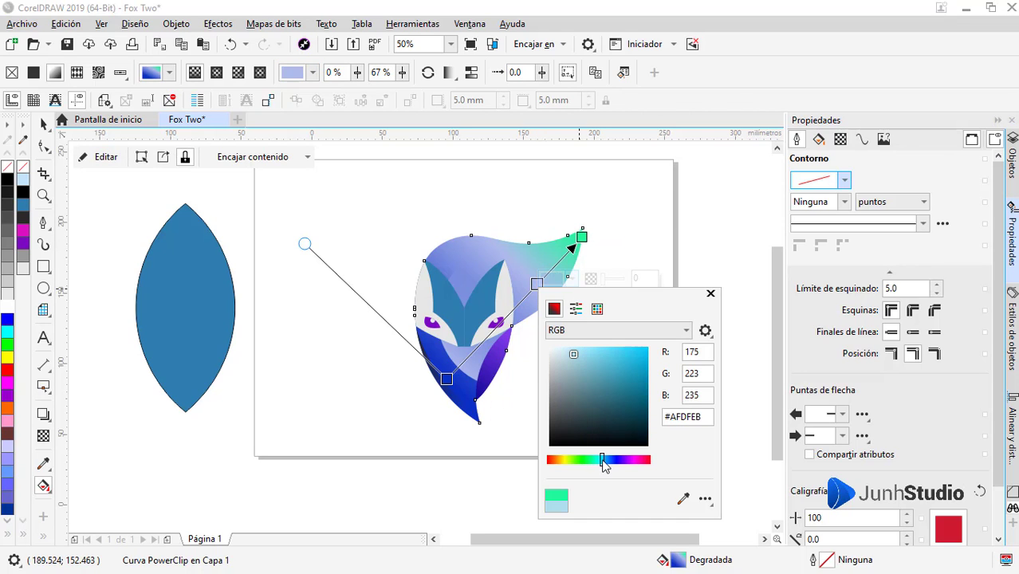
left_click(596, 460)
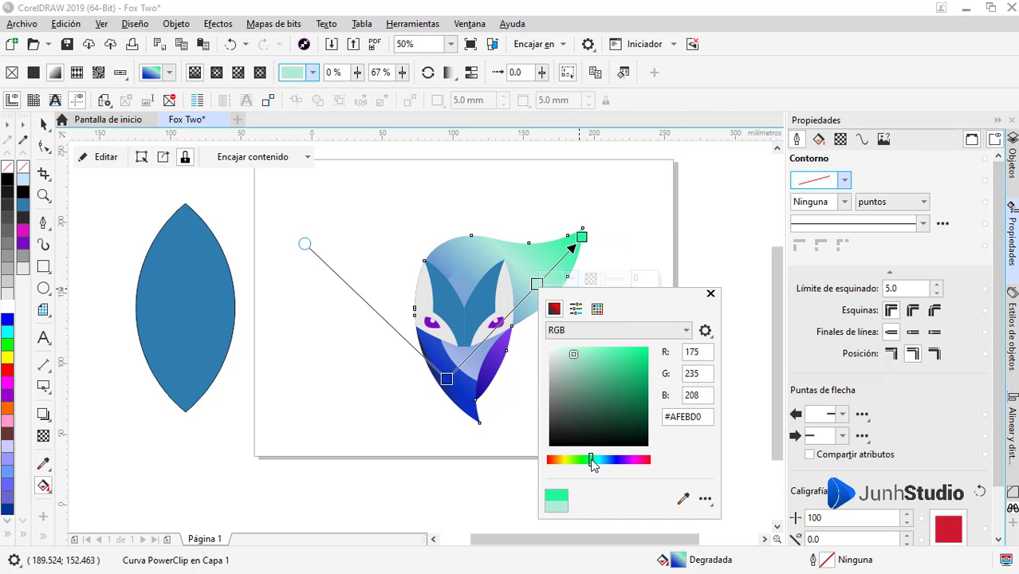
left_click(591, 358)
Add a colour node at 49% of the silhouette gradient and set it to #5AA4BA
double_click(512, 310)
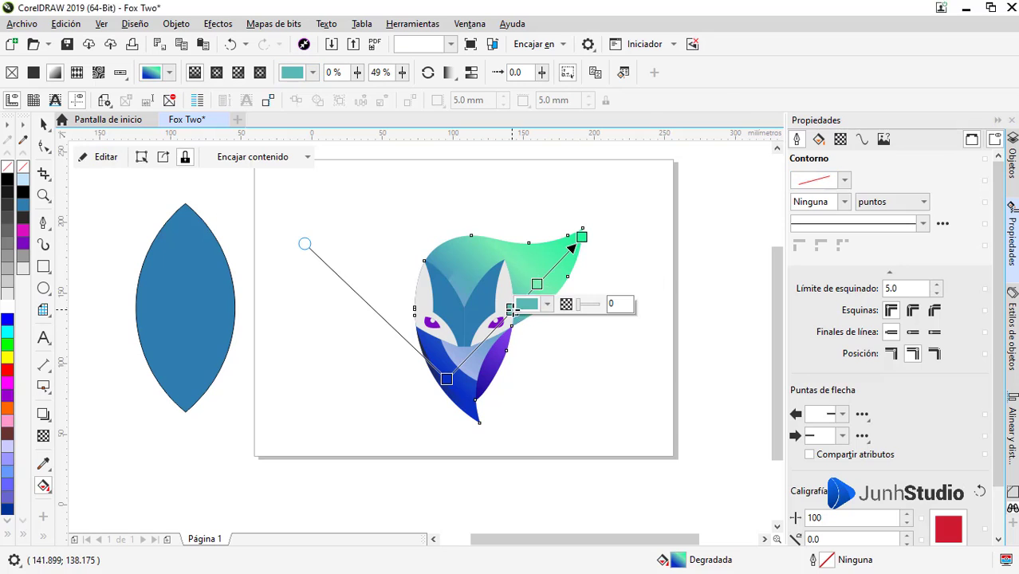
left_click(530, 305)
left_click(583, 485)
left_click(579, 484)
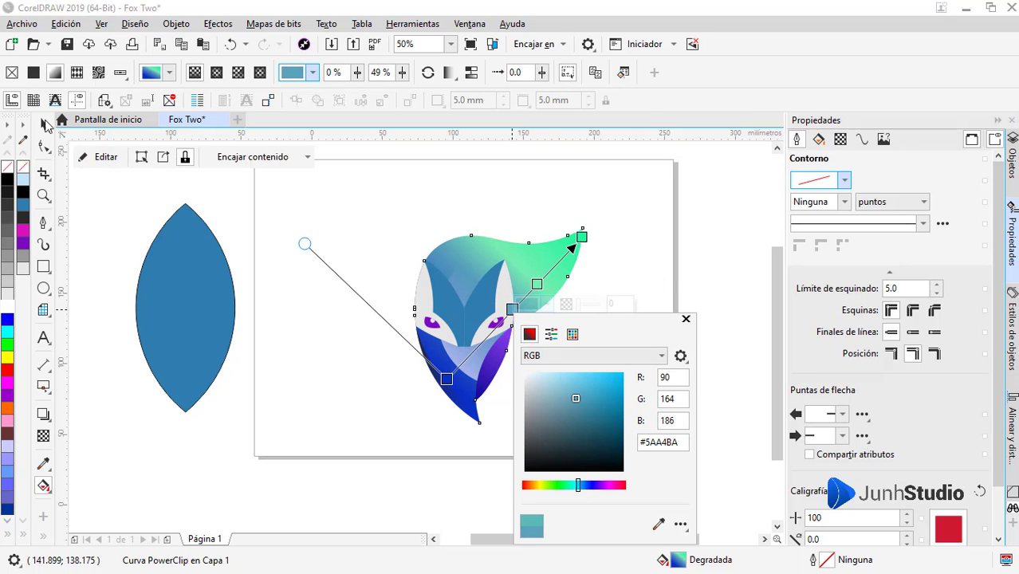
left_click(43, 125)
left_click(654, 349)
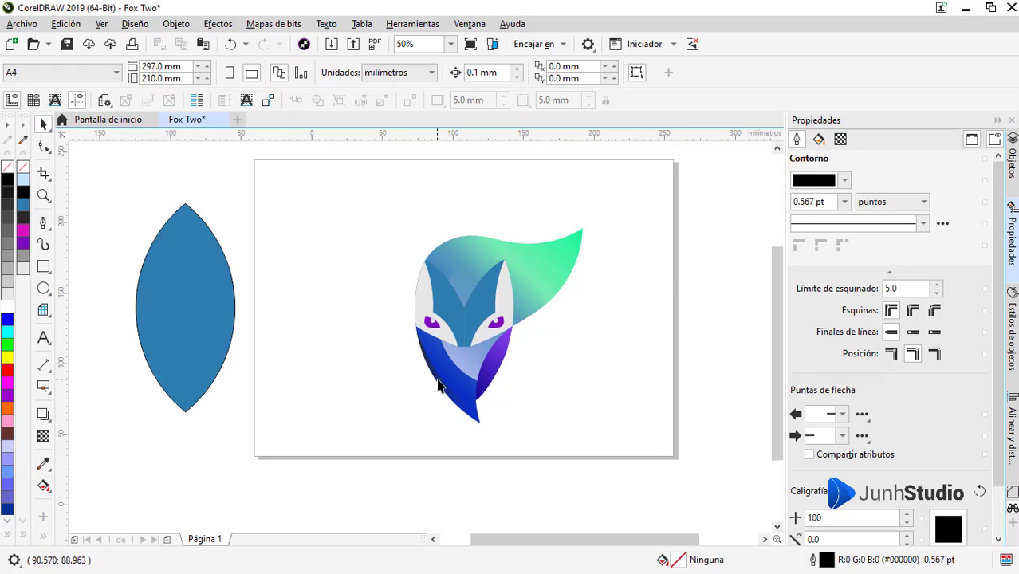
Change the purple end colour of the lower right gradient circle to light blue #6089F0
left_click(439, 381)
left_click(497, 361, "ctrl")
key("g")
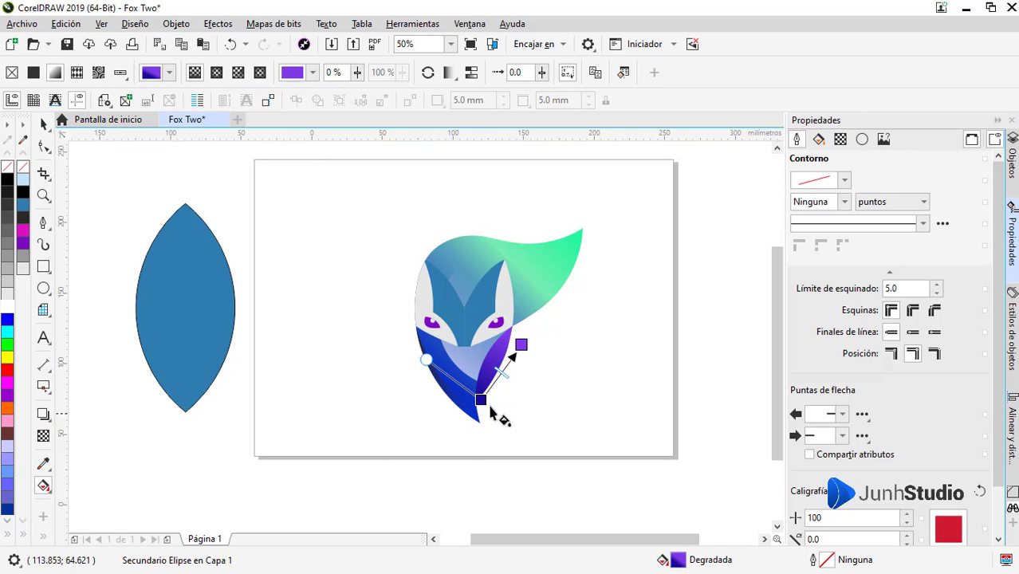
left_click(521, 343)
left_click(556, 339)
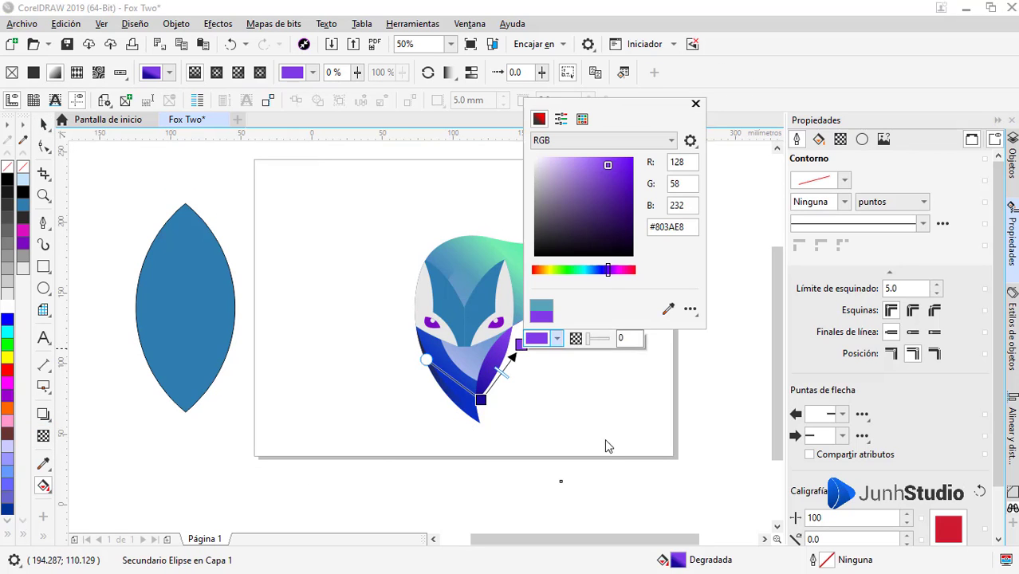
left_click(596, 269)
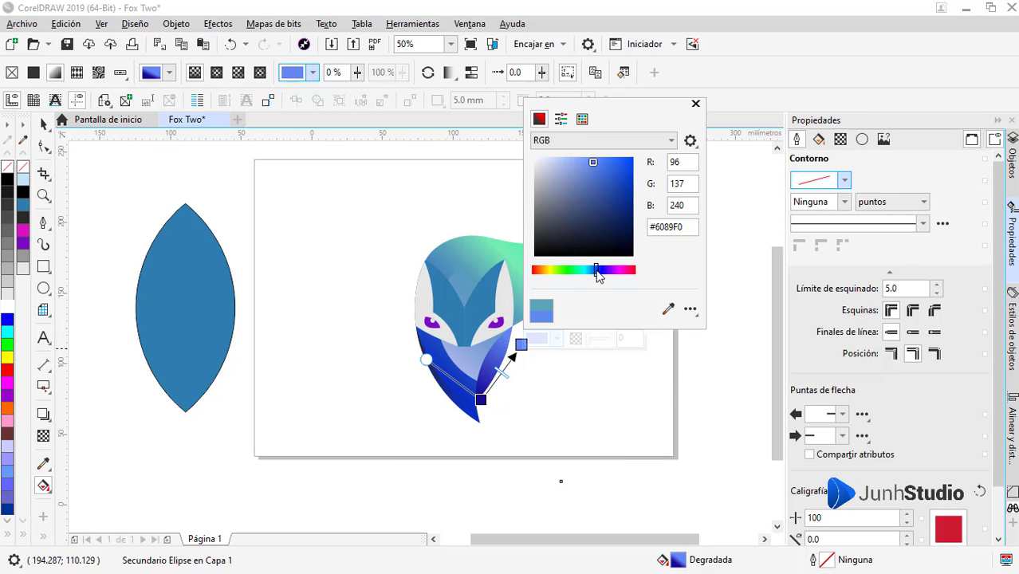
key("Escape")
key("space")
Apply a linear gradient across the left eye from its outer corner, with a dark blue start colour
scroll(432, 324, "up", 4)
left_click(430, 323)
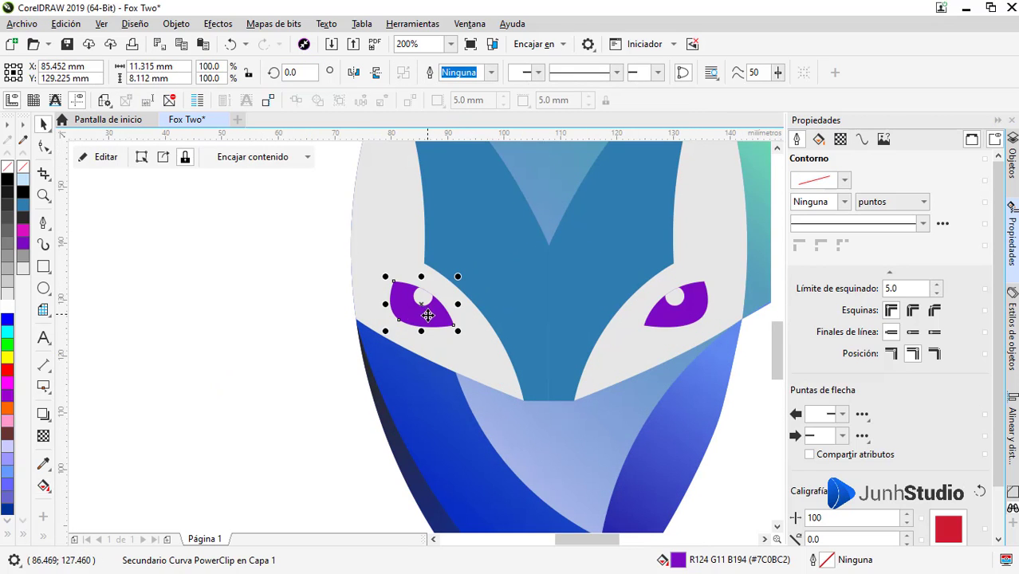
left_click(44, 486)
left_click_drag(391, 284, 466, 336)
scroll(417, 295, "up", 4)
left_click(240, 269)
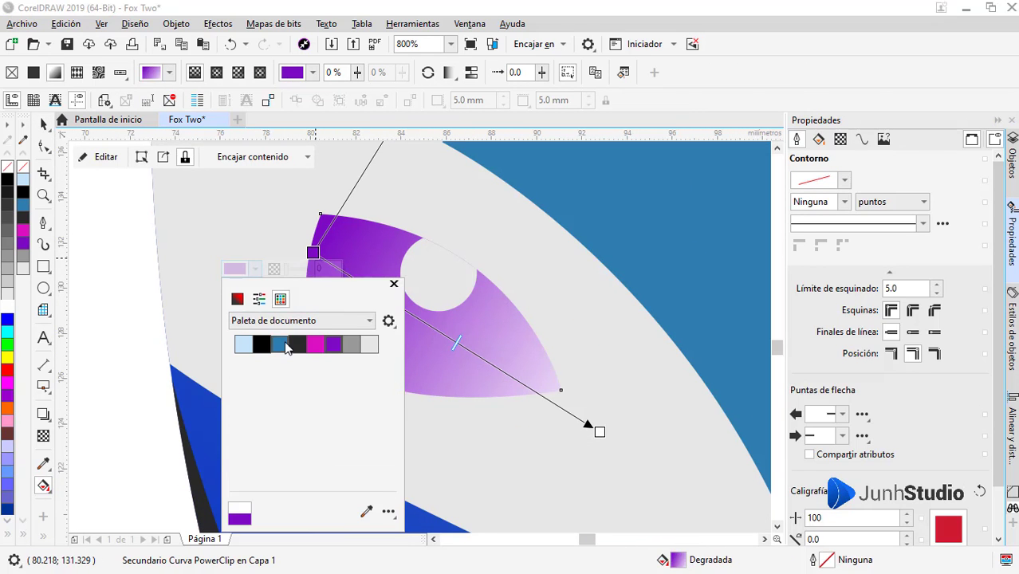
left_click(285, 345)
left_click(323, 379)
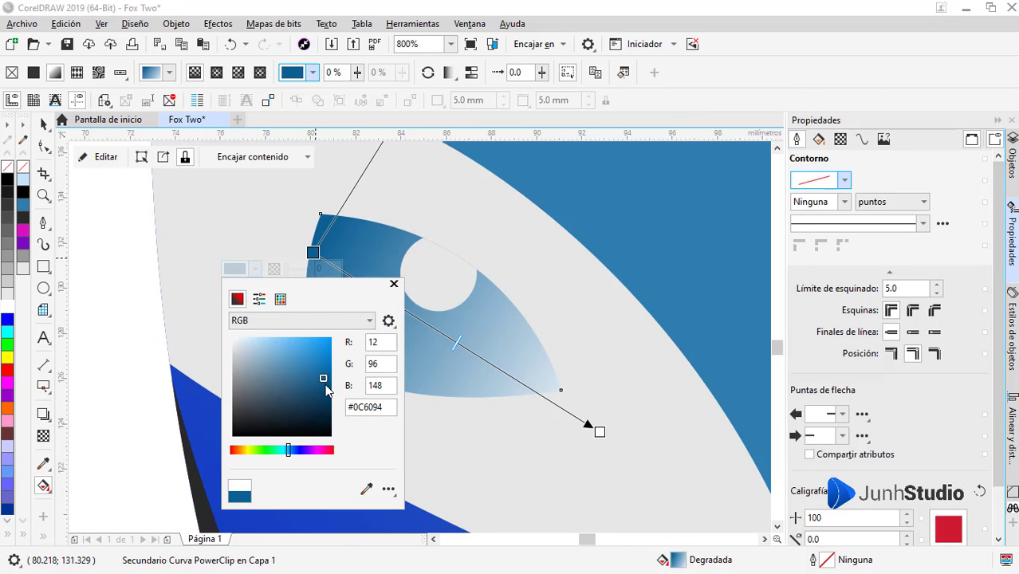
Set the end colour of the left eye's gradient to light blue #5FA7FA
left_click(599, 433)
left_click(538, 448)
left_click(578, 381)
left_click_drag(599, 281, 580, 270)
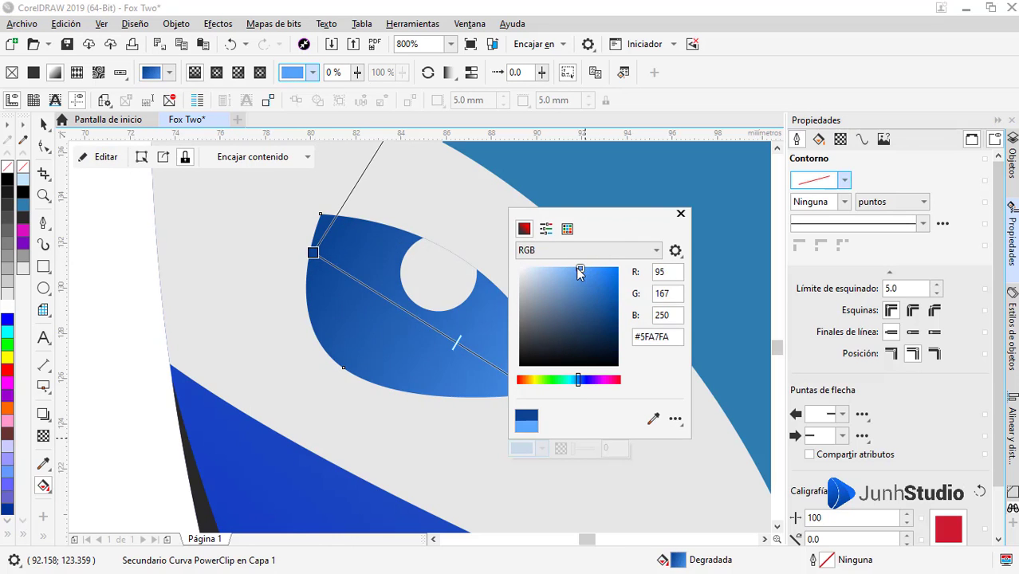
Apply a linear gradient across the right eye from its outer corner, with start colour #0B57C2
scroll(312, 327, "down", 6)
scroll(505, 343, "up", 2)
left_click(501, 327)
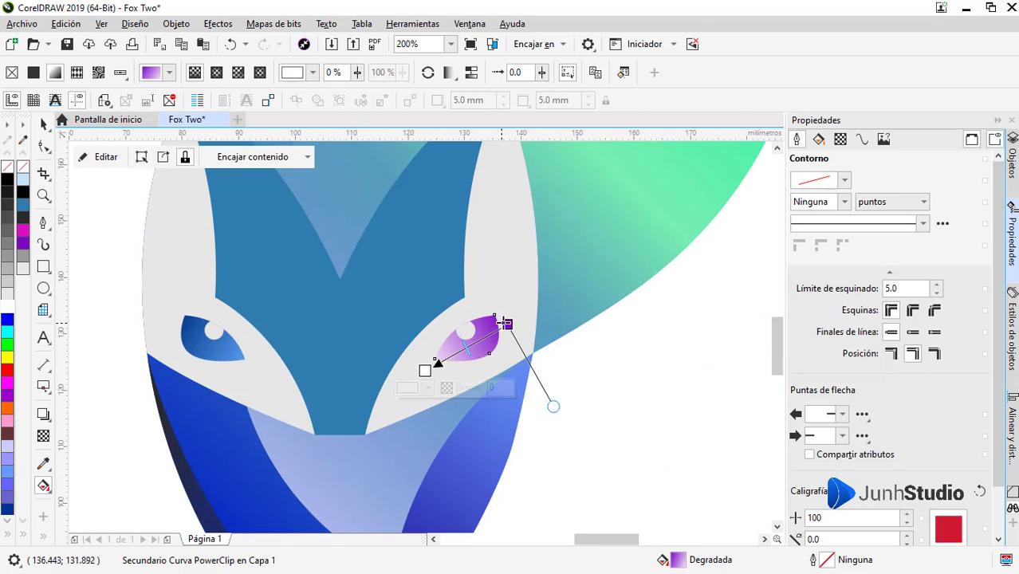
left_click(506, 323)
left_click(528, 341)
left_click(492, 121)
left_click(546, 274)
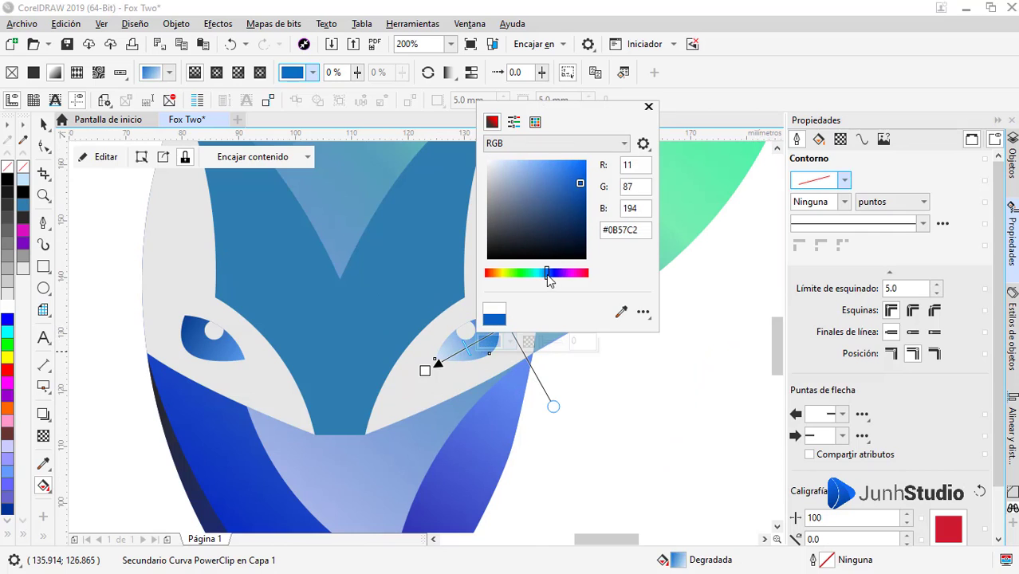
Set the end colour of the right eye's gradient to light blue #43B2E6
left_click(424, 370)
left_click(407, 387)
left_click(475, 217)
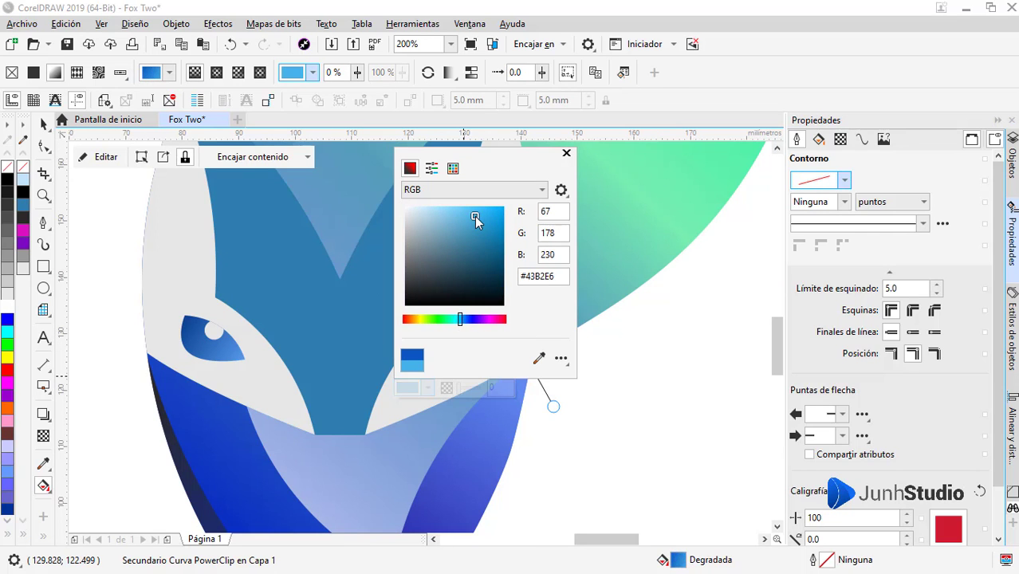
left_click_drag(477, 161, 638, 163)
key("space")
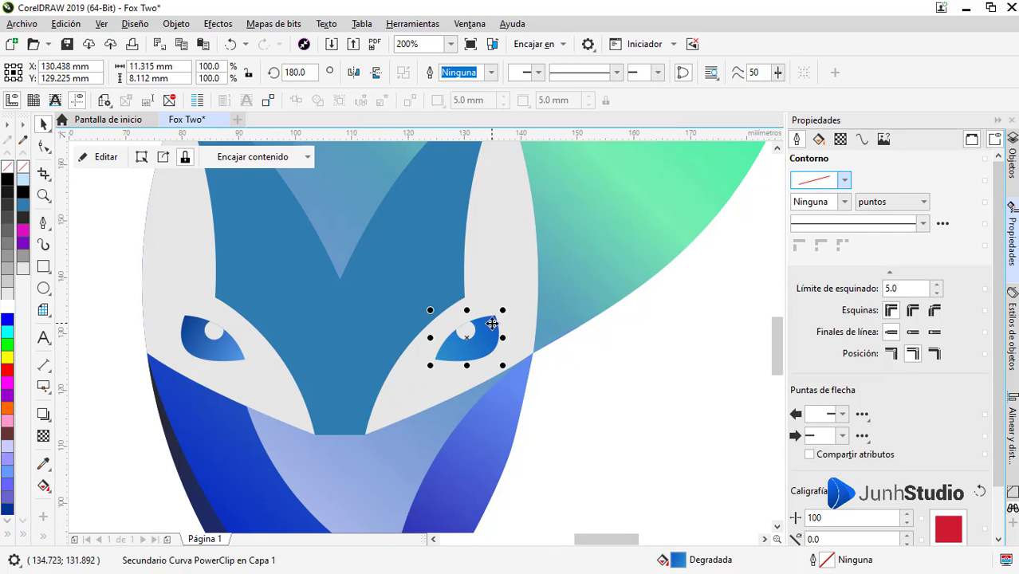
Apply a linear transparency at about 68.2° to the light circle below the snout, fading upward
scroll(490, 320, "down", 1)
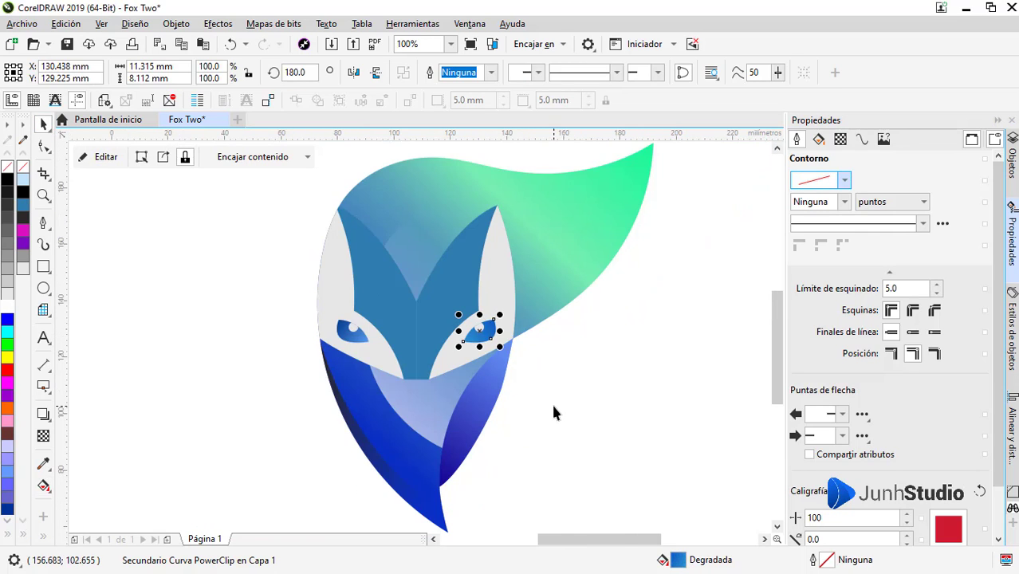
left_click(411, 415, "ctrl")
left_click(44, 437)
left_click_drag(515, 316, 474, 303)
left_click_drag(371, 461, 415, 451)
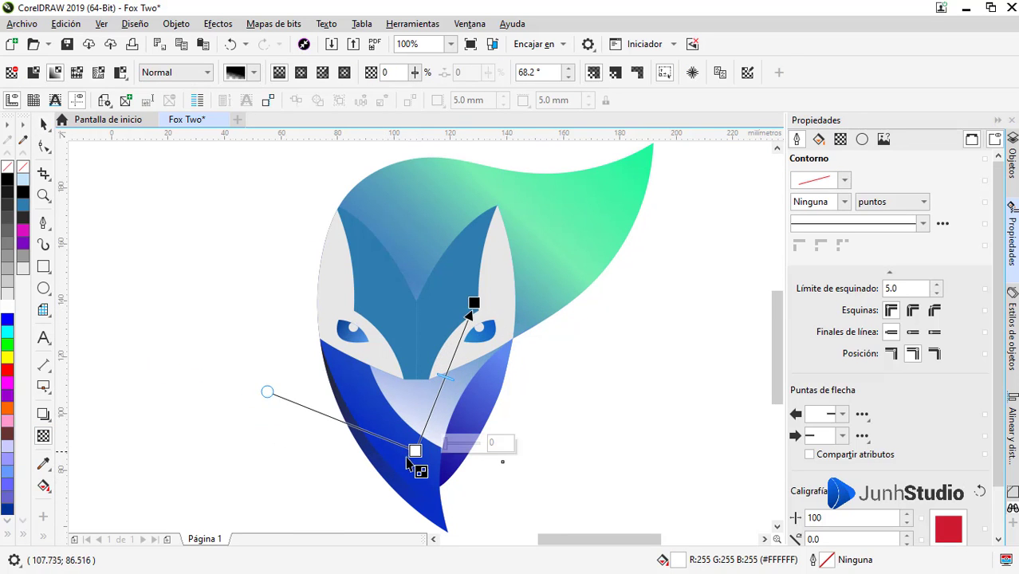
Draw a closed Pen curve over the left cheek, about 39 by 43 mm, filled with grey #4D4D4D and no outline
left_click(44, 225)
left_click(423, 377)
left_click_drag(332, 441, 306, 504)
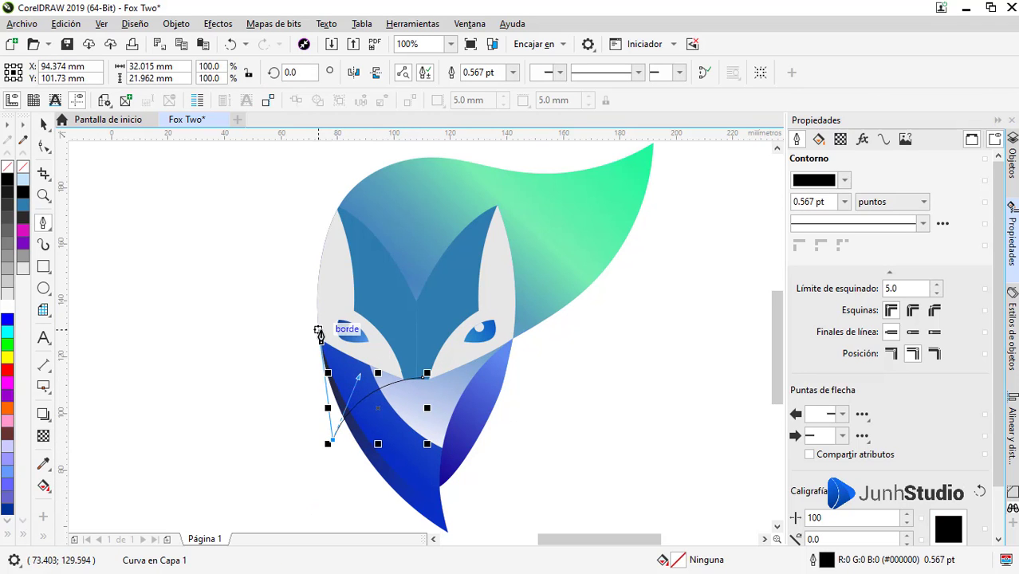
left_click_drag(326, 325, 360, 295)
left_click(7, 218)
right_click(7, 168)
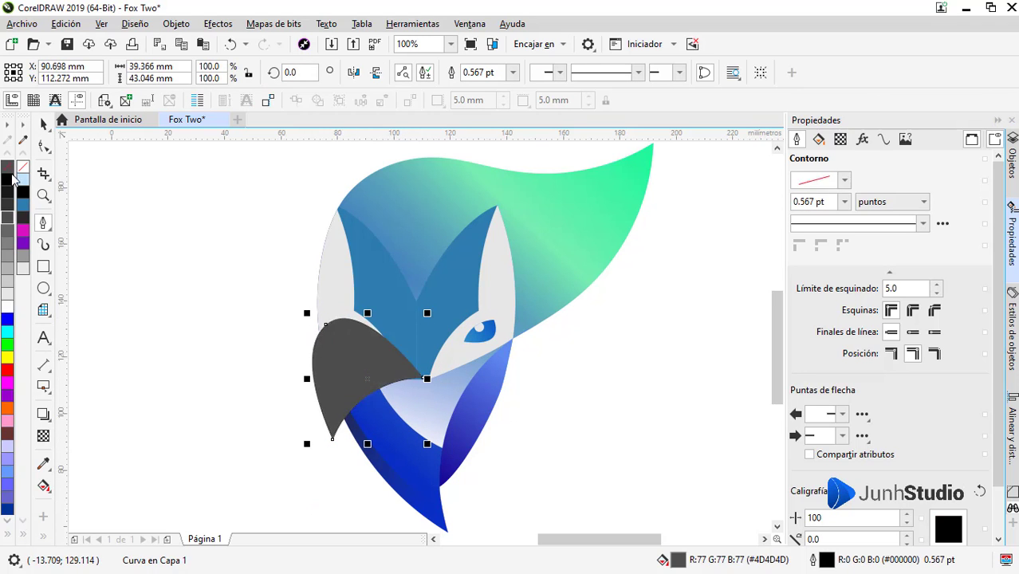
Apply a linear transparency to the grey cheek shape so it fades towards its lower left end
left_click(44, 486)
left_click_drag(351, 383, 311, 423)
left_click_drag(351, 383, 299, 433)
left_click(43, 437)
PowerClip the transparent grey cheek shape inside the silhouette and select it within the clip
left_click(44, 124)
right_click(351, 349)
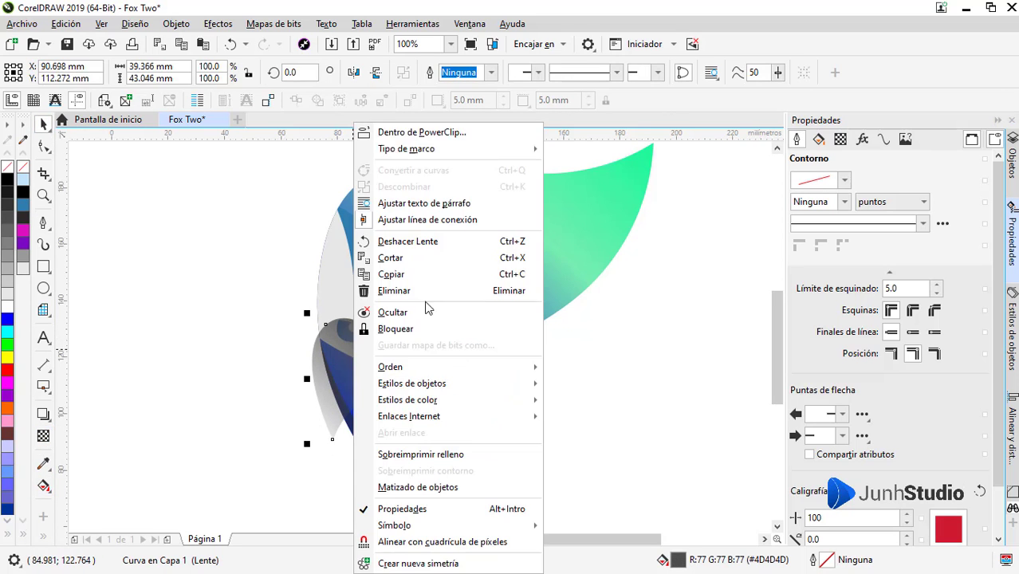
left_click(404, 134)
left_click(388, 422)
left_click(356, 384, "ctrl")
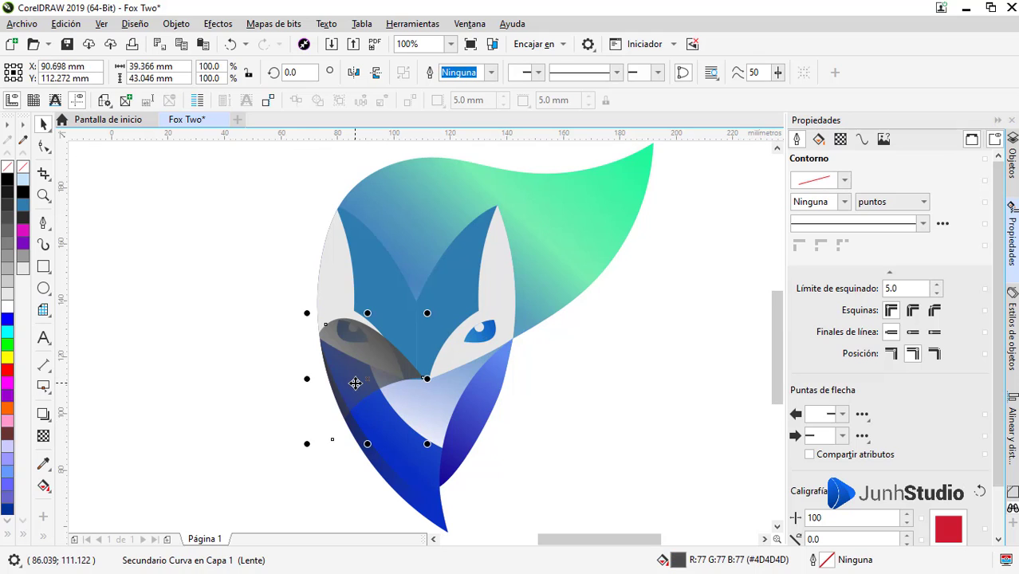
Recolour the clipped left cheek shade black and redraw its linear transparency from the snout side towards the cheek's lower left edge
left_click(356, 383)
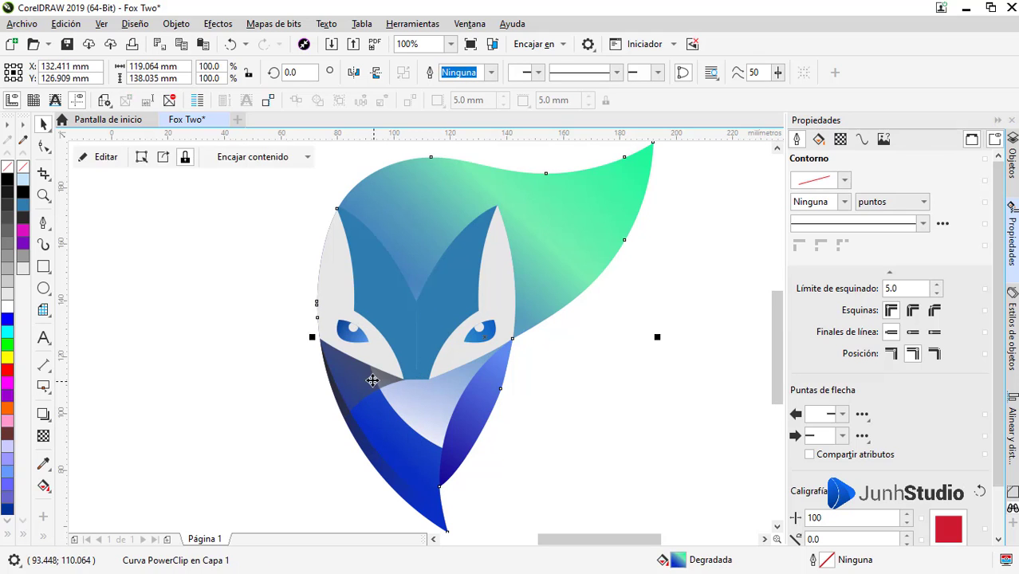
left_click(367, 380, "ctrl")
left_click(7, 180)
left_click(43, 435)
left_click_drag(394, 337, 336, 402)
left_click(300, 438)
key("space")
left_click(361, 390, "ctrl")
key("space")
left_click_drag(394, 338, 389, 344)
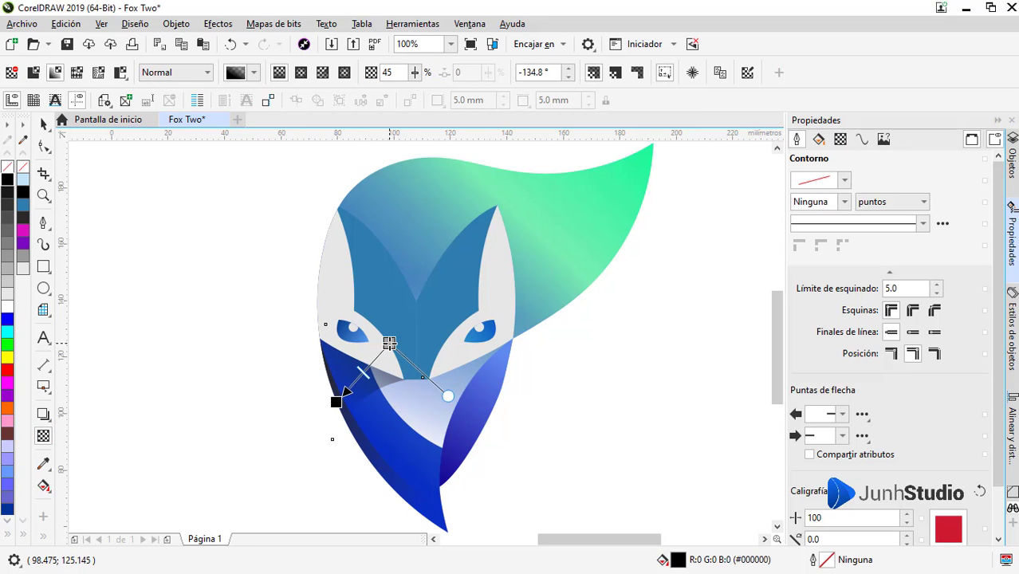
Draw a closed Pen curve across the muzzle, about 55 by 30 mm, filled with dark grey #1A1A1A and no outline
left_click(43, 223)
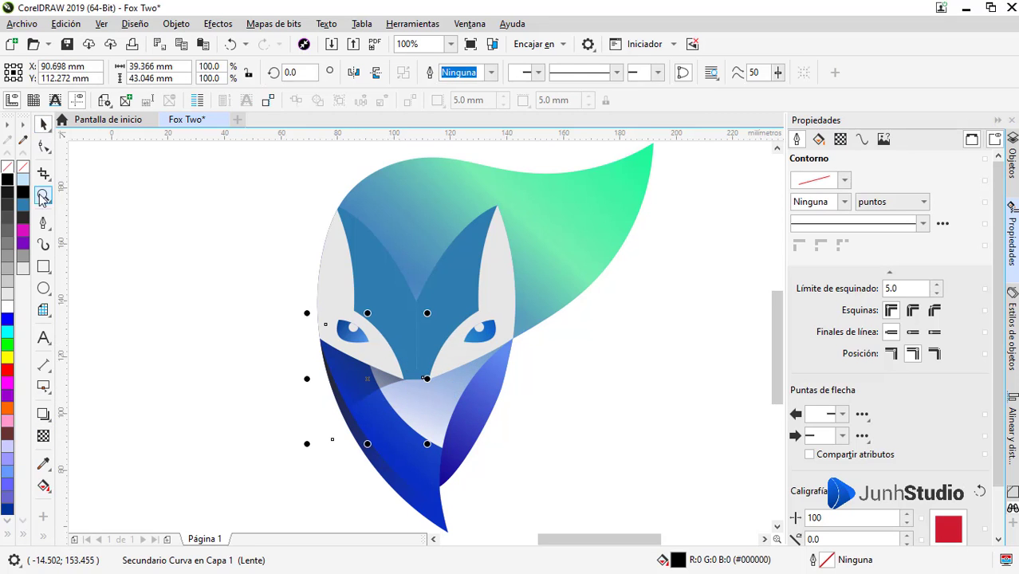
left_click(493, 352)
left_click(404, 422)
left_click_drag(335, 382, 417, 350)
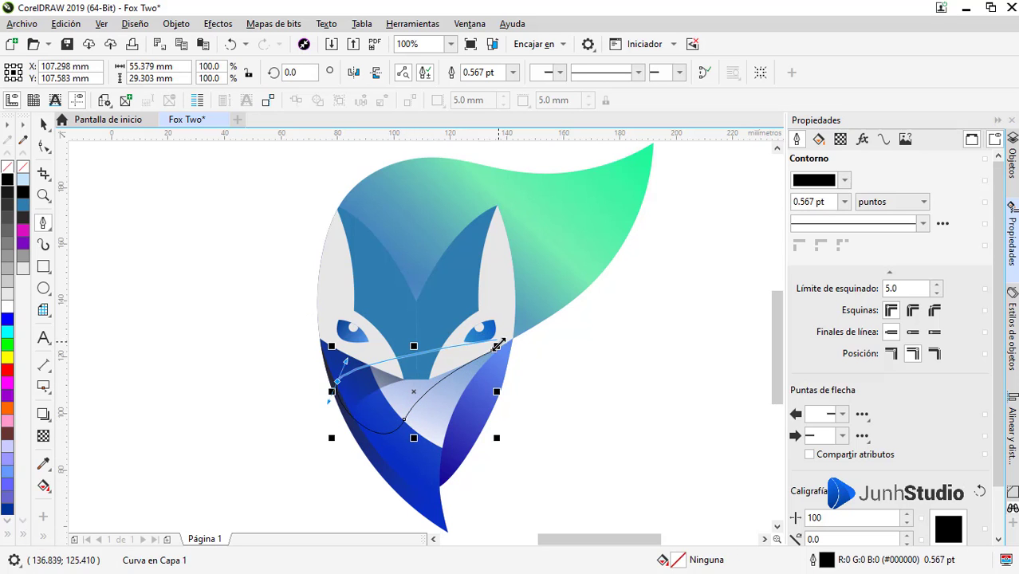
left_click(493, 352)
left_click(7, 183)
right_click(7, 167)
Apply a linear transparency to the dark muzzle curve so it fades from its upper right end towards the lower left
left_click(43, 437)
left_click_drag(501, 338, 394, 412)
left_click_drag(501, 339, 481, 345)
key("space")
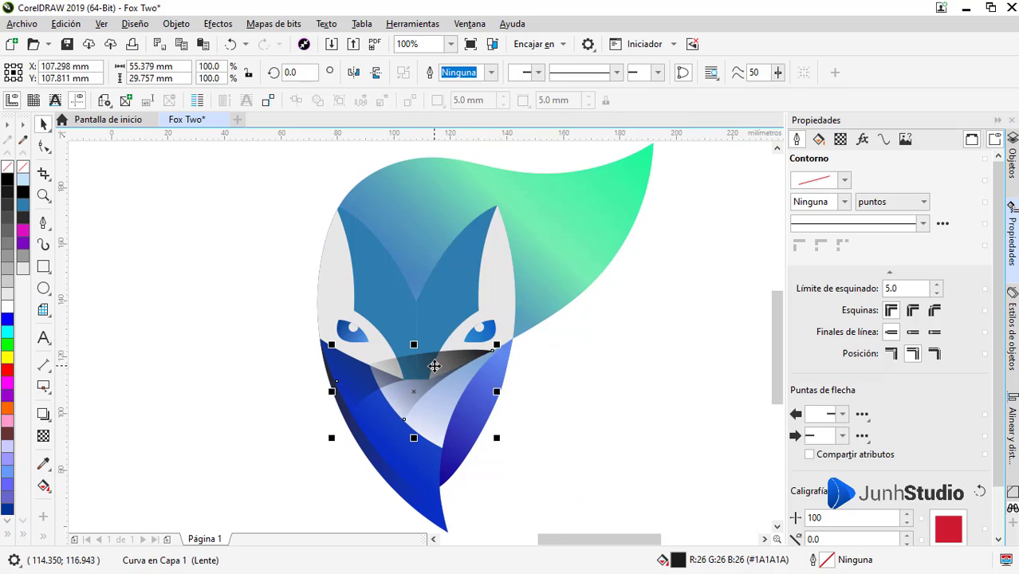
PowerClip the transparent dark muzzle curve inside the fox silhouette
right_click(435, 364)
left_click(471, 146)
left_click(390, 301)
Select the clipped muzzle shade and set its starting transparency to 64%
left_click(420, 381, "ctrl")
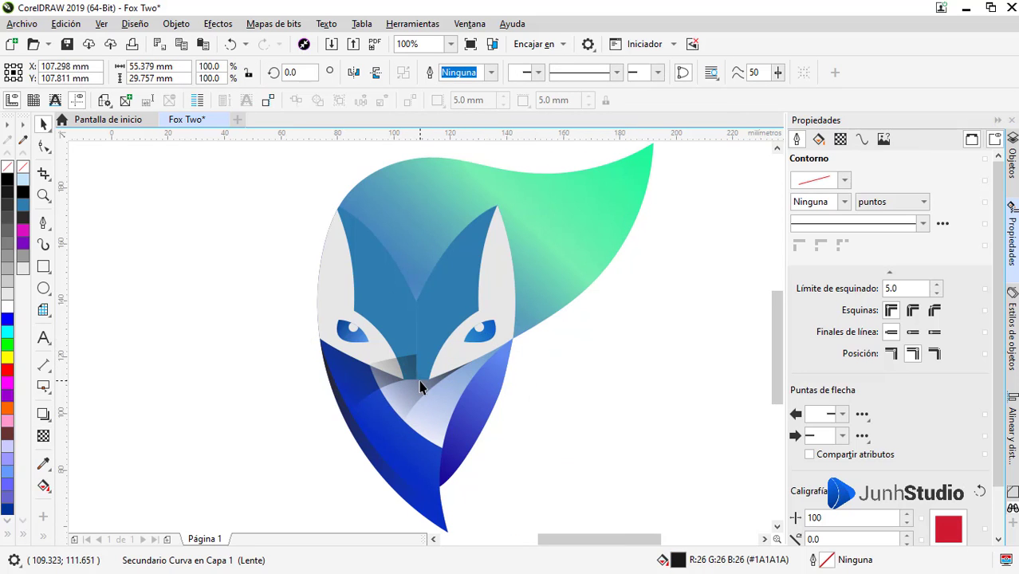
key("space")
left_click_drag(495, 363, 511, 365)
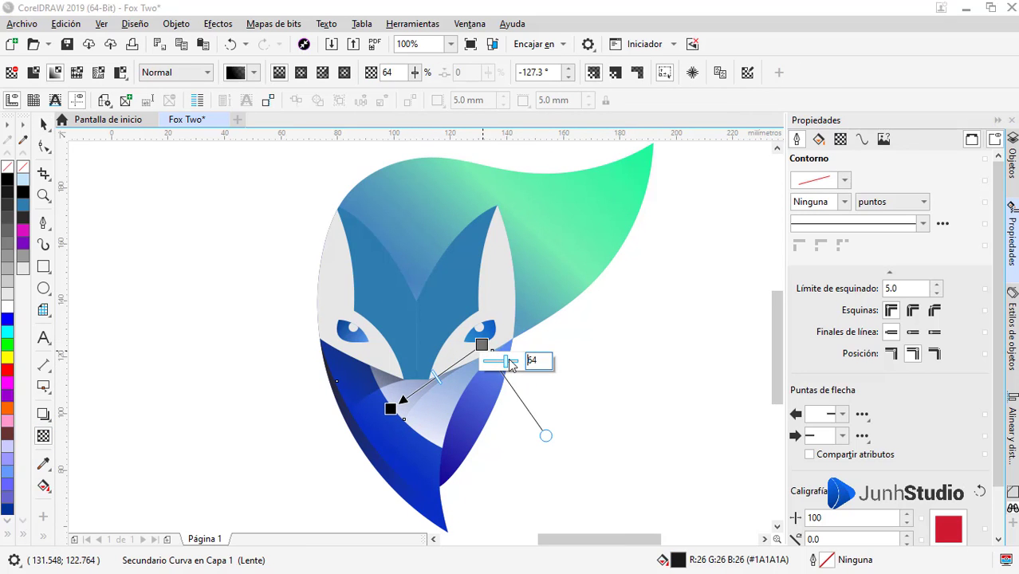
key("space")
left_click(438, 316)
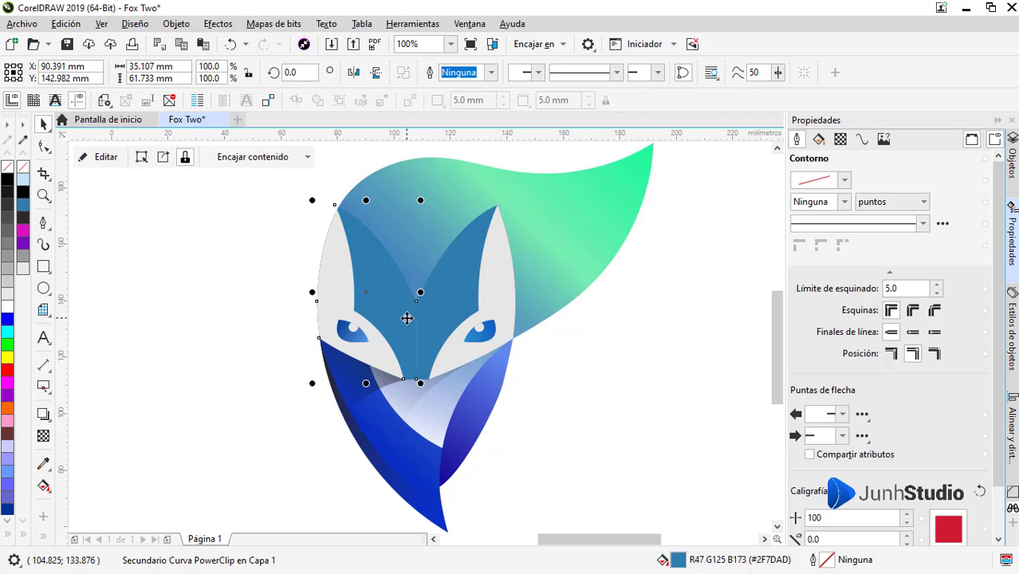
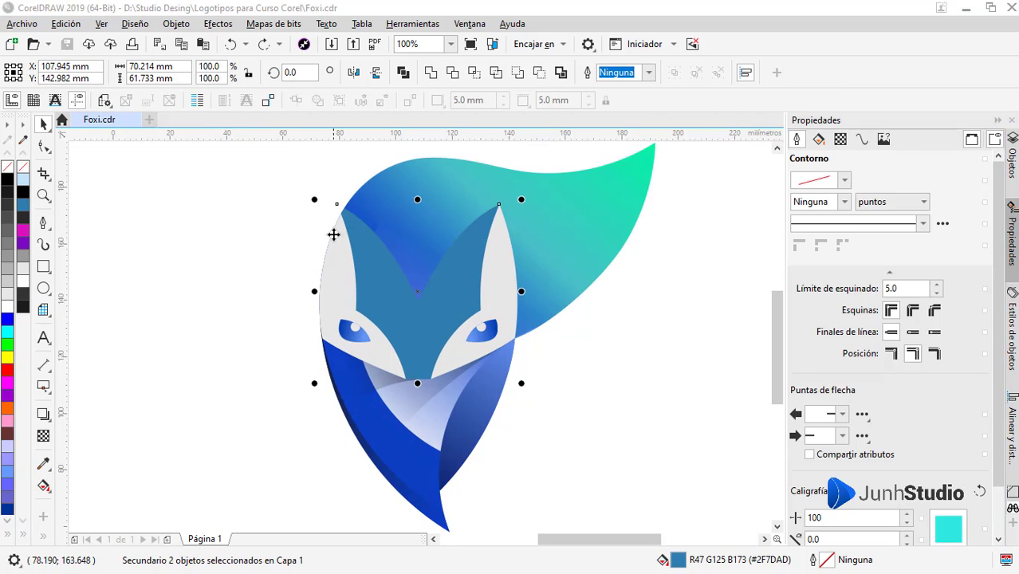
Open the right face half's PowerClip contents and apply a linear gradient to its grey shape, from the ear down to the snout
left_click(500, 289)
left_click(101, 156)
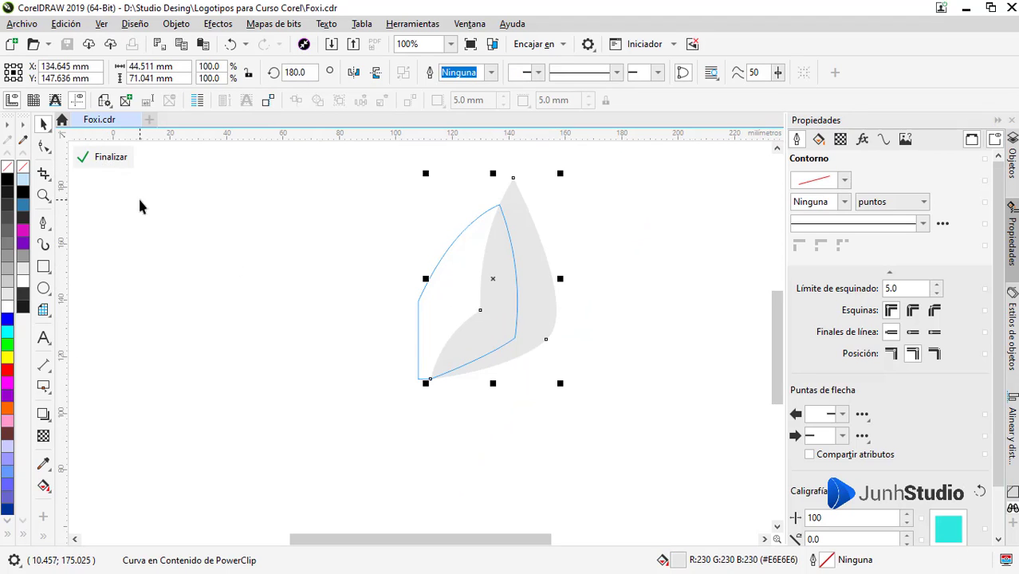
left_click(44, 486)
left_click_drag(531, 223, 436, 390)
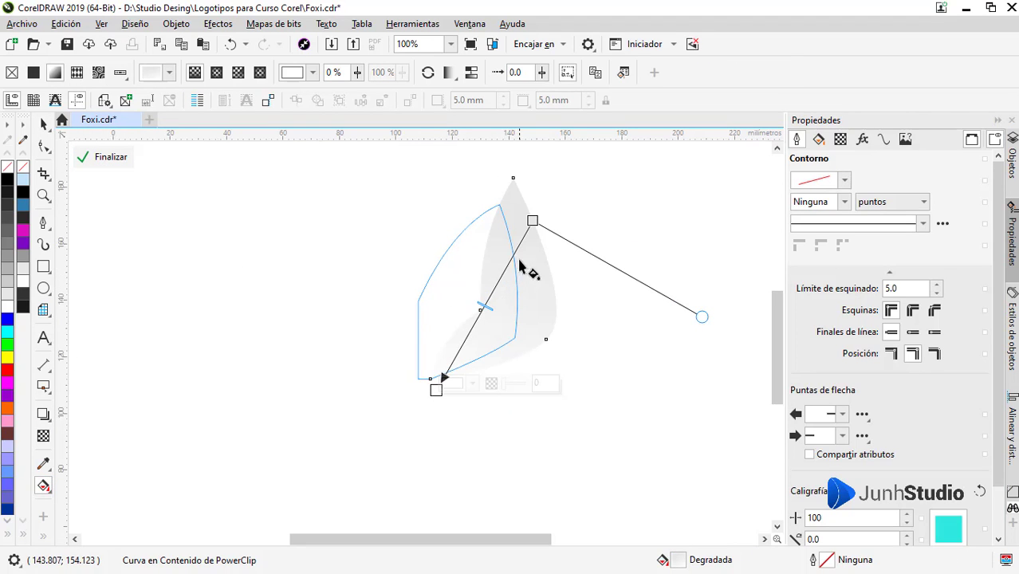
Set the ear end of the right shape's gradient to light blue and finish editing the PowerClip
left_click(533, 221)
left_click(569, 213)
left_click(553, 246)
left_click(604, 395)
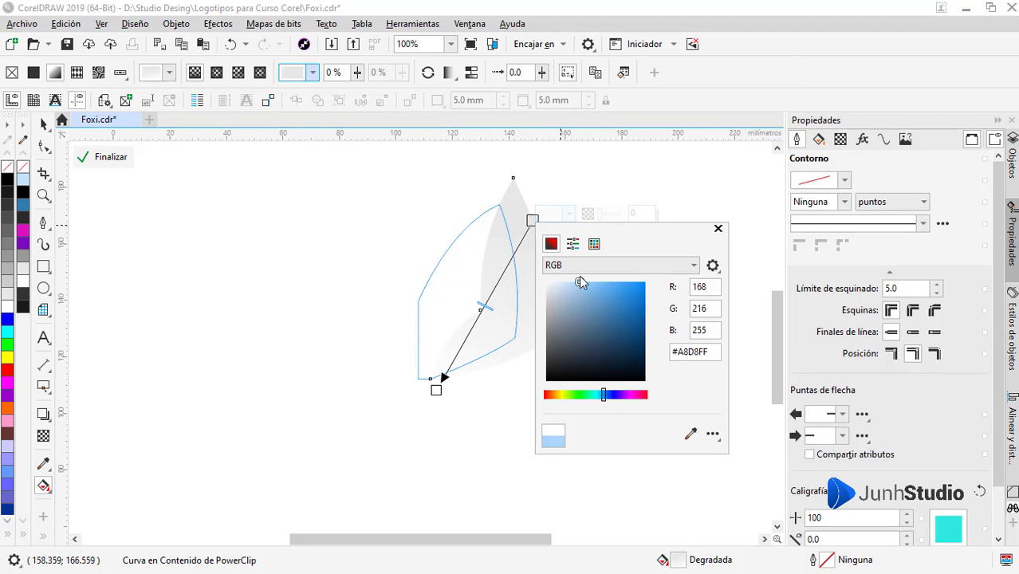
left_click_drag(581, 283, 576, 284)
left_click(119, 158)
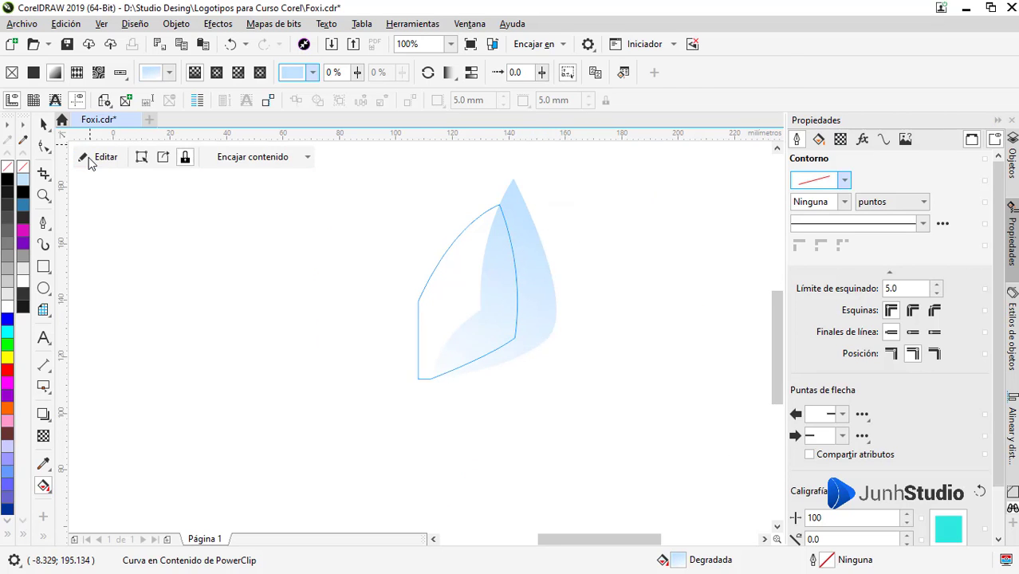
Open the left face half's PowerClip contents and apply a linear gradient to its grey shape, from the ear tip downward
left_click(104, 157)
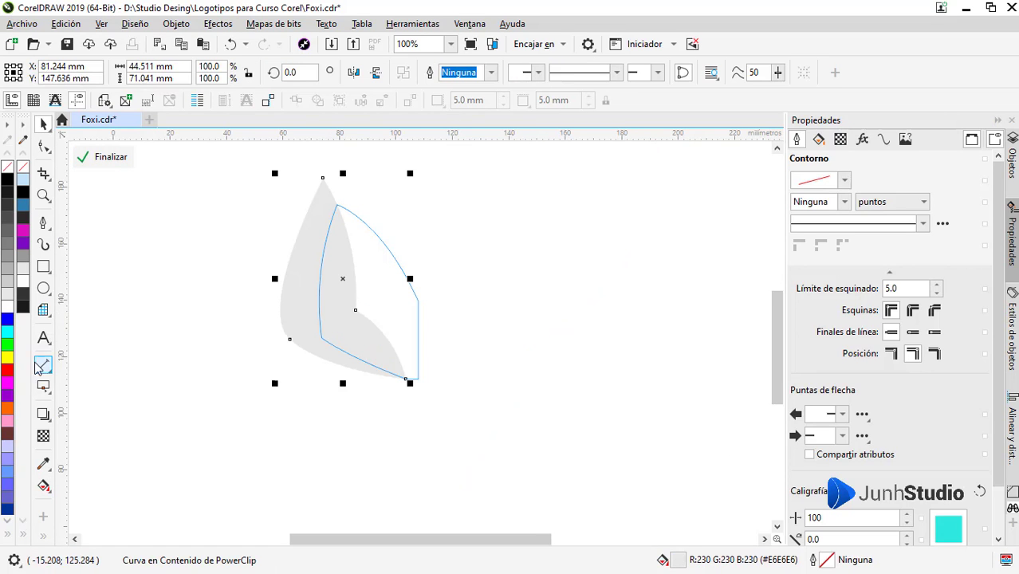
left_click(44, 485)
left_click_drag(328, 200, 360, 359)
Set the ear end of the left shape's gradient to pale cyan-blue #C0EDFA and finish editing the PowerClip
left_click(329, 201)
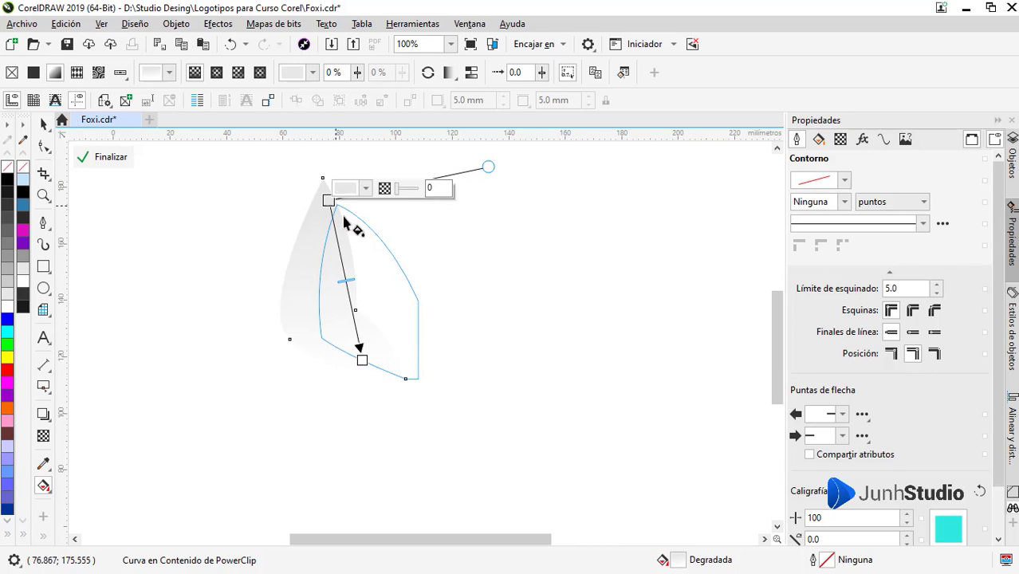
left_click(365, 189)
left_click(348, 218)
left_click(398, 365)
left_click(370, 257)
left_click(365, 256)
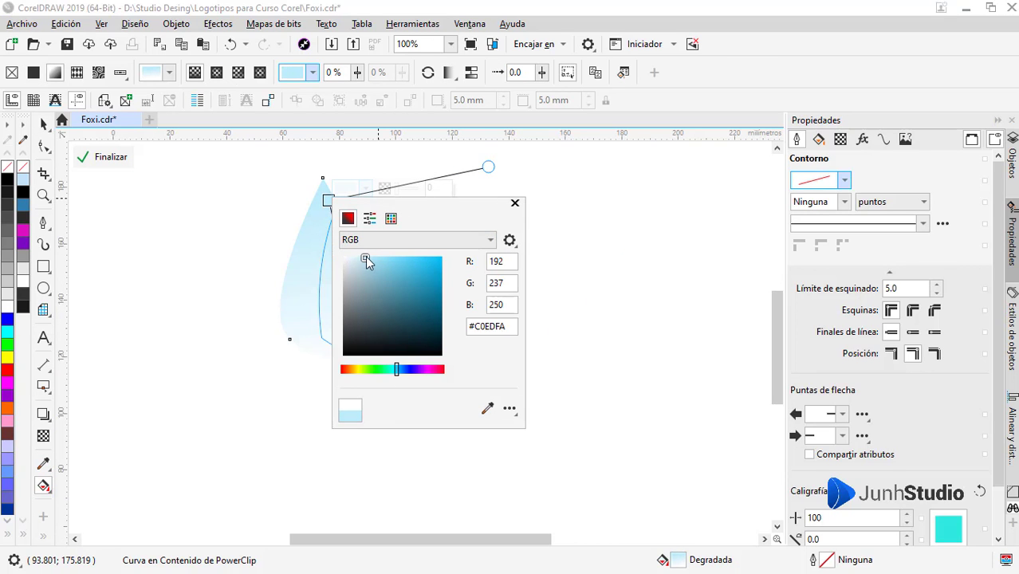
left_click(109, 157)
left_click(107, 157)
key("space")
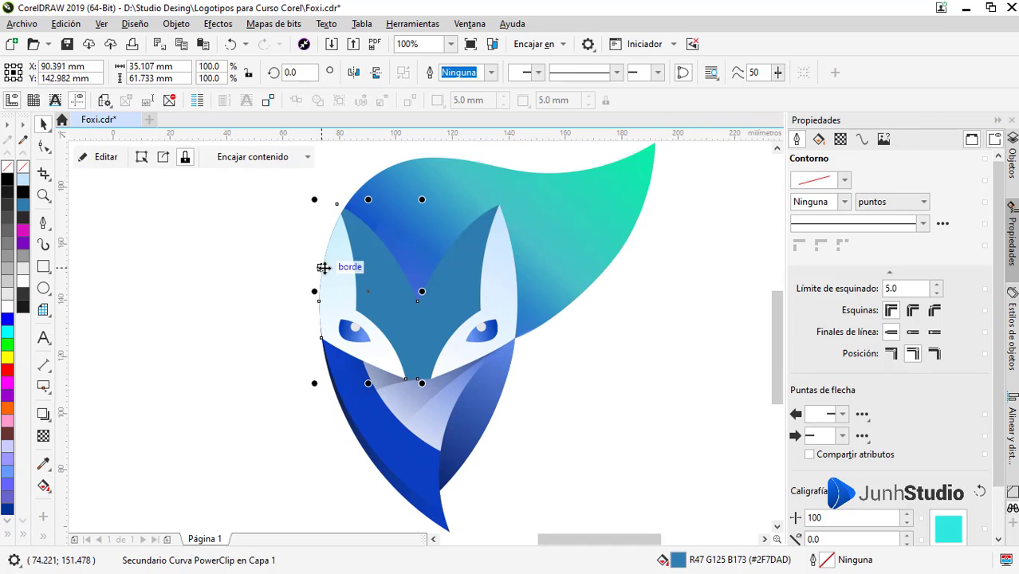
Stretch the left ear shape's gradient from outside the ear tip down to the tip of the snout
left_click(332, 268, "ctrl")
left_click(44, 486)
left_click_drag(329, 200, 295, 198)
left_click_drag(361, 359, 395, 380)
left_click(294, 198)
mouse_move(362, 185)
left_mouse_down()
mouse_move(370, 186)
mouse_move(361, 185)
left_mouse_up()
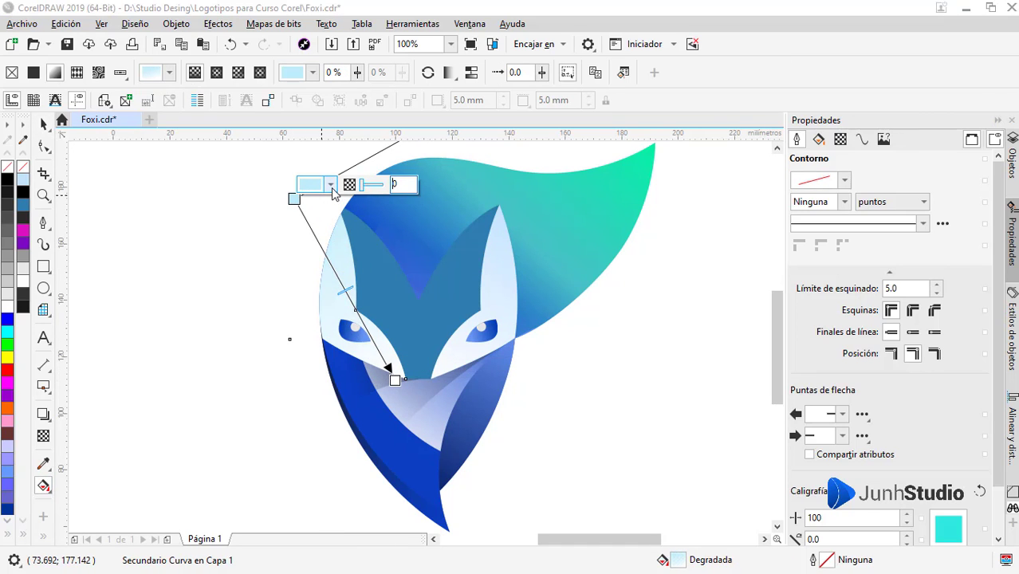
left_click(330, 184)
left_click(44, 124)
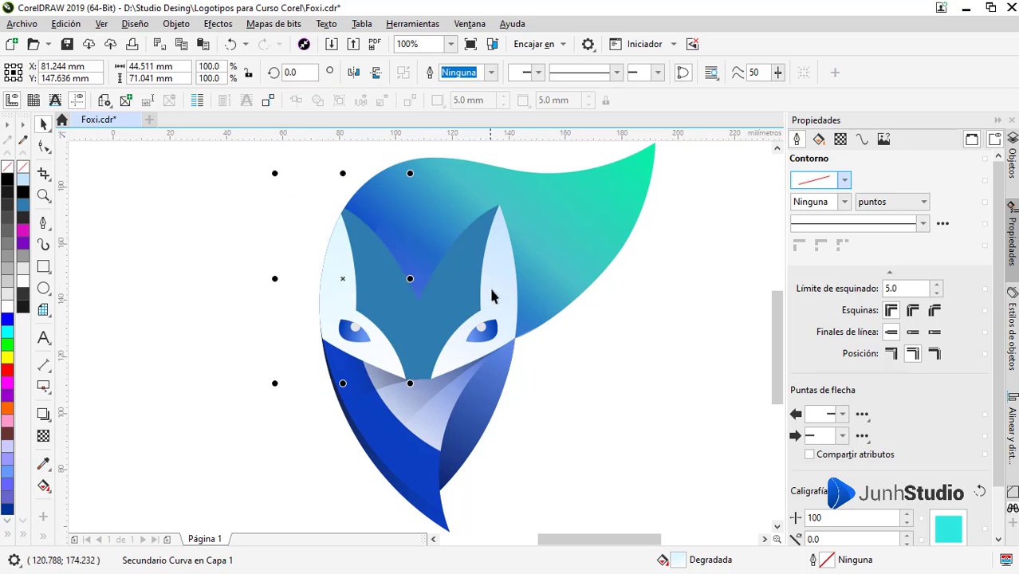
Open the silhouette's PowerClip contents and apply a linear gradient to the right blue face half, from ear tip to nose
left_click(402, 303)
left_click(106, 157)
left_click(102, 158)
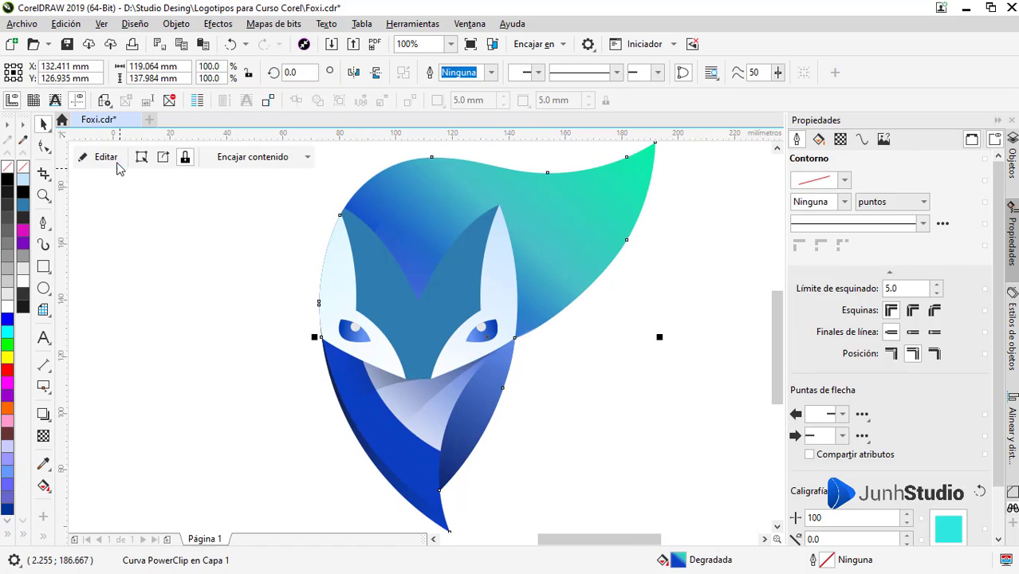
left_click(106, 157)
left_click(44, 487)
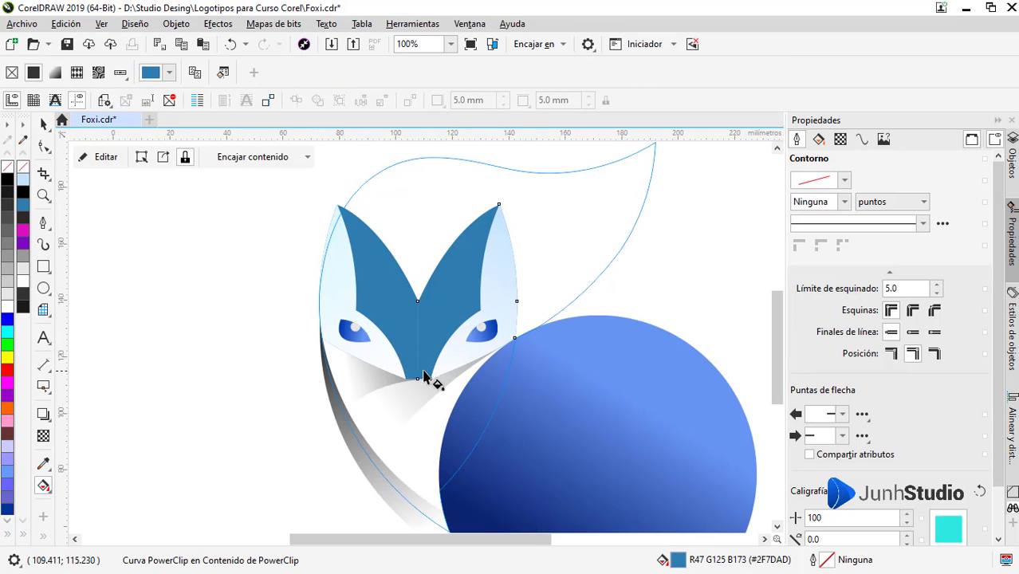
left_click_drag(489, 223, 423, 370)
Colour the right face half's gradient dark blue at the ear tip and bright blue at the nose
left_click(488, 221)
left_click(523, 215)
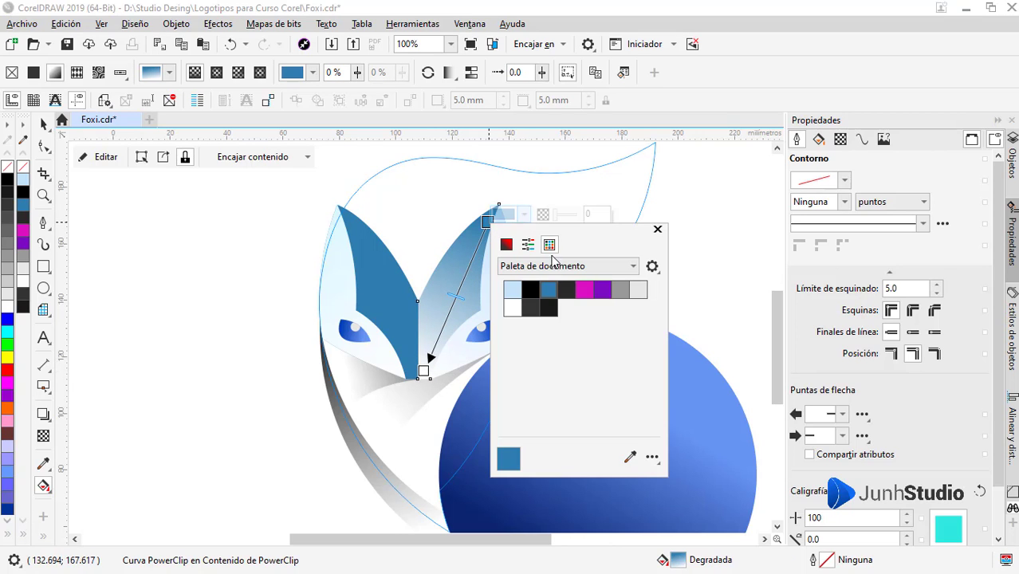
left_click(507, 245)
left_click(533, 341)
left_click(423, 371)
left_click(459, 363)
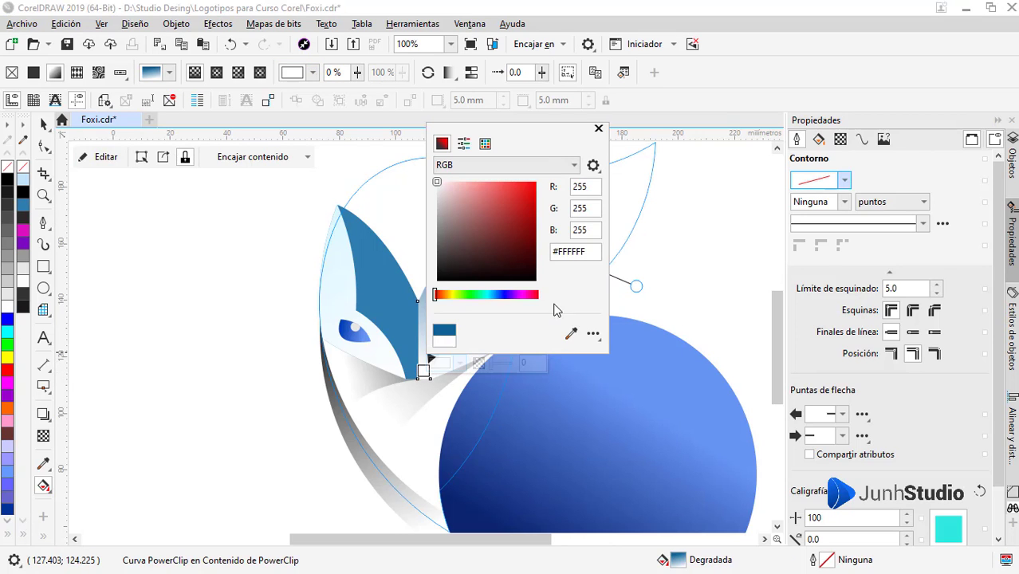
left_click(524, 201)
left_click_drag(524, 202, 512, 182)
left_click(414, 358)
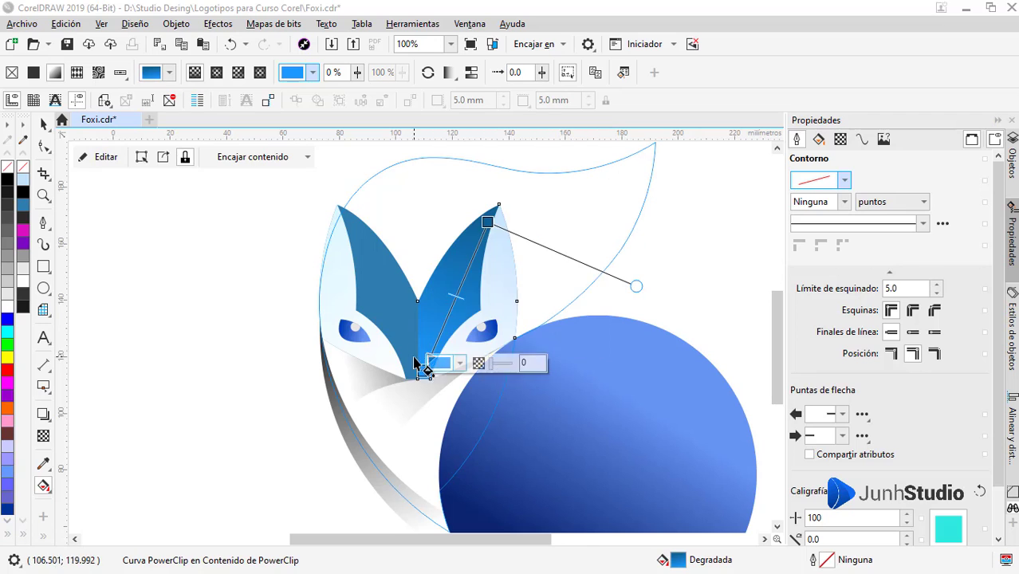
left_click_drag(360, 225, 413, 371)
key("ctrl+z")
key("ctrl+z")
Give the left face half a linear gradient with its nose end sampled from the right half's bright blue
left_click(403, 275)
left_click(450, 357)
left_click(486, 288)
left_click(562, 328)
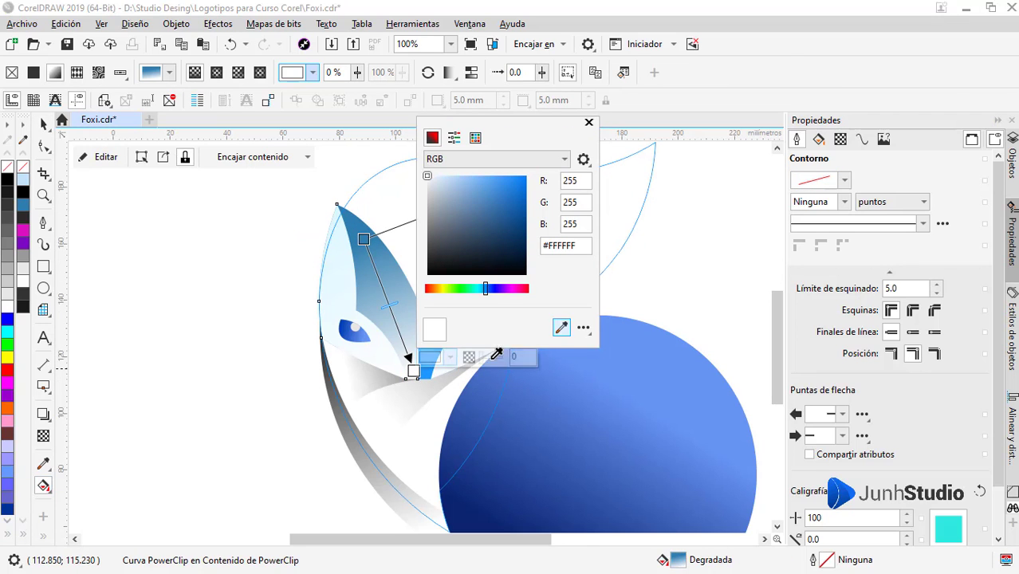
left_click(428, 368)
Sample the right ear tip's dark blue for the ear end of the left face half's gradient
left_click(363, 240)
left_click(400, 226)
left_click_drag(457, 248, 571, 318)
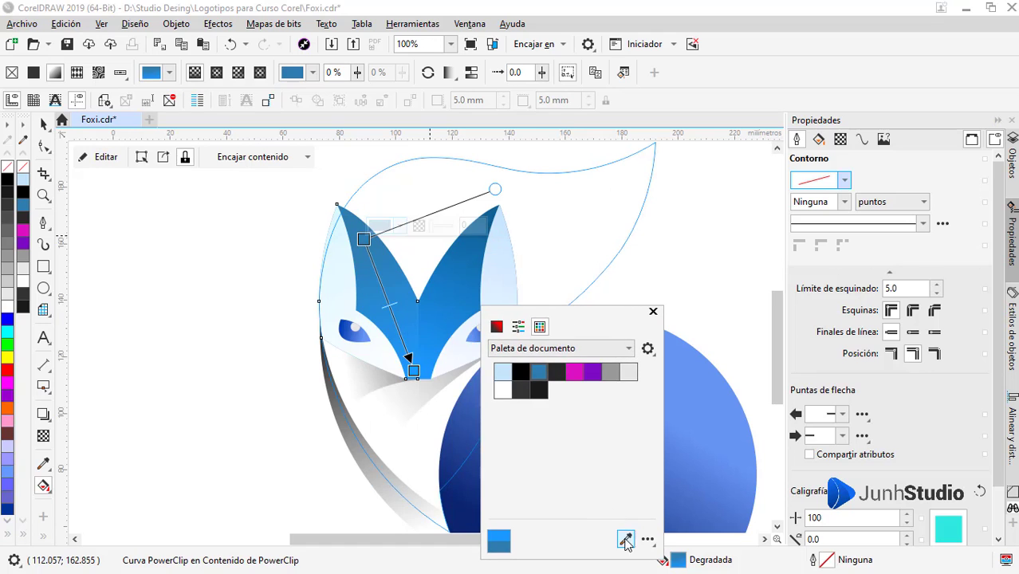
left_click(626, 540)
left_click(496, 216)
left_click(382, 242)
scroll(417, 367, "up", 1)
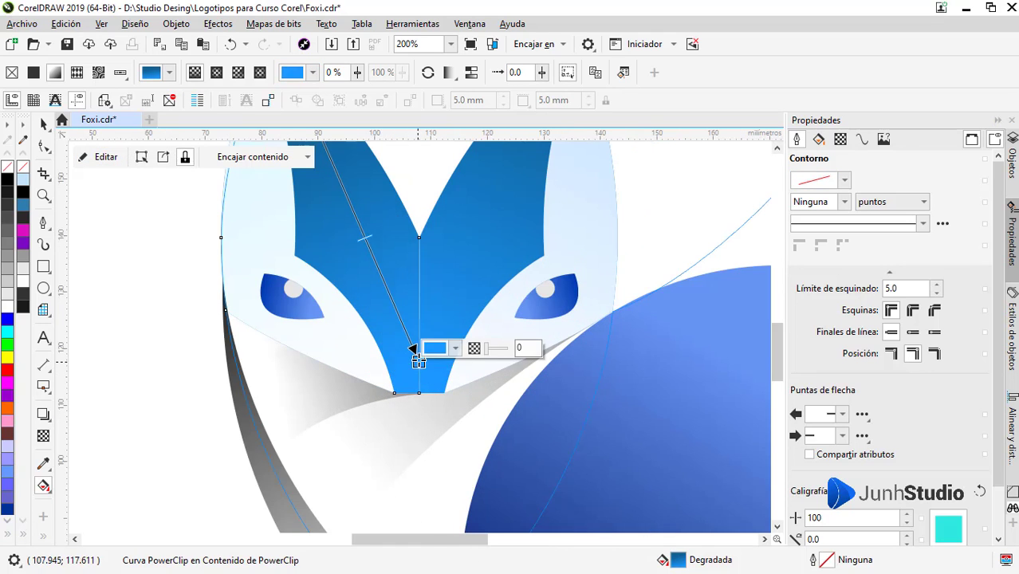
scroll(433, 329, "down", 1)
key("space")
Draw a closed Pen curve in the notch between the ears, about 14 by 16 mm, with an arched upper edge
scroll(462, 259, "down", 1)
scroll(446, 254, "up", 1)
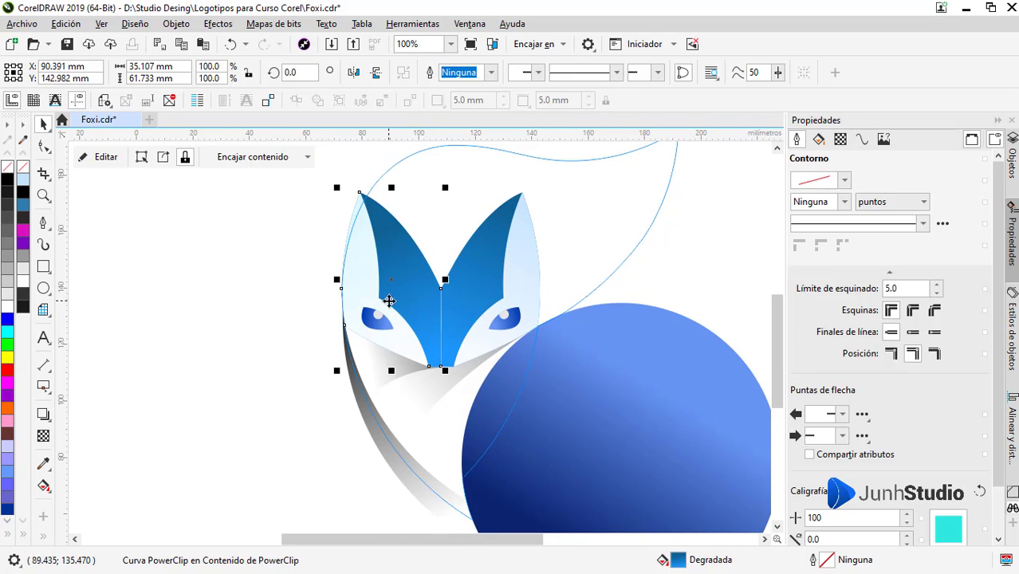
scroll(450, 253, "up", 1)
key("F5")
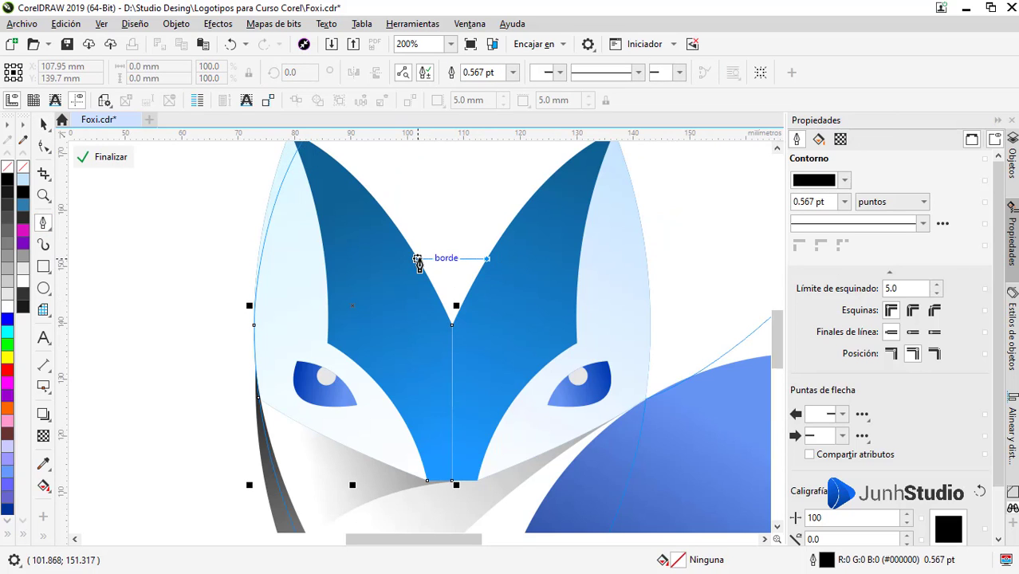
left_click(447, 345)
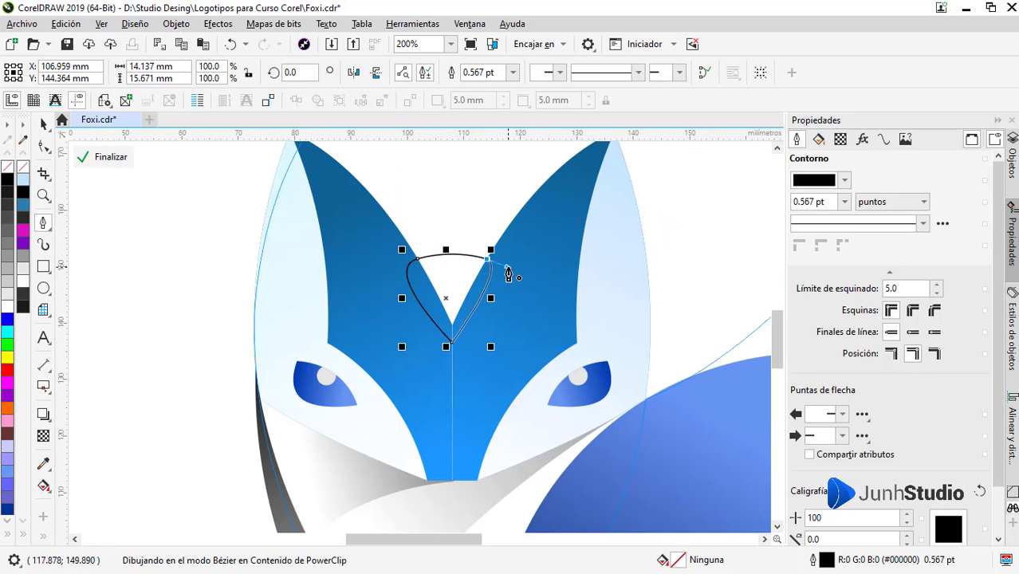
left_click(487, 257)
Refine the forehead curve to about 19 by 18 mm, fitting its upper right node to the ear's edge
key("F10")
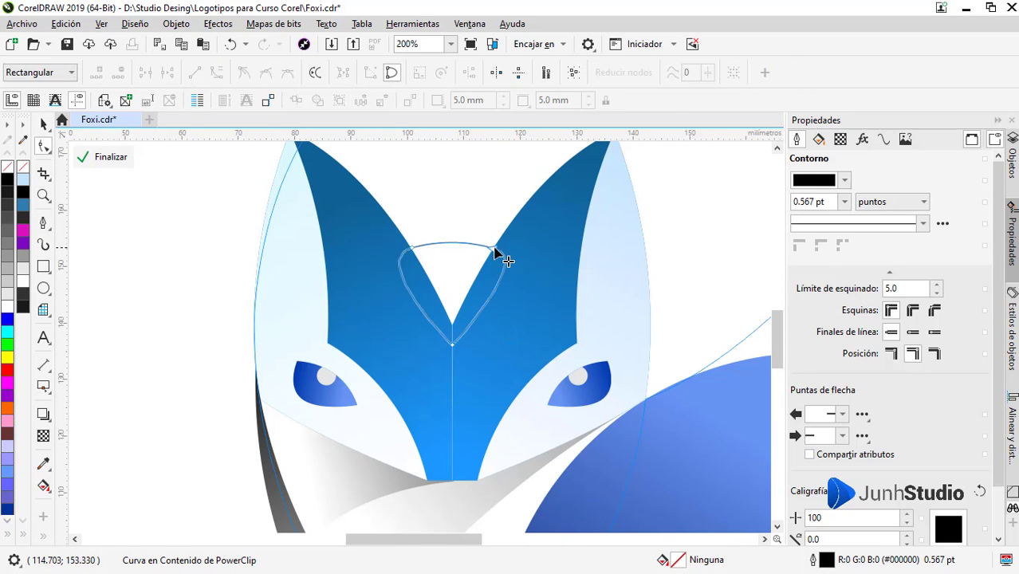
scroll(495, 253, "up", 2)
left_click_drag(493, 255, 489, 250)
scroll(494, 251, "down", 1)
key("space")
scroll(504, 249, "down", 1)
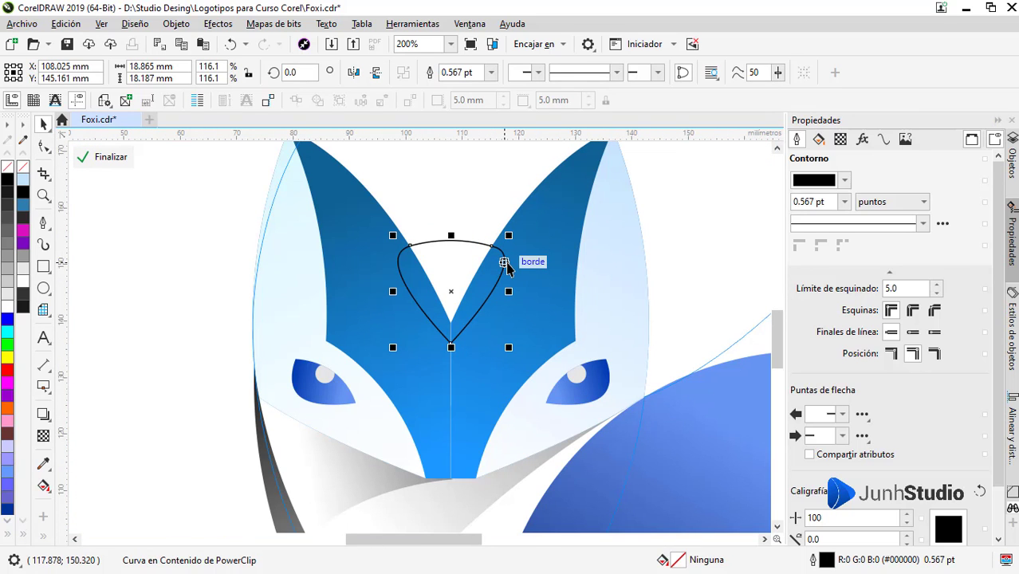
Fill the forehead curve with blue #2F7DAD and remove its outline
left_click(23, 205)
right_click(24, 168)
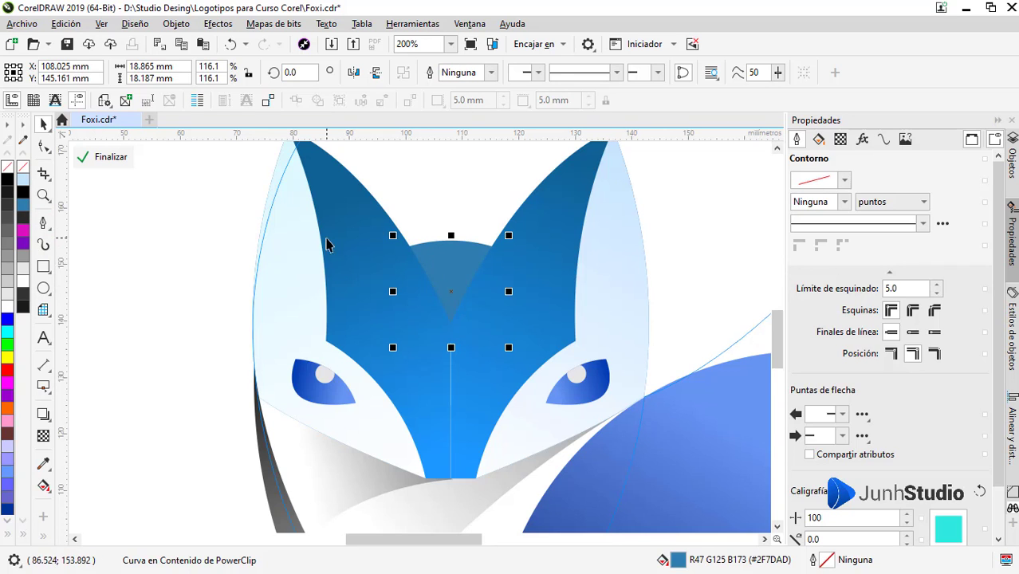
scroll(326, 239, "down", 1)
scroll(350, 202, "up", 1)
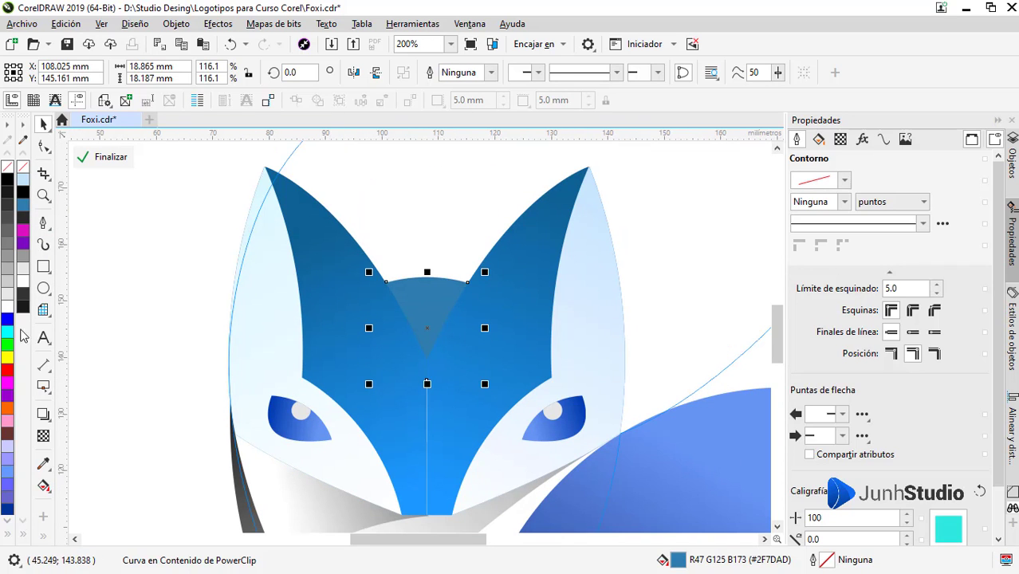
Give the forehead curve a vertical gradient, sampling the face centre's blue for its lower end and the left ear's dark blue for its upper end
left_click(43, 486)
left_click_drag(427, 276, 427, 363)
left_click(465, 353)
left_click(574, 324)
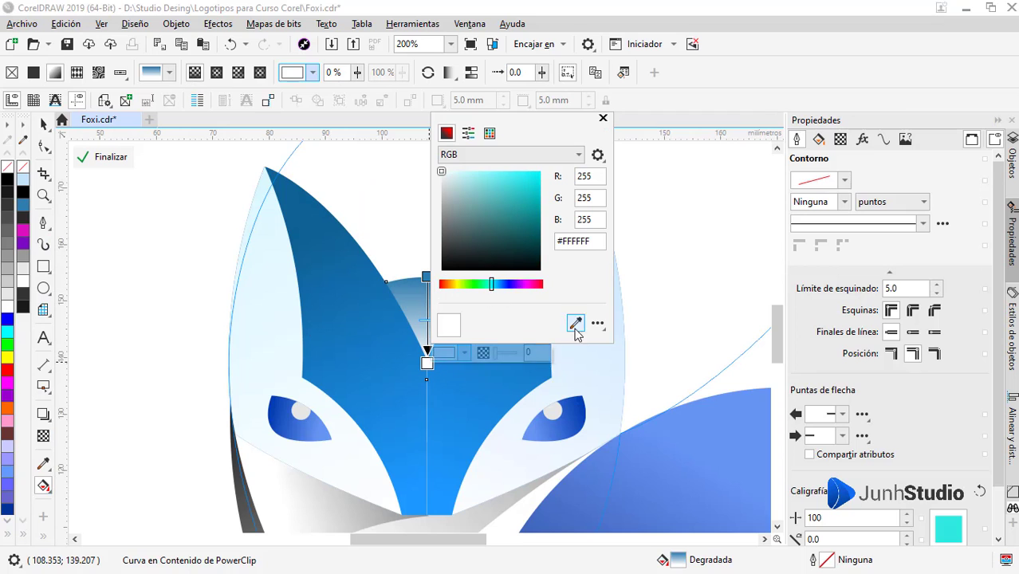
left_click(445, 392)
left_click(427, 276)
left_click(465, 265)
left_click(447, 296)
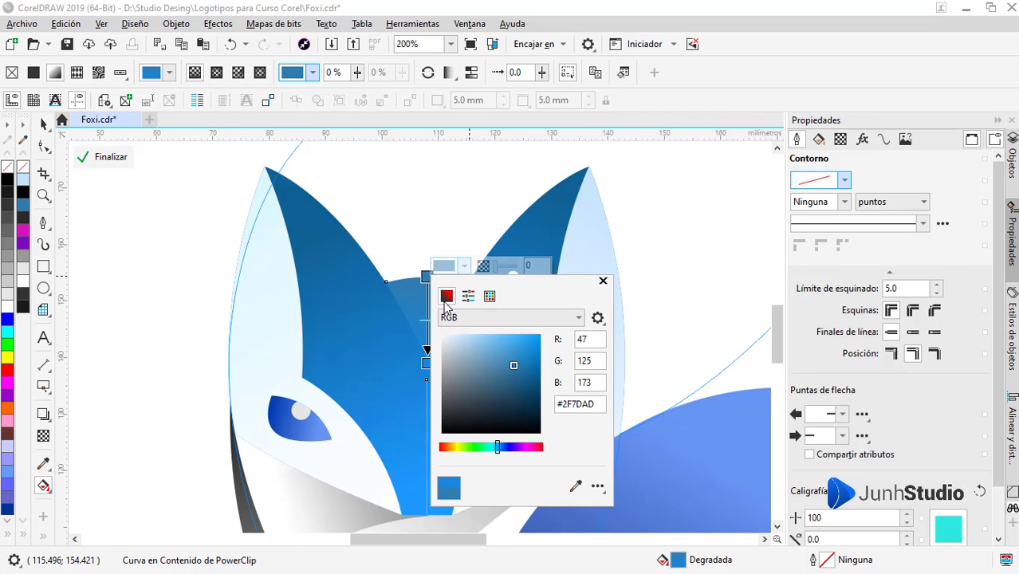
left_click(575, 486)
left_click(314, 264)
key("space")
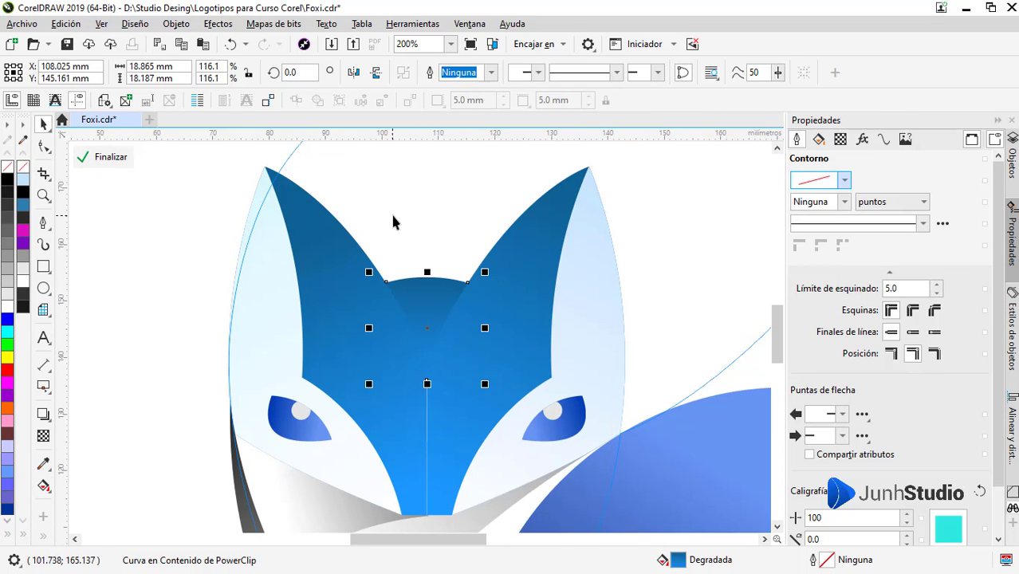
left_click(390, 212)
scroll(431, 302, "down", 1)
scroll(428, 314, "up", 1)
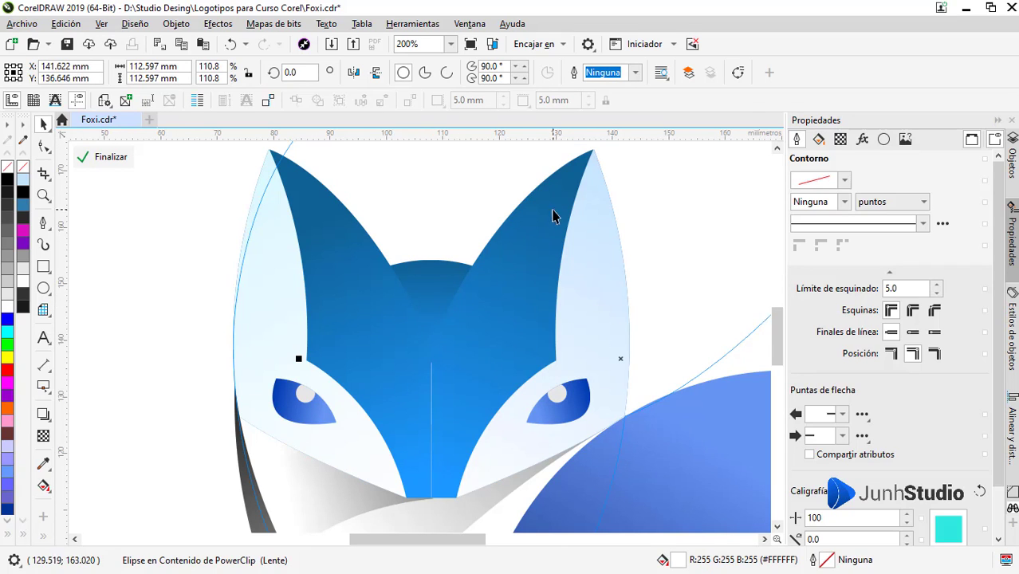
left_click(444, 317)
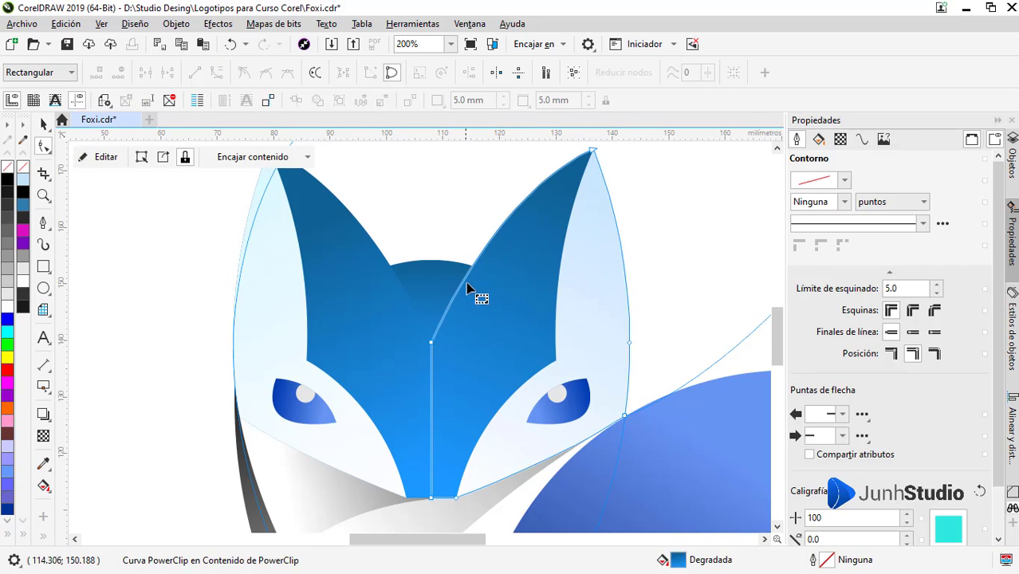
key("space")
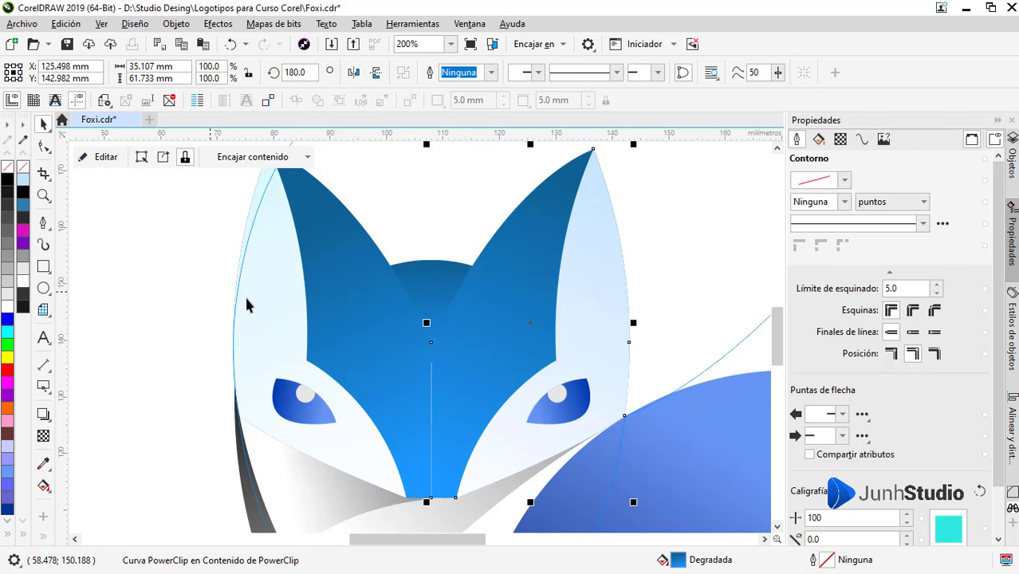
scroll(313, 308, "down", 2)
Draw a closed Pen curve about 26 by 33 mm from the left ear tip to the face centre, filled black without outline
left_click(43, 223)
scroll(342, 257, "up", 2)
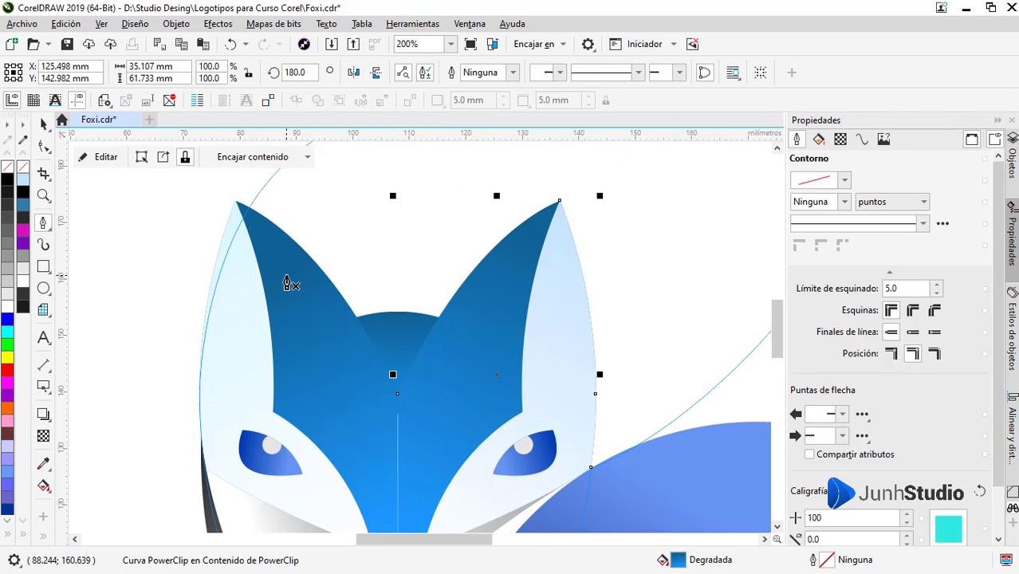
left_click(249, 209)
left_click_drag(402, 389, 403, 478)
left_click_drag(250, 170, 365, 395)
key("space")
left_click(7, 179)
right_click(7, 168)
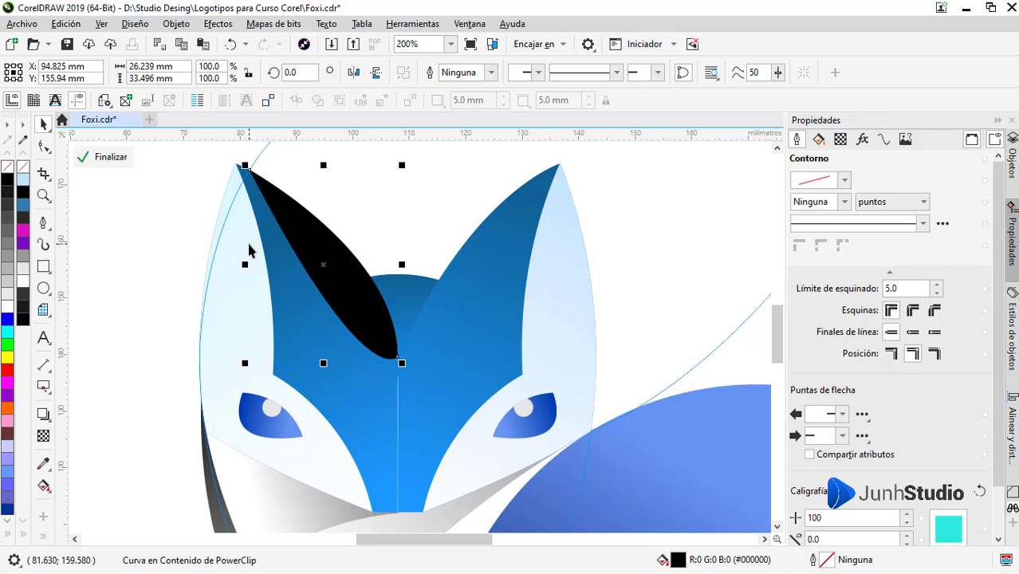
Send the black curve one level back behind the left face half and apply a Gaussian blur with a 19-pixel radius
key("ctrl+Page_Down")
left_click(217, 23)
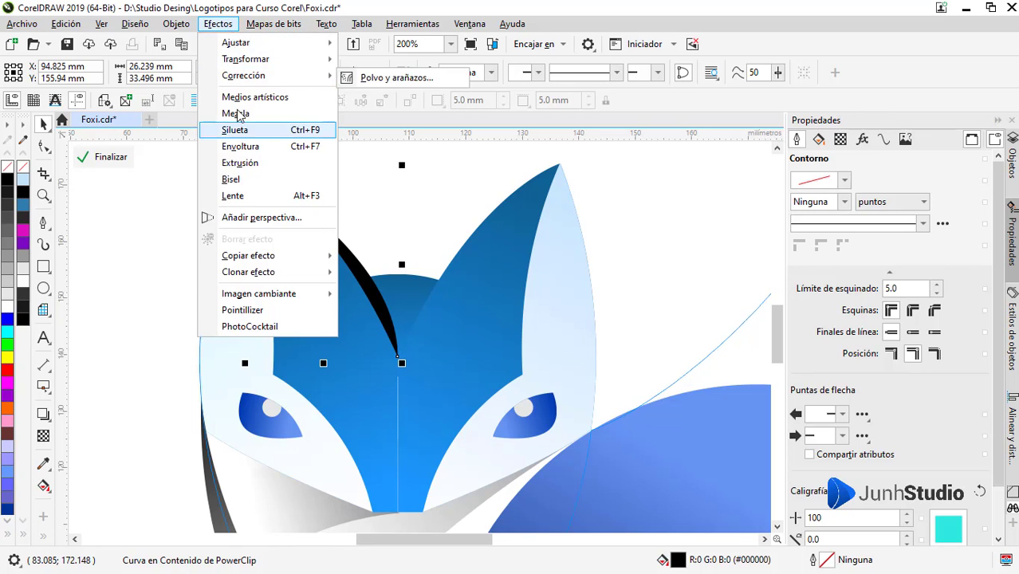
mouse_move(273, 23)
mouse_move(304, 352)
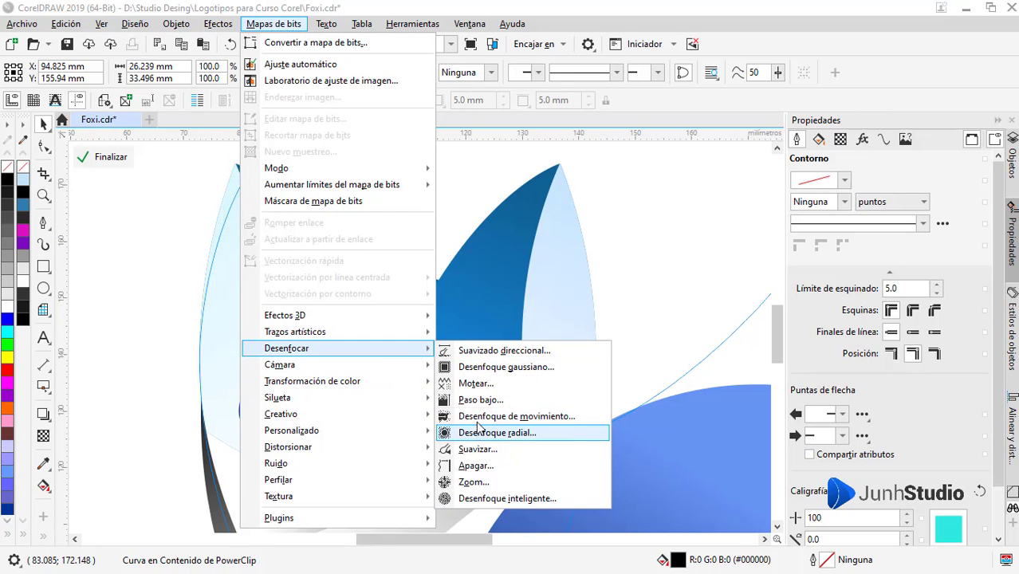
left_click(482, 367)
left_click_drag(487, 245, 641, 252)
left_click_drag(638, 286, 609, 293)
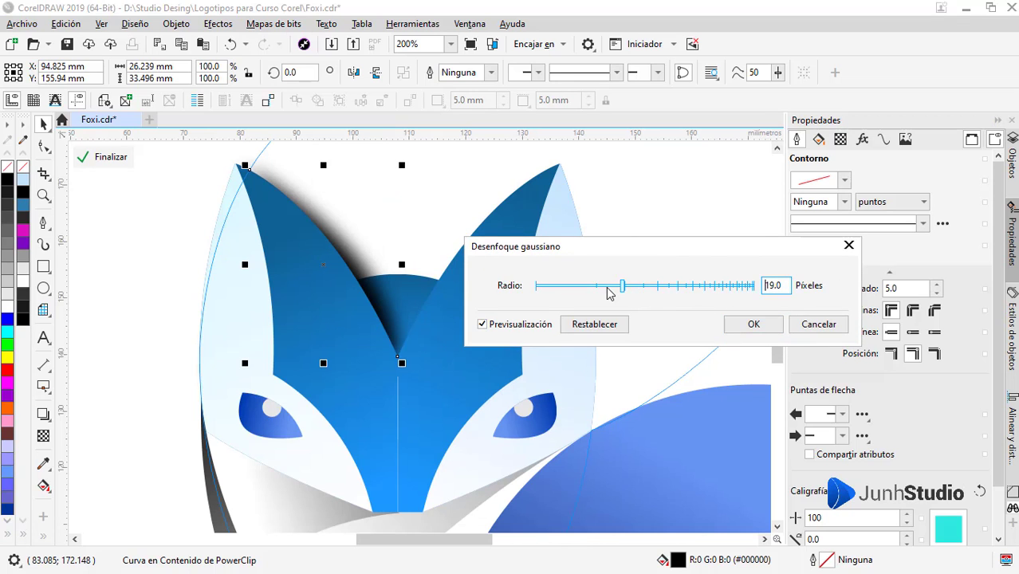
left_click(752, 324)
Reposition the blurred shadow's two end nodes beneath the left ear and face half, making its curve about 26 by 37 mm
double_click(250, 166)
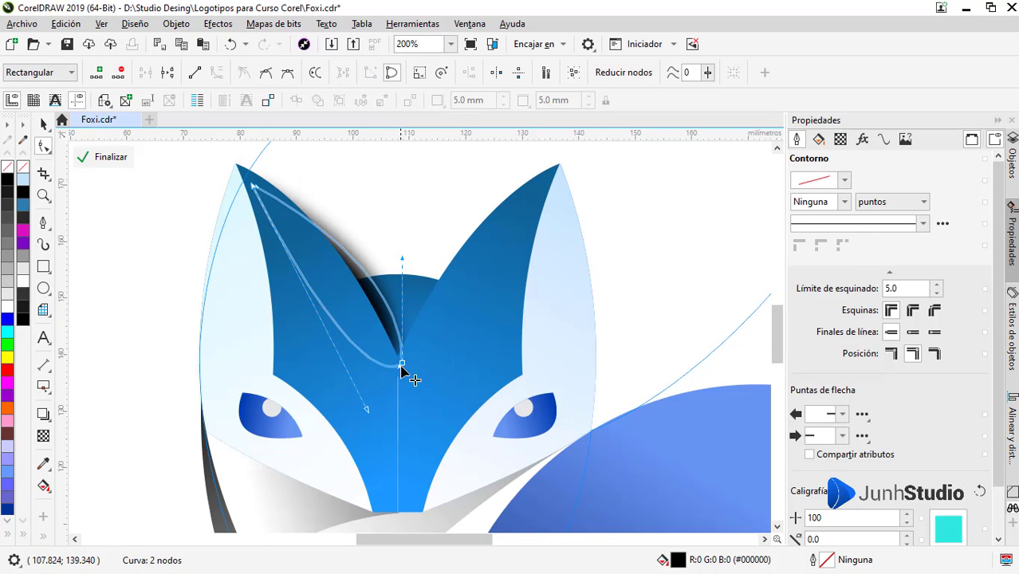
left_click_drag(401, 368, 417, 414)
scroll(394, 379, "up", 2)
scroll(417, 411, "down", 2)
scroll(270, 198, "up", 2)
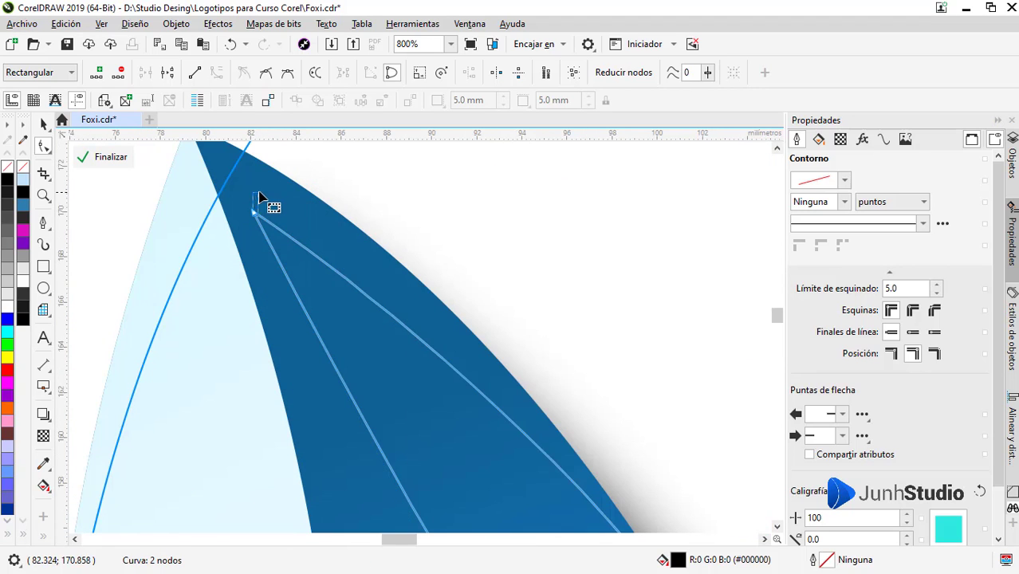
left_click_drag(252, 211, 264, 192)
scroll(261, 177, "down", 2)
key("space")
scroll(446, 300, "down", 1)
key("Escape")
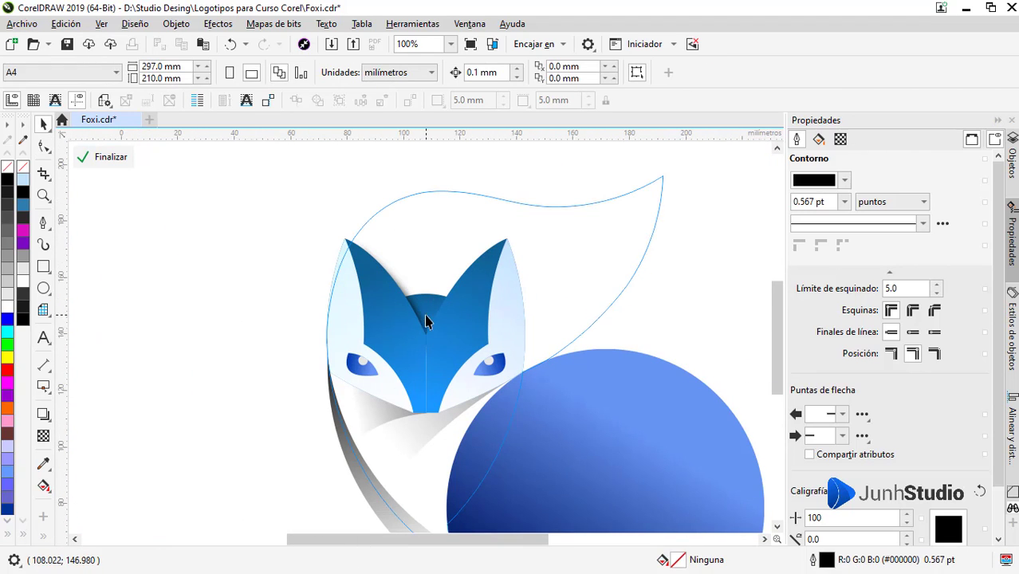
left_click(421, 335)
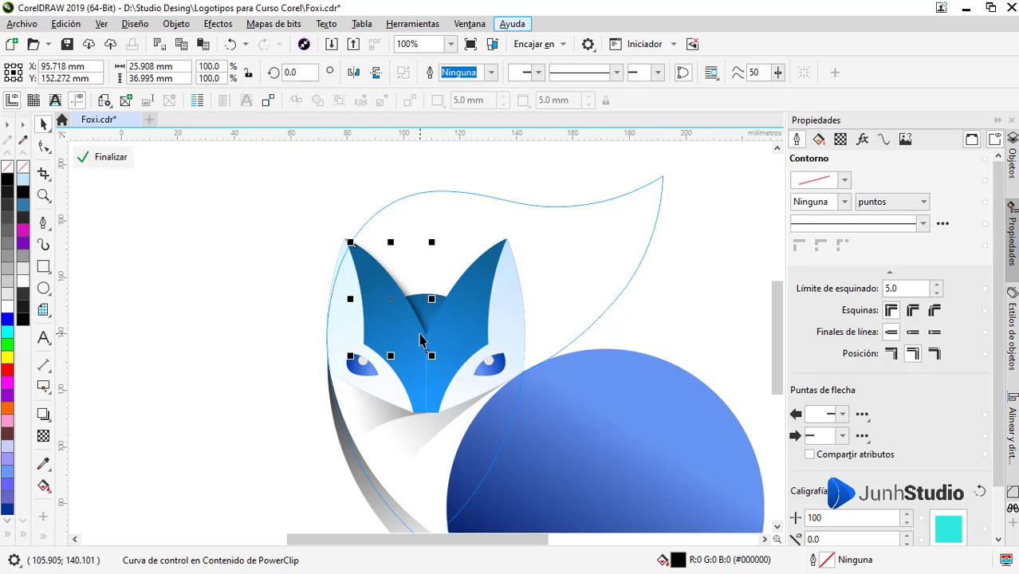
left_click(419, 331, "alt")
left_click(419, 332, "alt")
left_click(407, 298, "alt")
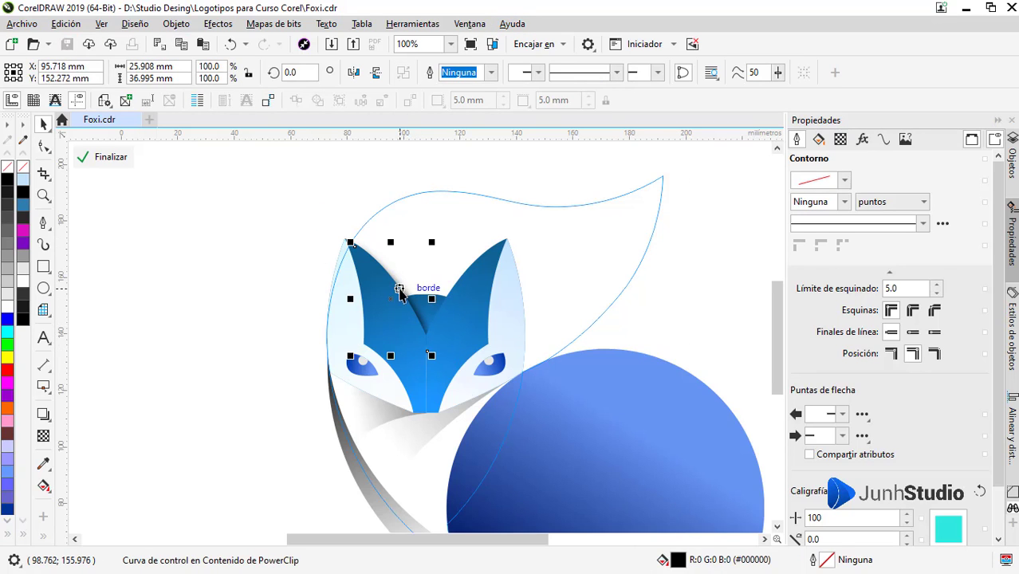
left_click(401, 298, "alt")
left_click(396, 301, "alt")
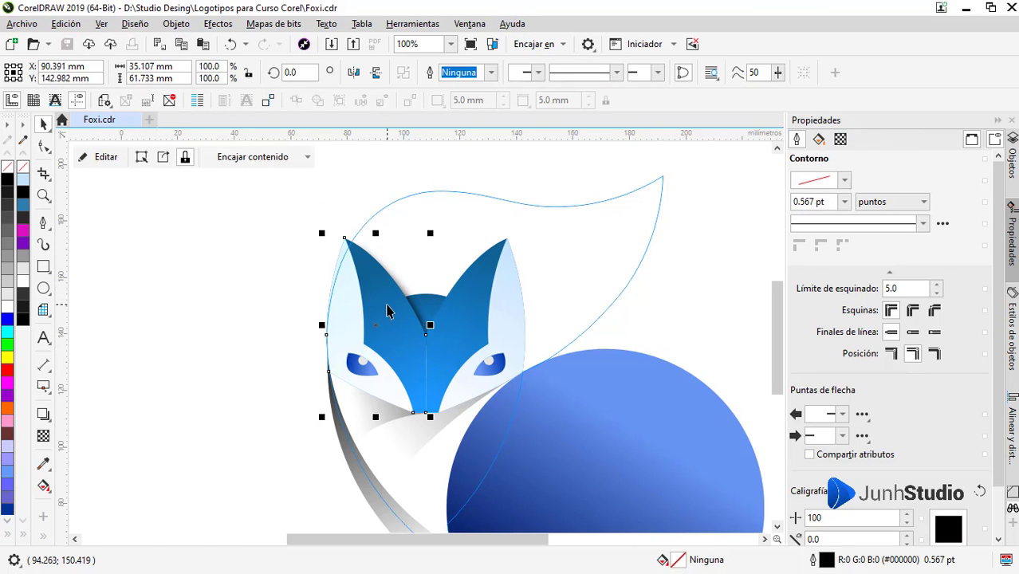
left_click(97, 157)
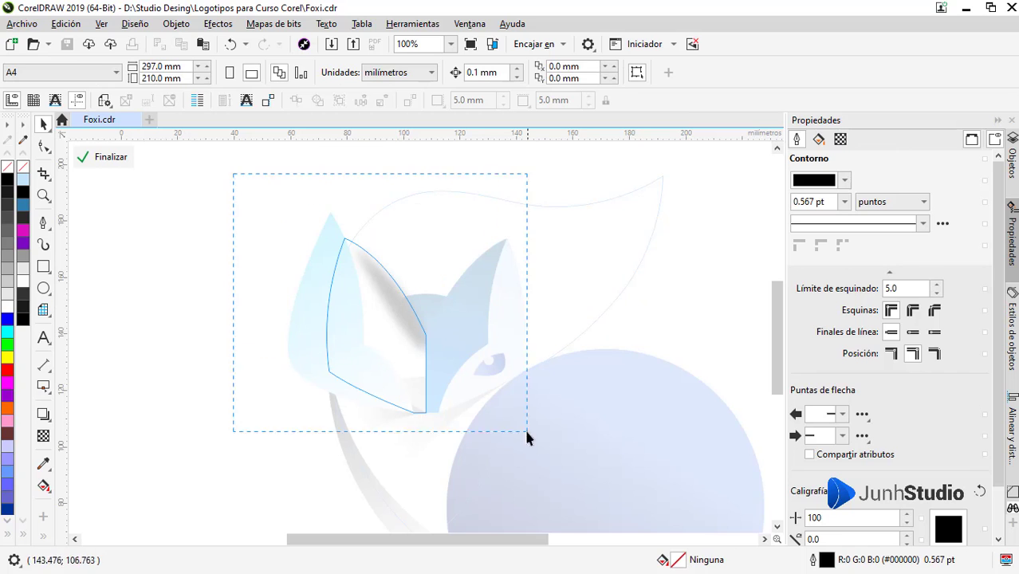
left_click(358, 341)
left_click(98, 157)
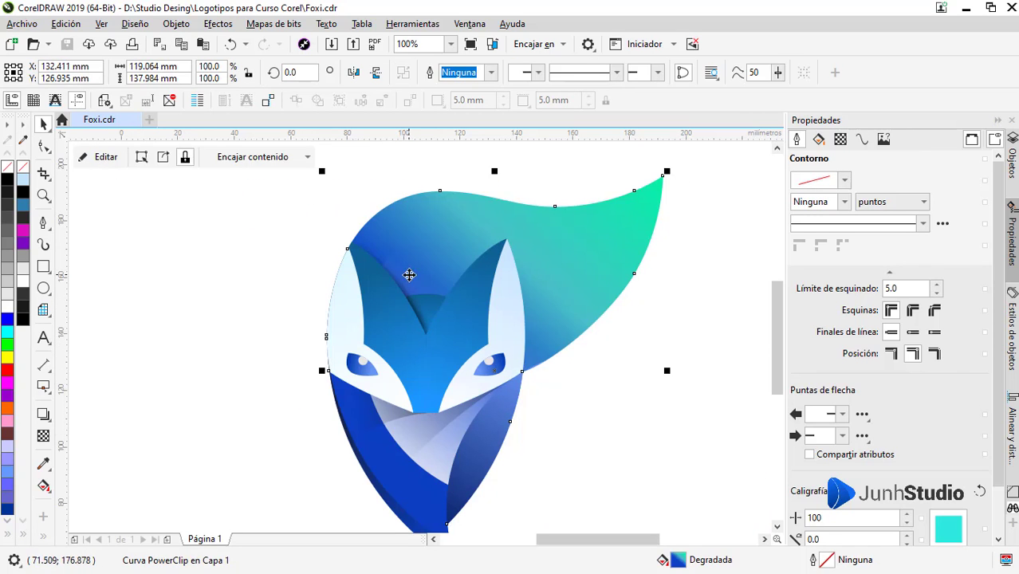
left_click(106, 160)
Pull the blurred shadow's lower node up and towards the left ear, reducing the curve to about 22 by 32 mm
left_click(398, 271)
key("F10")
scroll(417, 325, "up", 1)
left_click_drag(443, 381, 413, 344)
scroll(427, 364, "up", 1)
scroll(413, 343, "down", 1)
key("space")
scroll(508, 265, "up", 1)
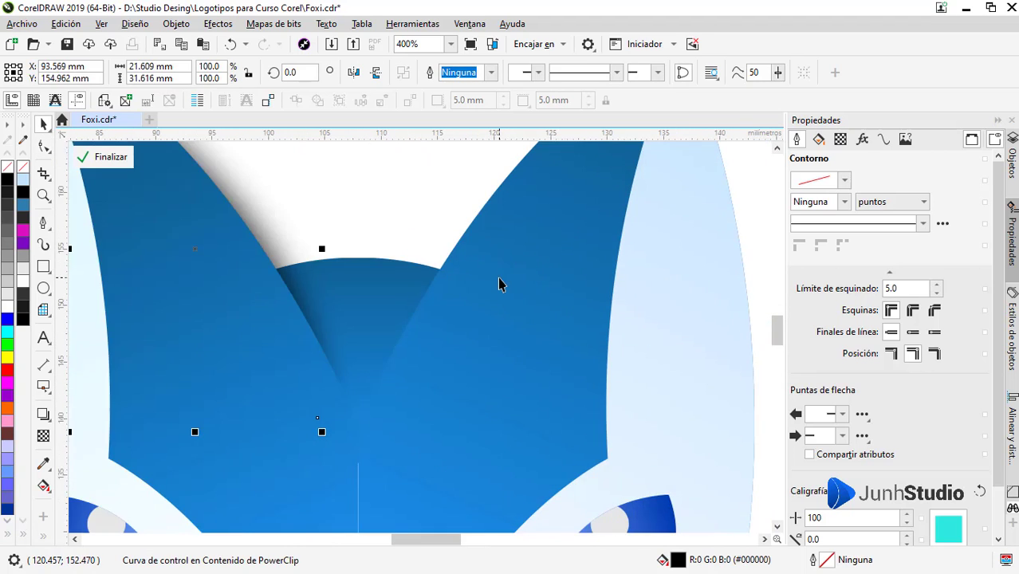
Add two intermediate colour nodes to the right face half's gradient and colour the 37% node with a blue sampled from the forehead
scroll(499, 278, "down", 1)
left_click(530, 258)
left_click(43, 486)
left_click(440, 489)
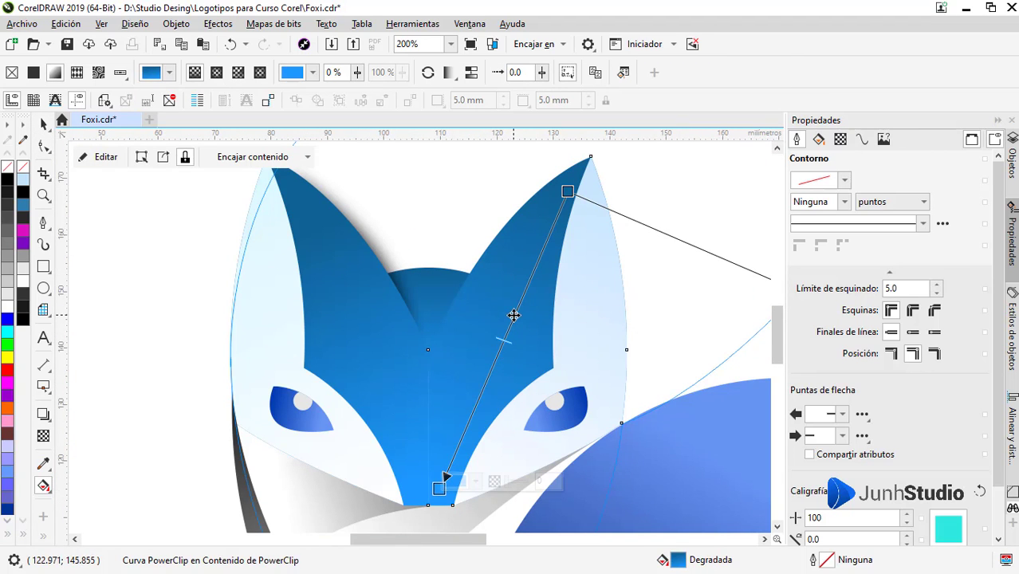
double_click(513, 316)
double_click(502, 343)
left_click_drag(514, 316, 520, 301)
left_click(557, 295)
left_click(666, 514)
left_click(463, 287)
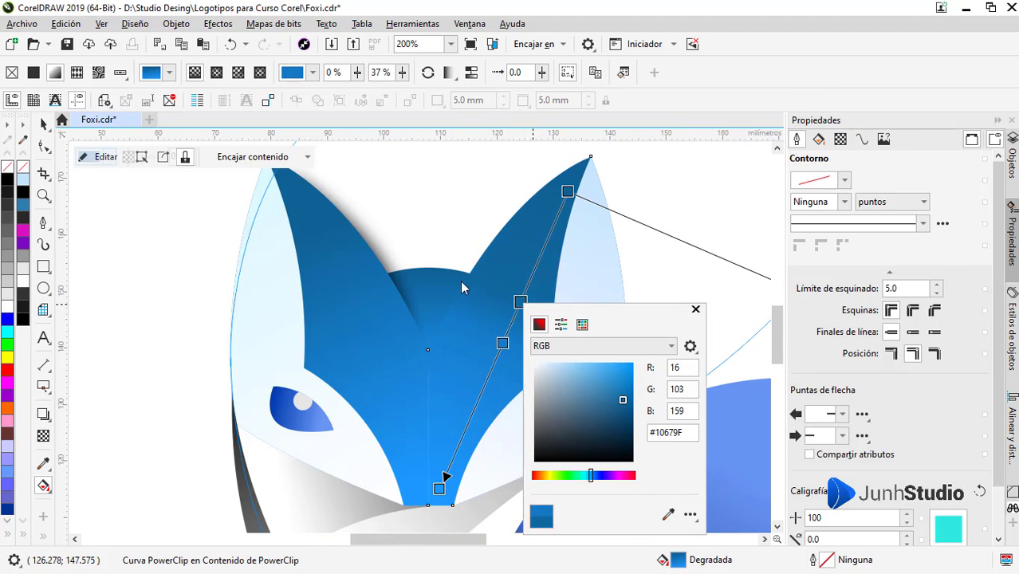
Place the second intermediate gradient node at about 53% and colour it with a blue sampled from the face centre
left_click_drag(502, 343, 498, 348)
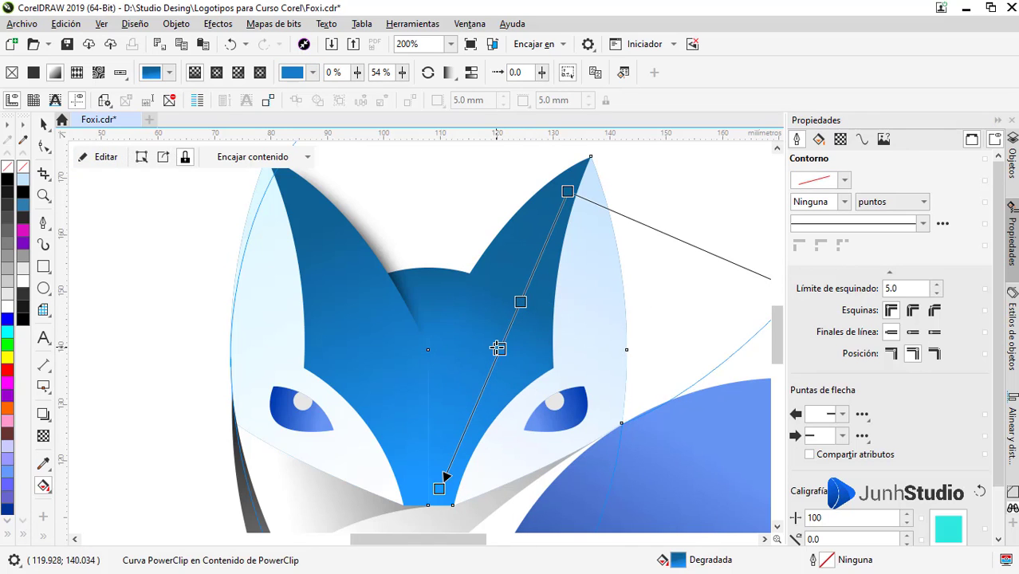
left_click(536, 341)
left_click(437, 343)
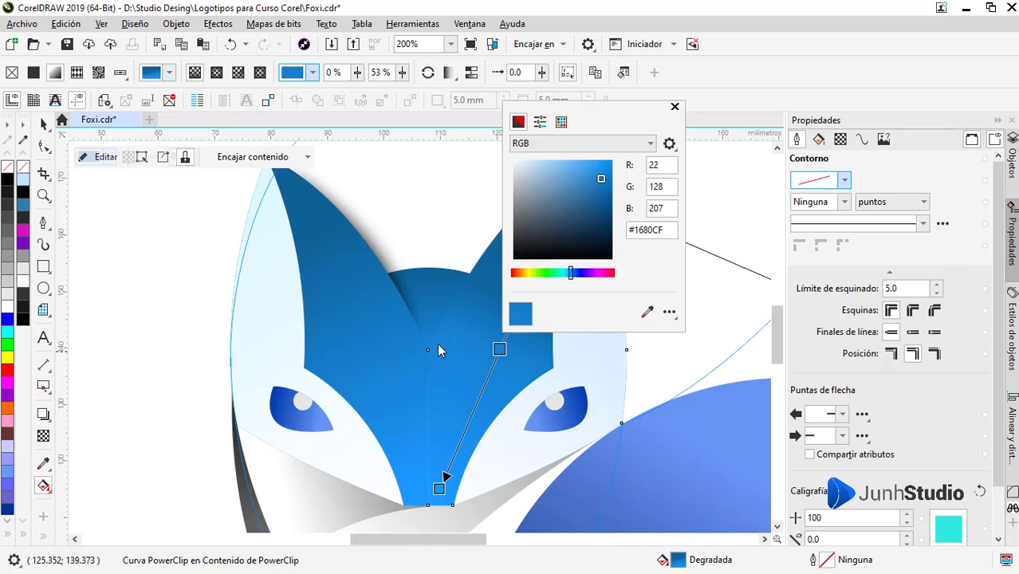
scroll(477, 315, "up", 3)
scroll(477, 315, "down", 1)
Shorten the right face half's gradient by moving its ends, undoing one misplaced handle move along the way
left_click_drag(438, 484, 414, 426)
scroll(452, 319, "up", 1)
left_click_drag(512, 319, 440, 399)
key("ctrl+z")
left_click_drag(567, 240, 528, 264)
left_click_drag(455, 408, 472, 379)
scroll(472, 379, "down", 1)
key("space")
scroll(479, 304, "down", 2)
key("Escape")
scroll(469, 338, "up", 1)
Adjust the centre edge shared by the two face halves with the Shape tool to close the seam between them
left_click(469, 341)
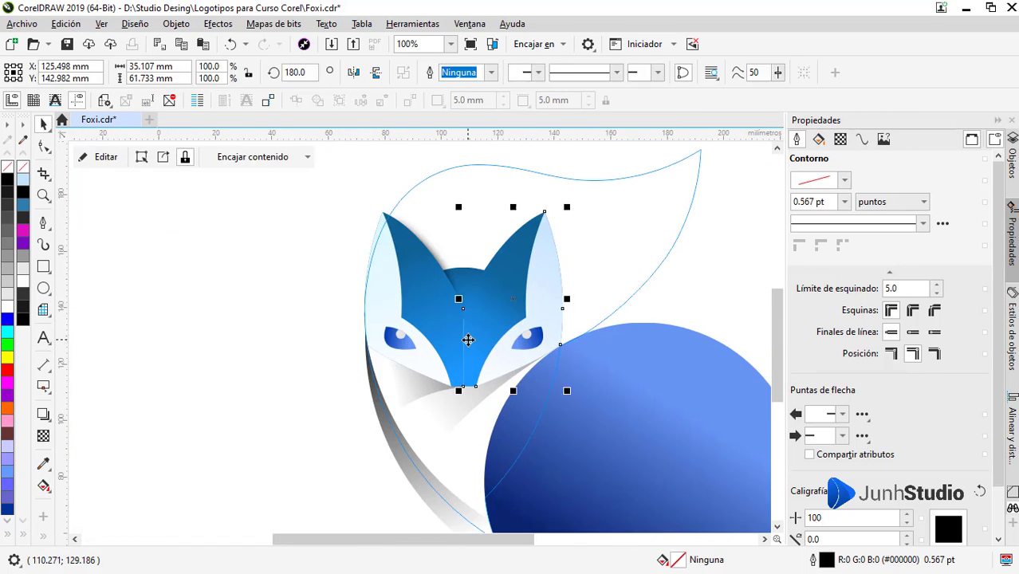
scroll(465, 341, "up", 2)
key("F10")
left_click(457, 209)
left_click_drag(458, 315, 432, 378)
key("space")
key("space")
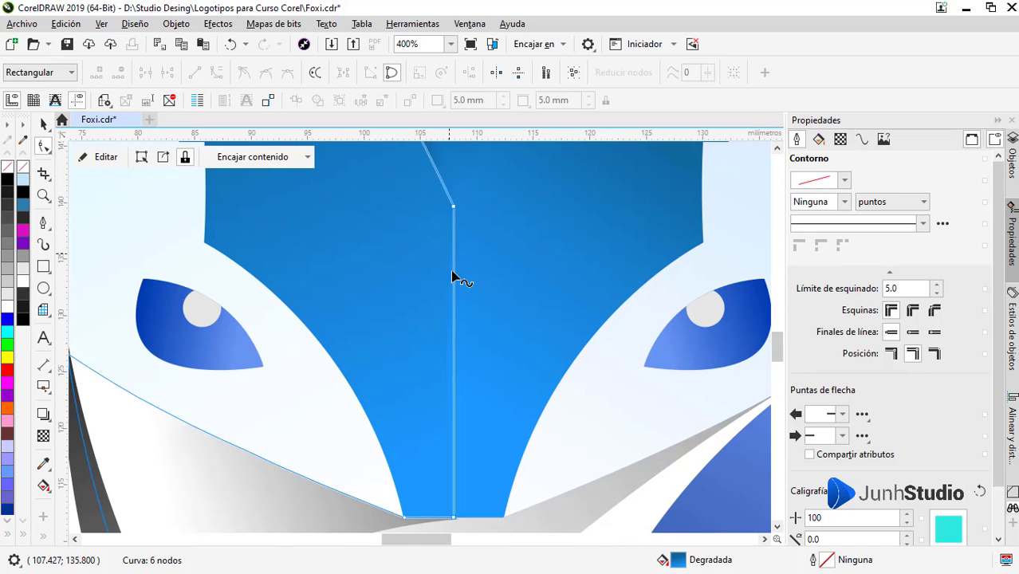
left_click(435, 292)
scroll(463, 309, "down", 1)
key("space")
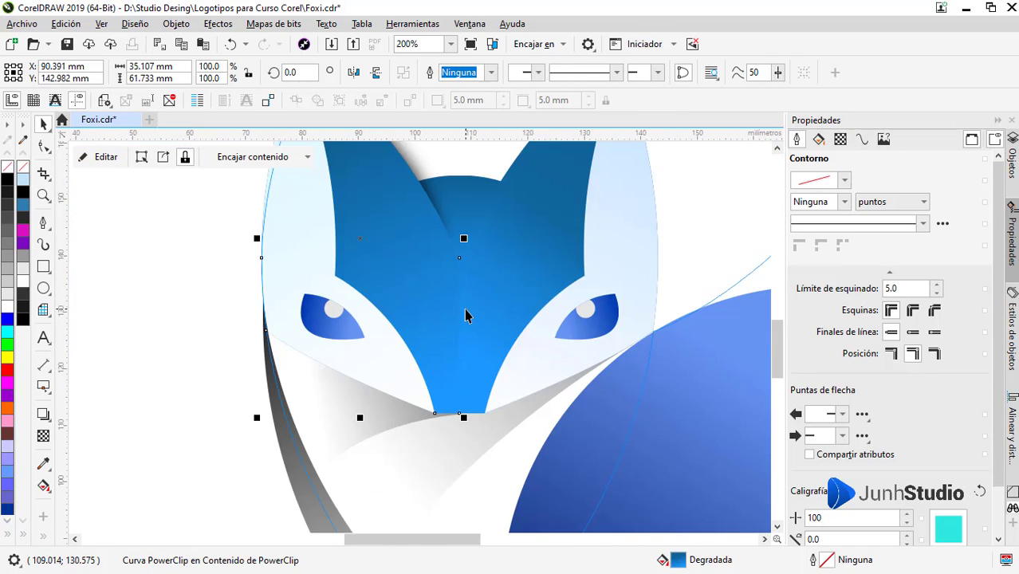
Extend the right face half's gradient down past the left side of the snout and place its middle colour node at 55%
scroll(464, 336, "up", 1)
scroll(452, 357, "down", 1)
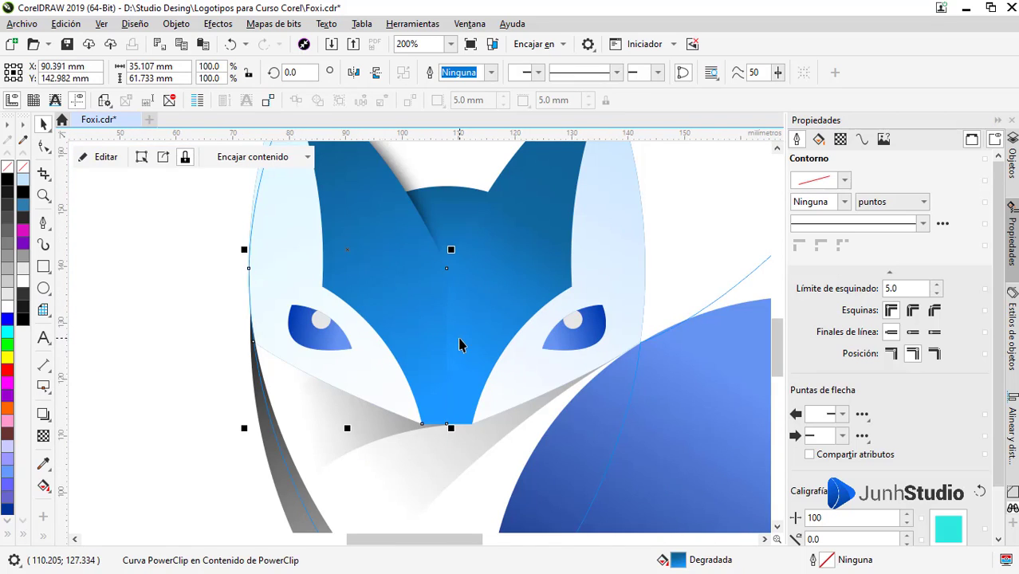
left_click(44, 435)
scroll(466, 371, "up", 1)
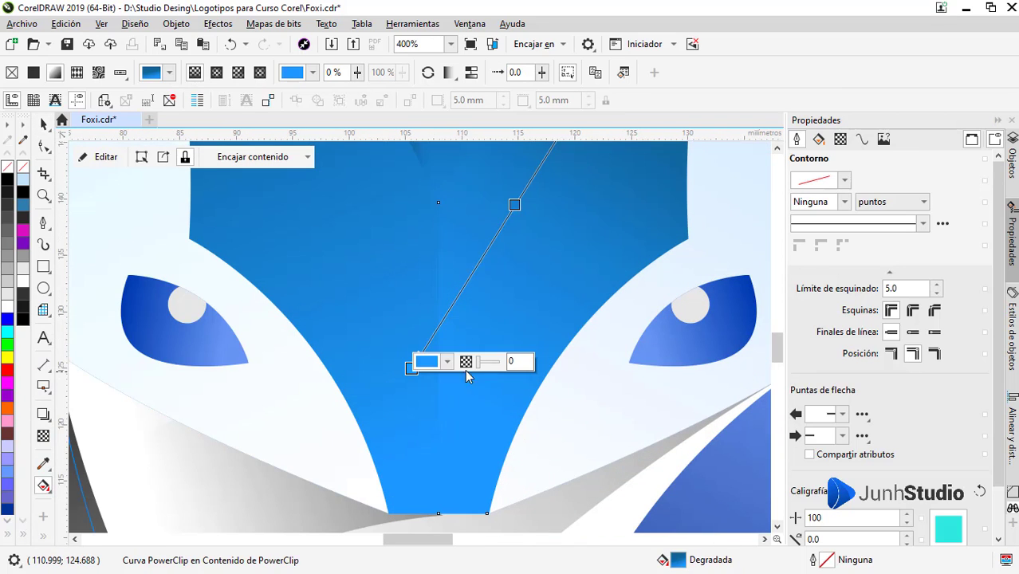
left_click(435, 362)
left_click(419, 357)
left_click_drag(412, 364, 349, 483)
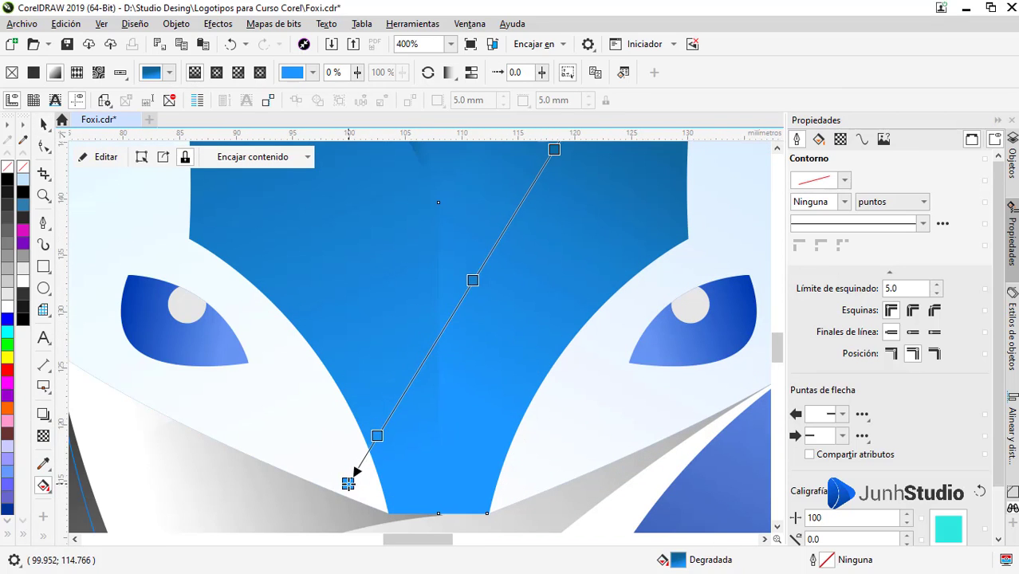
scroll(439, 354, "down", 1)
scroll(438, 354, "up", 1)
left_click_drag(426, 371, 414, 392)
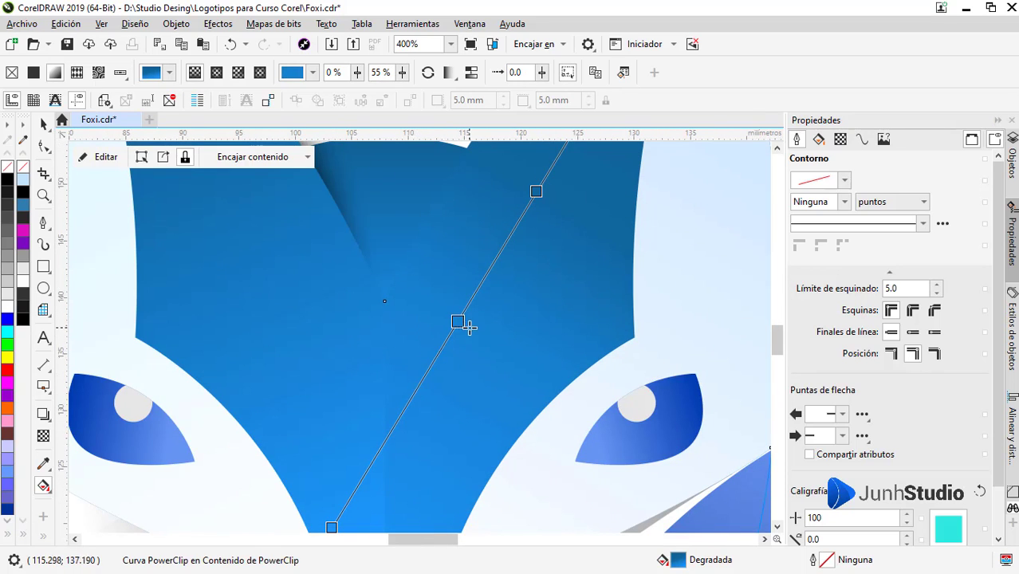
Add a gradient node at 66% and colour it and the 92% node with blues sampled from the left face half
double_click(425, 372)
left_click(459, 371)
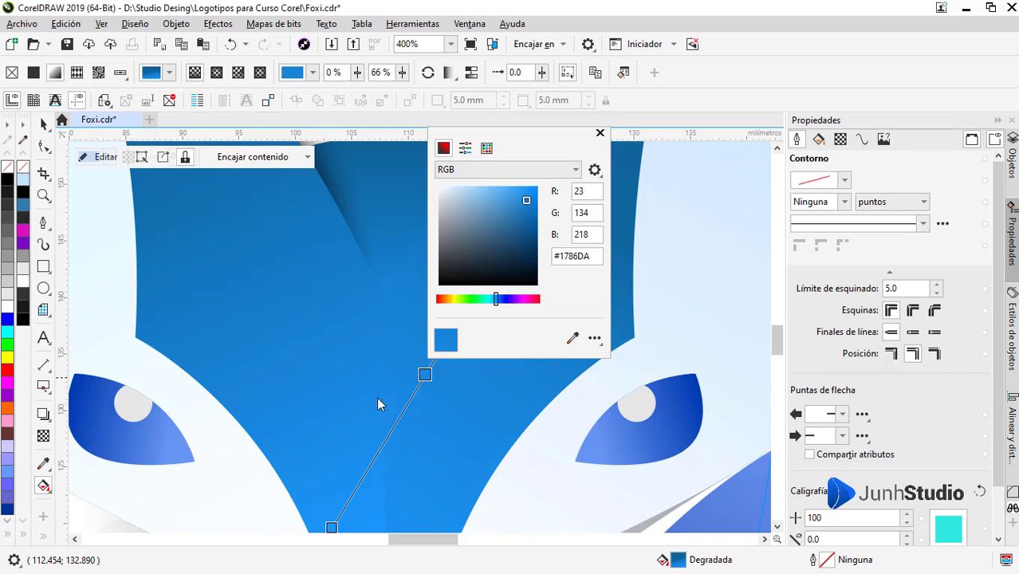
double_click(331, 527)
left_click(369, 522)
left_click(478, 489)
left_click(350, 489)
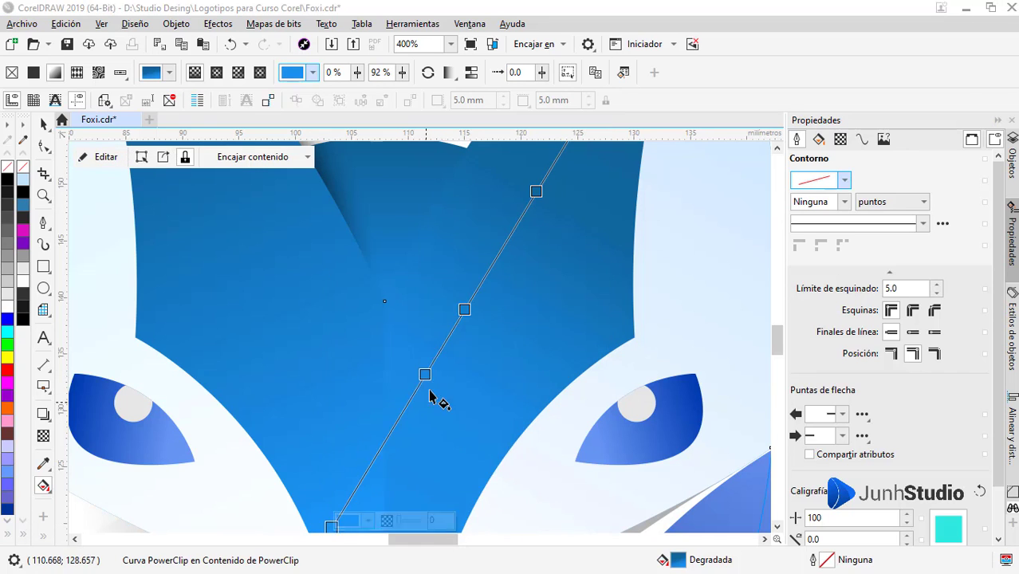
Move the lowest intermediate colour node of the right face half's gradient to 79%
scroll(432, 394, "down", 1)
scroll(406, 476, "up", 1)
left_click(450, 291)
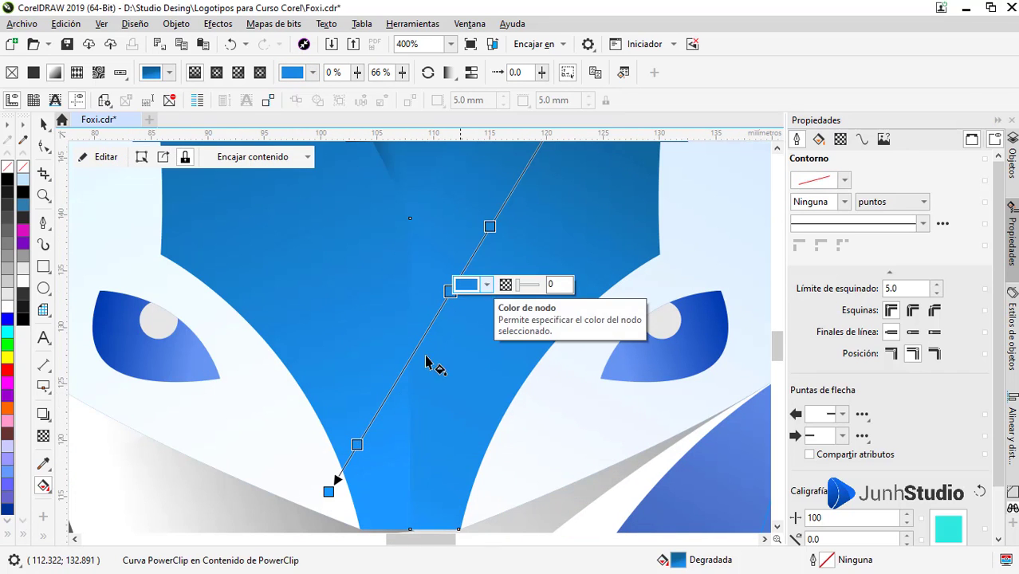
left_click_drag(356, 444, 404, 368)
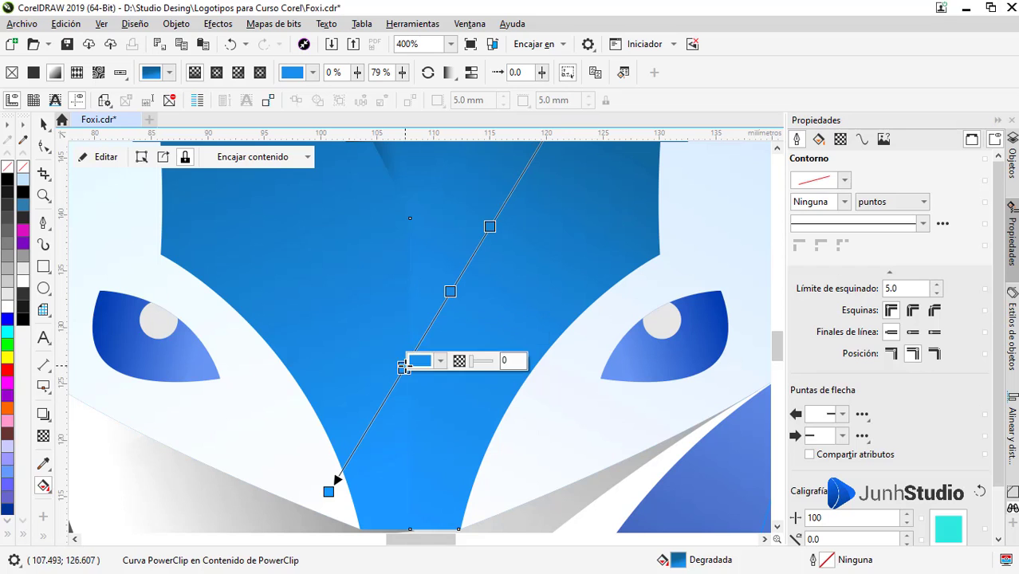
Open the colour choices for the end node of the right face half's gradient and finish editing the fill
left_click(328, 492)
left_click(364, 485)
scroll(372, 512, "down", 2)
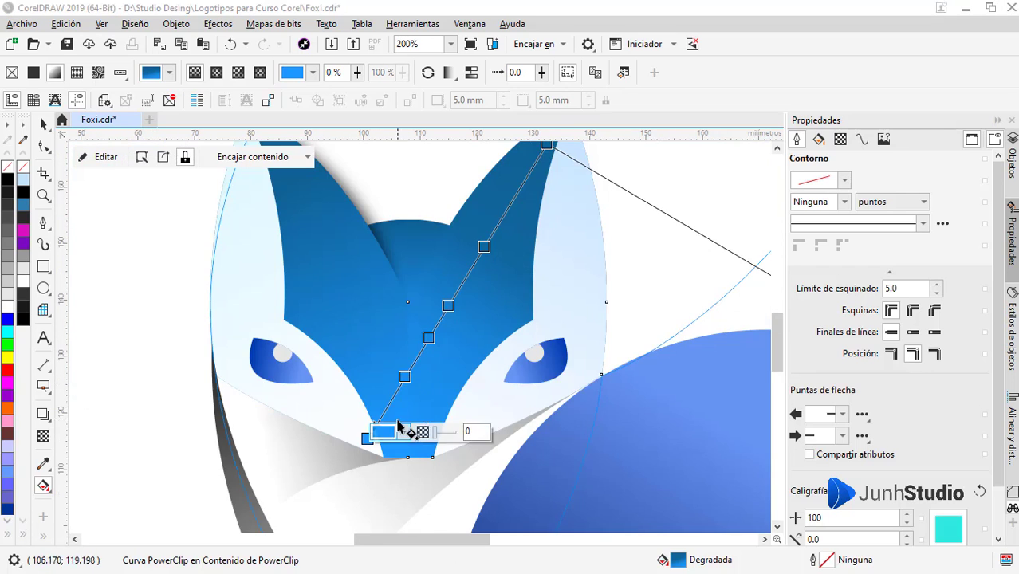
key("space")
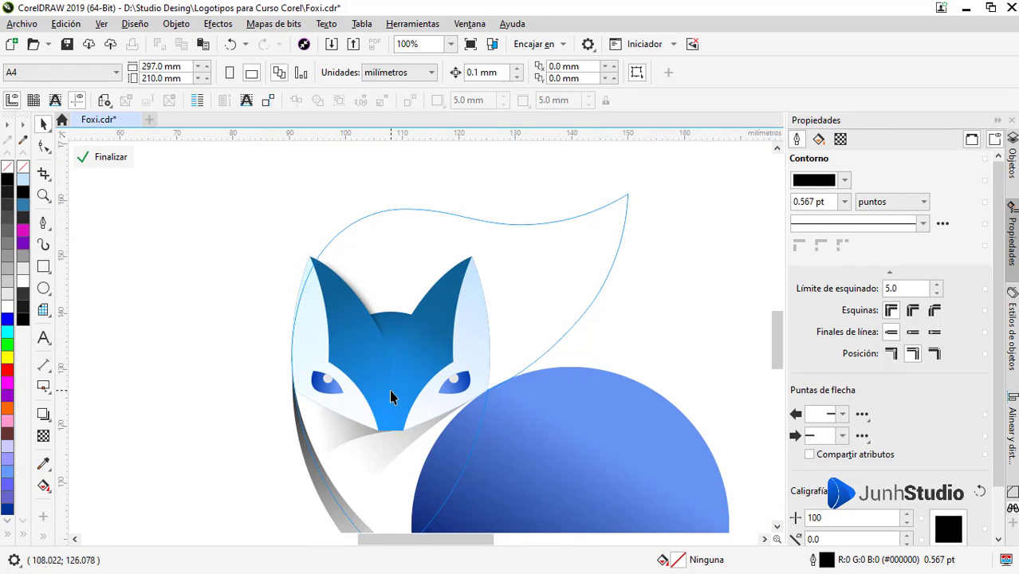
Bow the lower centre edge of the left face half outward by adjusting its curve handle with the Shape tool
key("F10")
scroll(396, 391, "up", 2)
left_click(364, 344)
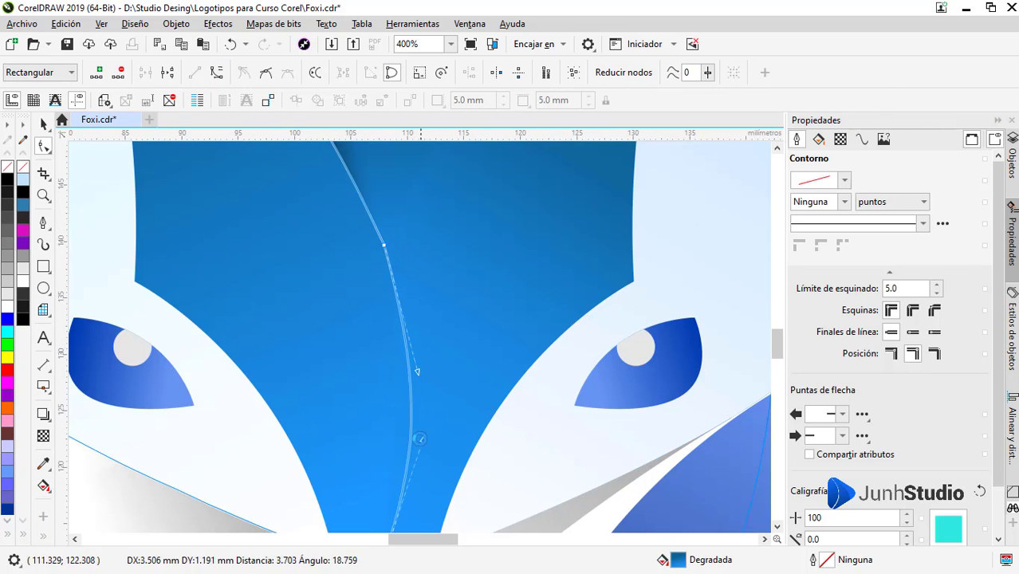
left_click_drag(422, 439, 444, 434)
key("space")
Apply a short horizontal linear transparency to the left face half so it fades along the centre seam
left_click(44, 436)
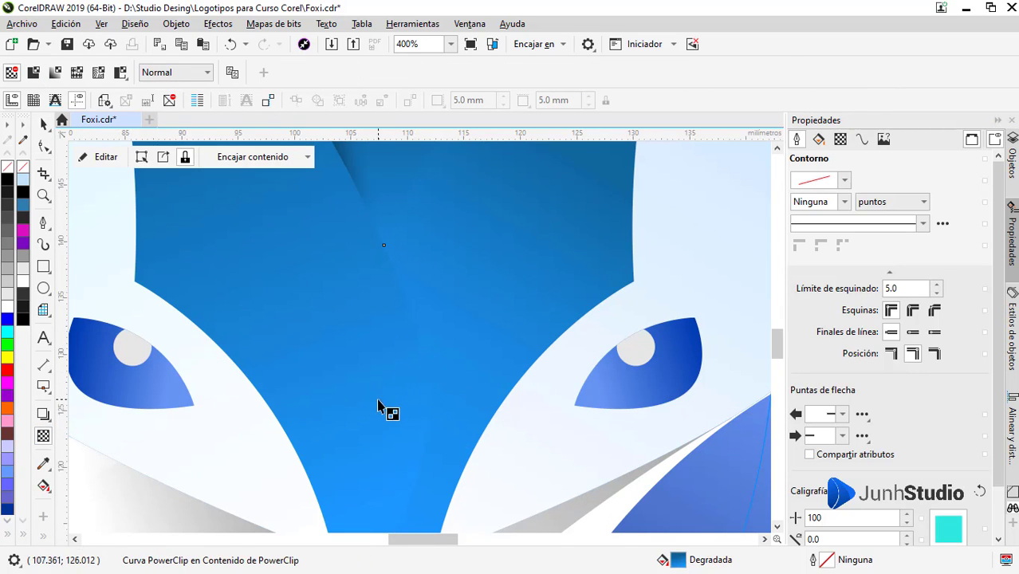
left_click(395, 400)
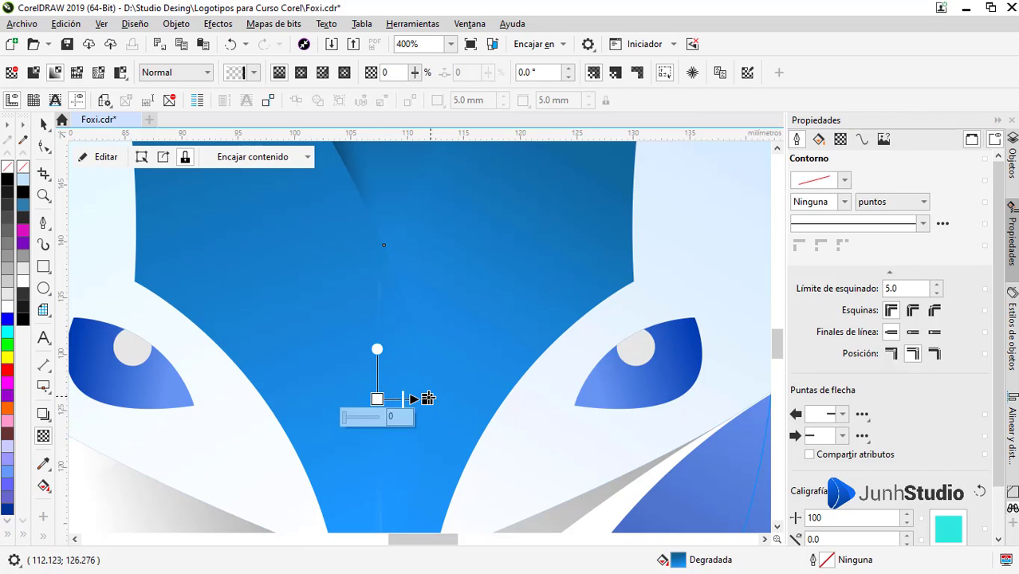
scroll(383, 399, "up", 3)
scroll(421, 352, "down", 4)
key("space")
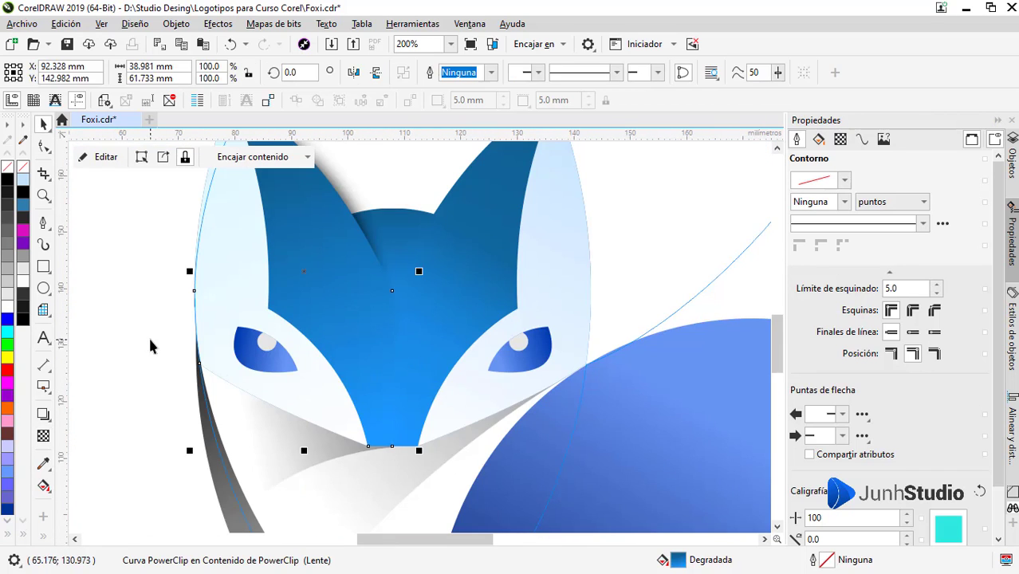
Deselect the face half and finish editing the fox's PowerClip contents
left_click(148, 335)
scroll(148, 335, "down", 4)
scroll(421, 330, "up", 3)
left_click(91, 156)
left_click(236, 335)
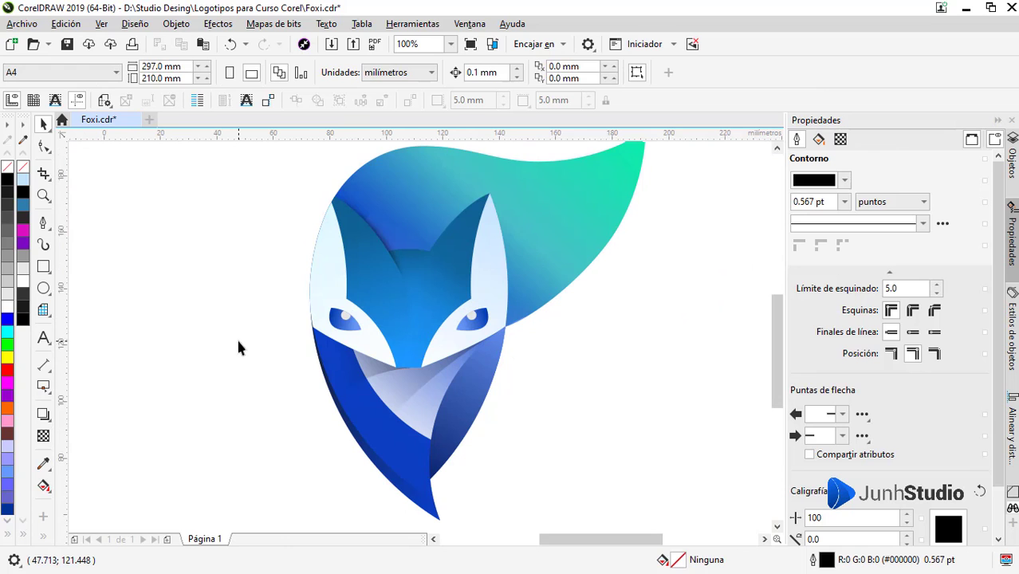
Try to shift the outer edge node of the left face half slightly outward with the Shape tool
scroll(239, 342, "down", 1)
scroll(380, 293, "up", 2)
left_click(379, 293)
key("F10")
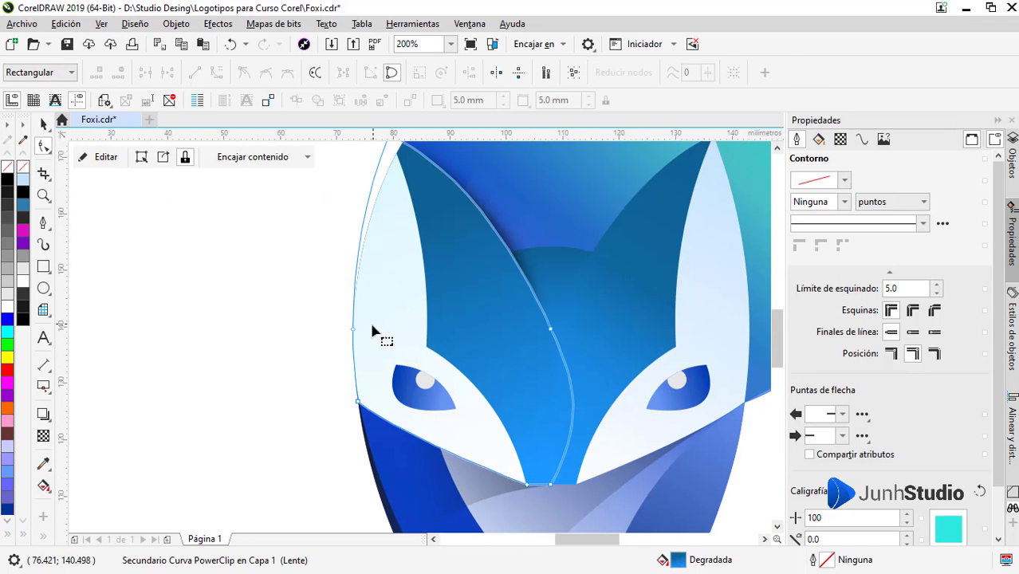
left_click(353, 328)
scroll(353, 329, "up", 2)
left_click_drag(350, 322, 345, 321)
scroll(345, 321, "down", 3)
key("space")
key("Escape")
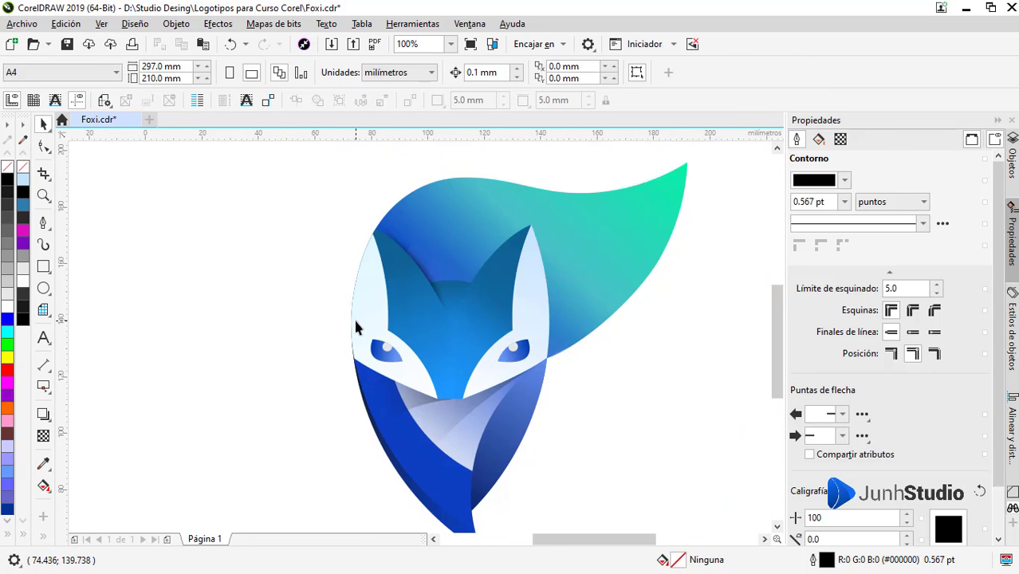
left_click(386, 305)
key("ctrl+z")
Examine the outer edges of the left cheek and right ear up close for gaps against the fox silhouette
scroll(345, 297, "up", 2)
scroll(237, 303, "up", 2)
scroll(302, 269, "down", 4)
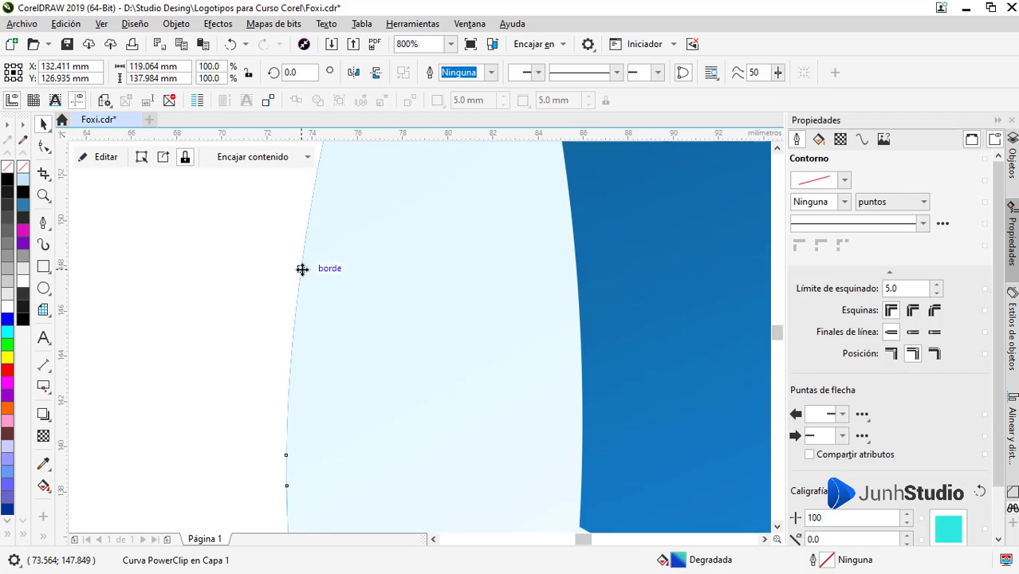
key("F10")
scroll(351, 256, "up", 3)
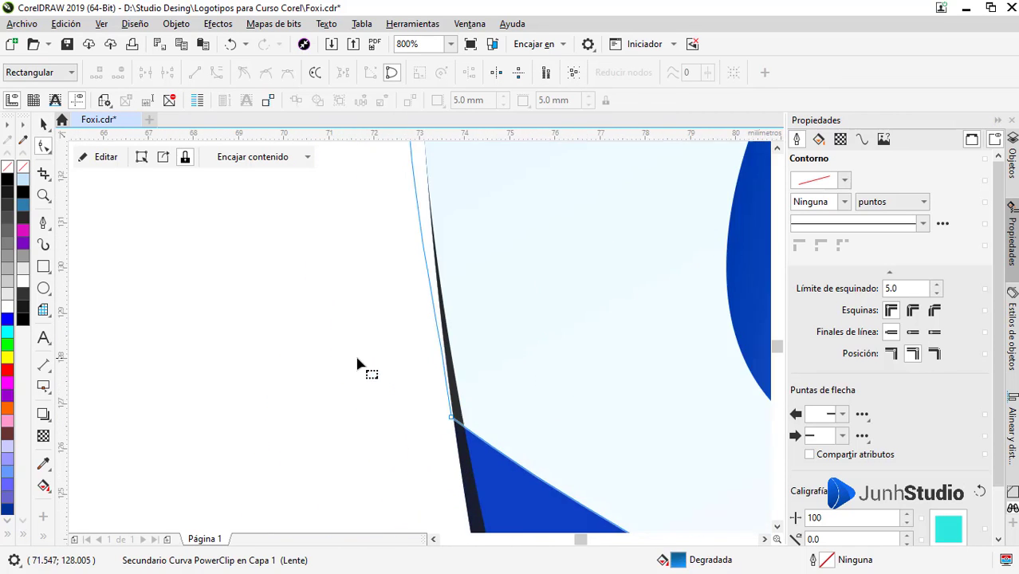
scroll(375, 319, "down", 2)
scroll(361, 276, "down", 2)
scroll(318, 273, "up", 3)
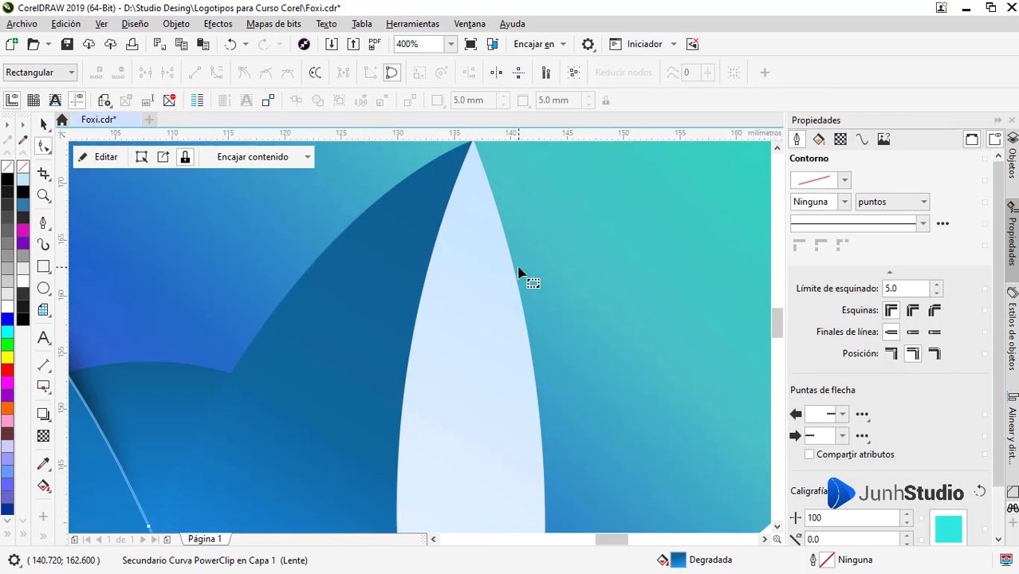
scroll(523, 277, "down", 2)
Draw a circle about 127 mm in diameter over the fox's head and the base of the tail
key("F7")
scroll(487, 252, "down", 4)
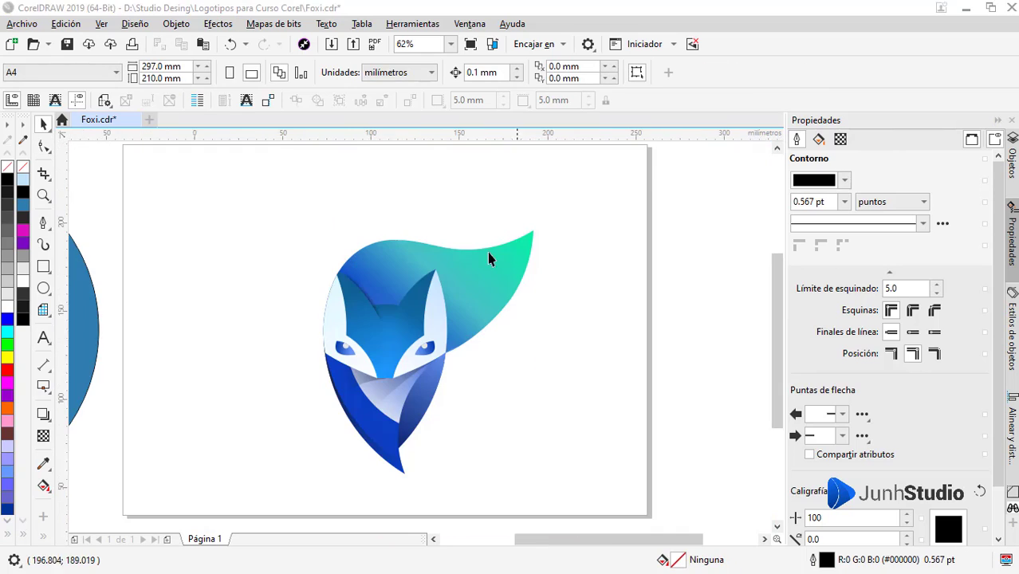
left_click_drag(260, 209, 484, 433)
key("space")
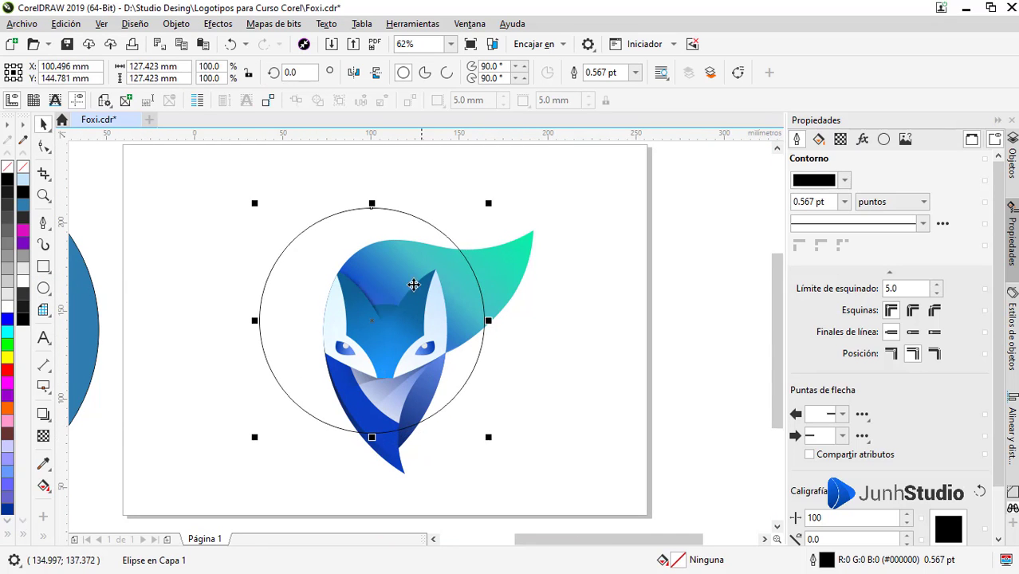
Draw a closed triangle about 70 by 74 mm over the tail tip with the Pen tool and fill it white
scroll(514, 263, "up", 1)
left_click(43, 222)
left_click(425, 263)
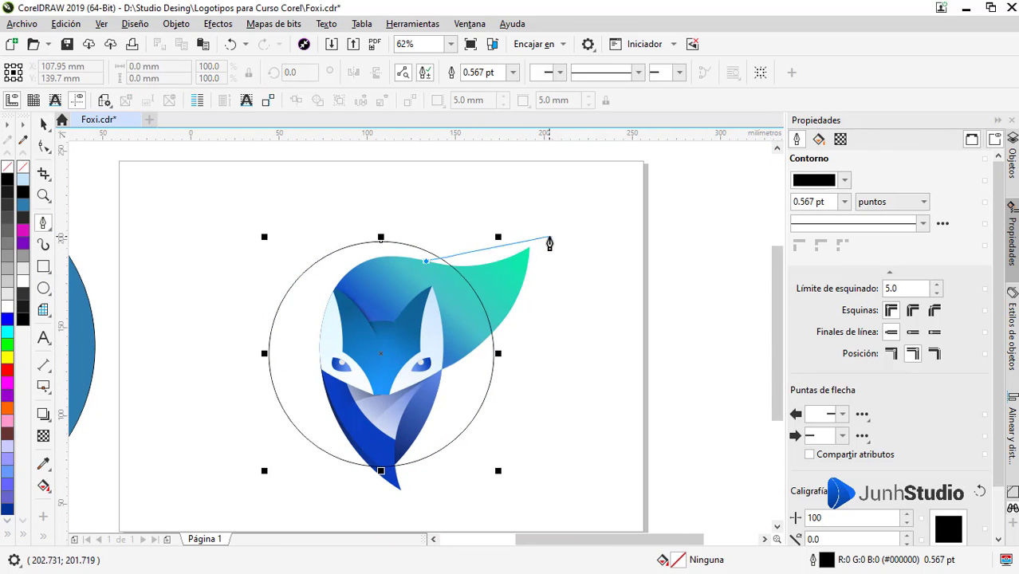
left_click(554, 232)
left_click(488, 369)
left_click(425, 263)
key("space")
left_click(24, 282)
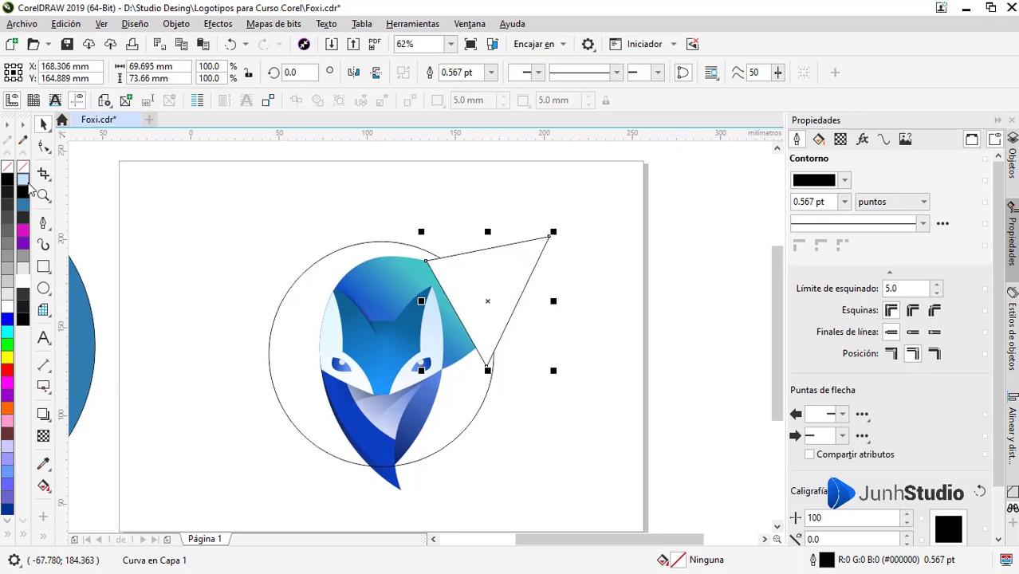
Remove the outlines of the triangle and the circle, and fill the circle with black
right_click(23, 167)
left_click(301, 276)
left_click(23, 192)
right_click(23, 167)
Fill the triangle with blue #2F7DAD and subtract the circle from it to leave a concave inner edge
left_click(494, 264)
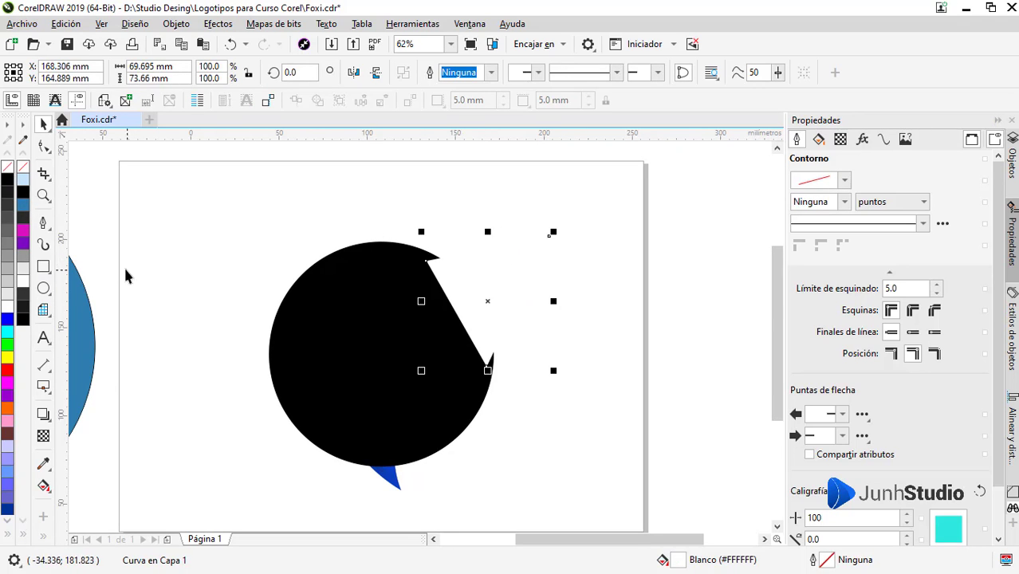
left_click(23, 206)
left_click(352, 325, "shift")
left_click(522, 79)
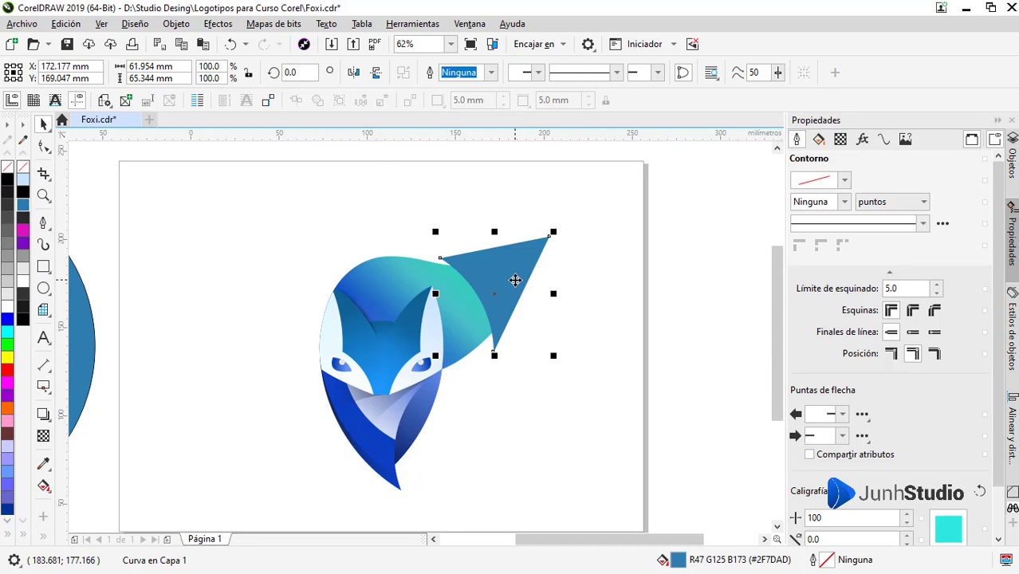
left_click(421, 258)
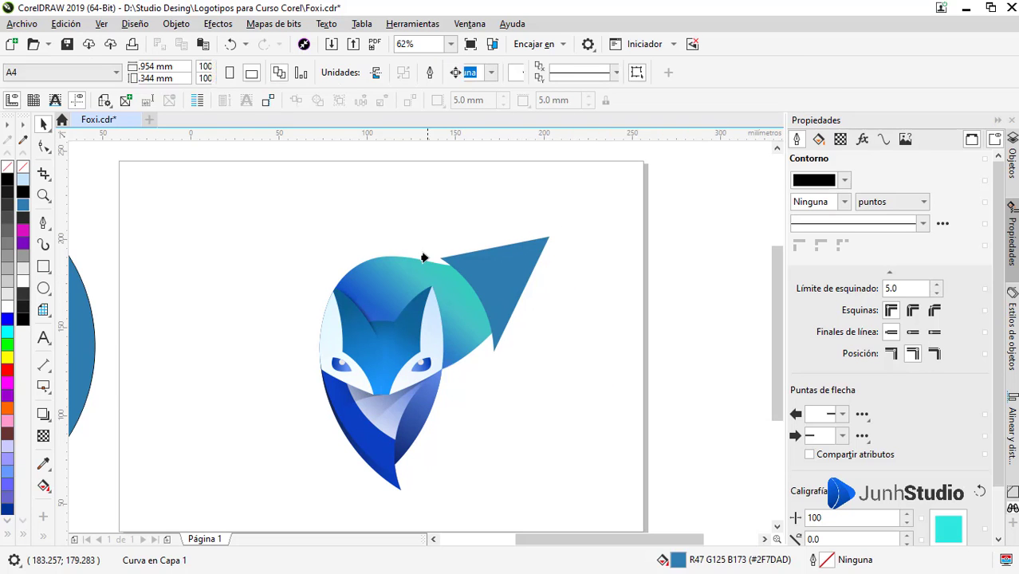
Fill the trimmed tail shape with white and place it inside the fox silhouette's PowerClip
left_click(507, 278)
left_click(24, 318)
left_click(43, 437)
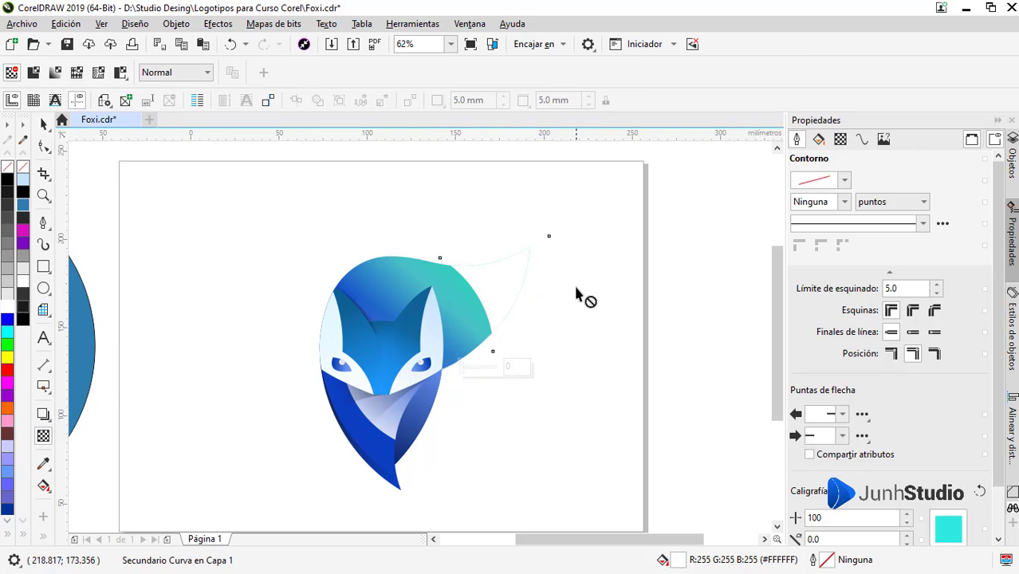
left_click(511, 279)
key("space")
left_click(398, 300)
left_click(251, 310)
left_click(351, 303)
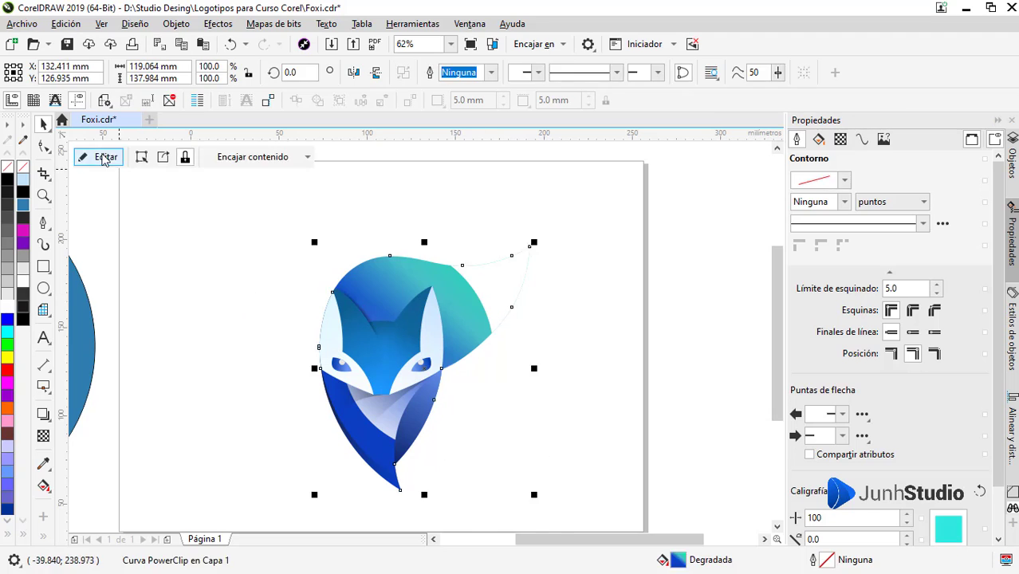
Fade the white tail shape inside the PowerClip with a linear transparency running from its inner edge towards the tip
left_click(102, 157)
left_click(499, 291)
key("space")
left_click_drag(518, 358, 550, 241)
left_click(102, 157)
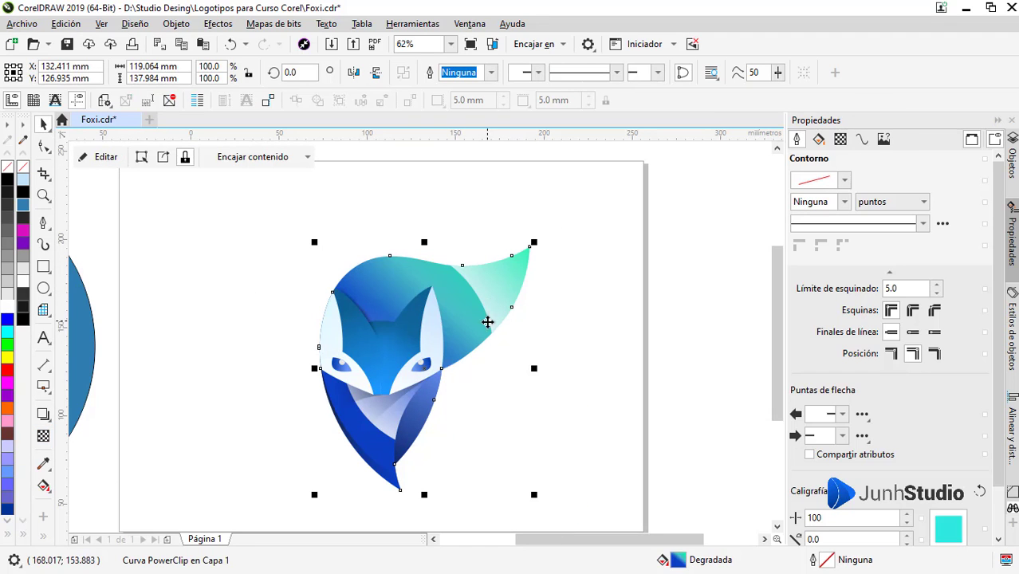
Draw a curved shape about 70 by 52 mm over the upper tail, without outline, and give it a diagonal linear transparency
left_click(42, 224)
left_click(539, 221)
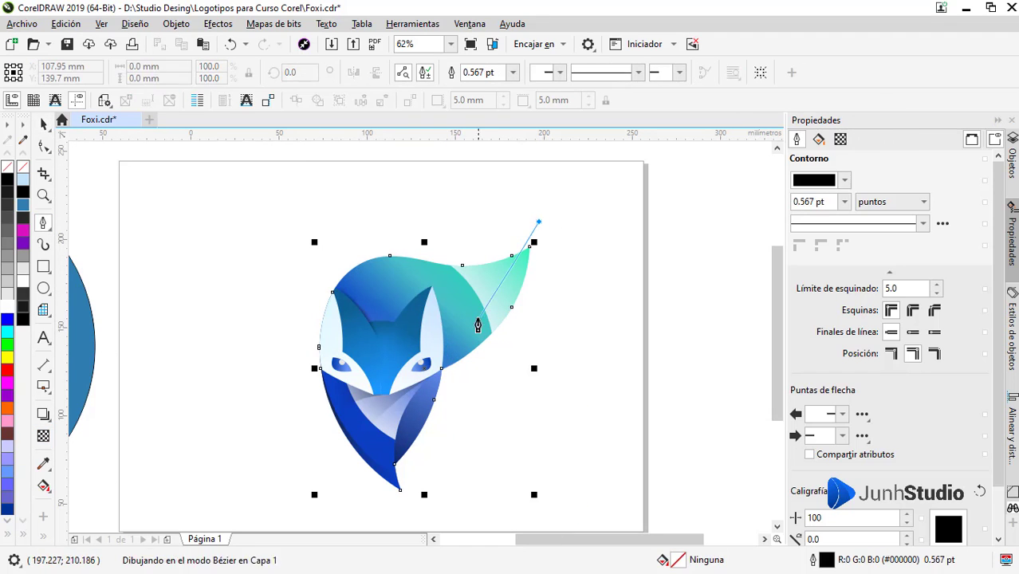
left_click_drag(366, 347, 366, 346)
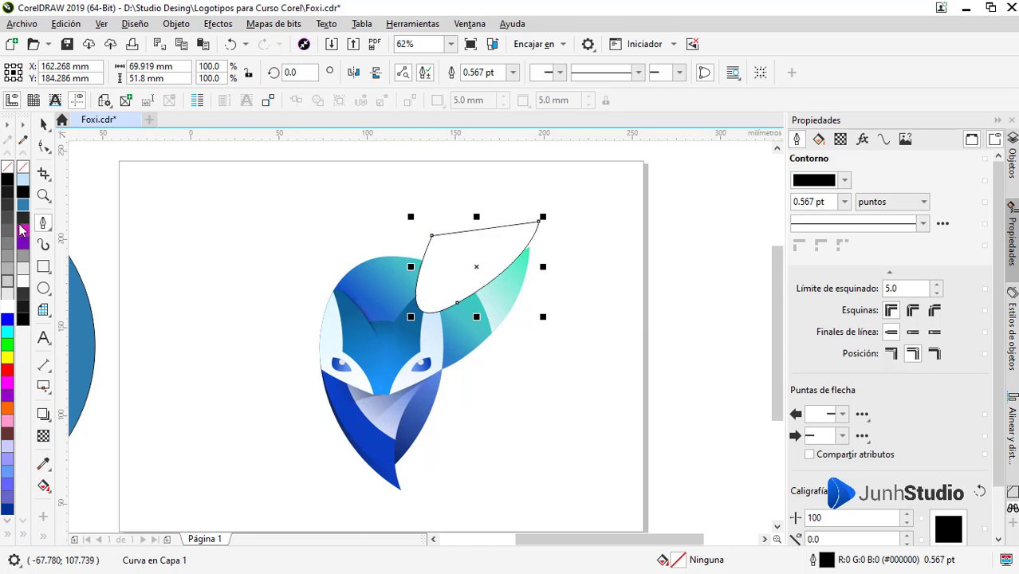
right_click(21, 168)
left_click(43, 435)
left_click_drag(532, 237, 462, 290)
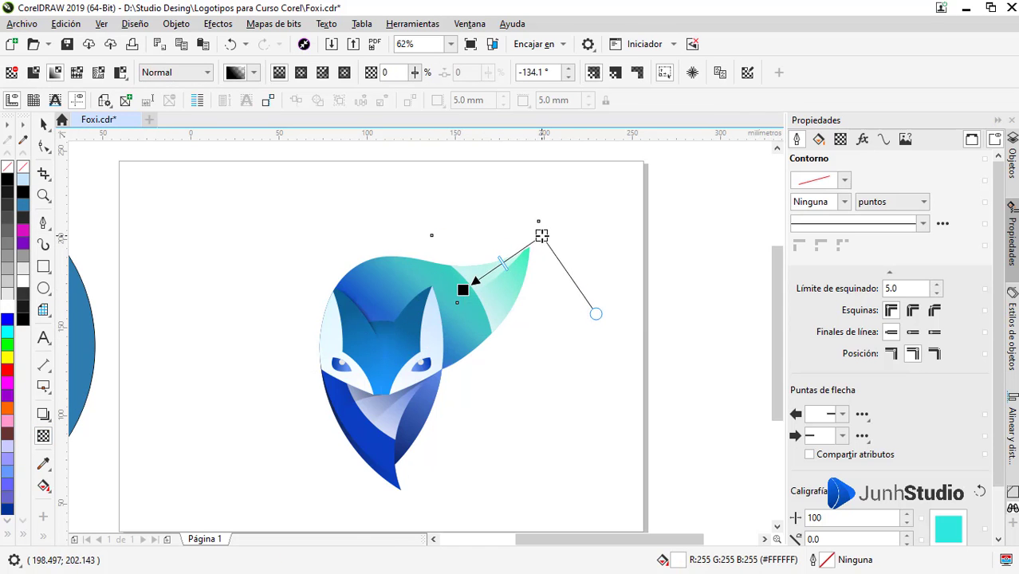
Adjust the nodes along the lower edge of the upper tail highlight so the curve runs up to the tail tip
key("F10")
scroll(538, 242, "up", 3)
scroll(530, 228, "down", 1)
left_click_drag(538, 163, 552, 178)
scroll(589, 209, "down", 2)
scroll(472, 277, "up", 1)
left_click_drag(531, 285, 557, 272)
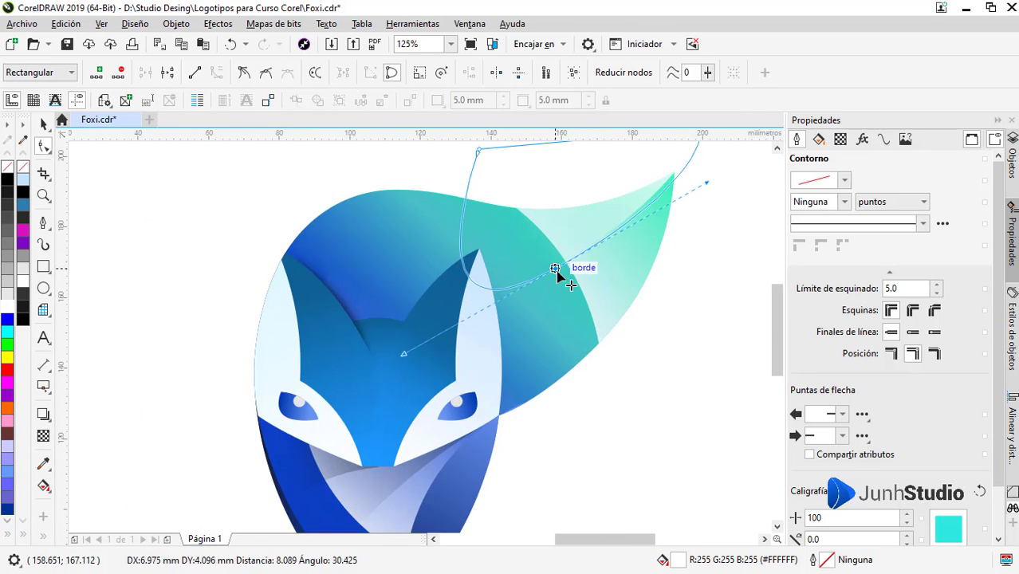
Place the upper tail highlight inside the fox silhouette's PowerClip
key("space")
scroll(448, 286, "down", 1)
right_click(488, 260)
left_click(554, 133)
left_click(449, 325)
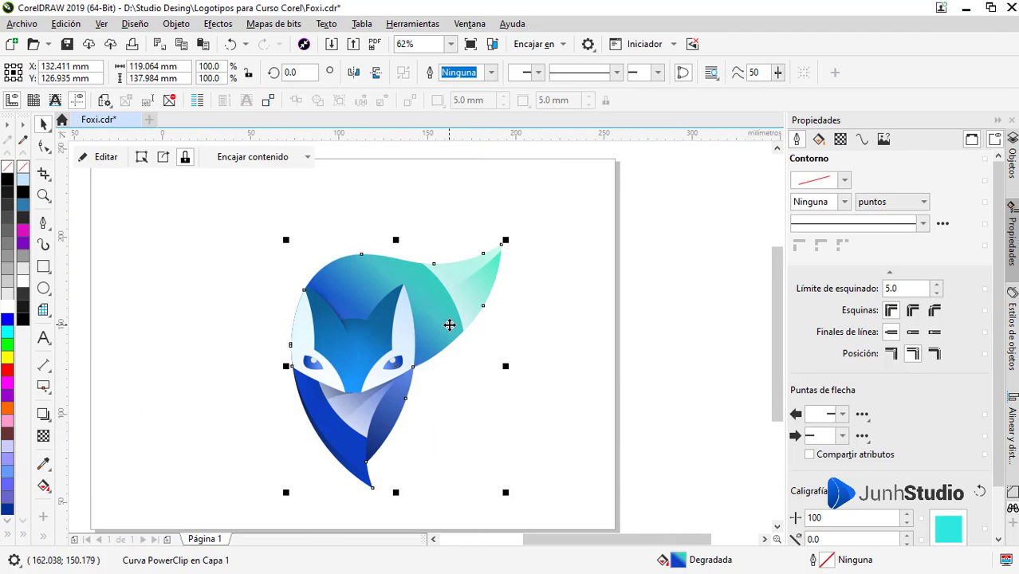
Move the two inner nodes of the trimmed white tail shape onto the upper and lower edges of the tail
left_click(469, 296, "ctrl")
key("F10")
scroll(422, 263, "up", 2)
left_click_drag(383, 236, 305, 242)
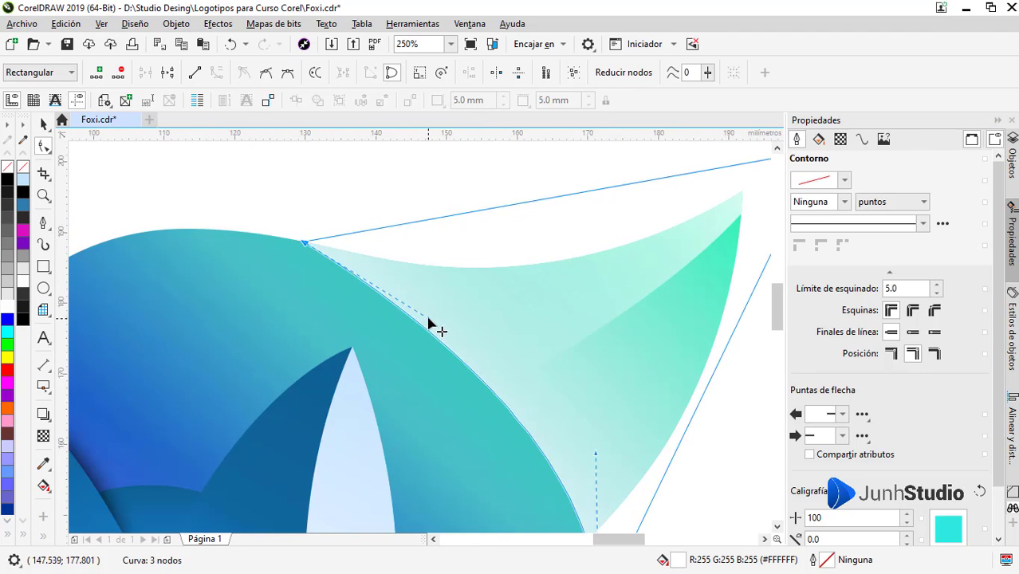
scroll(466, 272, "down", 2)
left_click_drag(565, 368, 522, 365)
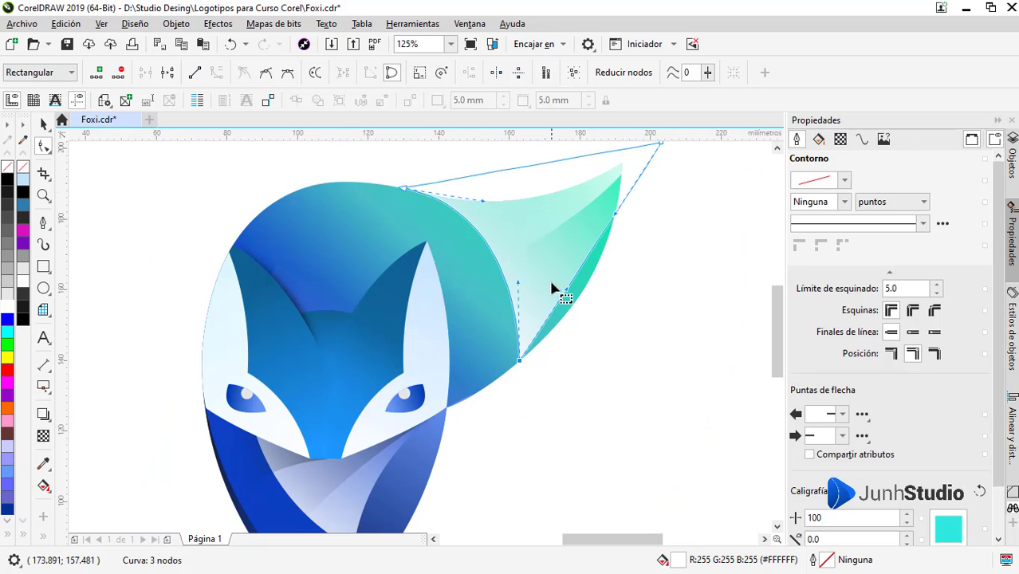
left_click_drag(517, 364, 524, 357)
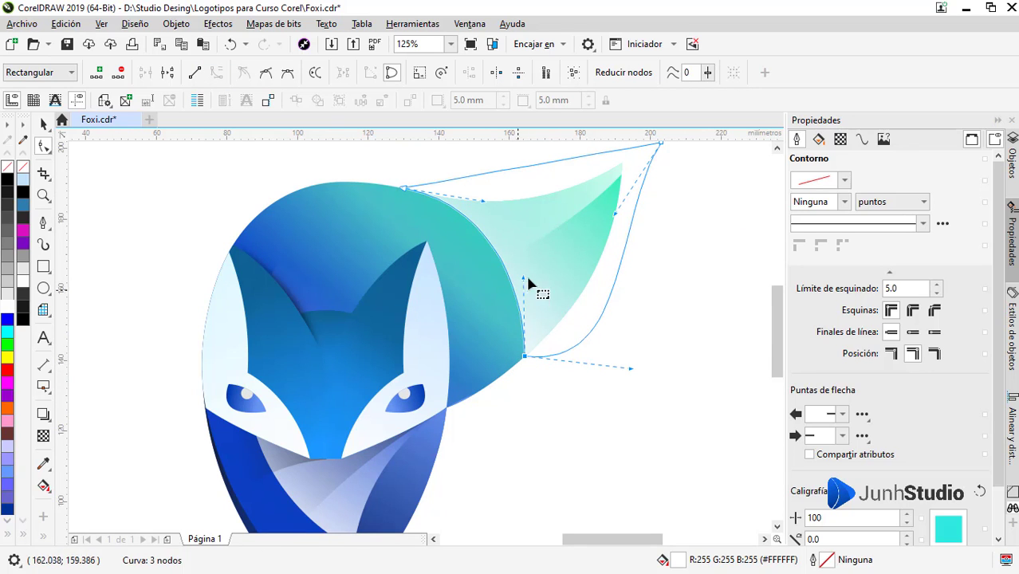
Readjust the linear transparency of the trimmed white tail shape and deselect it
left_click(44, 436)
left_click_drag(445, 325, 442, 330)
scroll(502, 294, "down", 1)
key("space")
scroll(496, 388, "down", 1)
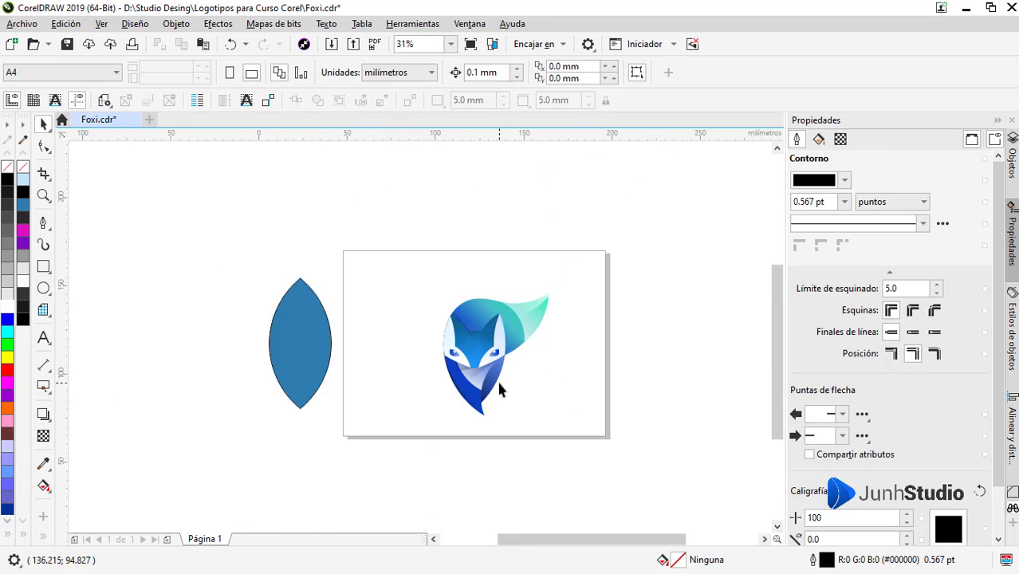
Delete the leftover blue lens shape beside the page
scroll(547, 406, "up", 1)
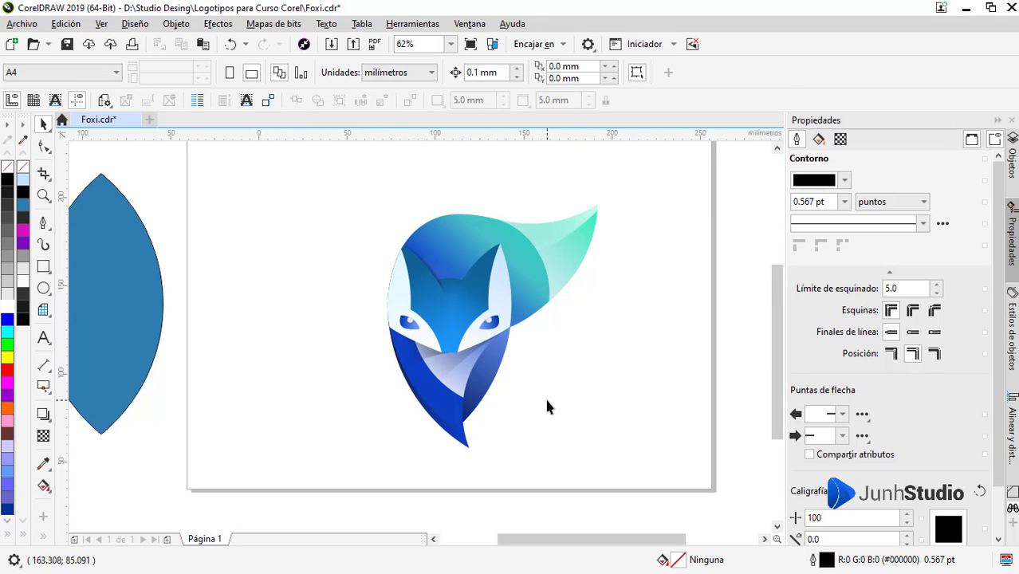
left_click(100, 285)
key("Delete")
Add a page-sized rectangle behind the fox, filled with black and without an outline
double_click(44, 267)
left_click(7, 179)
right_click(7, 167)
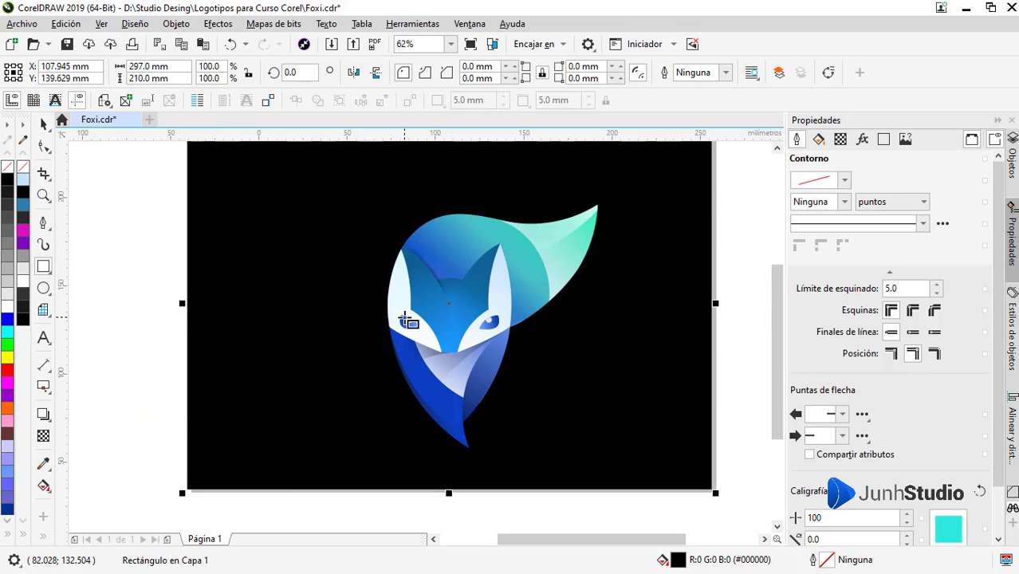
key("space")
scroll(399, 295, "down", 1)
scroll(431, 292, "up", 1)
Open the fox face's PowerClip contents and draw a rectangle about 8.7 by 1.5 mm across the tip of the snout
left_click(414, 327)
key("Escape")
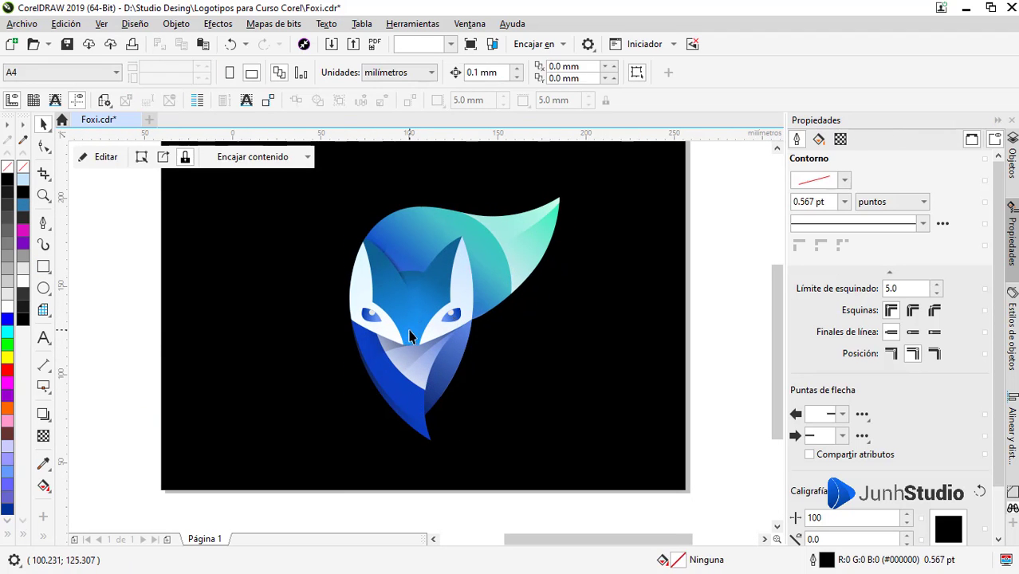
left_click(409, 335, "ctrl")
key("F6")
scroll(419, 347, "up", 4)
left_click_drag(342, 299, 513, 282)
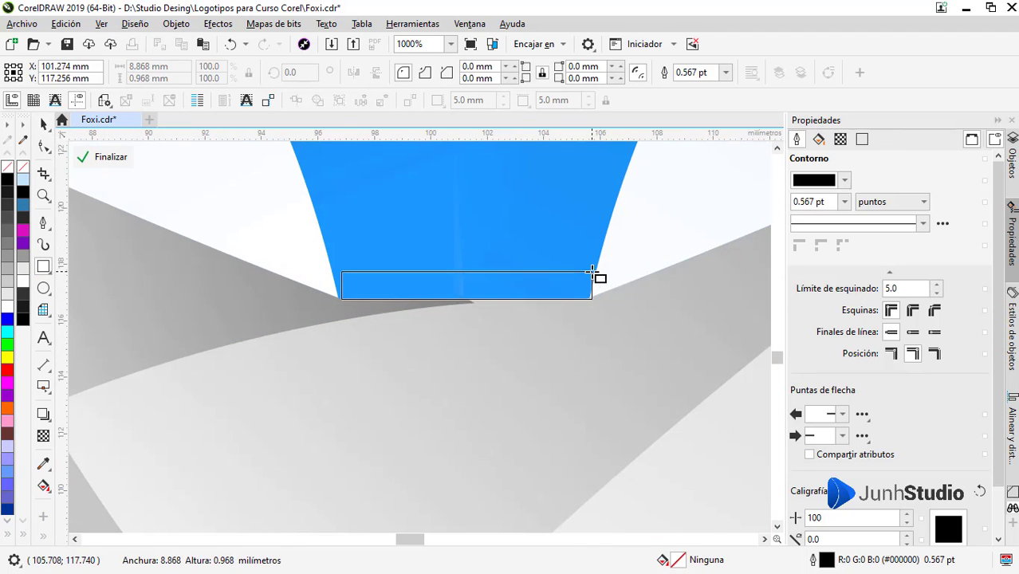
left_click_drag(588, 257, 588, 256)
key("F10")
left_click(340, 325)
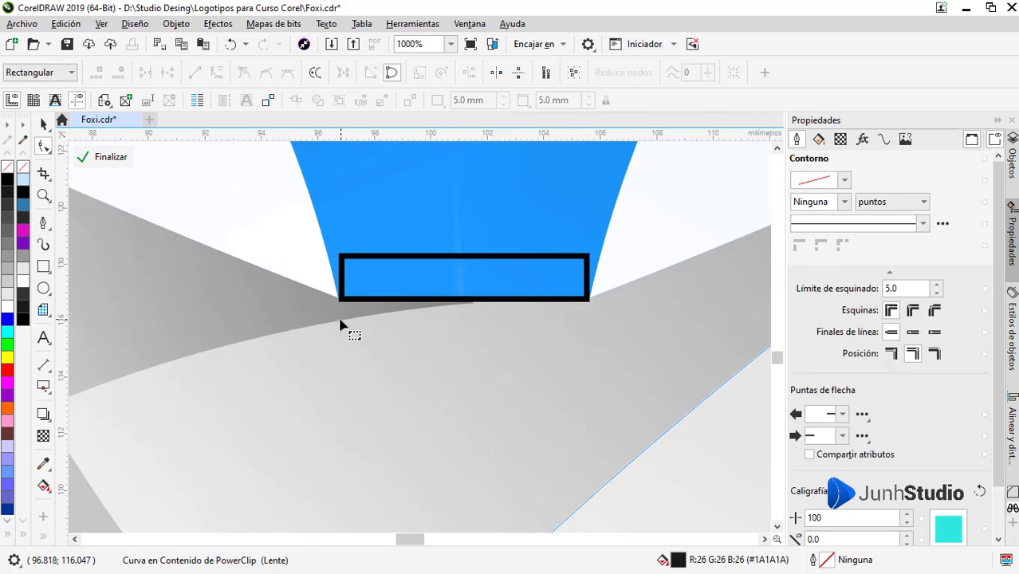
scroll(436, 347, "down", 2)
left_click(413, 382)
left_click(341, 353)
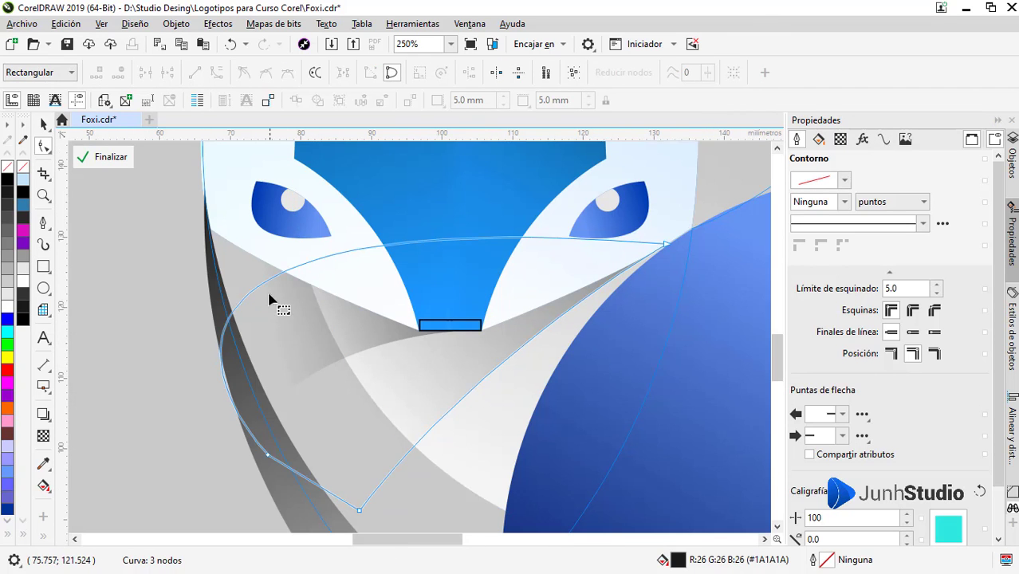
left_click(269, 295)
scroll(448, 342, "up", 2)
scroll(448, 344, "up", 1)
left_click_drag(444, 344, 455, 339)
scroll(459, 339, "down", 1)
Fill the snout tip rectangle with the document palette's blue #2F7DAD and remove its outline
key("space")
left_click(470, 312)
scroll(414, 309, "up", 1)
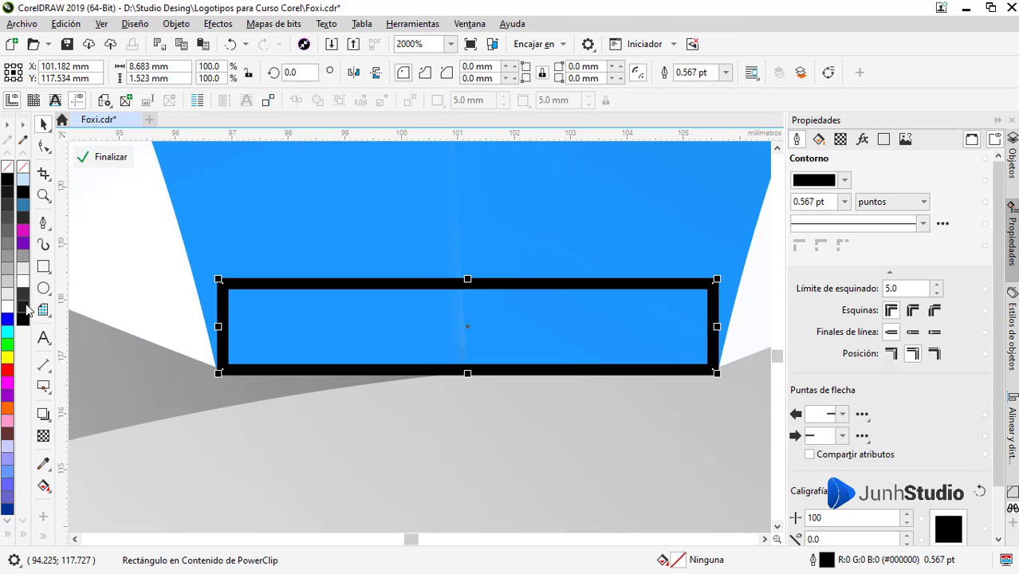
left_click(24, 206)
right_click(24, 169)
left_click(105, 158)
key("F10")
scroll(259, 321, "down", 2)
key("ctrl+z")
Convert the snout tip rectangle to curves and move its corner nodes onto the slanted side edges of the snout
key("space")
left_click(300, 325)
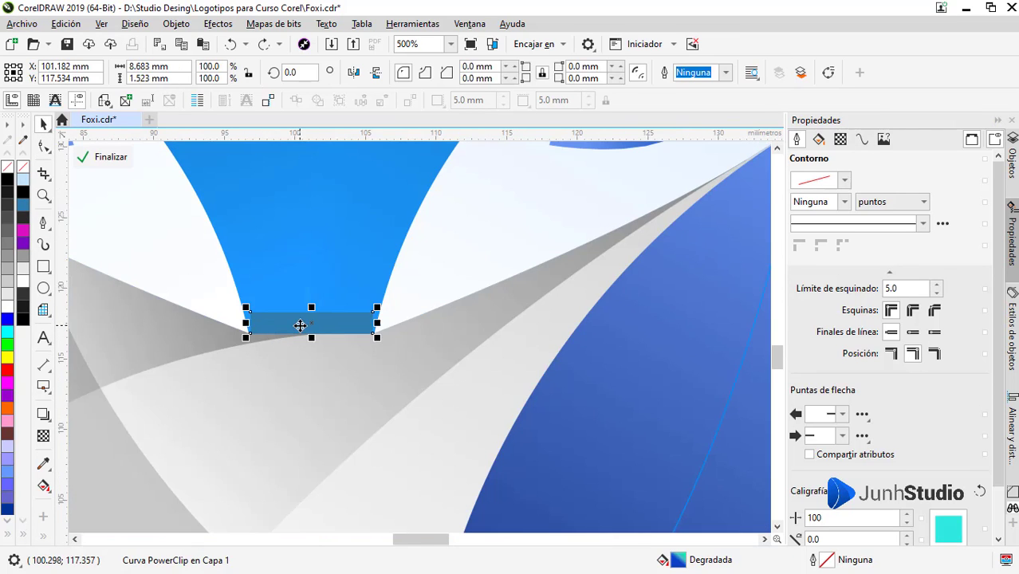
scroll(262, 315, "up", 2)
key("F10")
right_click(250, 327)
left_click(319, 191)
left_click_drag(221, 304, 194, 298)
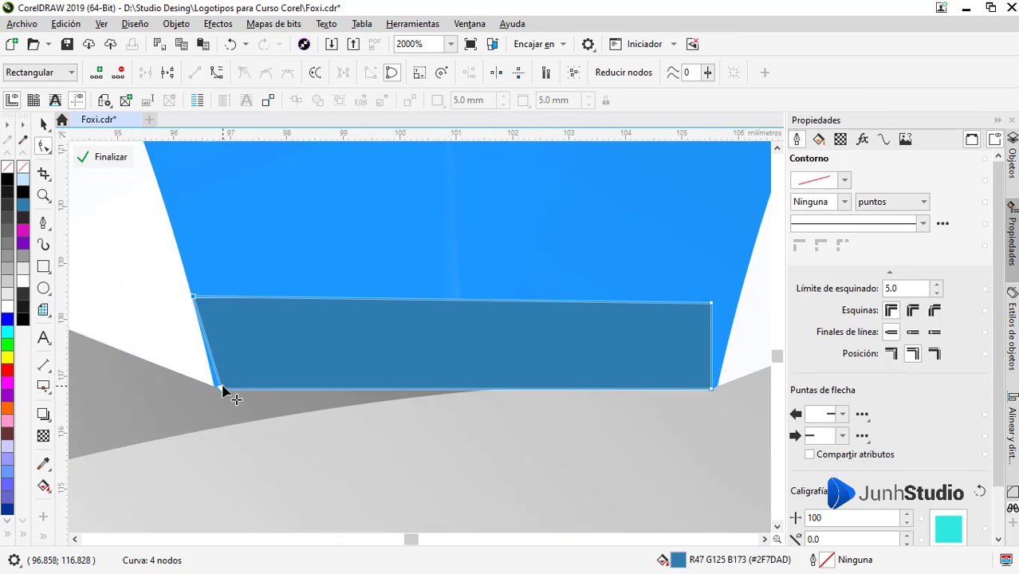
left_click_drag(221, 389, 215, 387)
left_click_drag(707, 305, 745, 338)
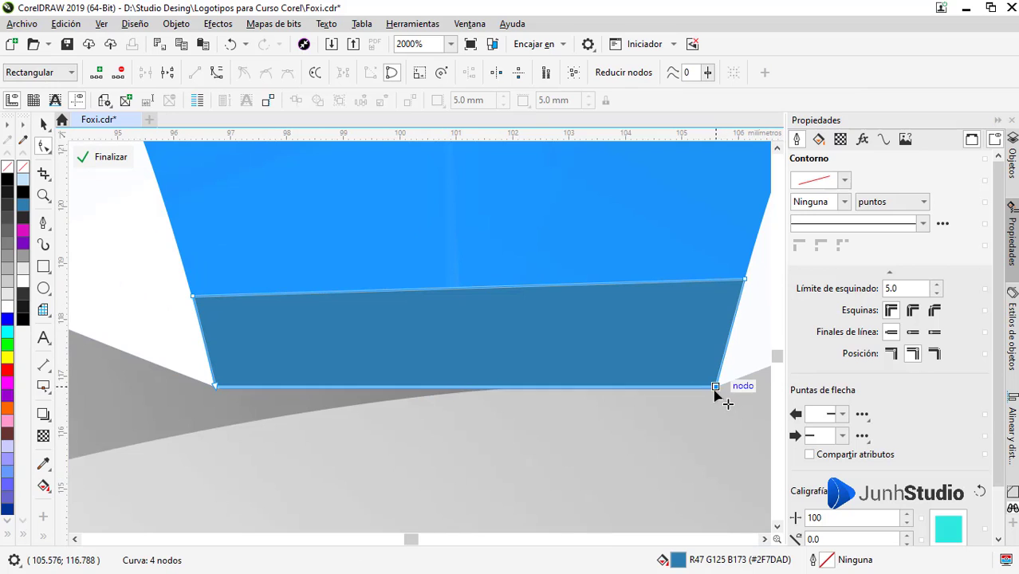
left_click_drag(193, 298, 186, 276)
Fine-tune the corner nodes of the snout tip shape, including the lower right one, to follow the snout's edges precisely
key("space")
key("space")
scroll(220, 387, "up", 3)
left_click_drag(177, 389, 179, 413)
scroll(483, 392, "down", 4)
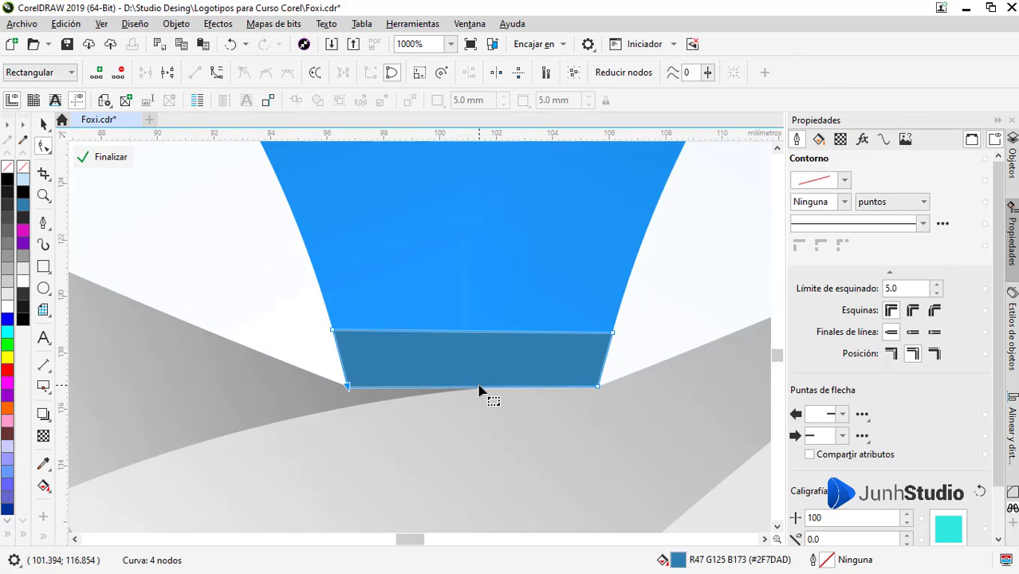
scroll(315, 437, "up", 4)
mouse_move(312, 432)
left_mouse_down()
mouse_move(312, 455)
mouse_move(315, 446)
left_mouse_up()
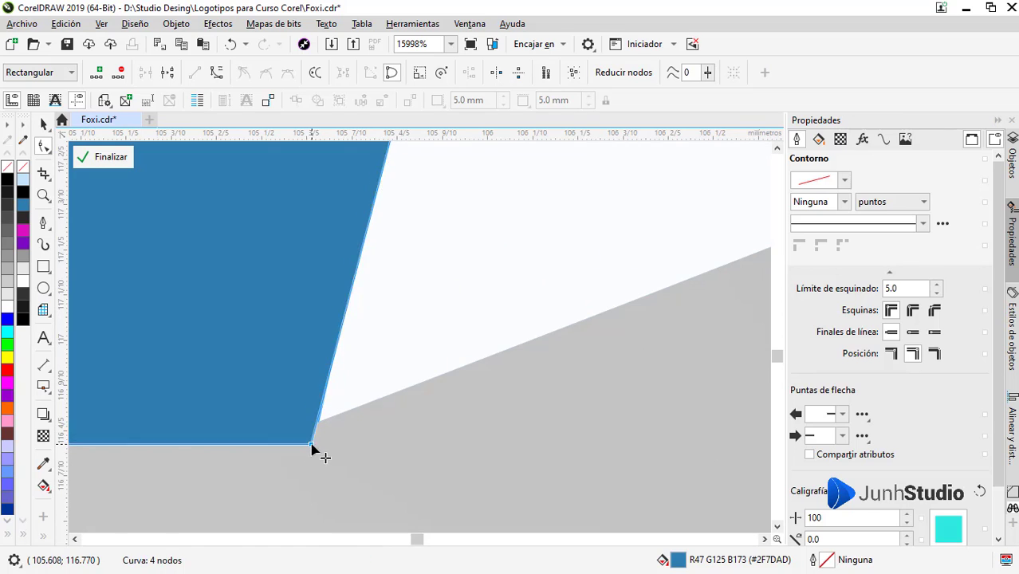
Change the uniform fill of the snout tip shape to the brighter blue #0867D4
key("space")
scroll(482, 343, "down", 10)
left_click(818, 138)
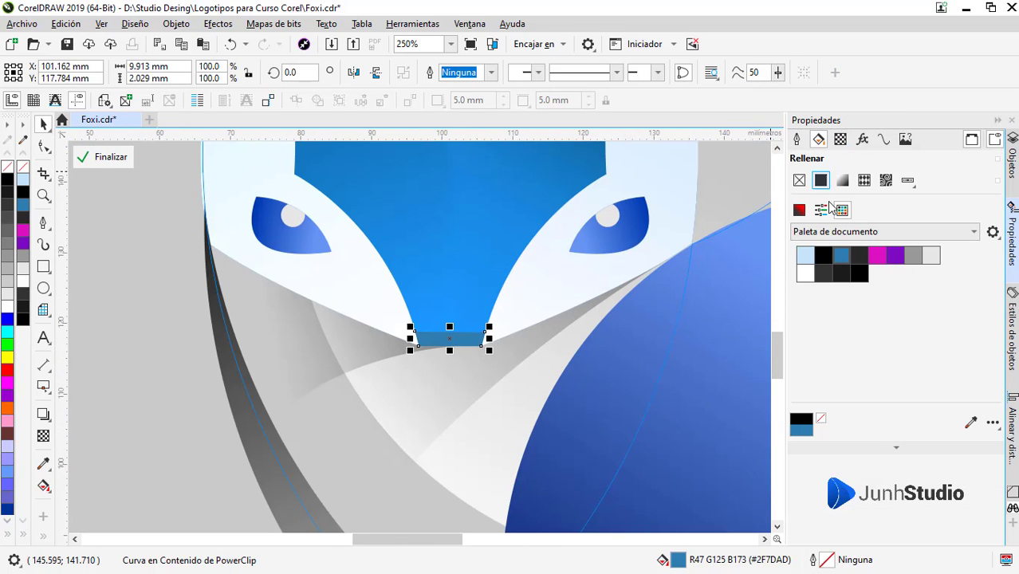
left_click(821, 181)
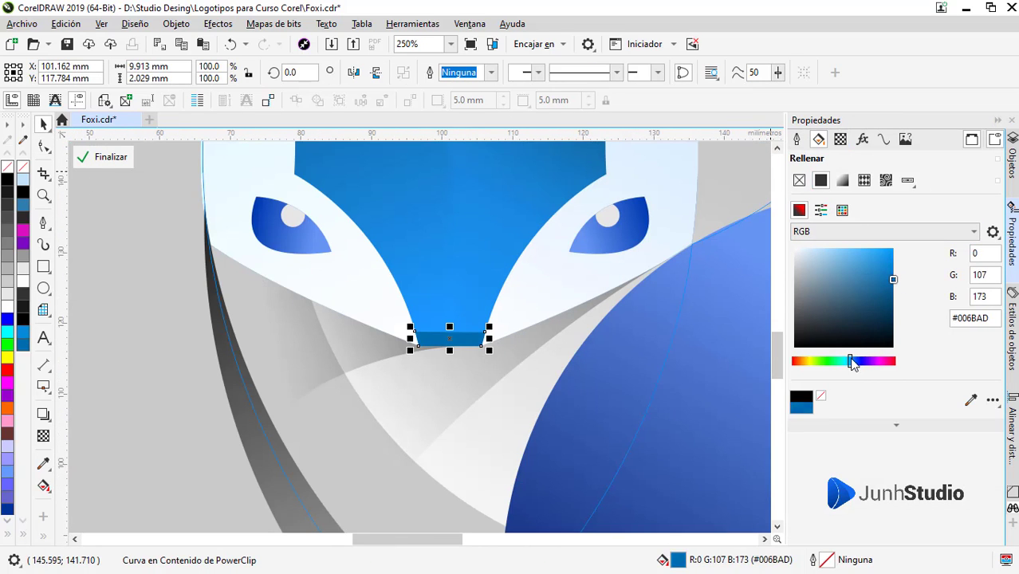
left_click_drag(852, 363, 854, 361)
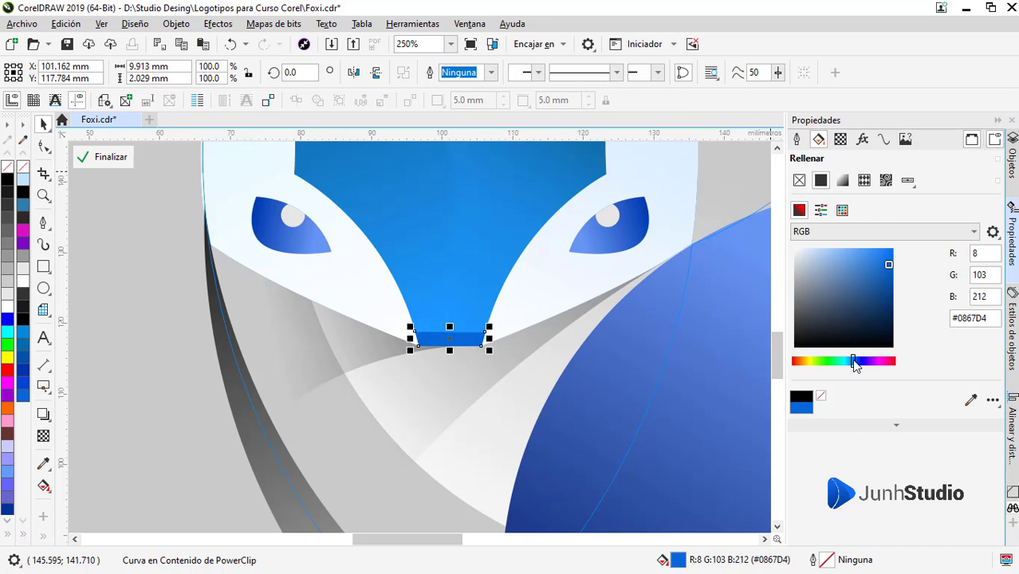
Finish editing the PowerClip contents, deselect everything and frame the complete fox logo for review
left_click(390, 350)
scroll(391, 349, "down", 2)
scroll(439, 394, "down", 1)
left_click(384, 342)
left_click(104, 157)
left_click(400, 466)
scroll(429, 426, "up", 1)
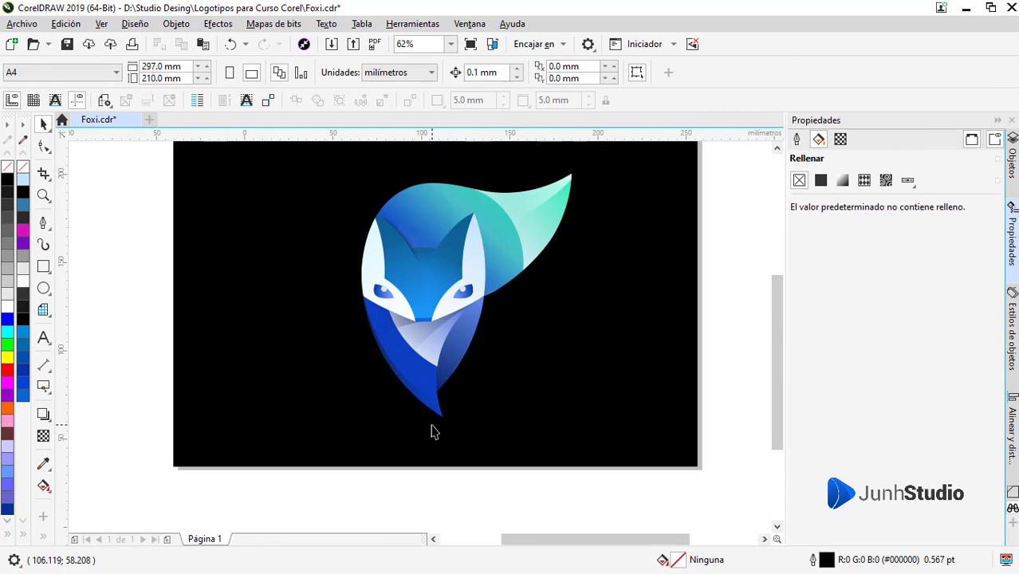
key("F2")
left_click_drag(323, 160, 607, 426)
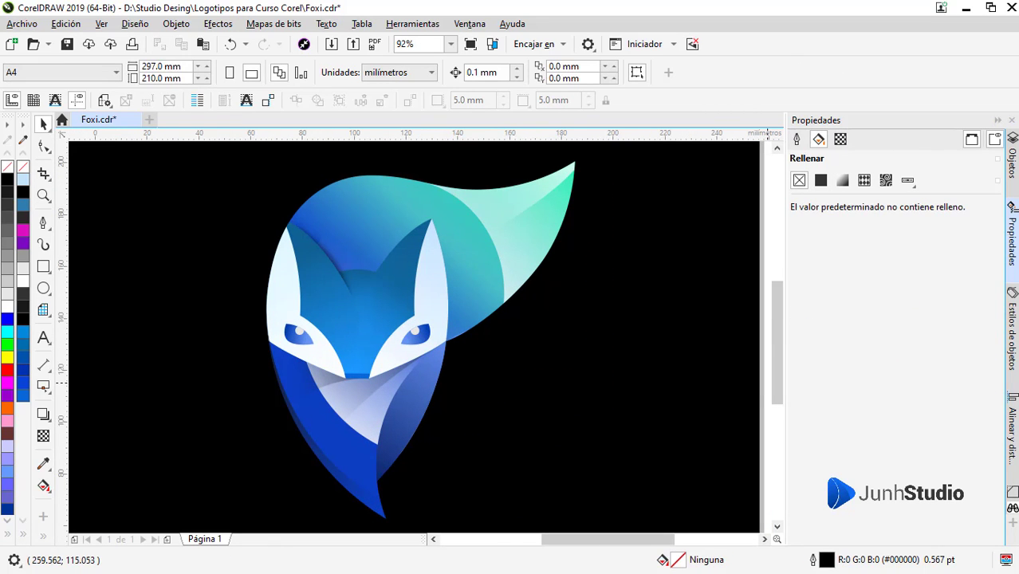